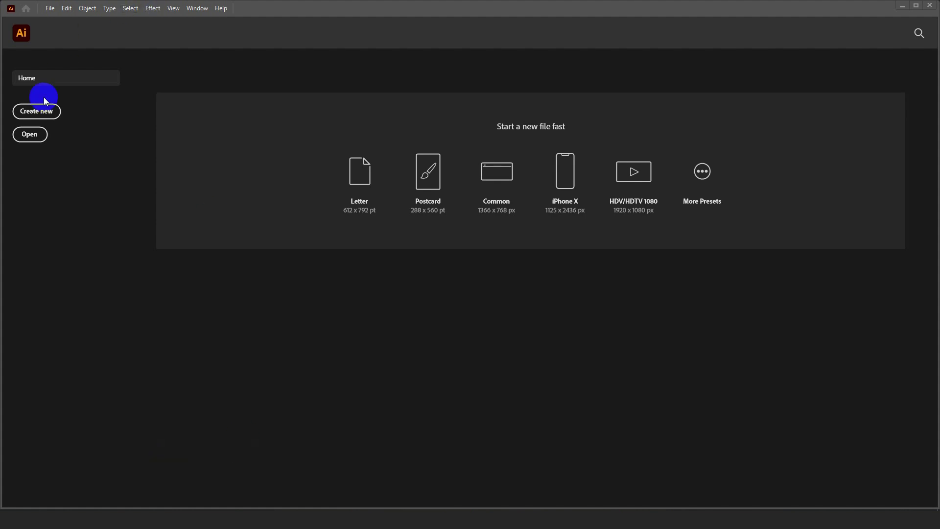
Create a new document from the Web-Large preset at 1920 x 1080 px.
click(37, 111)
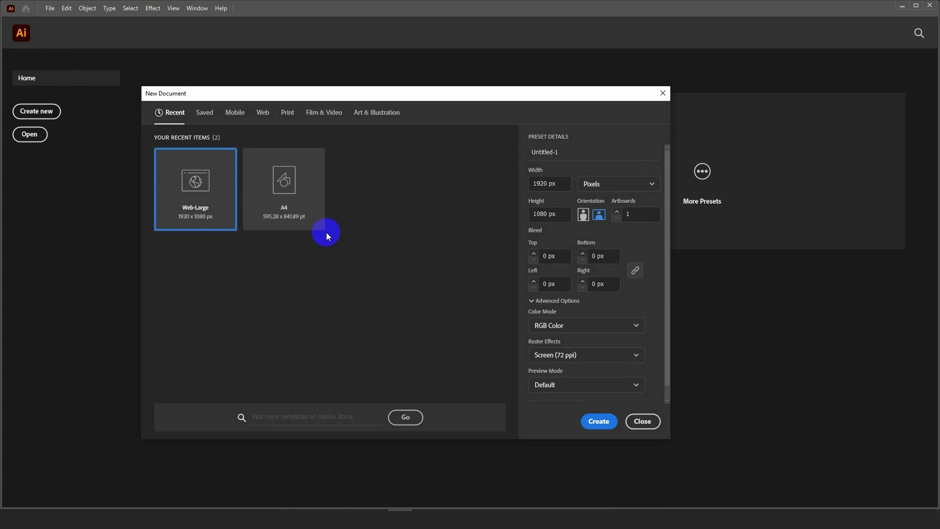
click(265, 116)
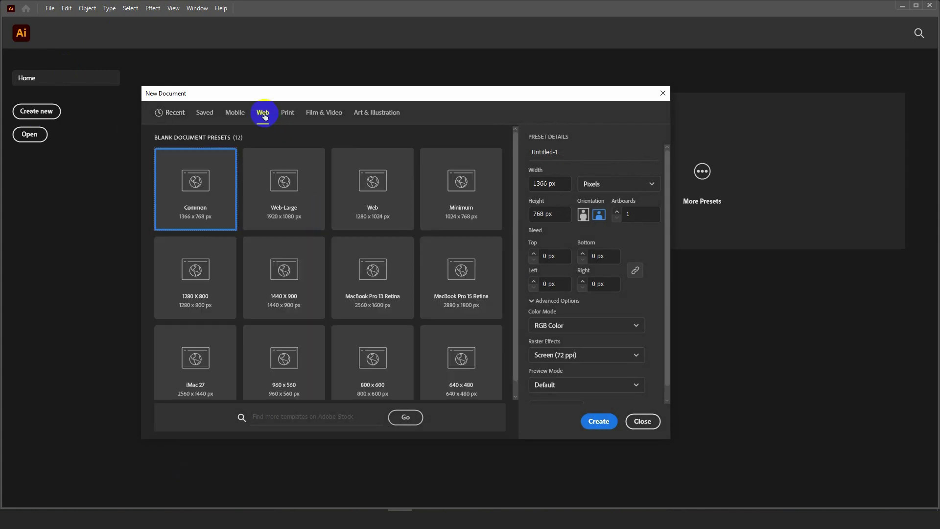
click(275, 195)
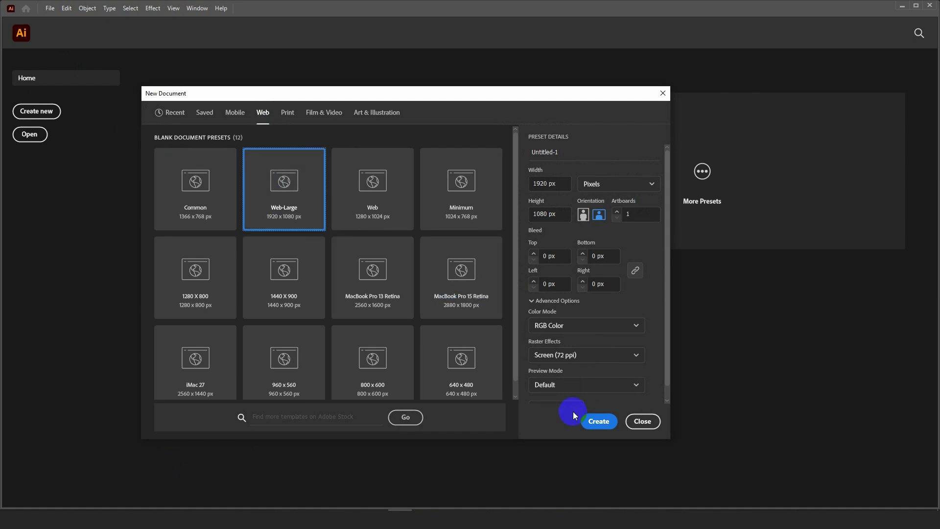
click(609, 421)
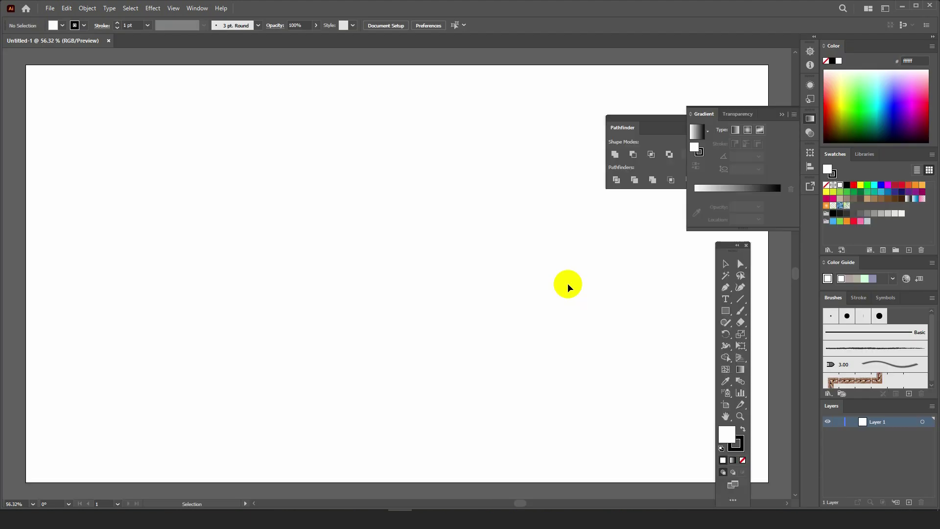
Clear the floating Gradient, Pathfinder and tools panels off the canvas.
click(782, 116)
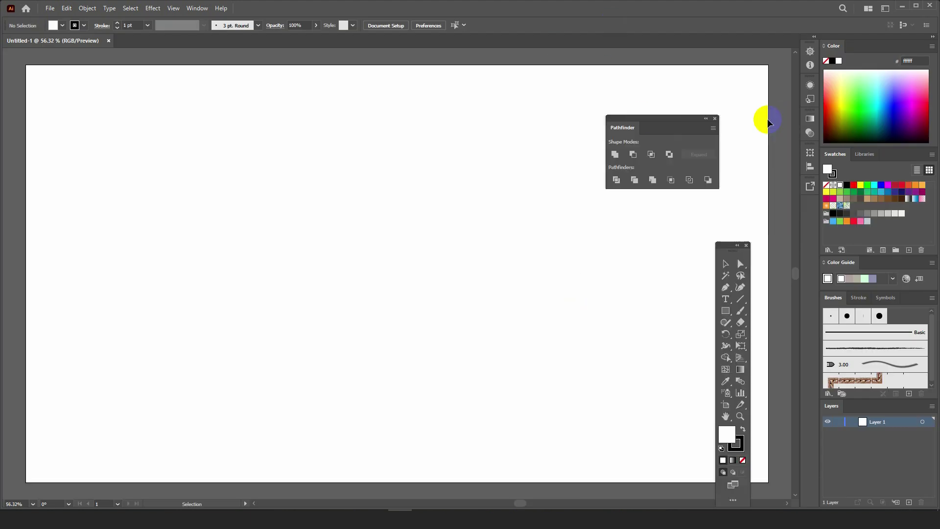
click(715, 119)
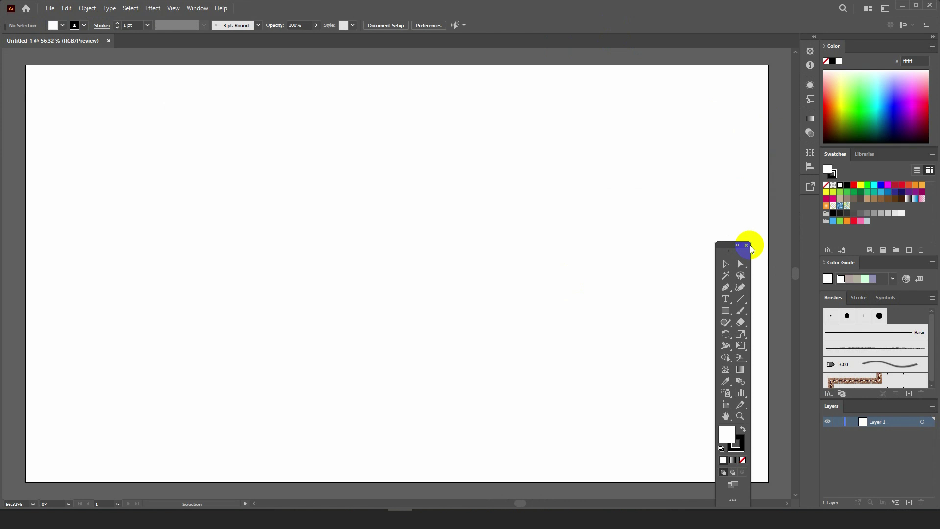
click(747, 246)
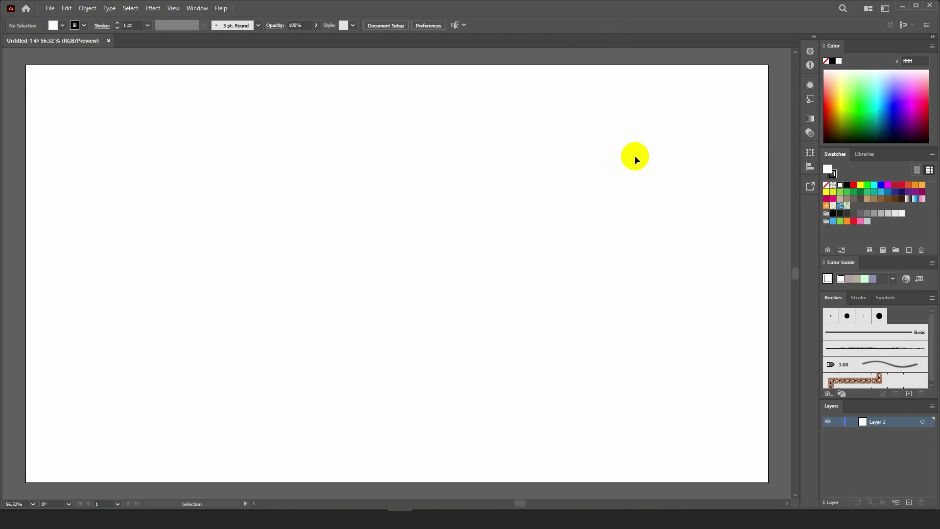
Show the Advanced toolbar and place it over the upper middle of the artboard.
click(199, 11)
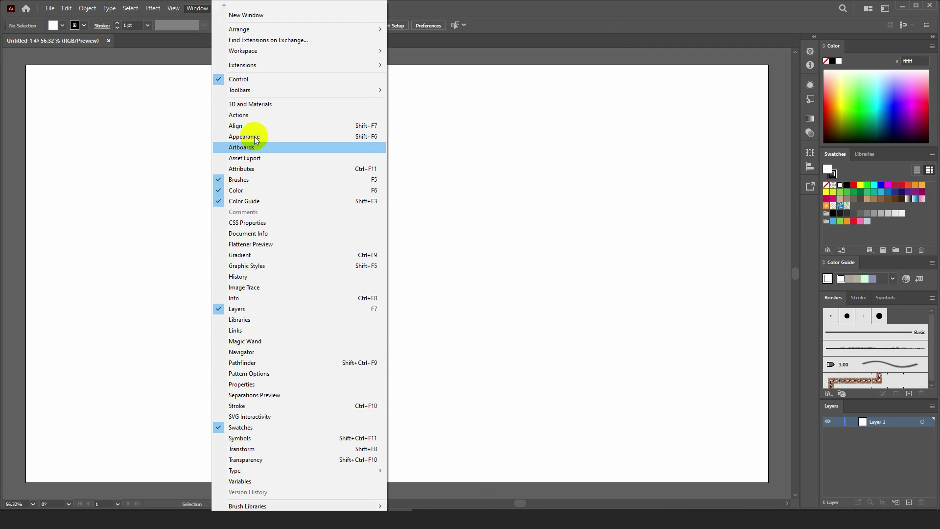
mouse_move(248, 90)
click(424, 98)
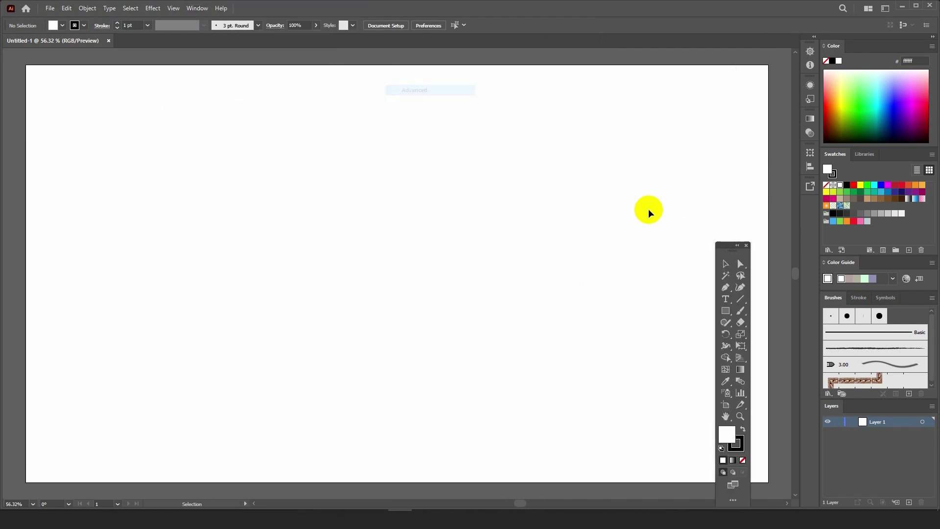
drag(726, 248, 407, 102)
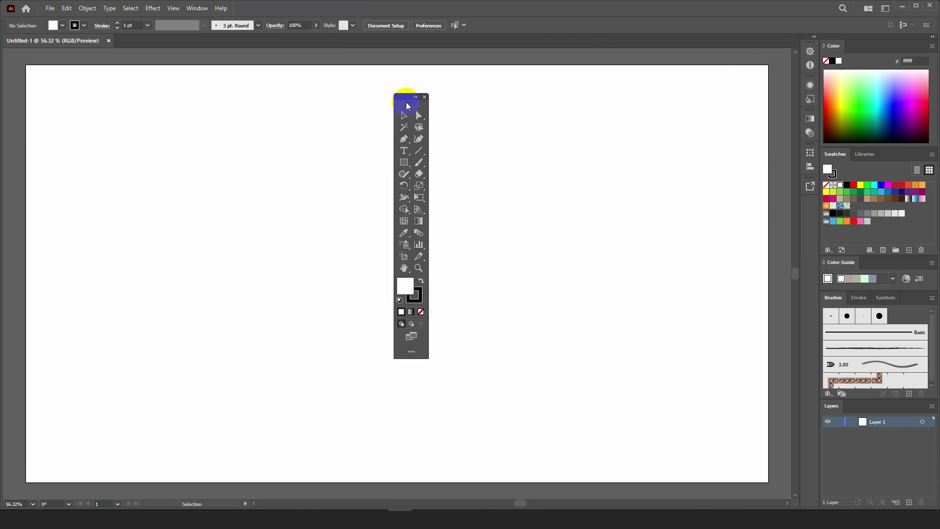
Open the fill colour picker and make the colour pure red by setting green and blue to 0, checking its CMYK values.
double_click(404, 289)
drag(594, 159, 514, 157)
drag(404, 160, 393, 151)
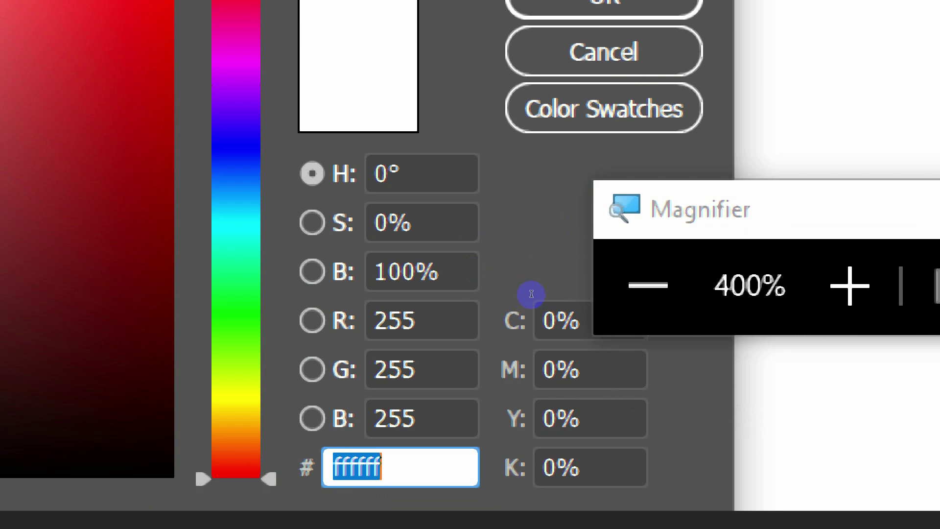
drag(602, 236, 517, 236)
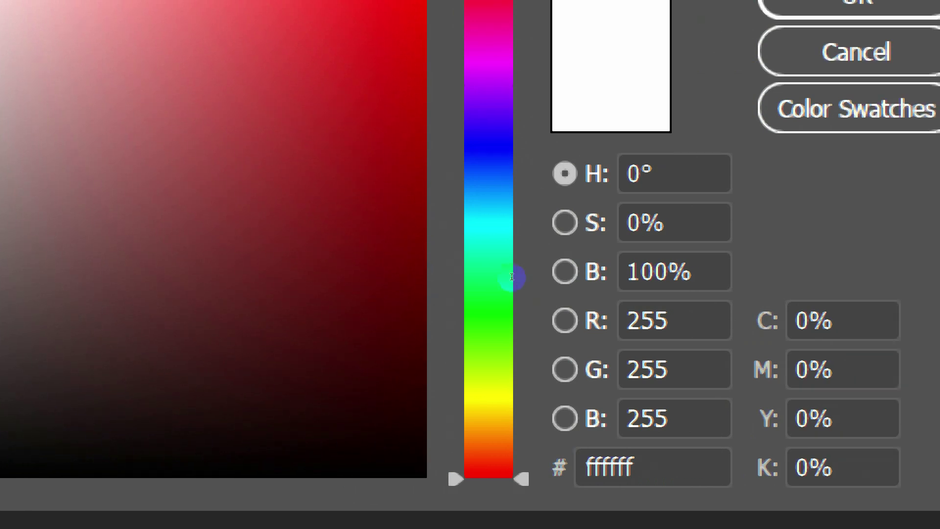
click(675, 369)
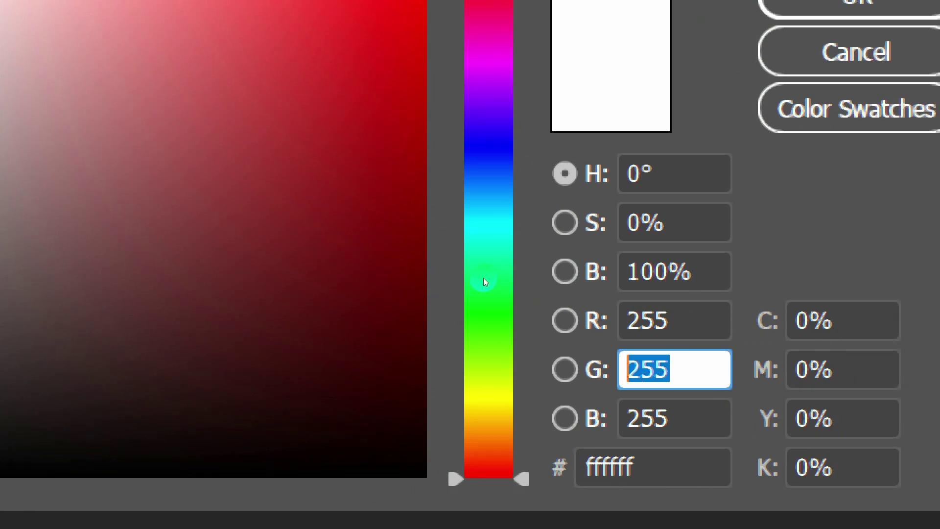
text(0)
key(Tab)
text(0)
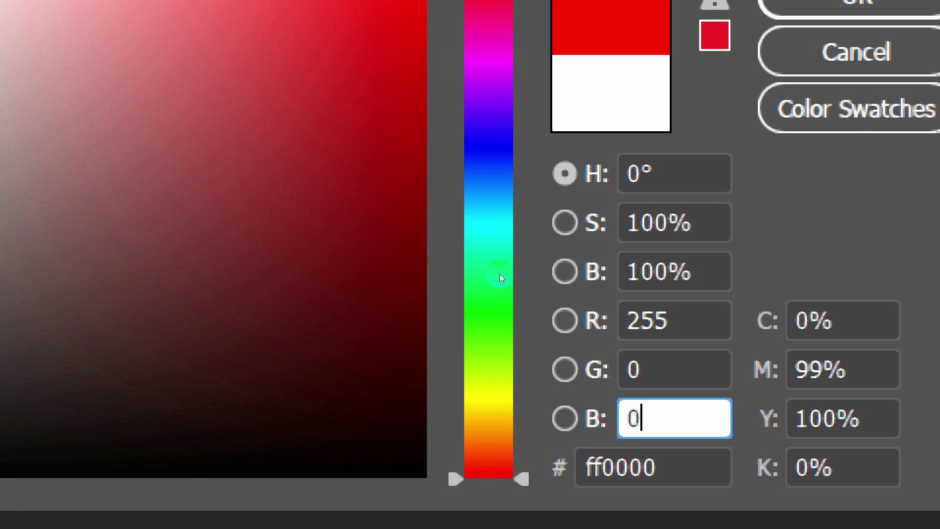
click(675, 321)
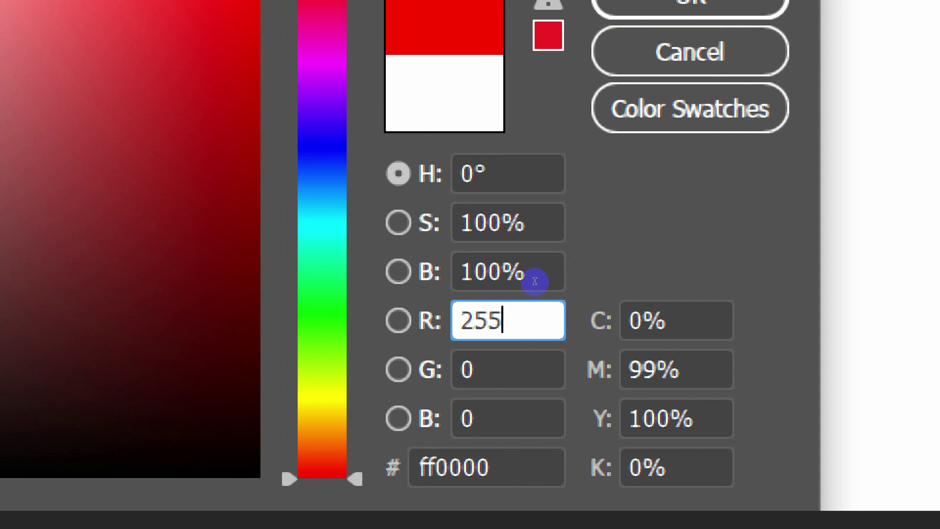
click(659, 370)
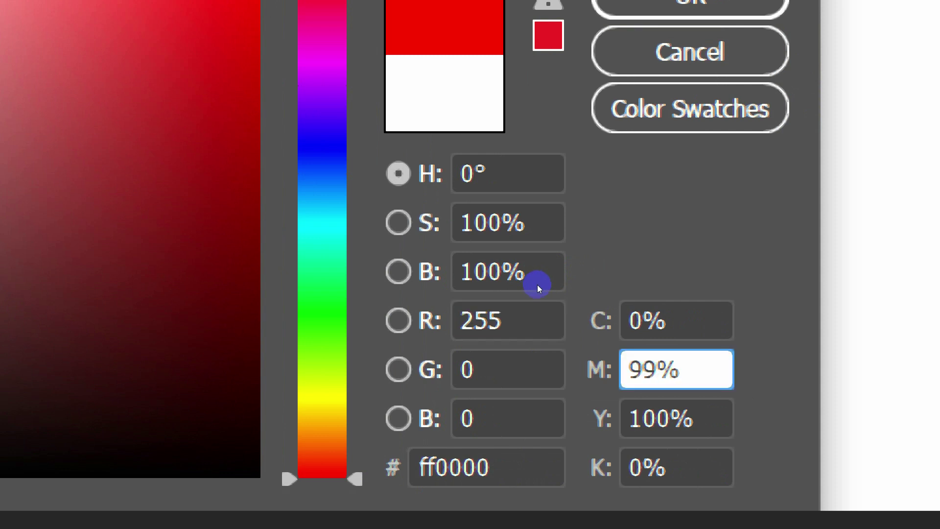
key(Tab)
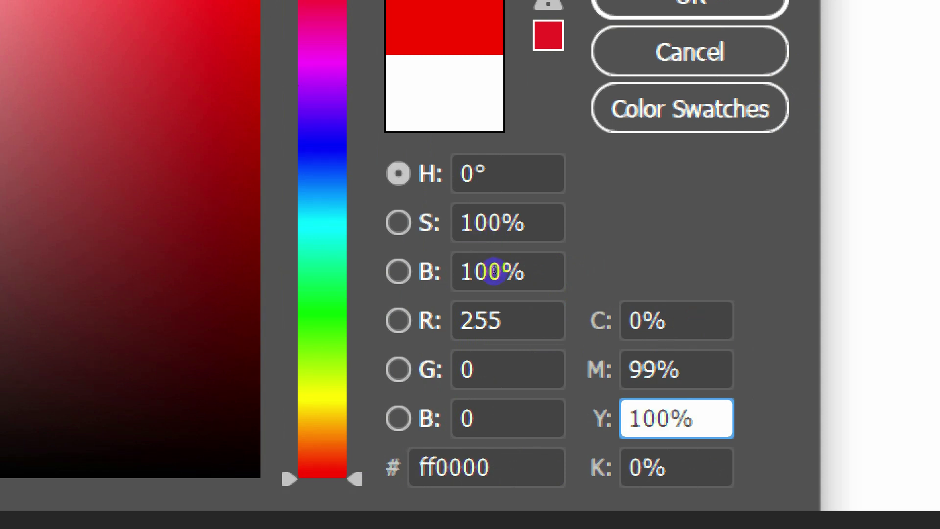
Change the fill colour to pure green with red 0 and green 255, and inspect its CMYK values.
drag(519, 322, 457, 320)
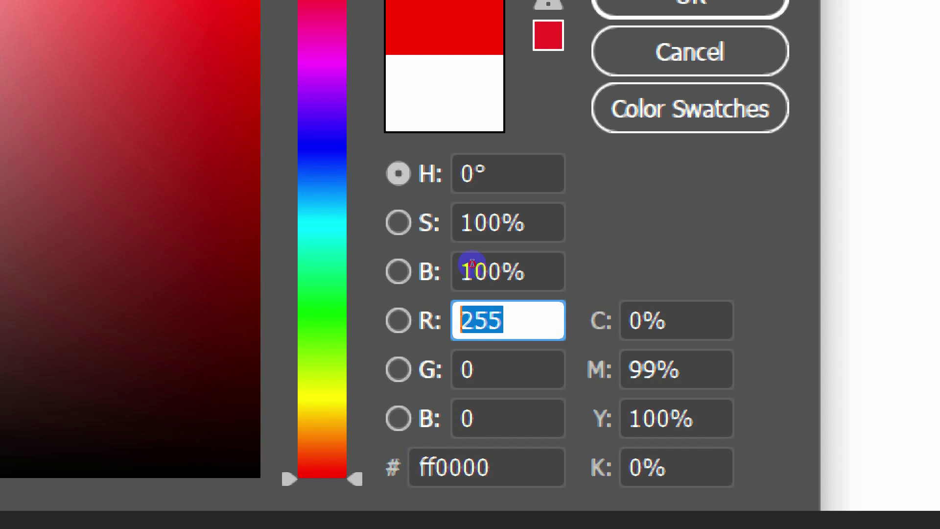
text(0)
key(Tab)
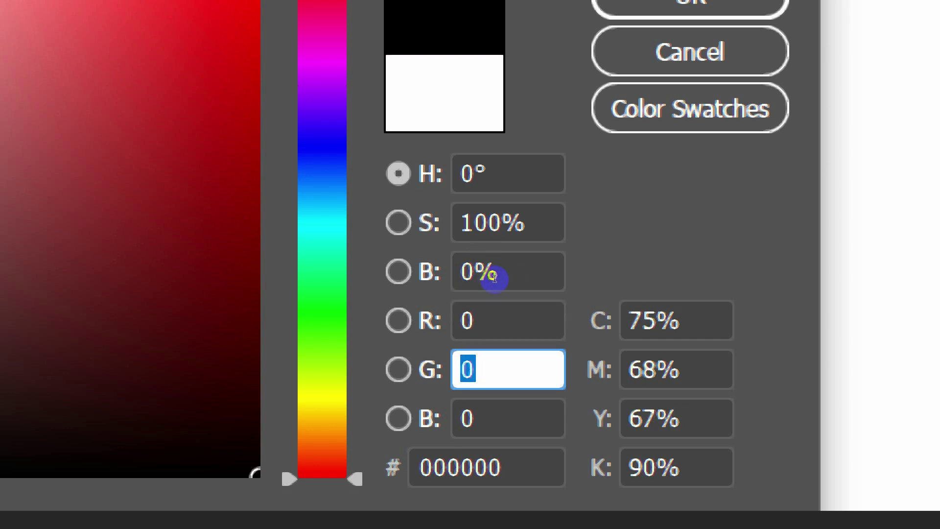
text(255)
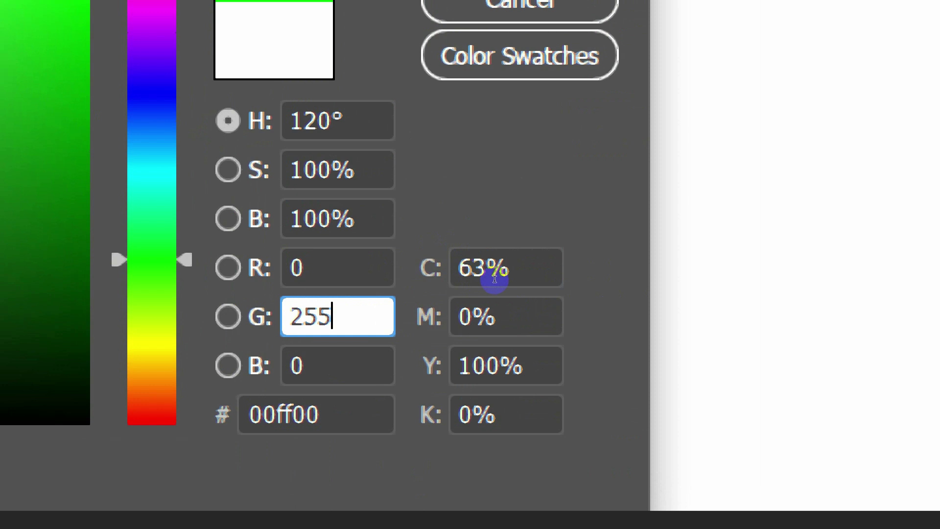
click(522, 264)
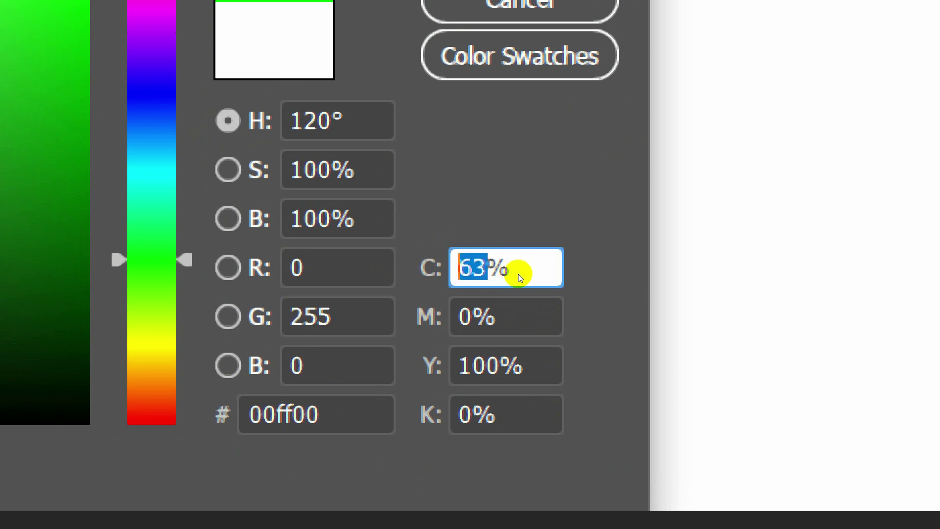
key(Tab)
key(Tab)
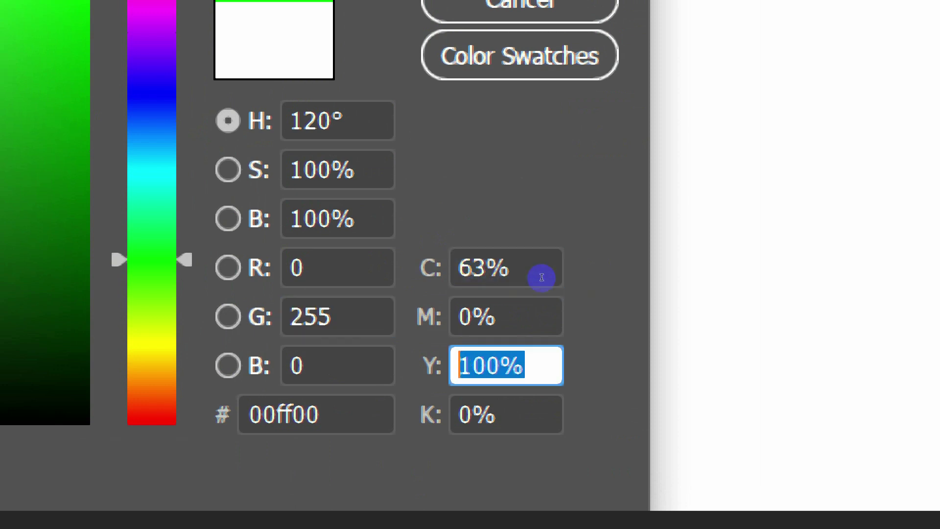
click(546, 268)
click(387, 309)
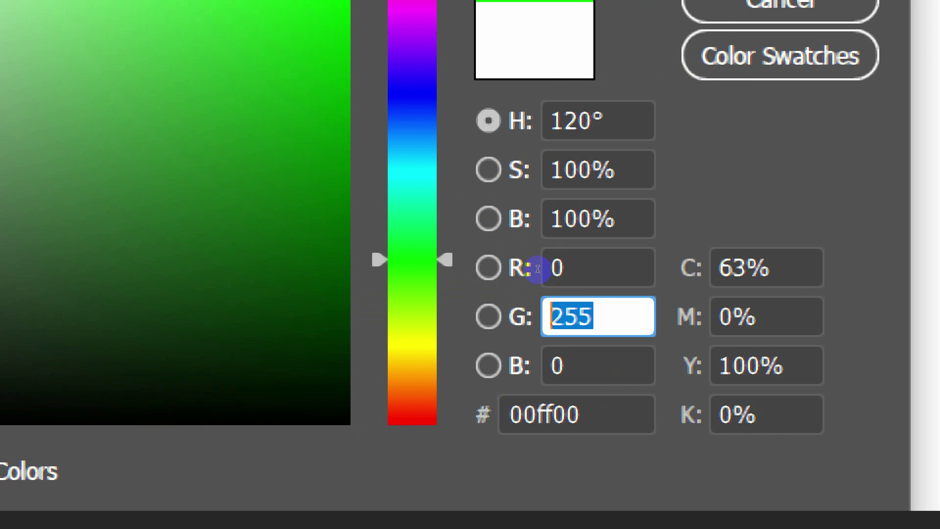
Try a different hue for the fill colour, ending at 100°.
click(579, 121)
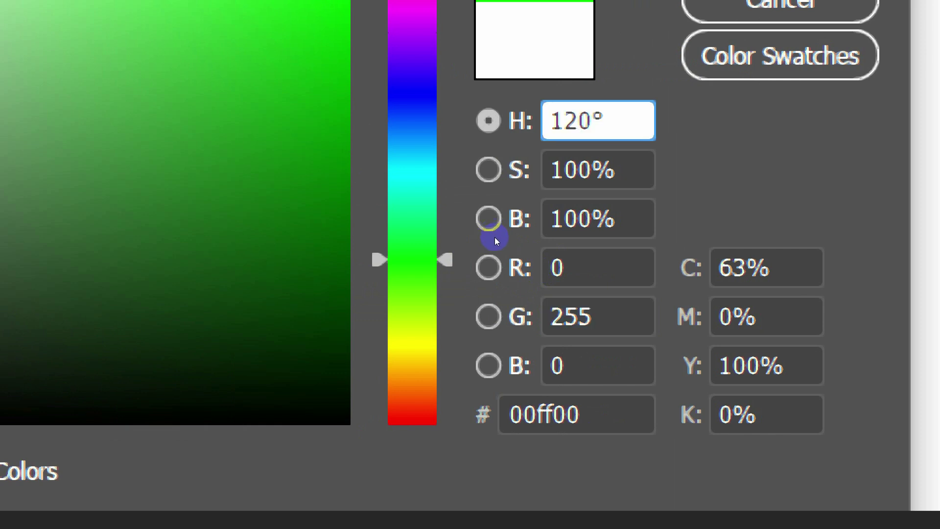
text(0)
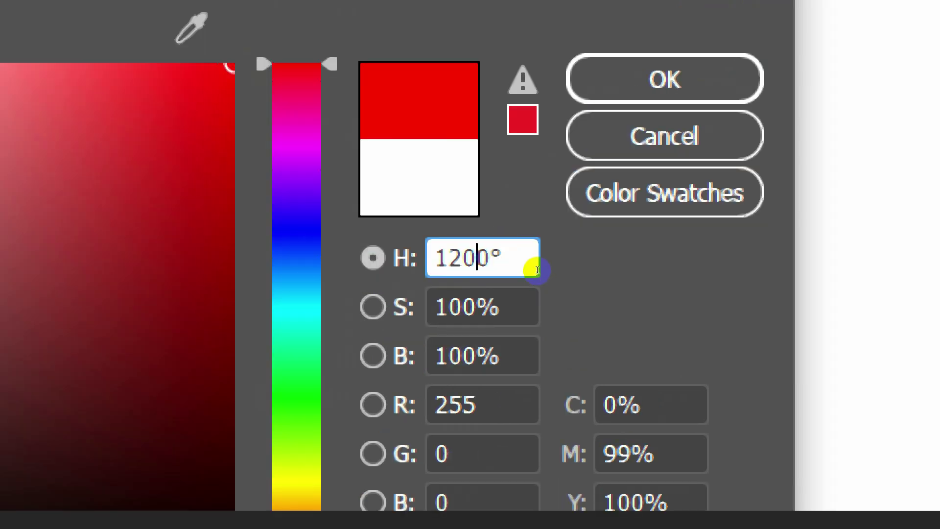
key(BackSpace)
key(BackSpace)
text(0)
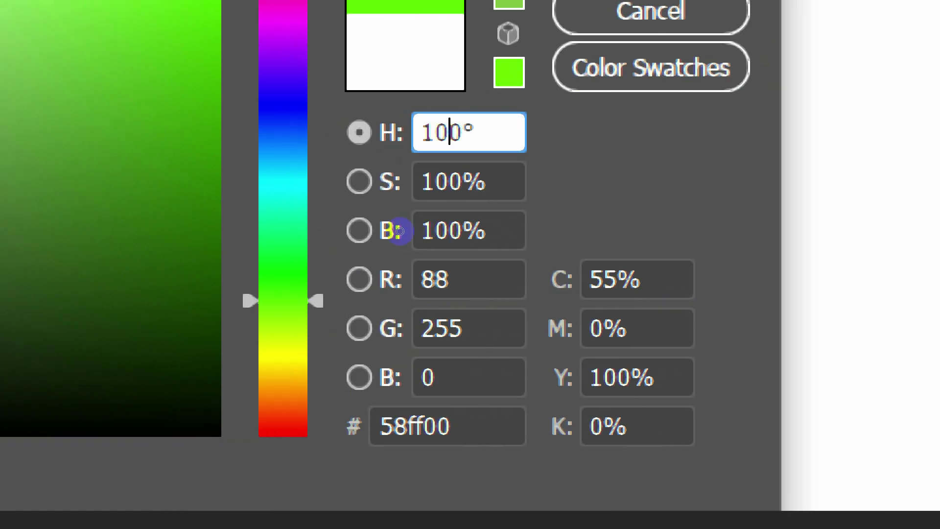
Set the red value back to 0 for pure green and go through the RGB and CMYK values.
click(446, 269)
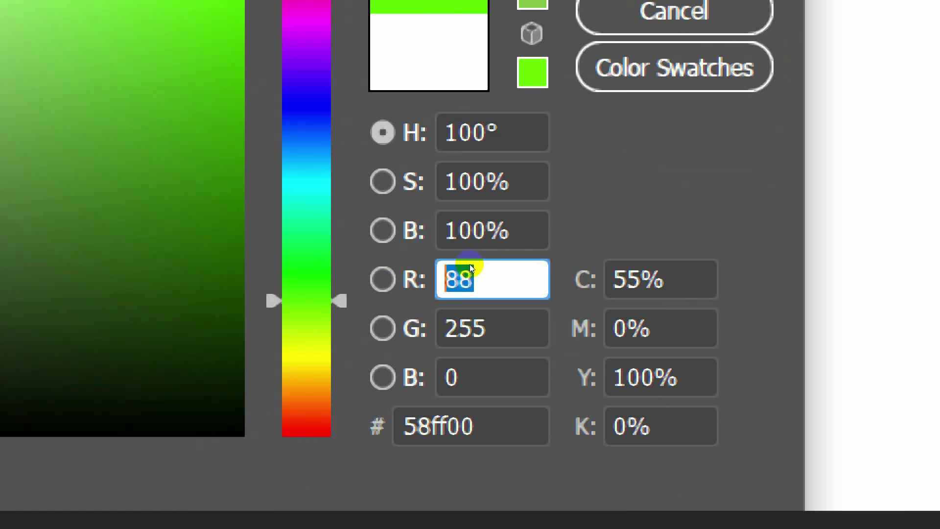
text(0)
key(Tab)
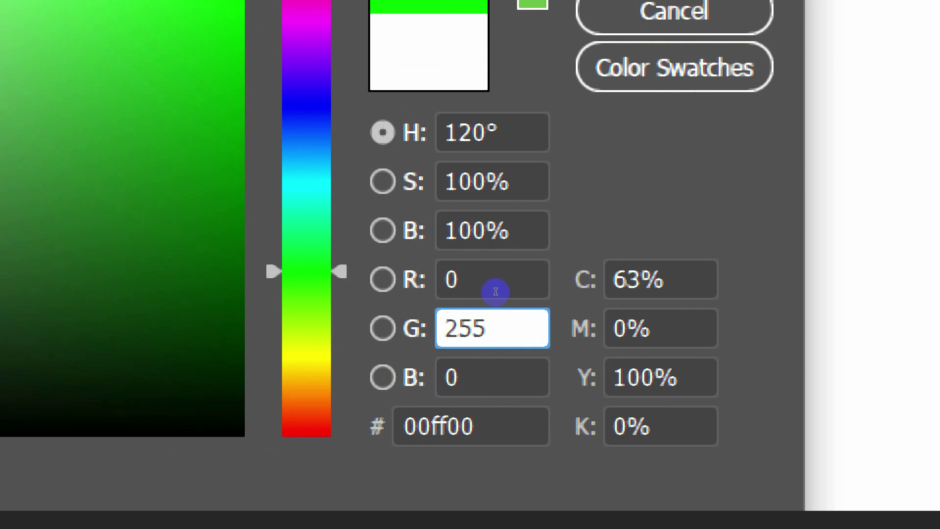
key(Tab)
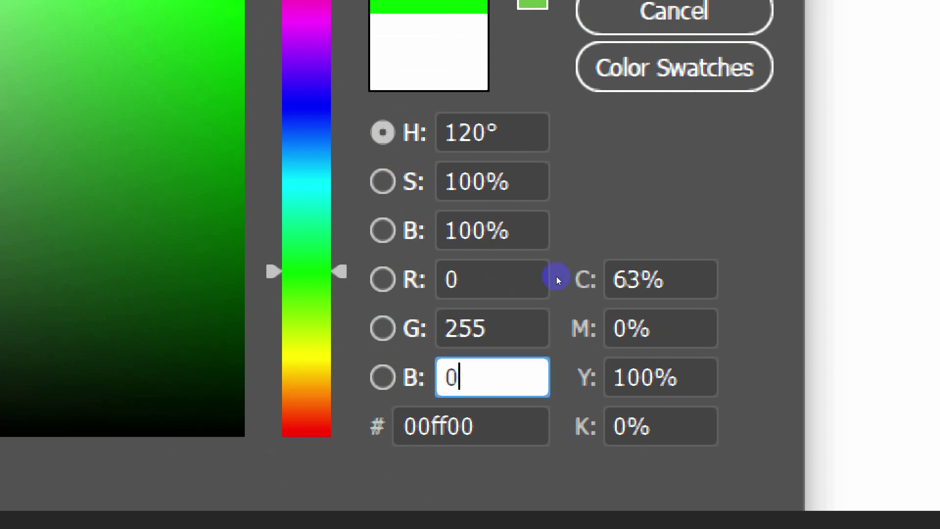
key(Tab)
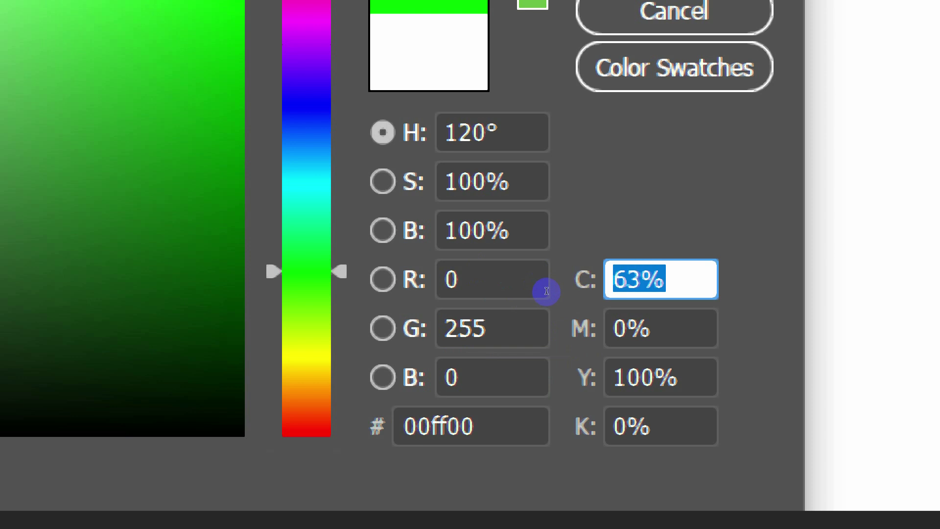
key(Tab)
key(Tab)
key(shift+Tab)
key(shift+Tab)
key(shift+Tab)
key(shift+Tab)
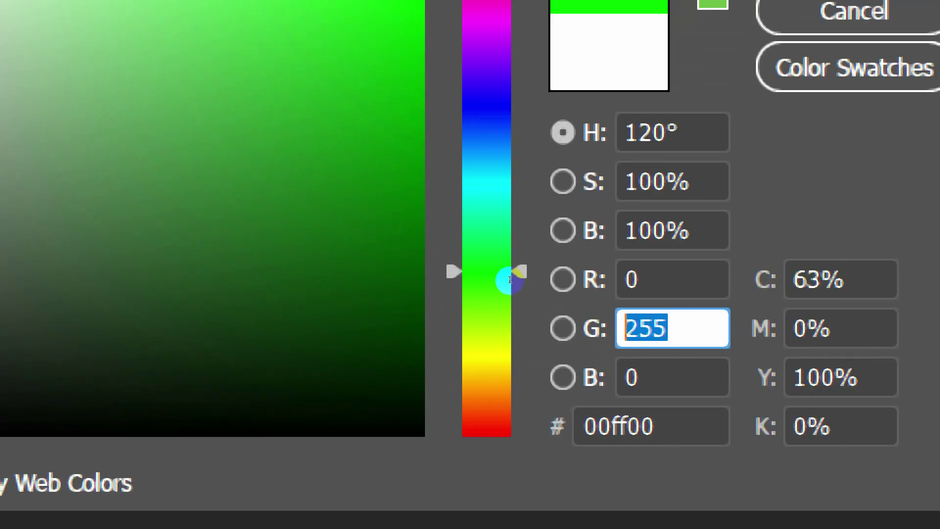
Change the fill colour to pure blue by setting green to 0 and blue to 255.
text(0)
key(Tab)
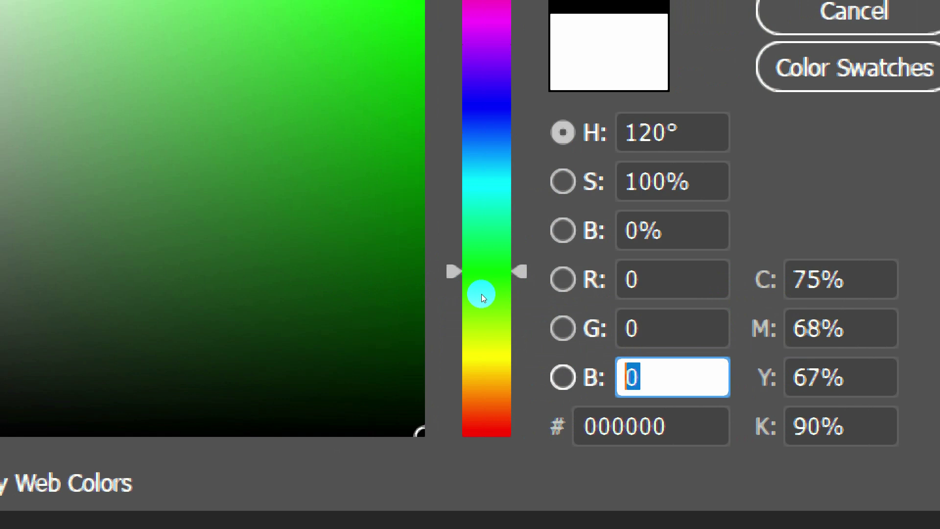
text(255)
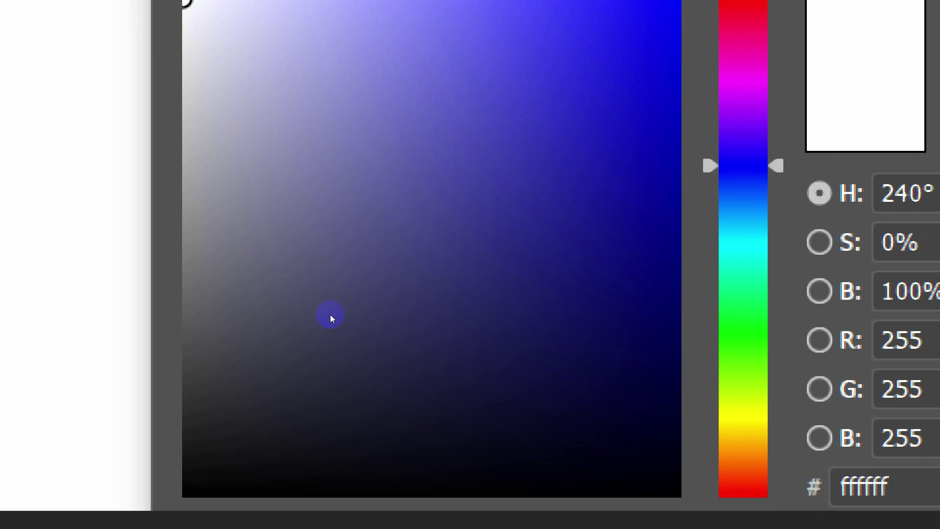
Pick pure black in the colour field and check its red, green and blue values.
drag(319, 300, 304, 312)
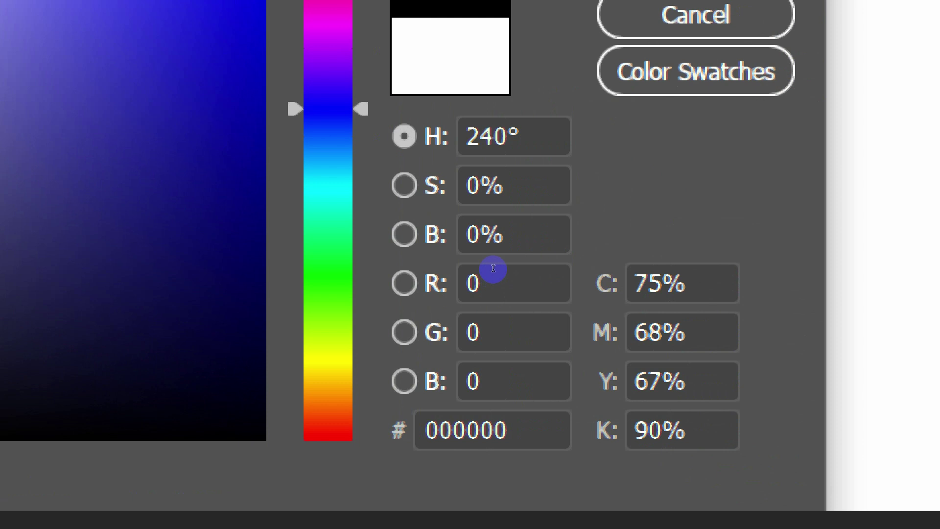
click(494, 269)
key(Tab)
key(Tab)
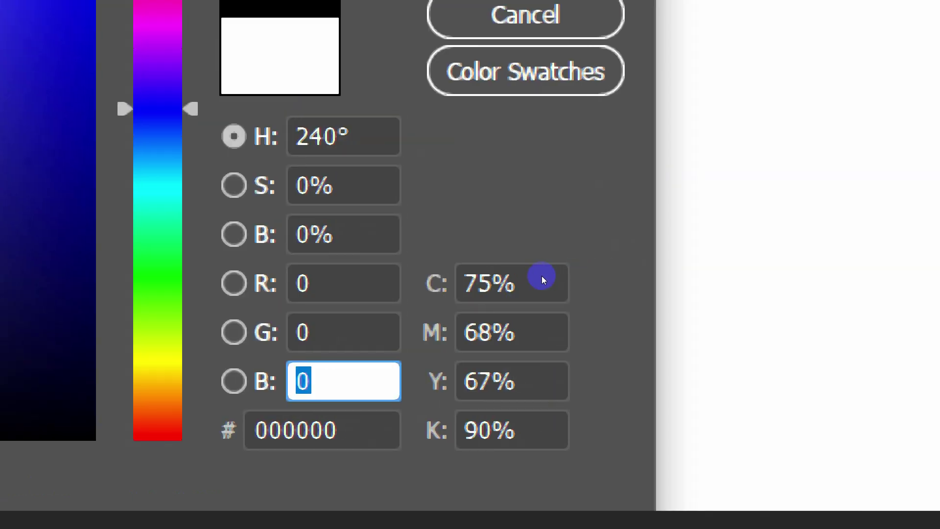
Set the blue value to 255 for pure blue and check the cyan and magenta percentages.
text(25)
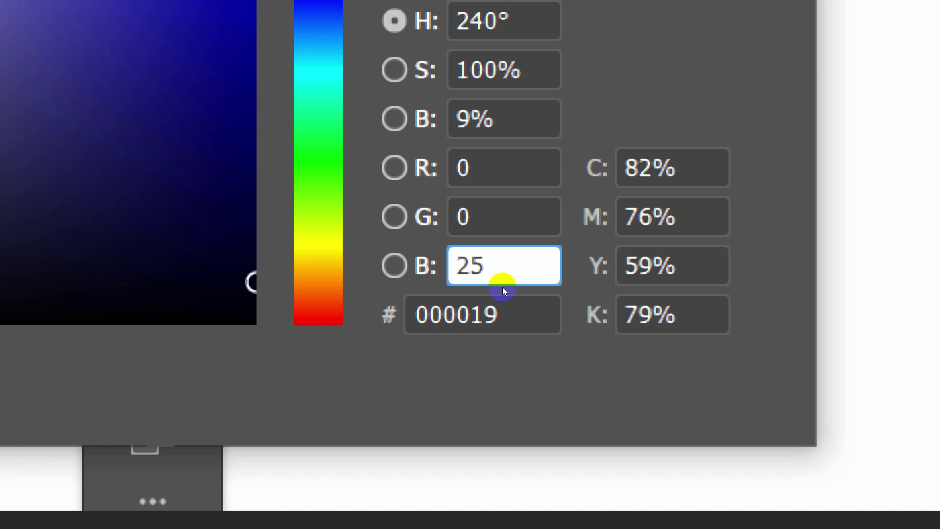
text(5)
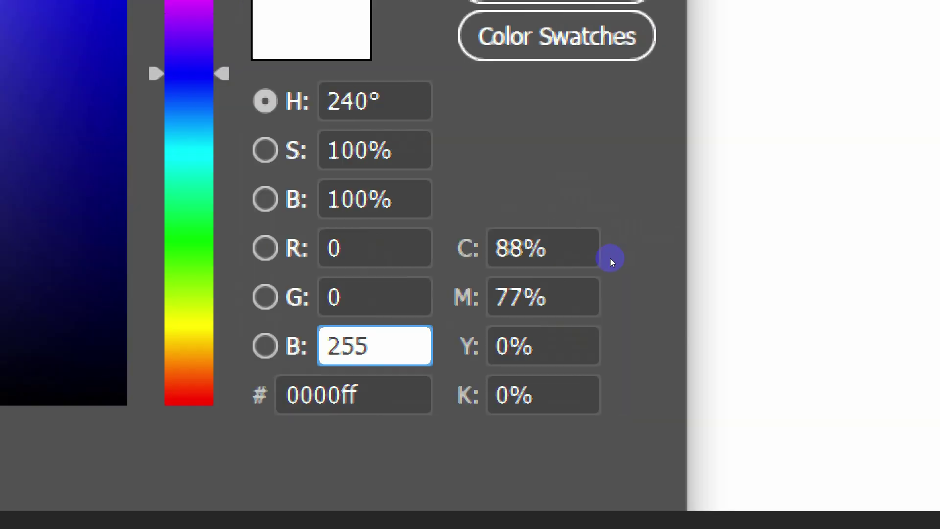
click(615, 266)
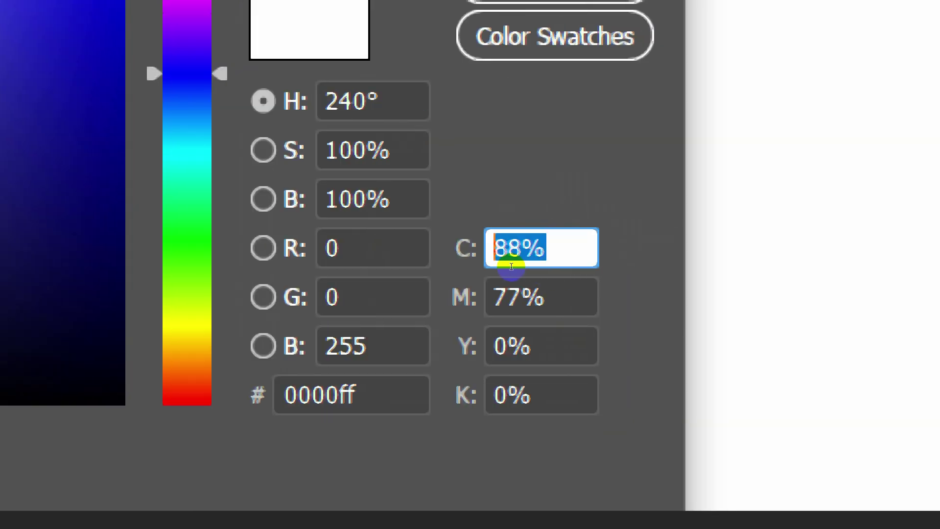
click(542, 280)
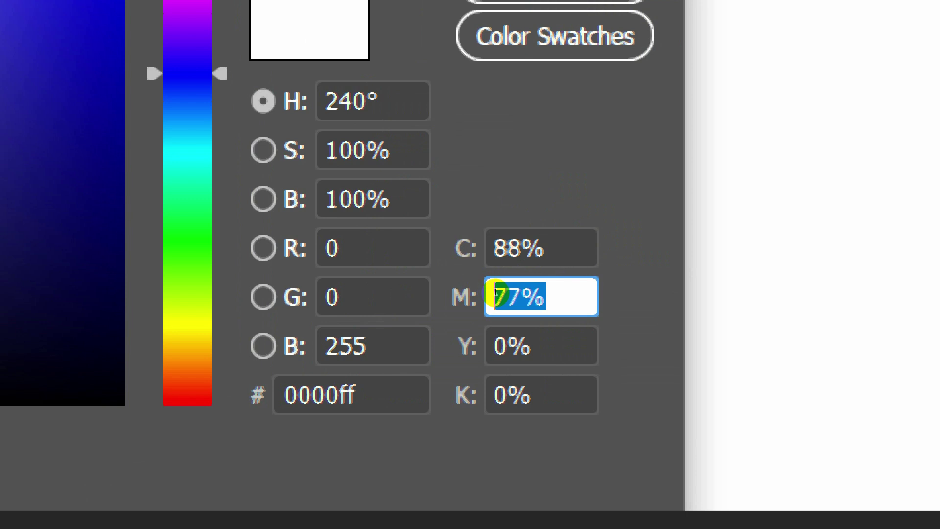
click(436, 292)
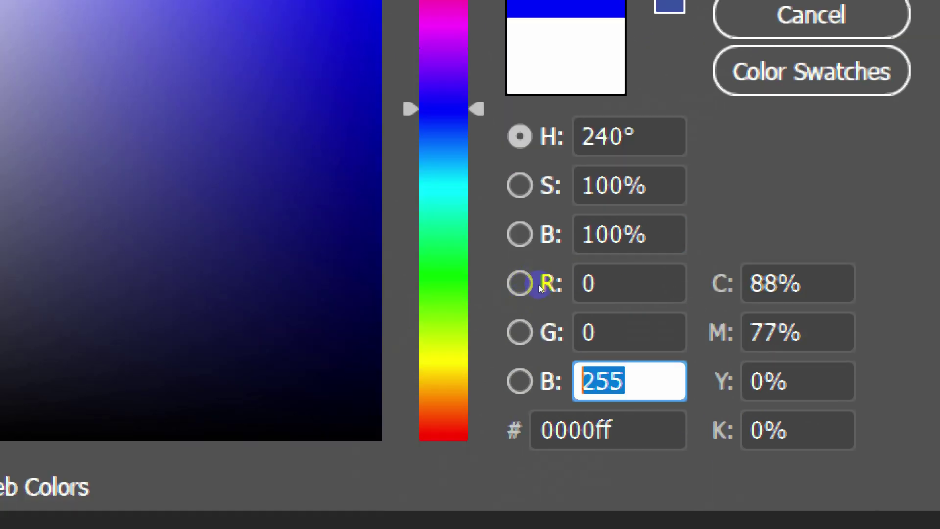
Change the fill colour to pure red with the red value at 255 and the hue at 360°.
click(501, 267)
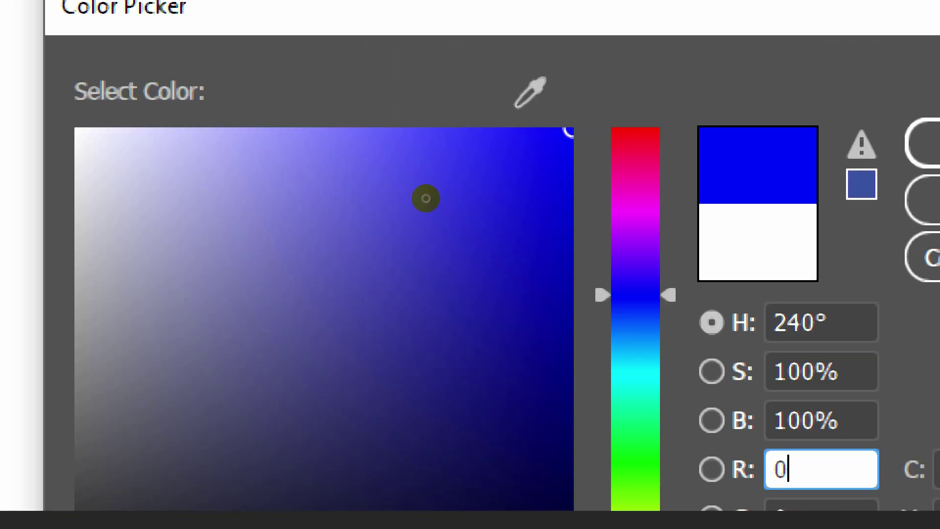
drag(431, 197, 449, 179)
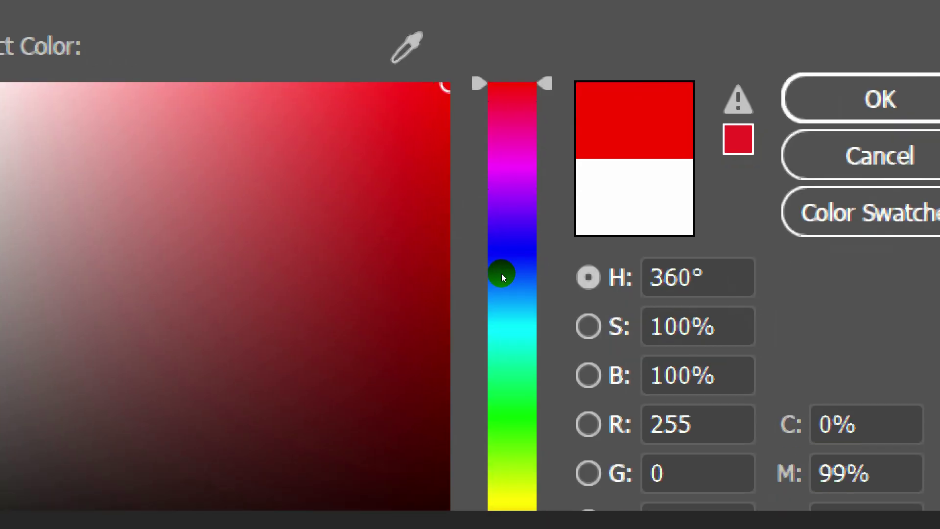
drag(502, 267, 478, 266)
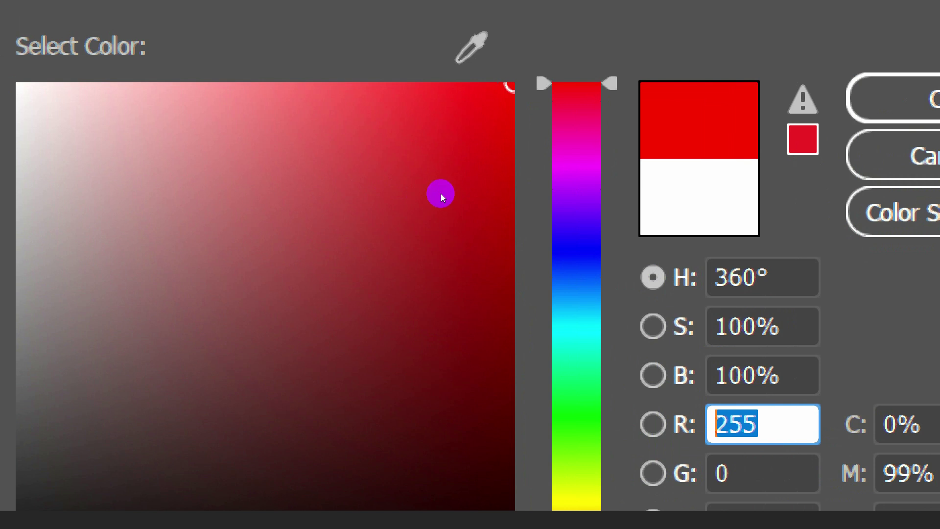
Lower the saturation of the red fill colour gradually to 72%.
drag(502, 243, 470, 244)
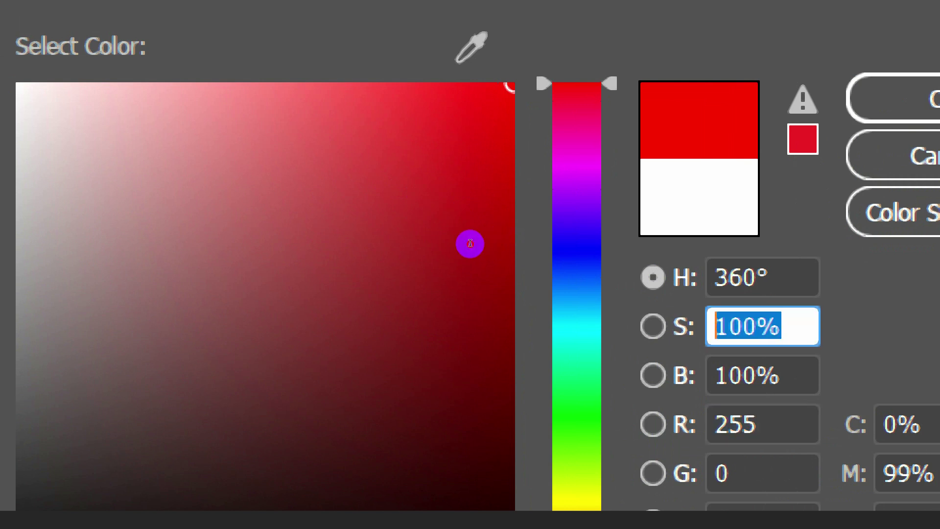
click(504, 244)
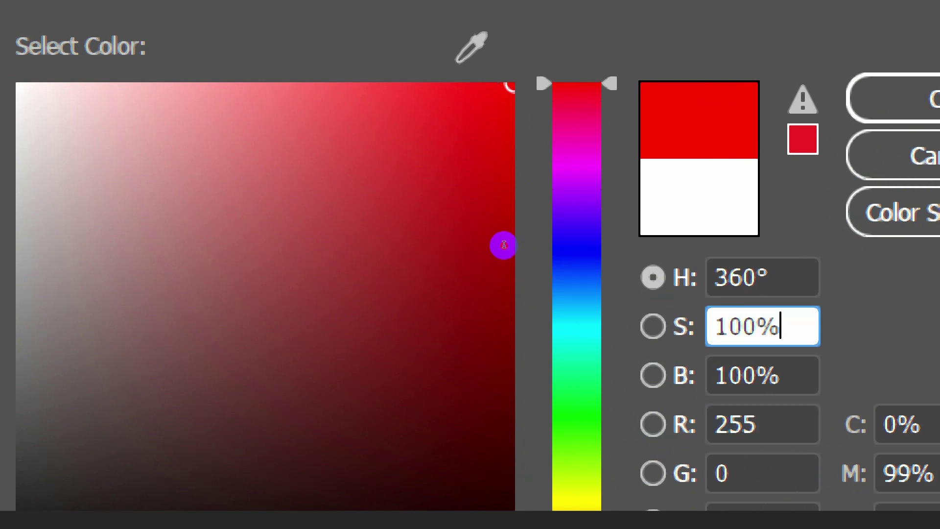
key(Down)
key(Down)
key(Down)
key(Down)
key(Down)
key(Down)
key(Down)
key(Down)
key(Down)
key(Down)
key(Down)
key(Down)
key(Down)
key(Down)
key(Down)
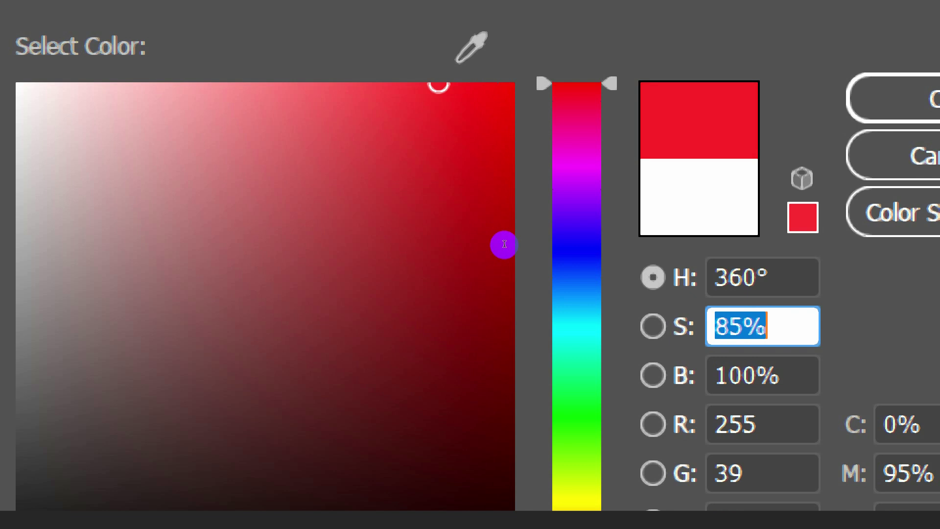
key(Down)
key(Down)
key(Down)
key(Down)
key(Down)
key(Down)
key(Down)
key(Down)
key(Down)
key(Down)
key(Down)
key(Down)
key(Down)
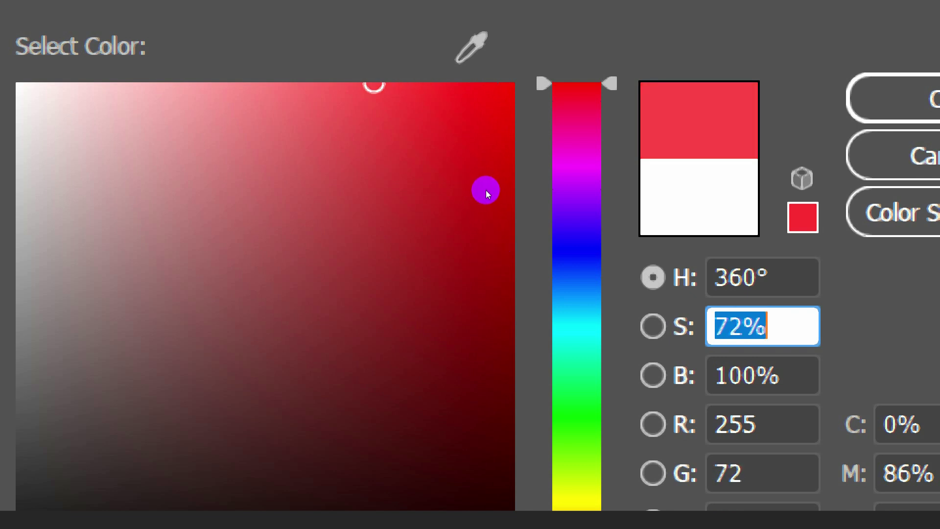
Try lowering the brightness of the red by a few percent, then bring it back to 100%.
key(Tab)
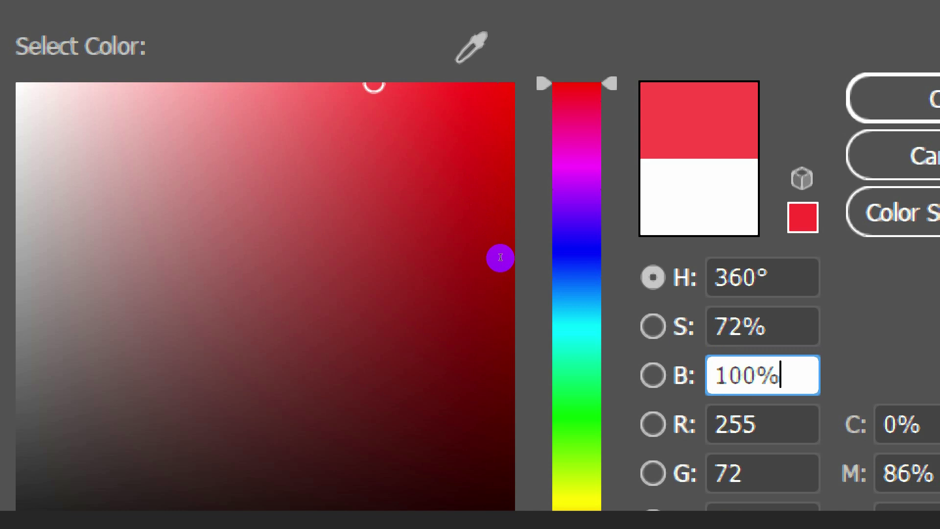
key(Down)
key(Down)
key(Down)
key(Down)
key(Down)
key(Down)
key(Down)
key(Down)
key(Up)
key(Up)
key(Up)
key(Up)
key(Up)
key(Up)
key(Up)
key(Up)
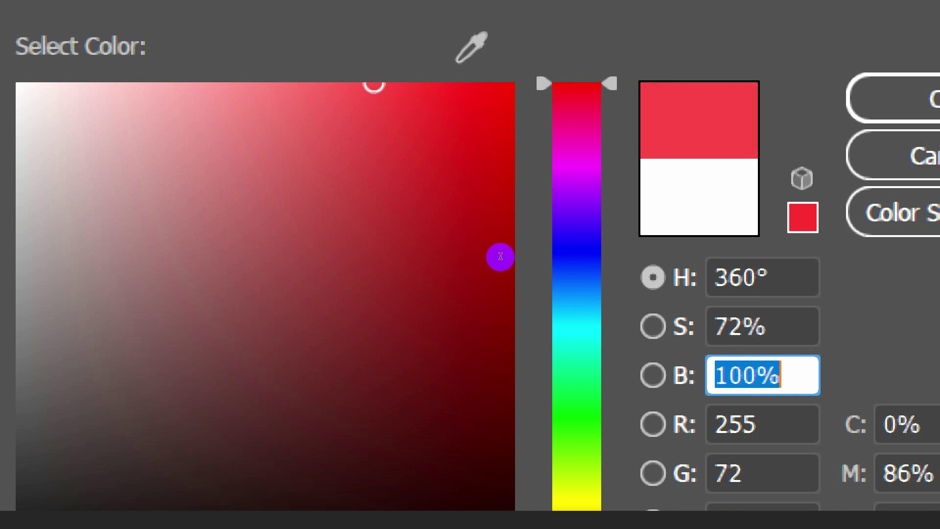
Reduce the saturation of the red gradually to 8% to get a very pale pink.
key(shift+Tab)
key(Down)
key(Down)
key(Down)
key(Down)
key(Down)
key(Down)
key(Down)
key(Down)
key(Down)
key(Down)
key(Down)
key(Down)
key(Down)
key(Down)
key(Down)
key(Down)
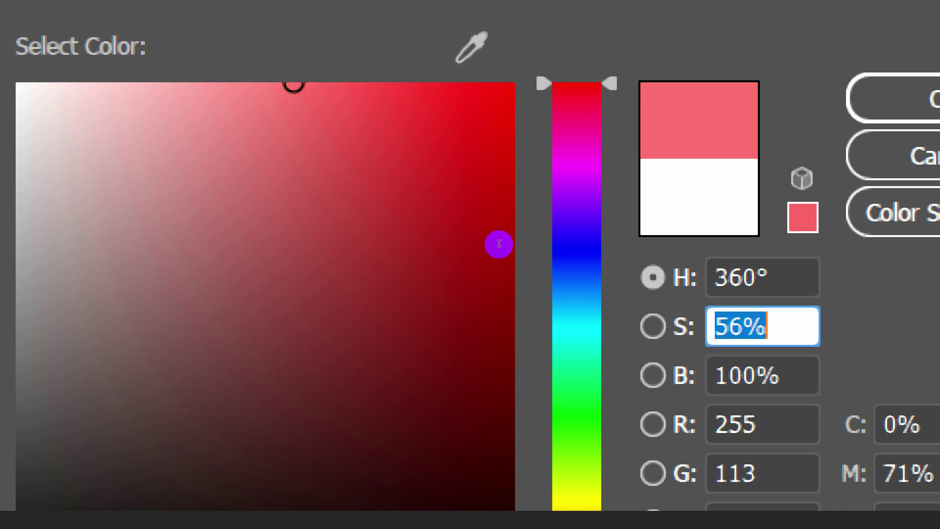
key(Down)
key(Down)
key(Down)
key(Down)
key(Down)
key(Down)
key(Down)
key(Down)
key(Down)
key(Down)
key(Down)
key(Down)
key(Down)
key(Down)
key(Down)
key(Down)
key(Down)
key(Down)
key(Down)
key(Down)
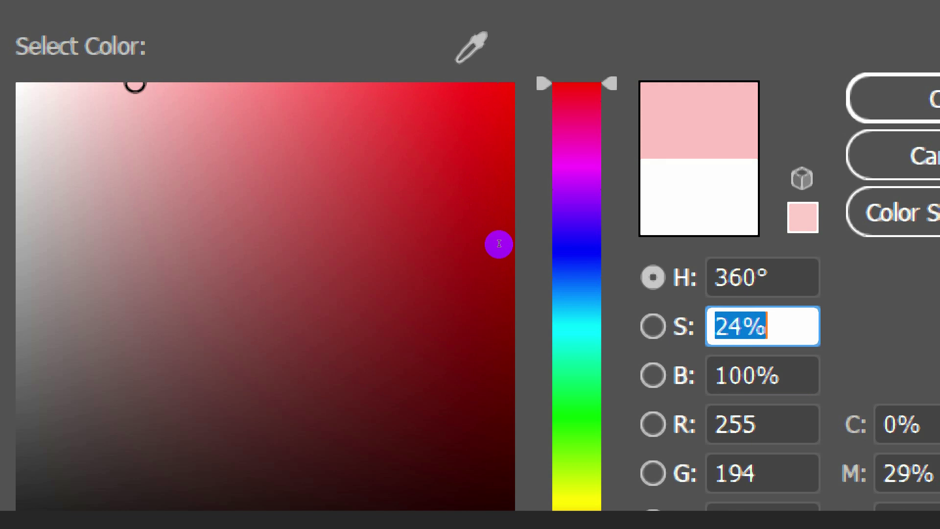
key(Down)
key(Down)
key(Down)
key(Down)
key(Down)
key(Down)
key(Down)
key(Down)
key(Down)
key(Down)
key(Down)
key(Down)
key(Down)
key(Down)
key(Down)
key(Down)
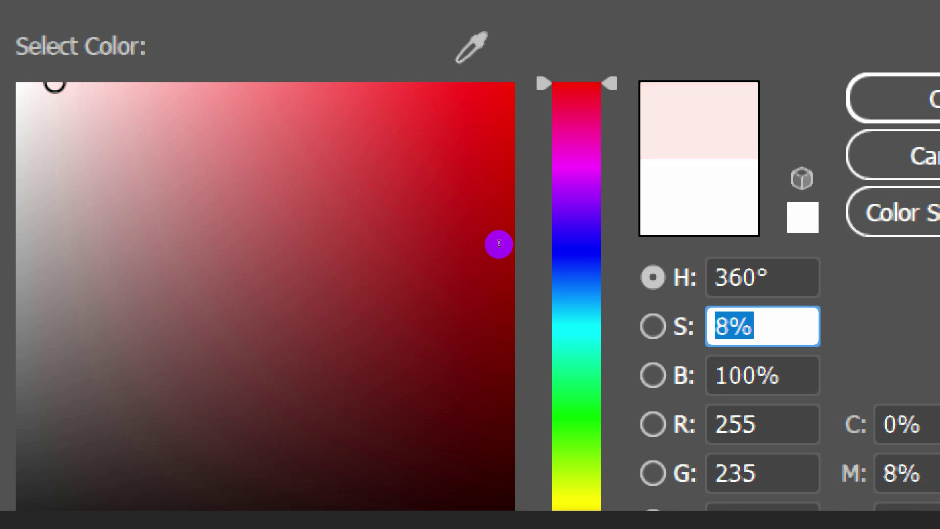
Raise the saturation of the pale pink gradually to 100% for a fully saturated red.
key(Home)
key(Up)
key(Up)
key(Up)
key(Up)
key(Up)
key(Up)
key(Up)
key(Up)
key(Up)
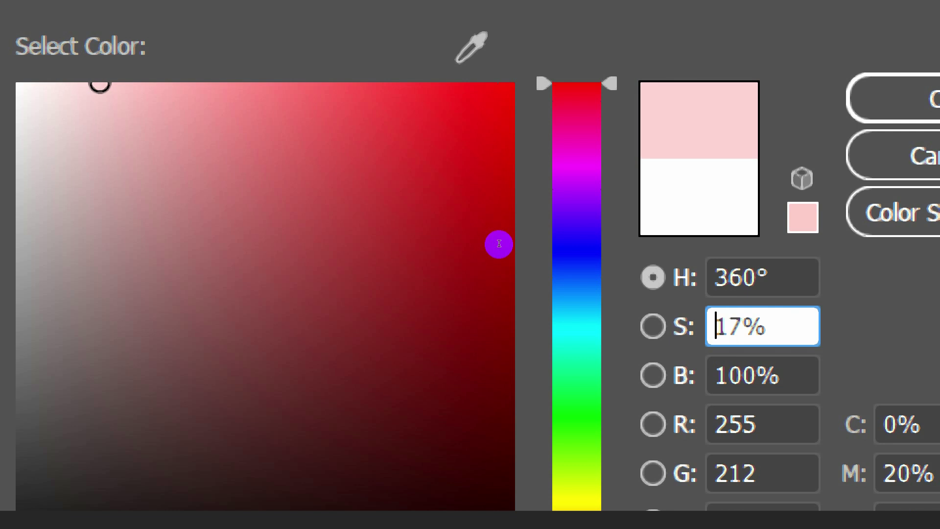
key(Up)
key(Up)
key(Up)
key(Up)
key(Up)
key(Up)
key(Up)
key(Up)
key(Up)
key(Up)
key(Up)
key(Up)
key(Up)
key(Up)
key(Up)
key(Up)
key(Up)
key(Up)
key(Up)
key(Up)
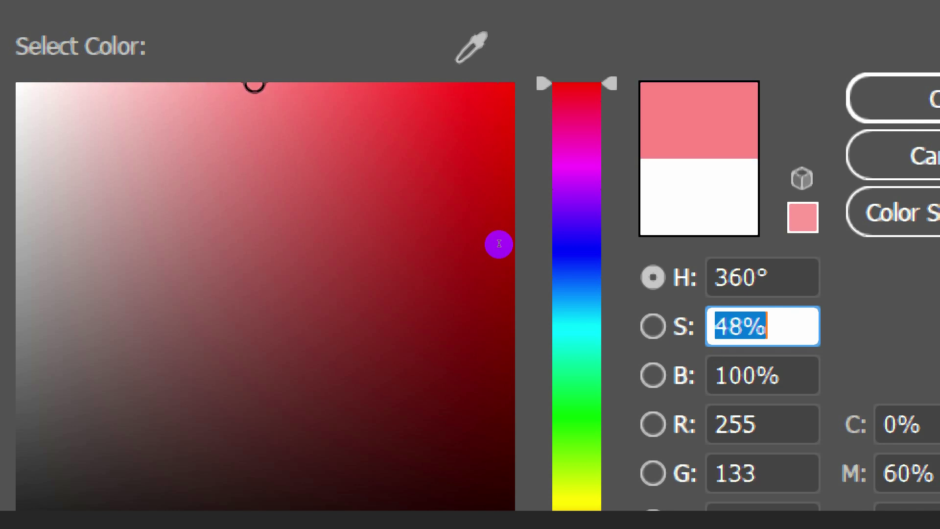
key(Up)
key(Up)
key(Up)
key(Up)
key(Up)
key(Up)
key(Up)
key(Up)
key(Up)
key(Up)
key(Up)
key(Up)
key(Up)
key(Up)
key(Up)
key(Up)
key(Up)
key(Up)
key(Up)
key(Up)
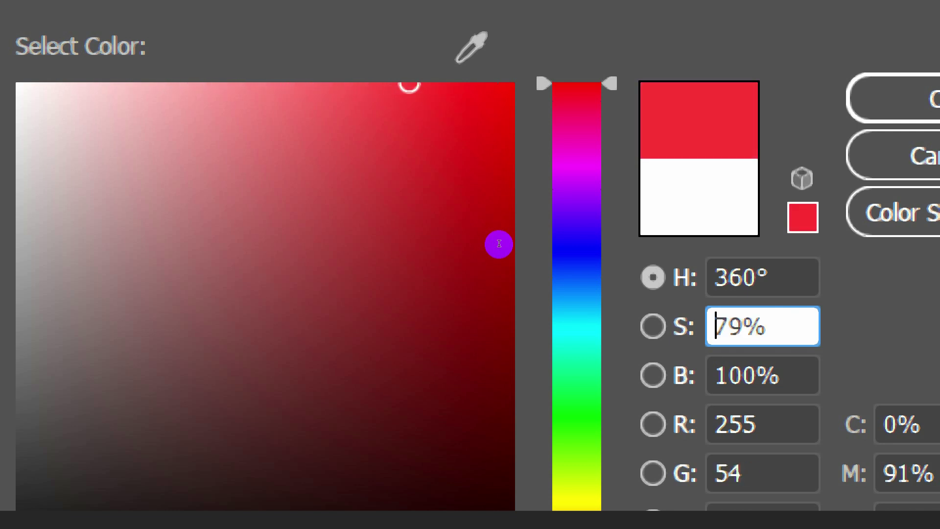
key(Up)
key(Up)
key(Up)
key(Up)
key(Up)
key(Up)
key(Up)
key(Up)
key(Up)
key(Up)
key(Up)
key(Up)
key(Up)
key(Up)
key(Up)
key(Up)
key(Up)
key(Up)
key(Up)
key(Up)
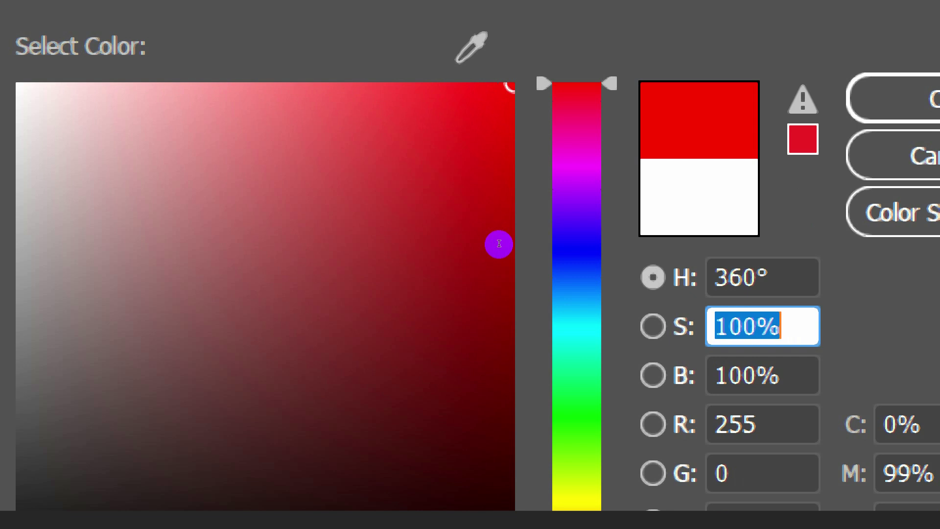
Lower the saturation of the pure red gradually to 65%.
key(Down)
key(Down)
key(Down)
key(Down)
key(Down)
key(Down)
key(Down)
key(Down)
key(Down)
key(Down)
key(Down)
key(Down)
key(Down)
key(Down)
key(Down)
key(Down)
key(Down)
key(Down)
key(Down)
key(Down)
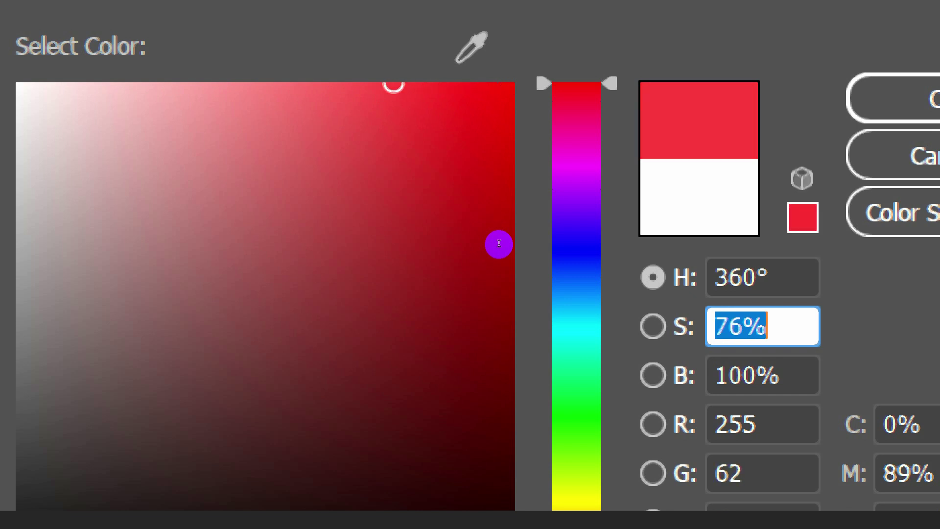
key(Down)
key(Down)
key(Down)
key(Down)
key(Down)
key(Down)
key(Down)
key(Down)
key(Down)
key(Down)
key(Down)
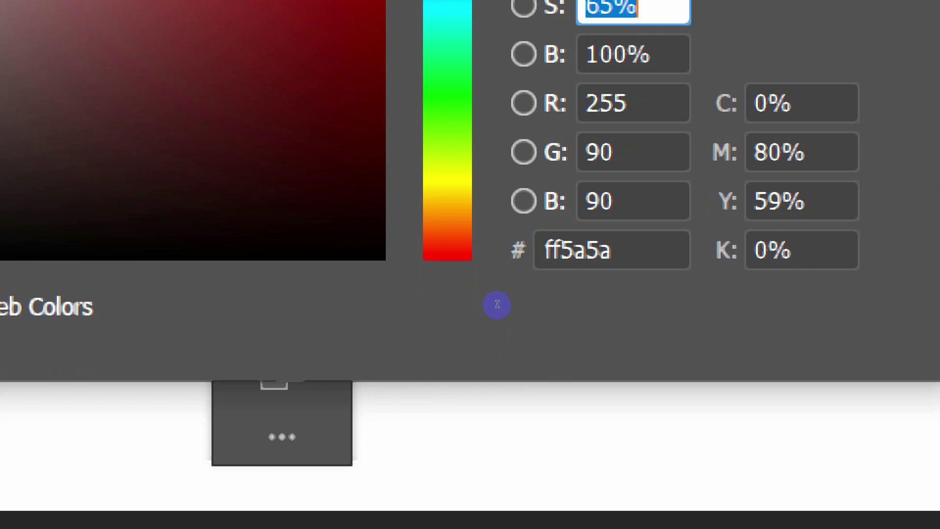
Reduce the saturation of the light red a few percent further, to just below 60%.
drag(497, 305, 478, 301)
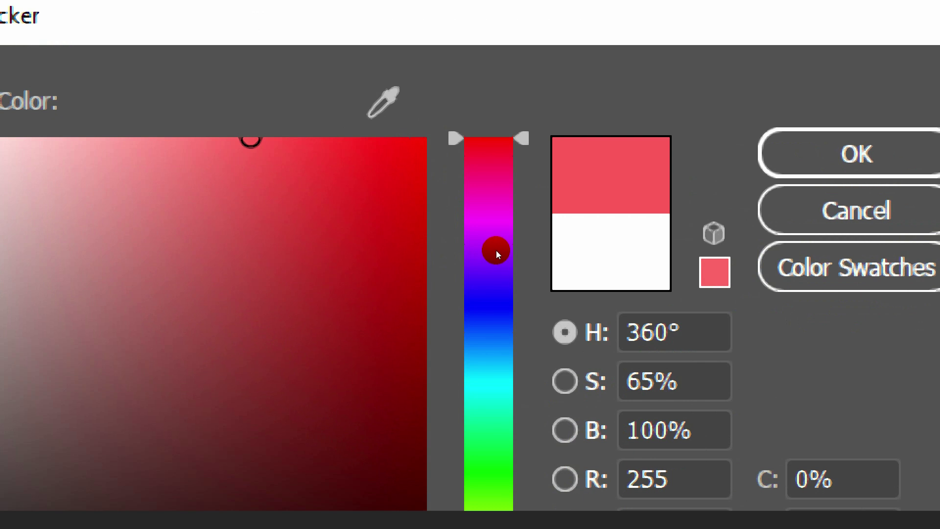
click(678, 382)
key(Down)
key(Down)
key(Down)
key(Down)
key(Down)
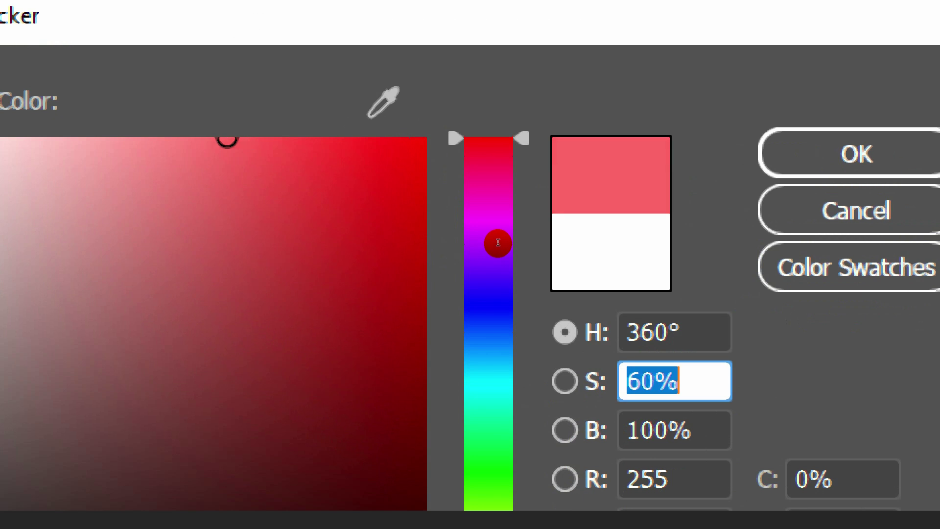
key(Down)
key(Down)
key(Down)
key(Down)
Raise the saturation of the red gradually past 87% to a vivid red.
key(Up)
key(Up)
key(Up)
key(Up)
key(Up)
key(Up)
key(Up)
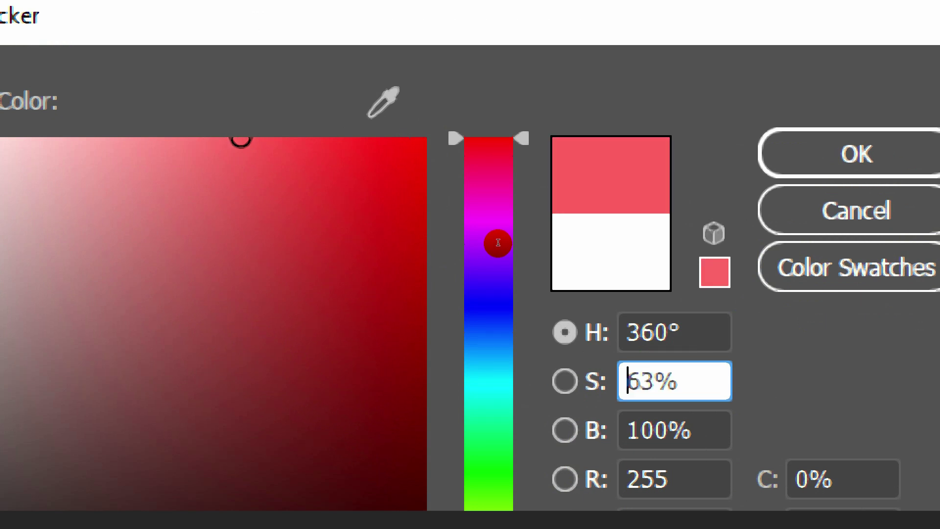
key(Up)
key(Up)
key(Up)
key(Up)
key(Up)
key(Up)
key(Up)
key(Up)
key(Up)
key(Up)
key(Up)
key(Up)
key(Up)
key(Up)
key(Up)
key(Up)
key(Up)
key(Up)
key(Up)
key(Up)
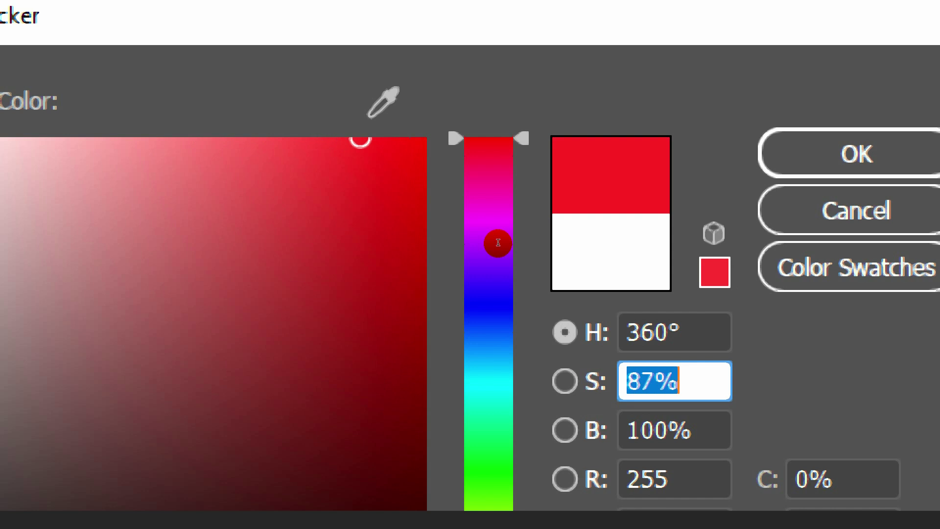
key(Up)
key(Up)
key(Up)
key(Up)
key(Up)
key(Up)
key(Up)
key(Up)
key(Up)
key(Up)
key(Up)
key(Up)
key(Up)
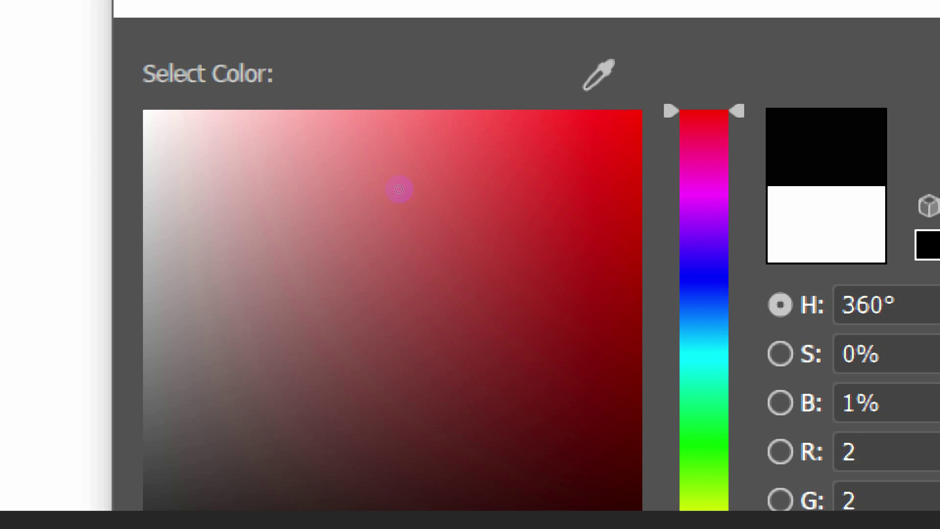
Pick a pink of about 43% saturation at 100% brightness in the colour field and darken it through 55% to 1% brightness.
click(365, 184)
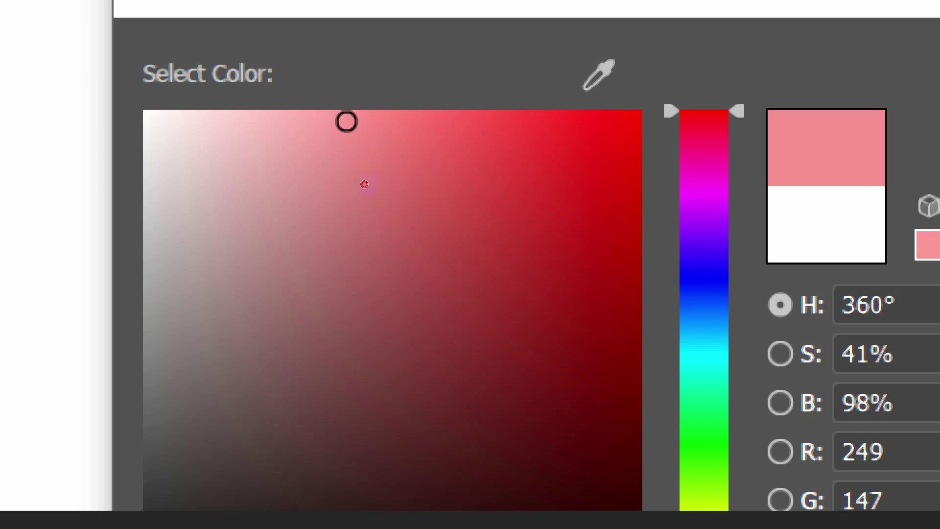
click(365, 182)
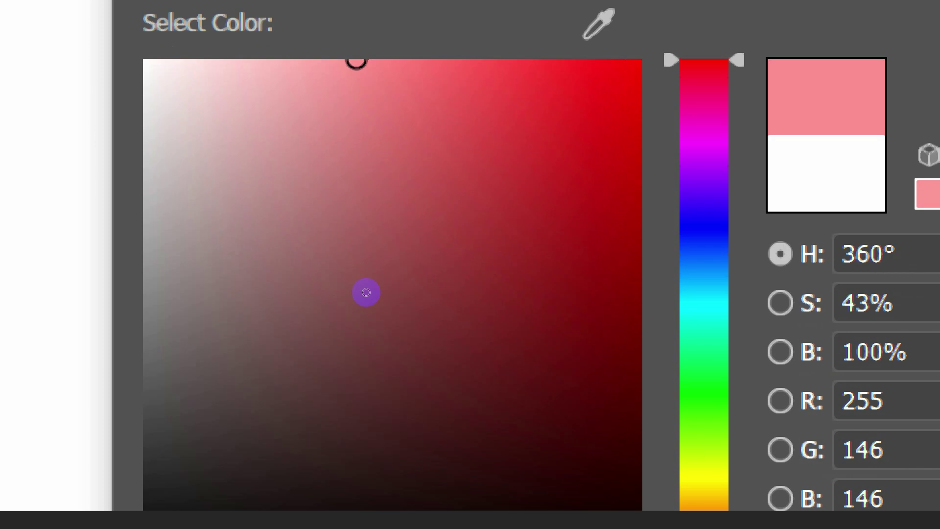
click(366, 238)
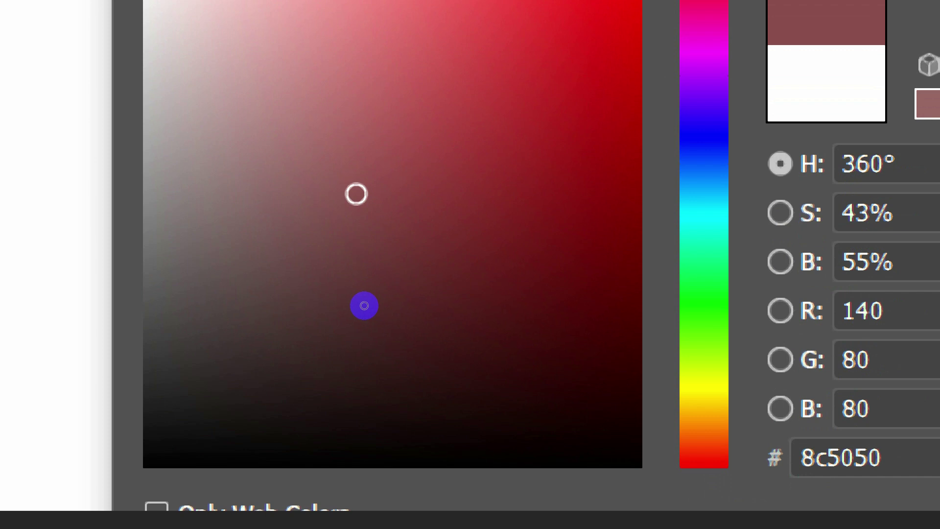
click(365, 305)
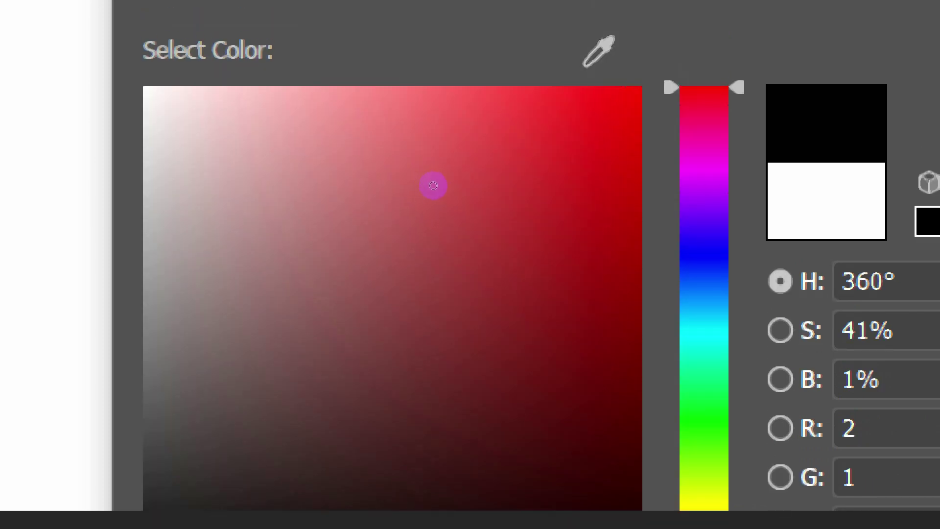
Pick pink ff8383, darken it through 58% to 0% brightness, and settle on the dark brown 301b1b at 19% brightness.
click(375, 183)
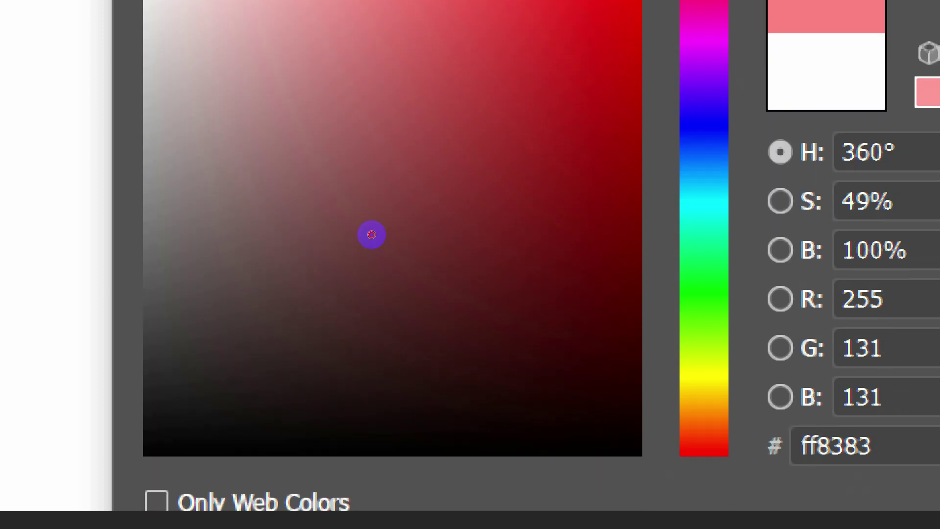
click(372, 363)
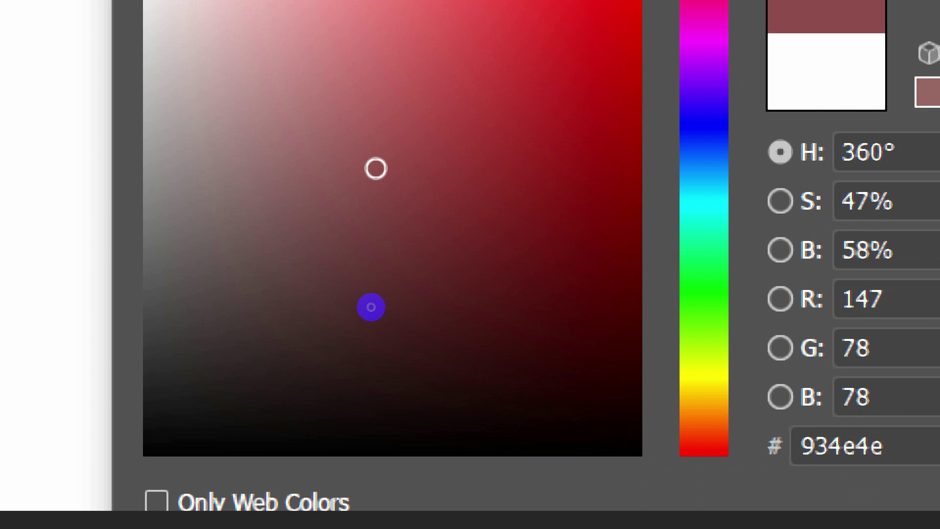
click(372, 307)
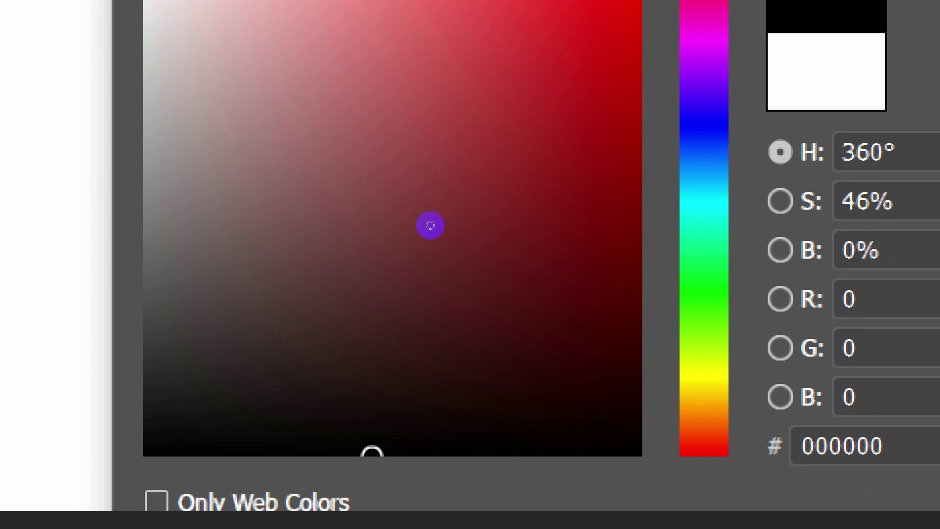
click(370, 284)
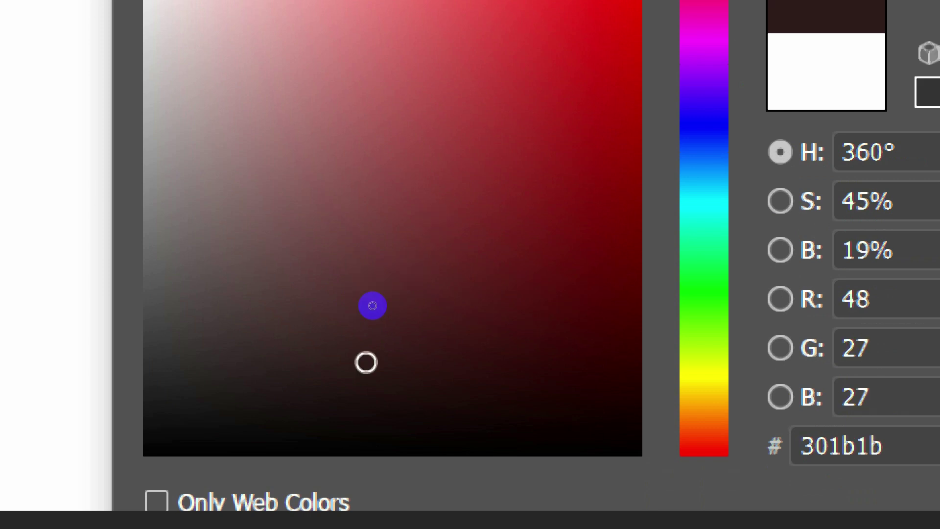
Brighten the dark brown to 25%, pick a light pink at 98% brightness, and settle on 844747 at 52% brightness.
mouse_move(372, 279)
mouse_down()
mouse_move(392, 260)
mouse_move(377, 273)
mouse_up()
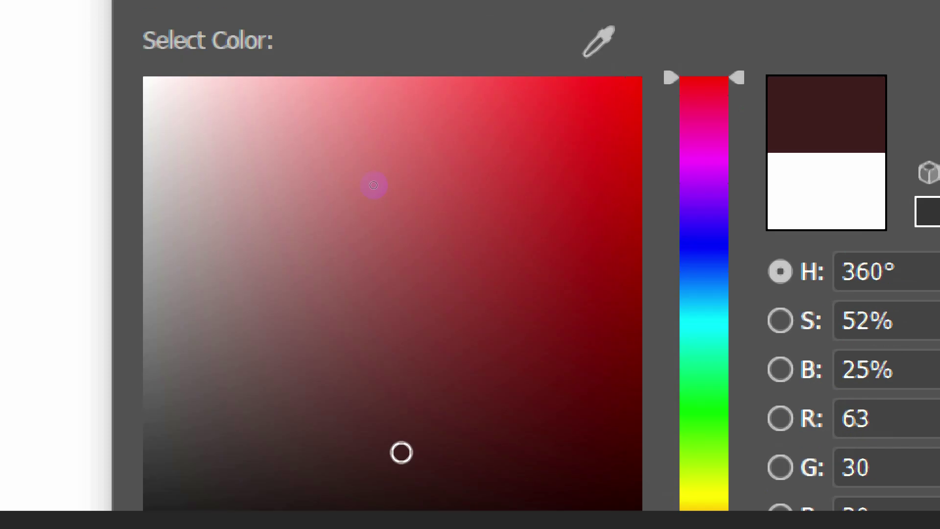
click(376, 88)
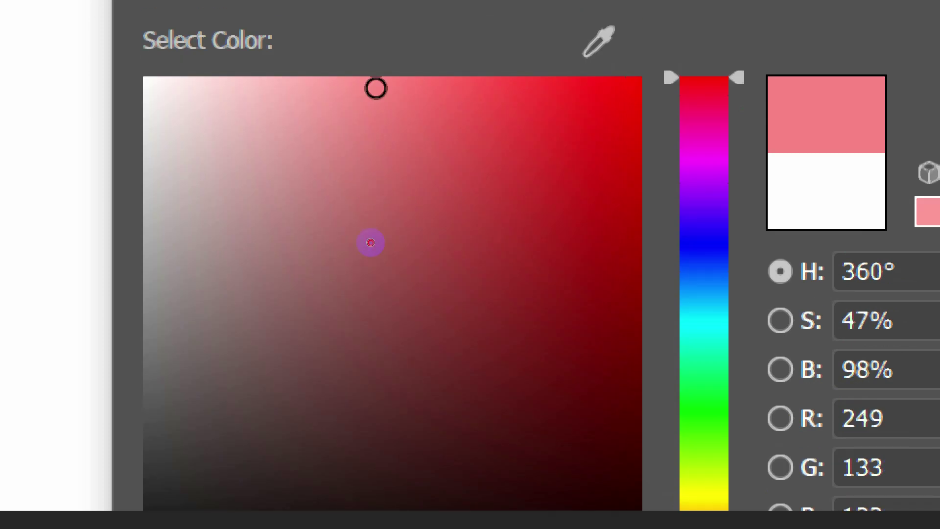
click(371, 243)
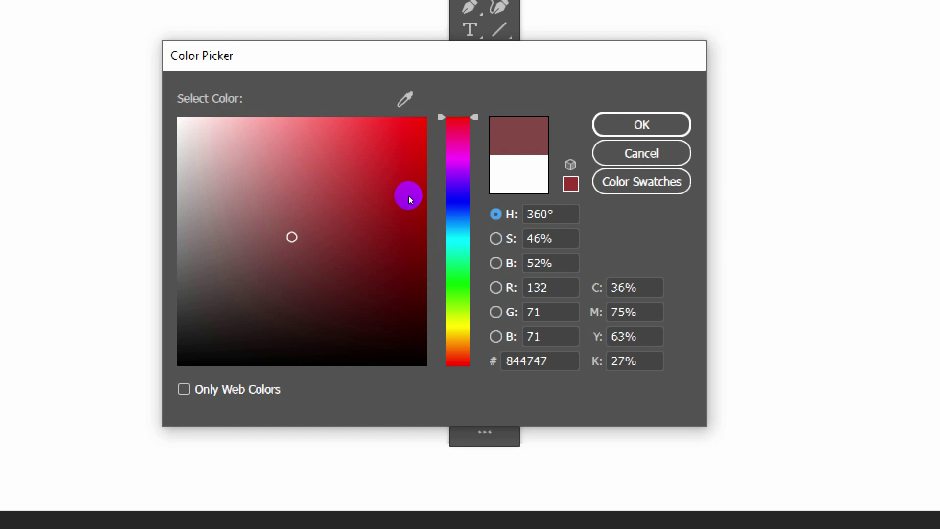
Base the colour field on saturation, pick the violet f08aff at 46% saturation and switch to the green 4bff00 at 100% saturation.
click(404, 213)
drag(404, 213, 401, 190)
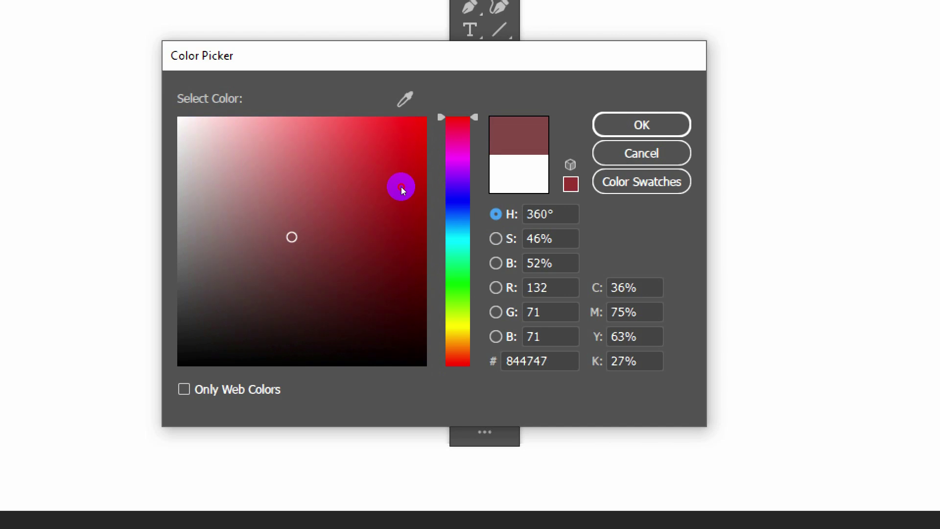
click(419, 255)
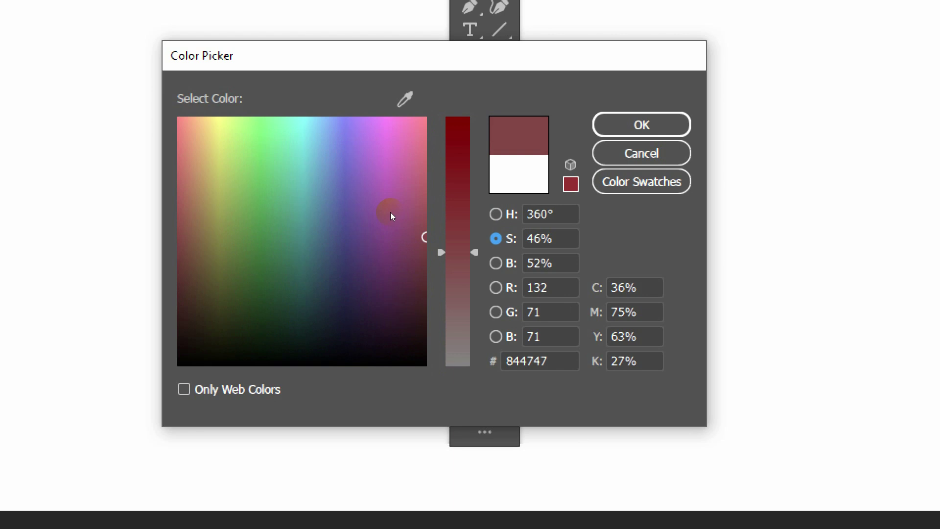
drag(361, 200, 360, 189)
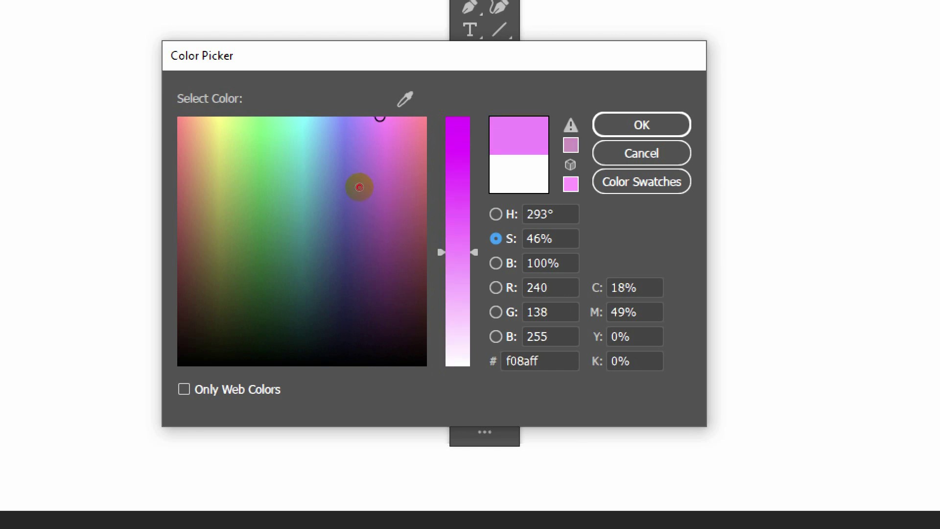
drag(410, 265, 294, 183)
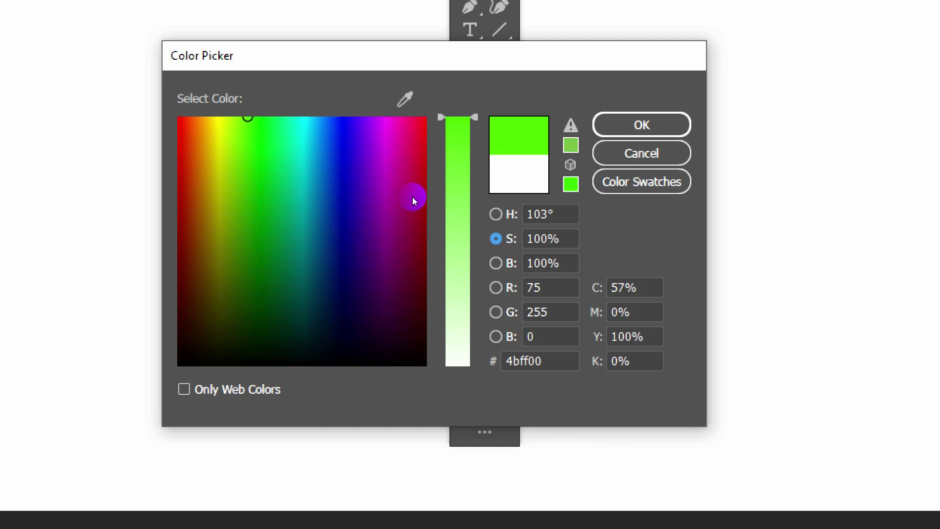
Lower the green's saturation to 43%, raise it to 53%, and bring it back to 100%.
drag(408, 195, 401, 263)
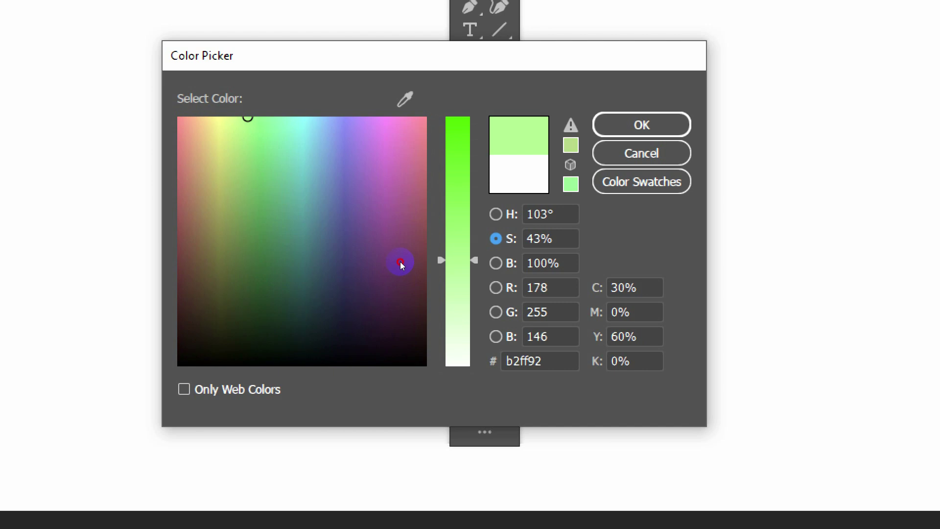
mouse_move(401, 261)
mouse_down()
mouse_move(398, 176)
mouse_move(401, 290)
mouse_move(400, 251)
mouse_up()
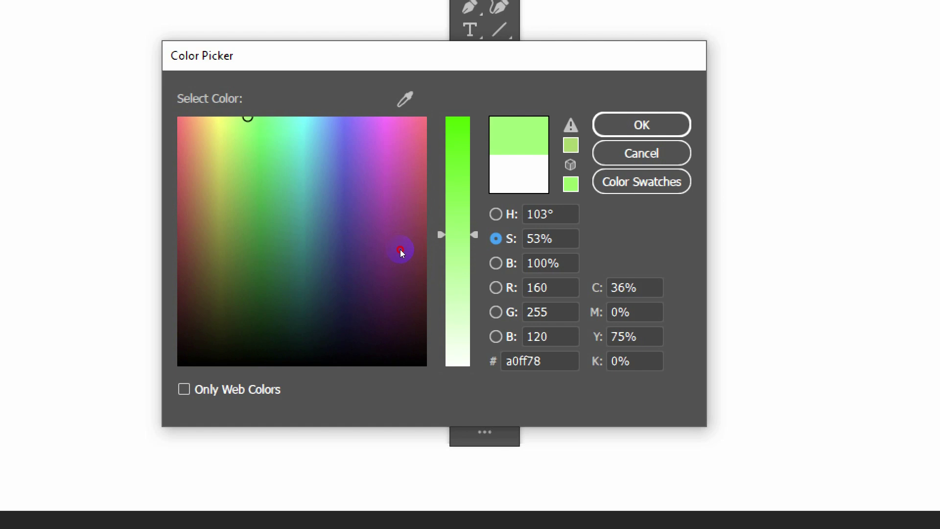
drag(401, 249, 400, 189)
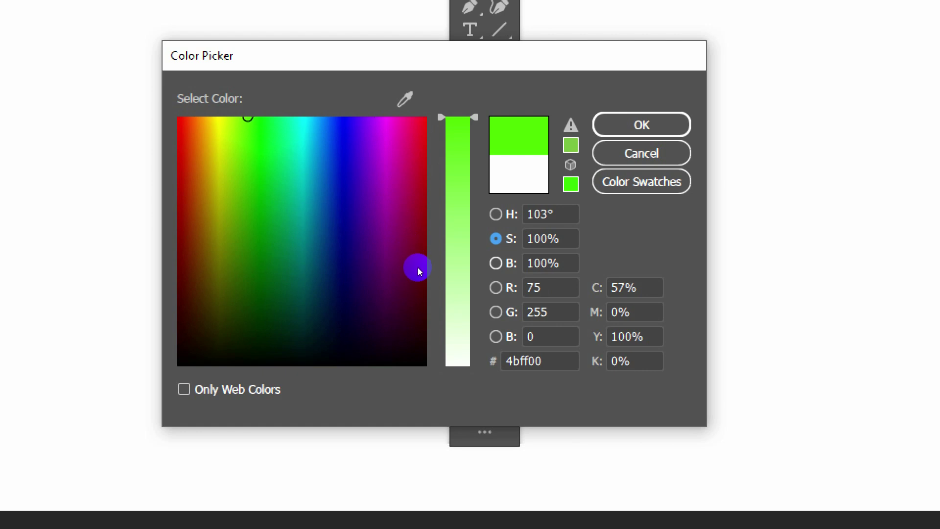
Base the colour field on brightness, pick blue 0013ff, darken it through 37% to 15% and raise it through 92% back to 100%.
click(496, 263)
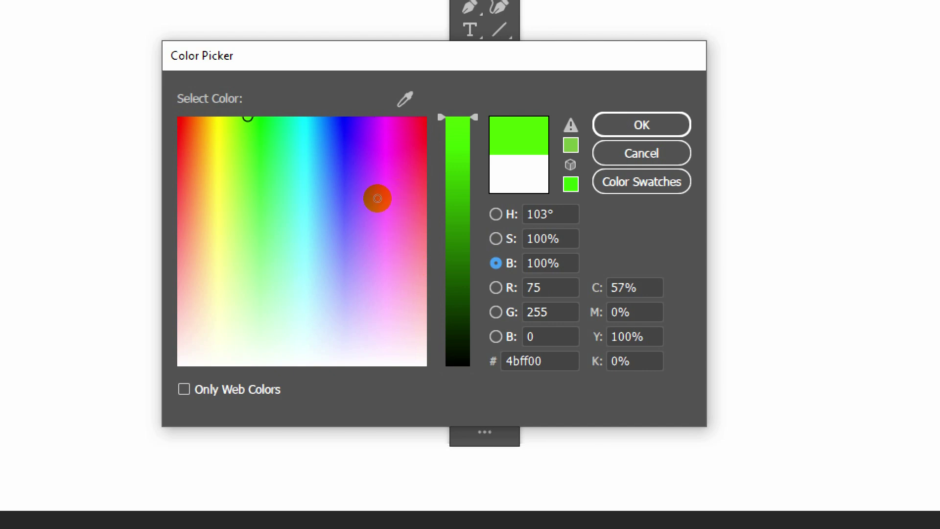
mouse_move(378, 198)
mouse_down()
mouse_move(386, 185)
mouse_move(342, 186)
mouse_up()
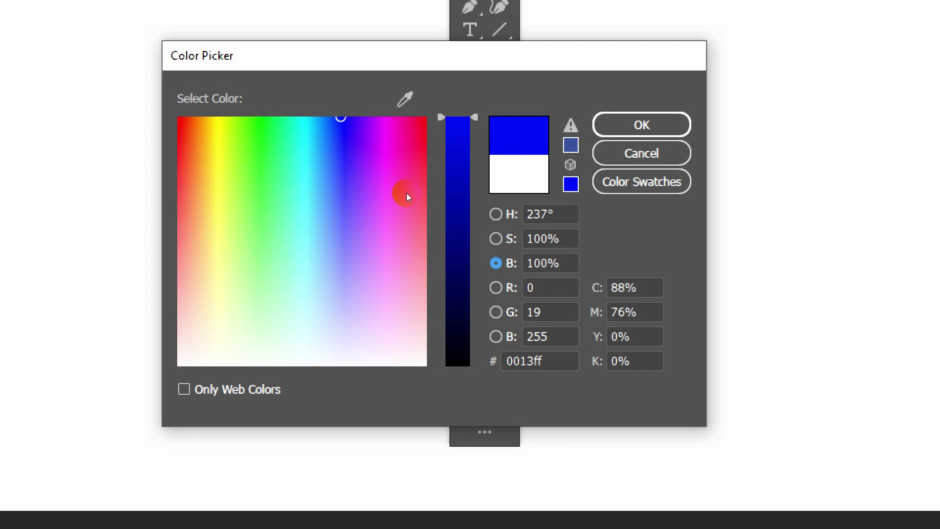
drag(406, 193, 404, 270)
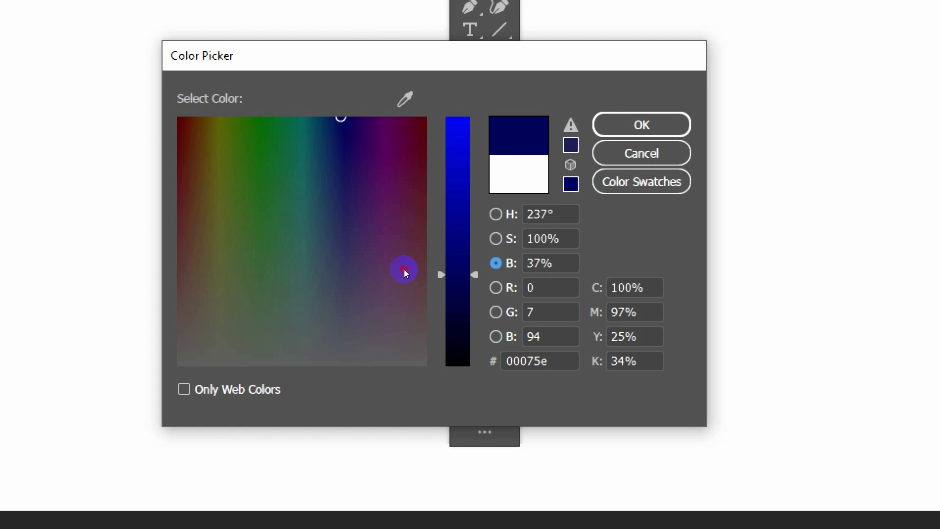
drag(404, 269, 403, 295)
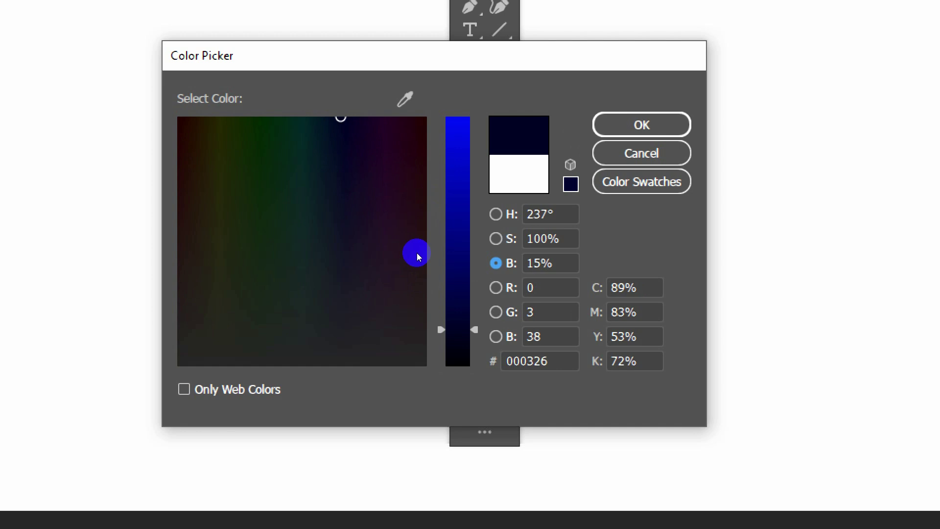
drag(405, 305, 400, 201)
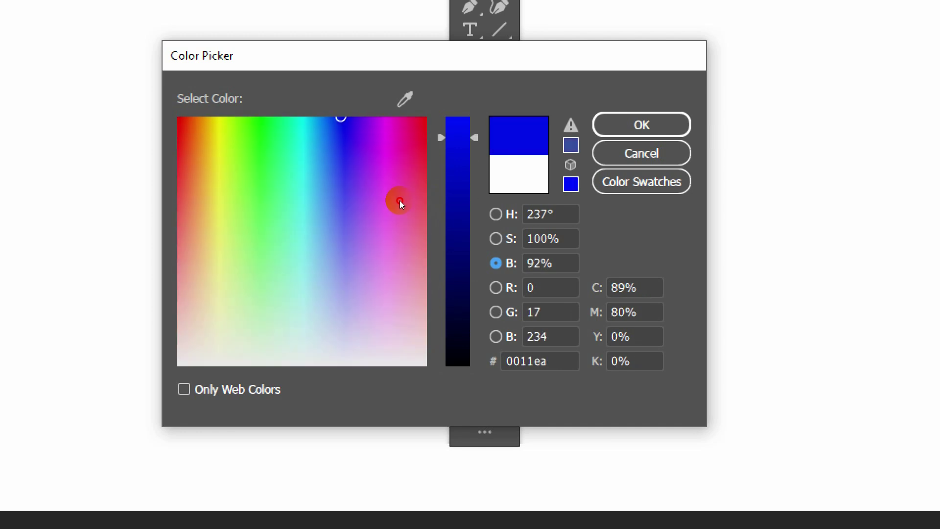
mouse_move(400, 201)
mouse_down()
mouse_move(399, 313)
mouse_move(396, 184)
mouse_up()
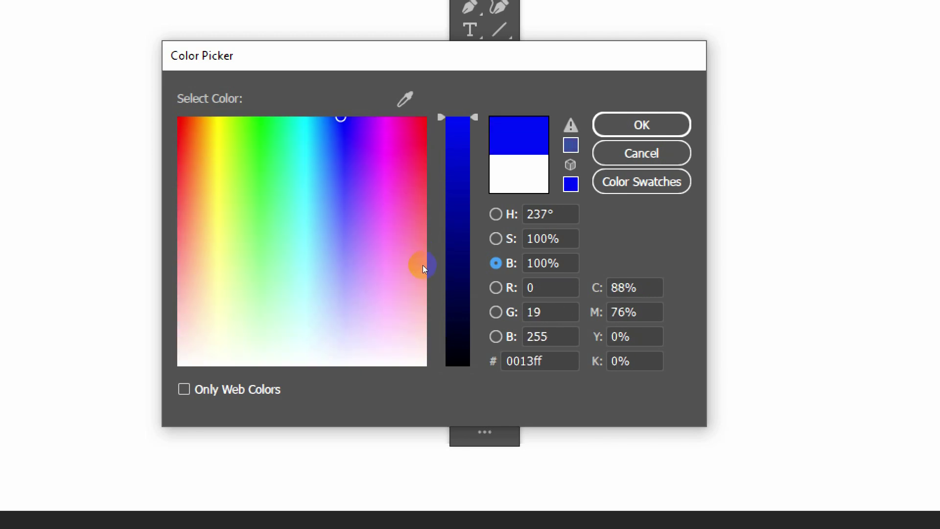
View the blue with the colour field based on other components, including red, and return to the hue-based field.
drag(402, 195, 410, 227)
click(415, 241)
click(416, 279)
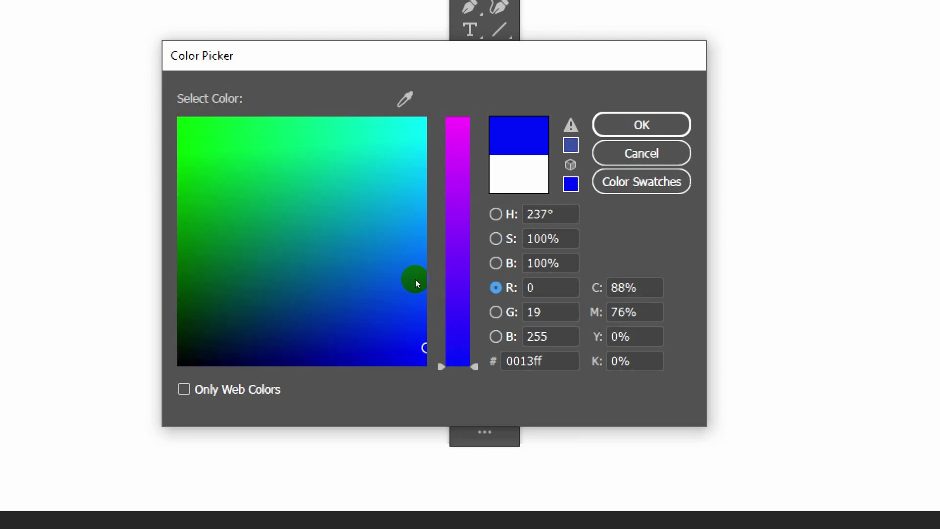
click(417, 242)
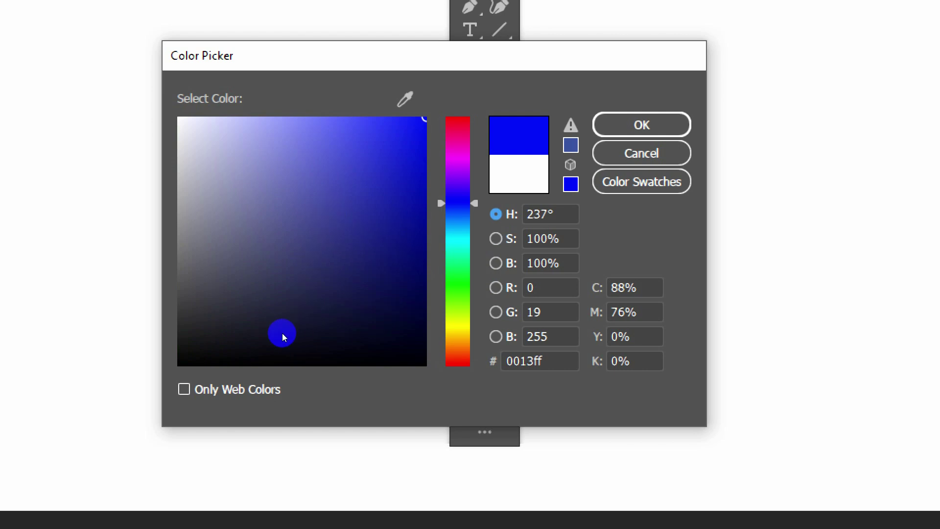
Restrict the colour field to web colours only and change the hue to green 00ff00.
click(259, 329)
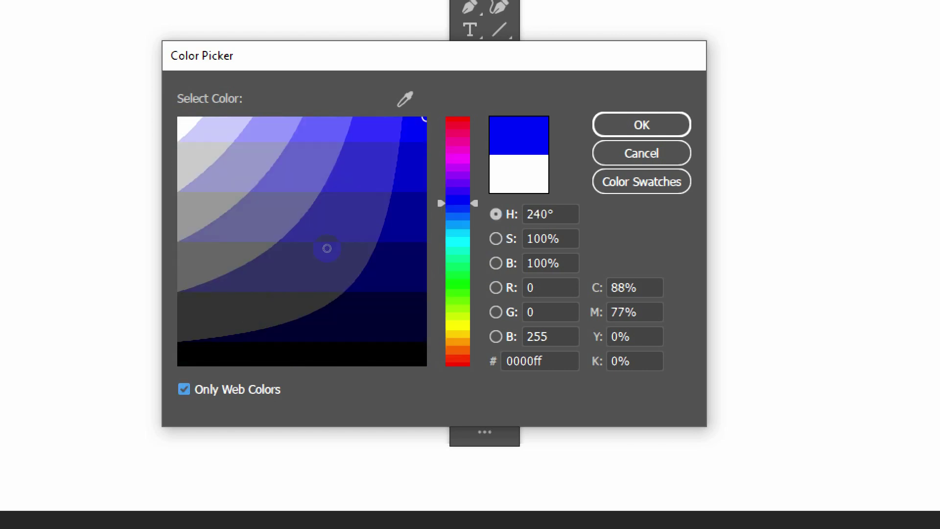
click(313, 316)
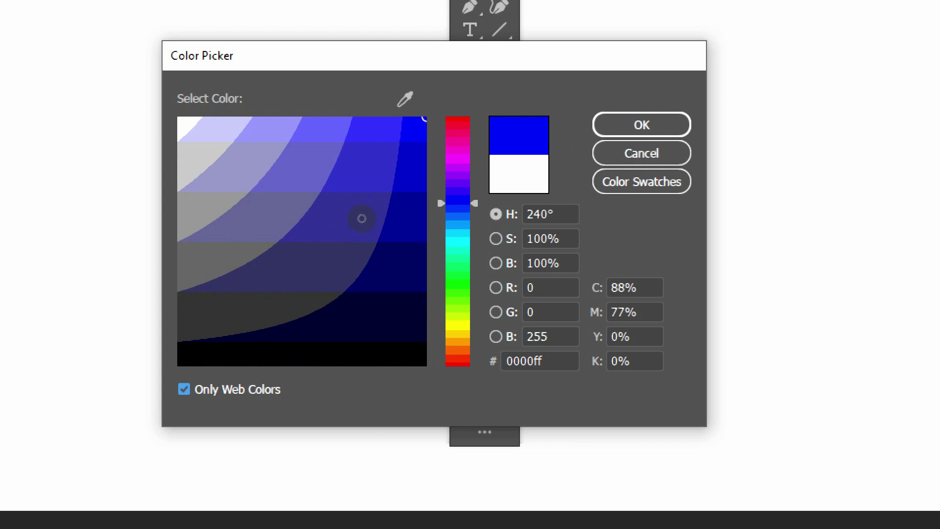
drag(396, 228, 401, 278)
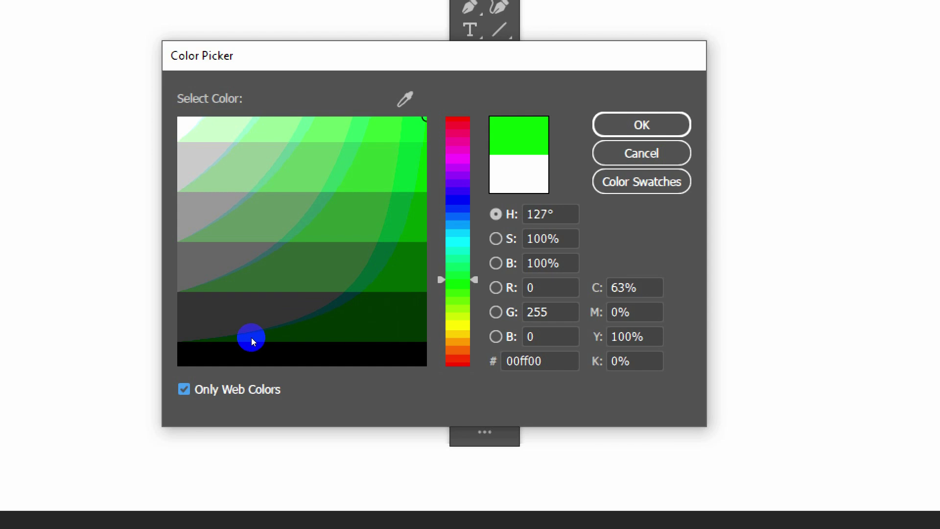
Remove the web-colour restriction, change the hue to red ff0000, and leave the colour picker without applying it.
click(184, 389)
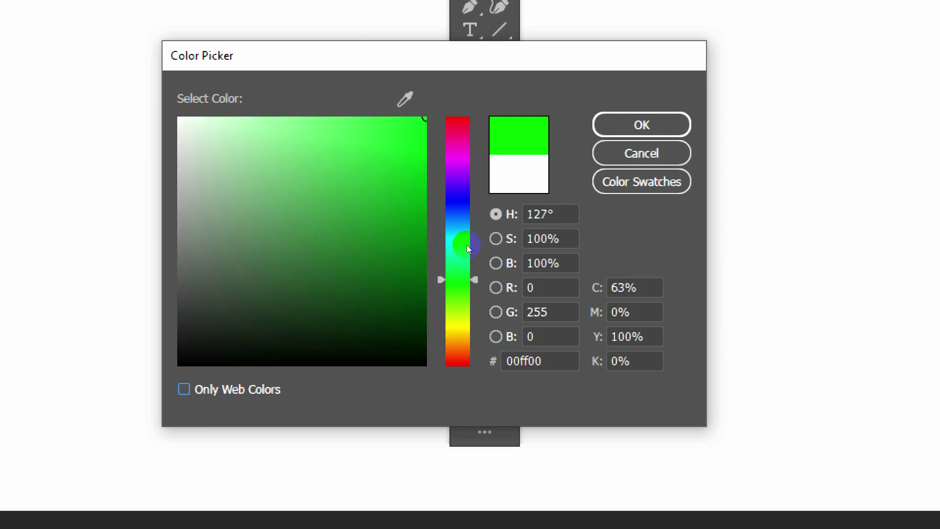
drag(411, 272, 402, 172)
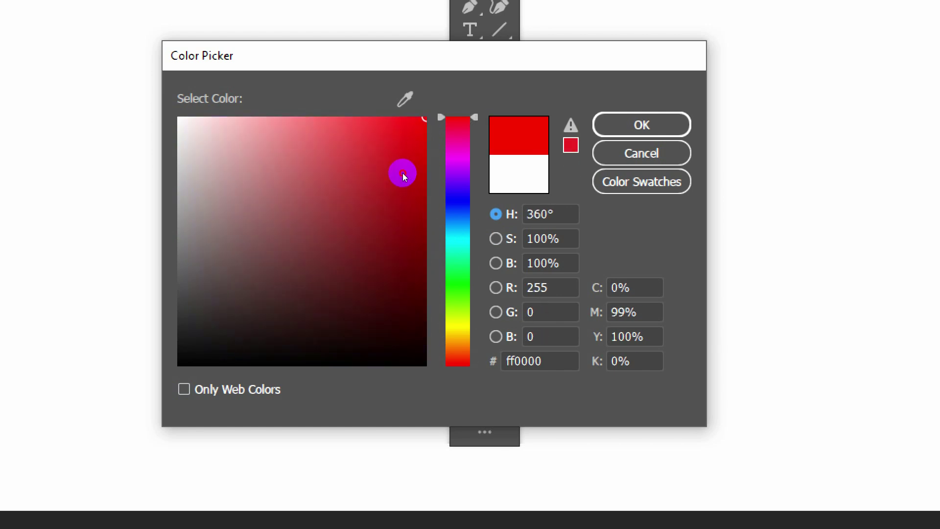
click(496, 212)
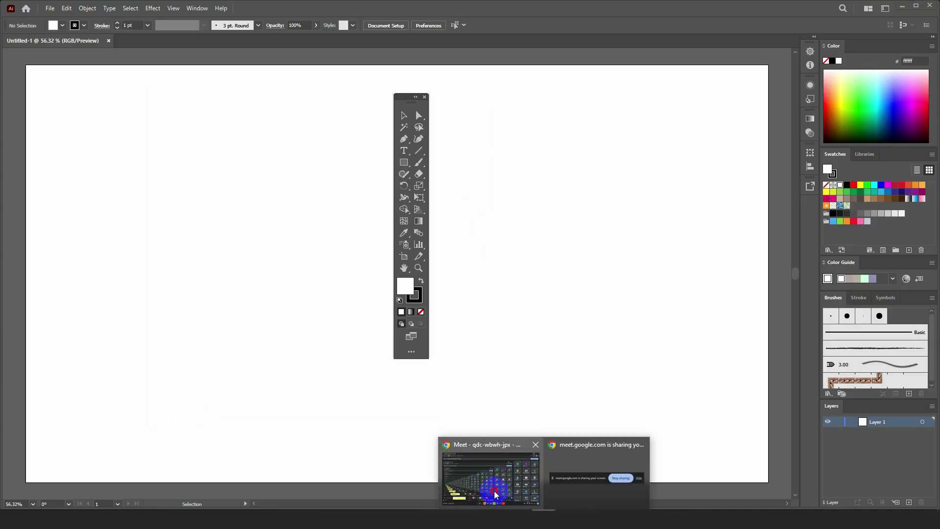
Switch to Chrome and search Google for "color calculator" in a new tab.
click(486, 491)
click(147, 11)
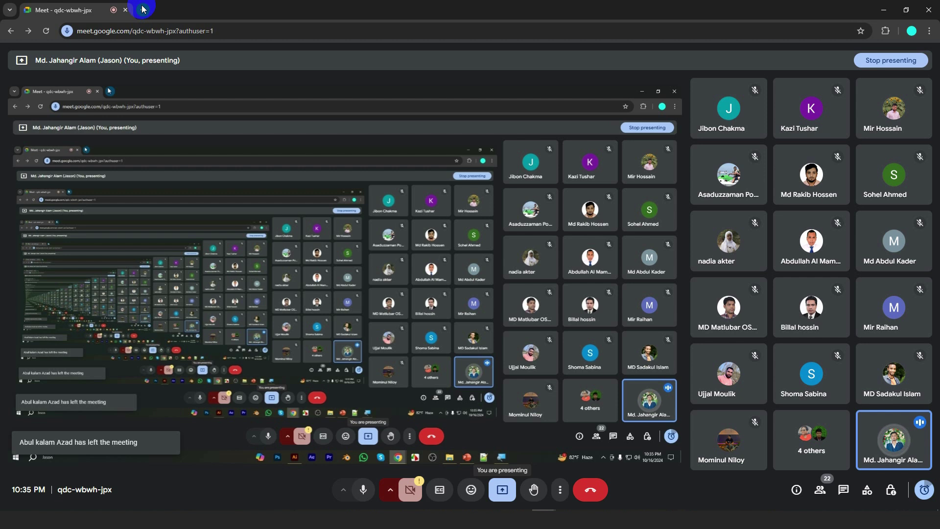
text(color)
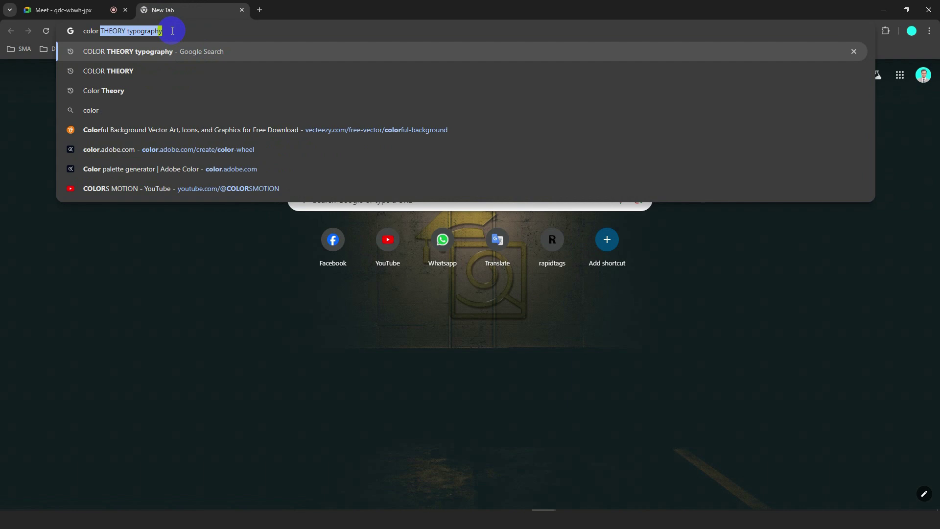
text( cal)
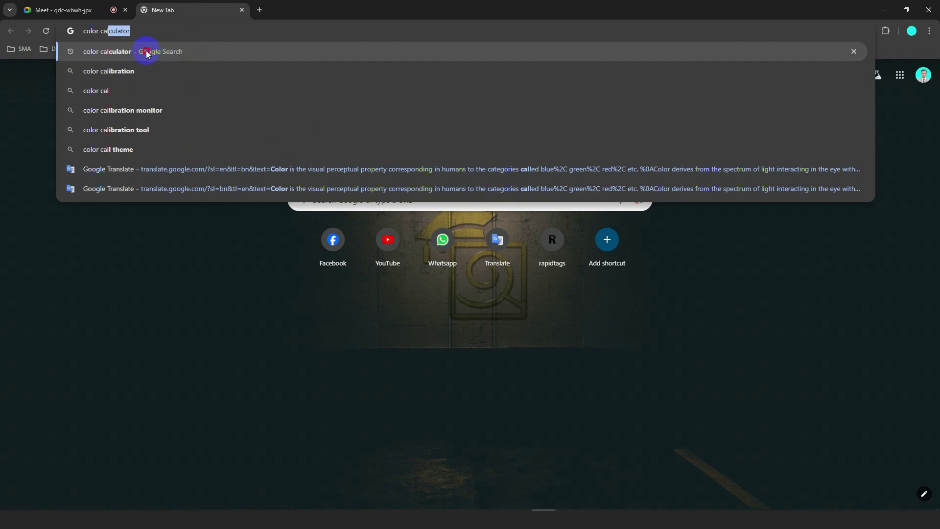
click(146, 52)
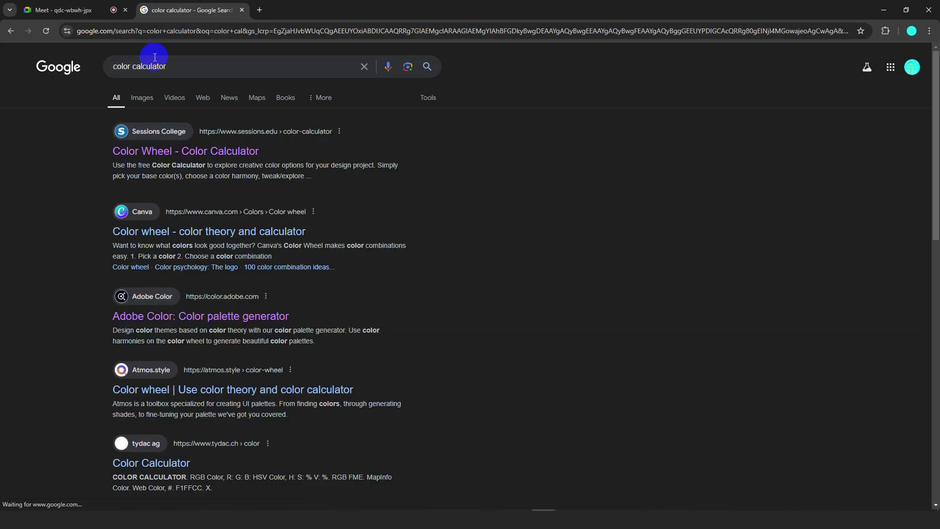
Open the Sessions College Color Calculator in a separate tab, load Adobe Color from the results, and view the calculator's colour wheel section.
middle_click(145, 153)
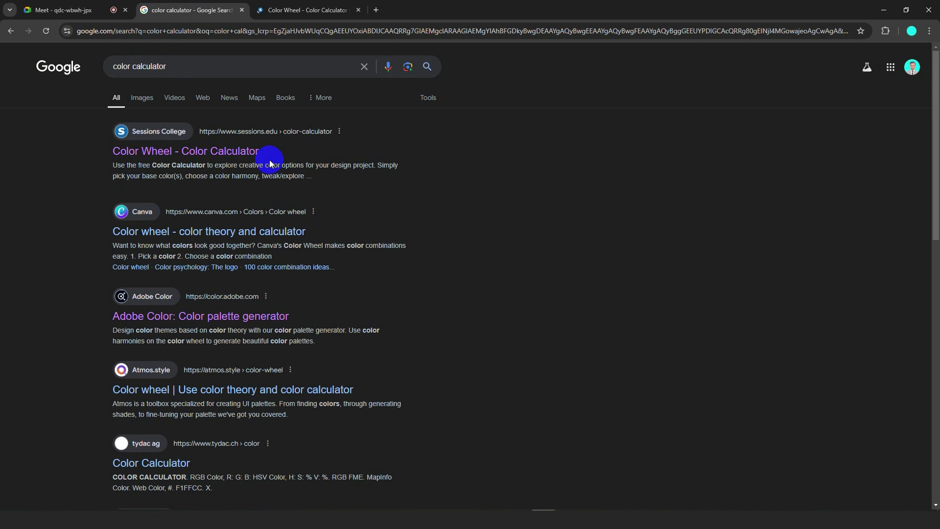
click(193, 320)
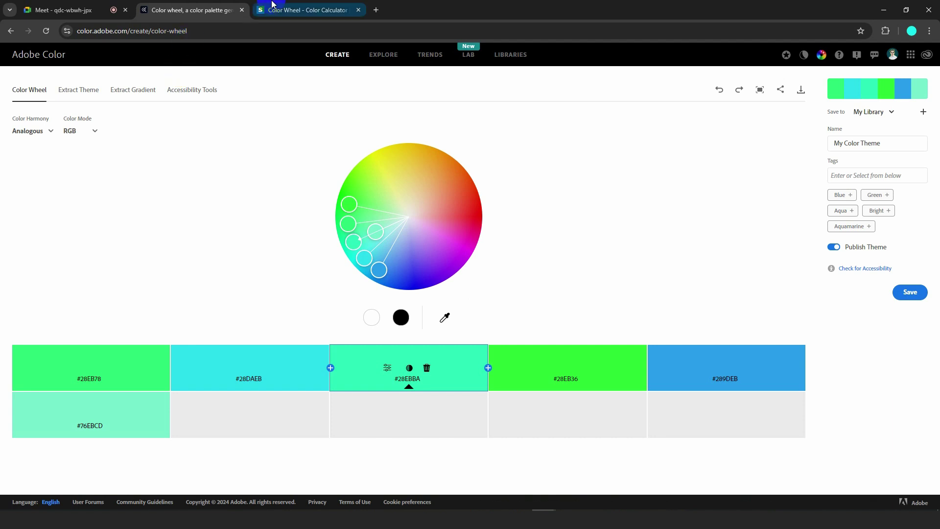
click(301, 10)
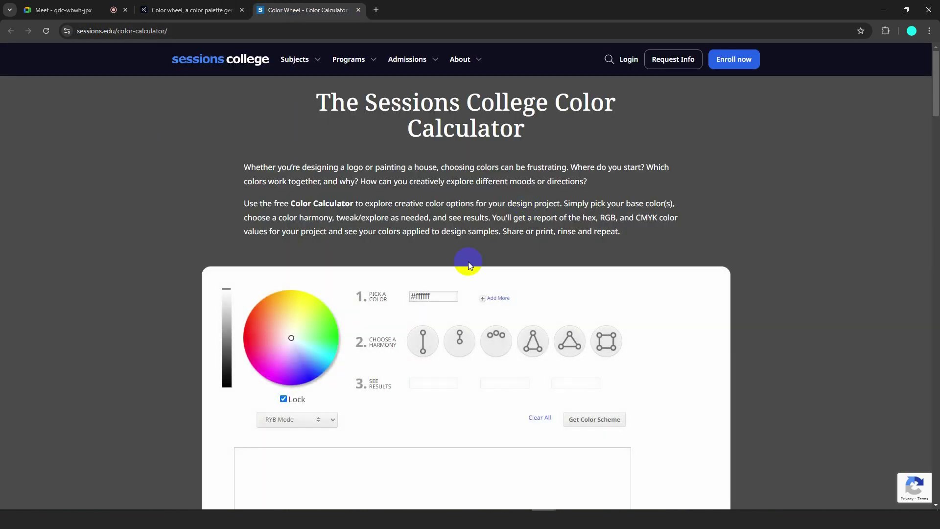
scroll(342, 311, down, 1)
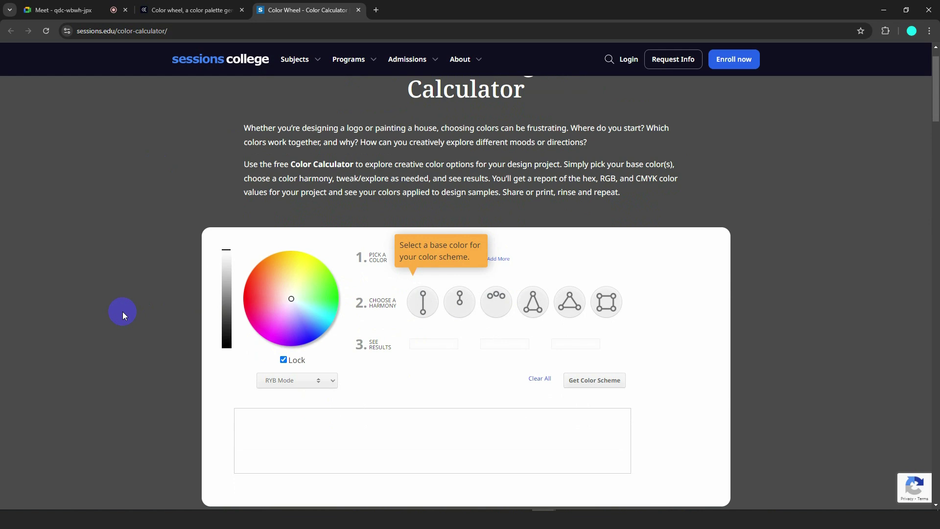
scroll(128, 310, down, 1)
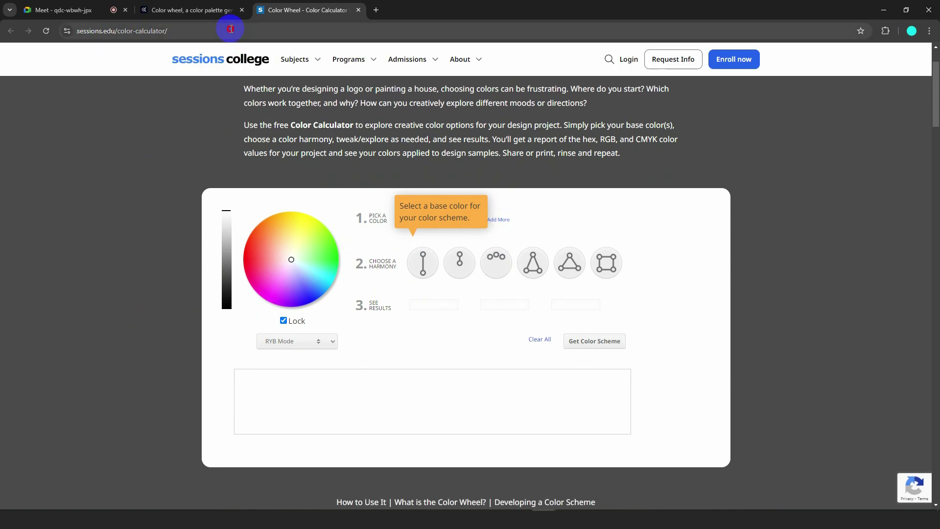
Copy the Sessions College Color Calculator's address and post it in the Google Meet in-call messages.
click(230, 29)
key(ctrl+c)
click(63, 10)
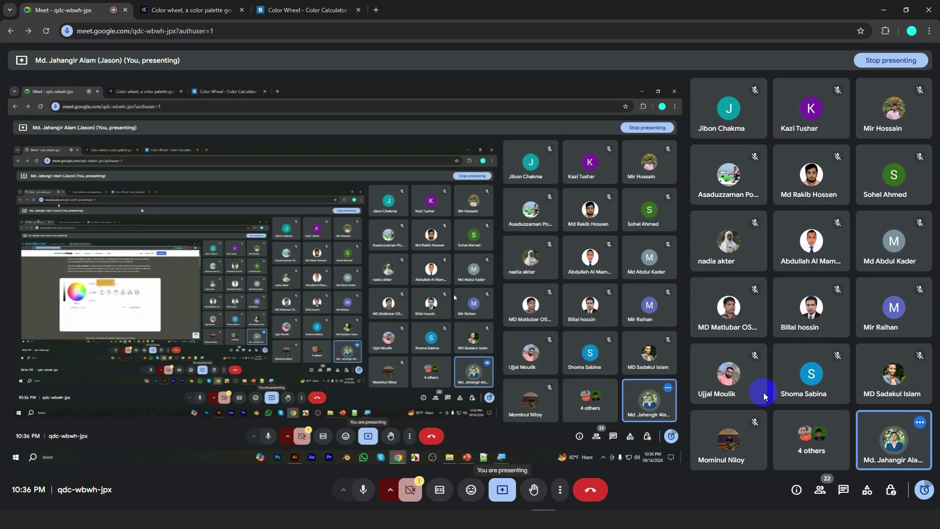
click(842, 487)
click(836, 447)
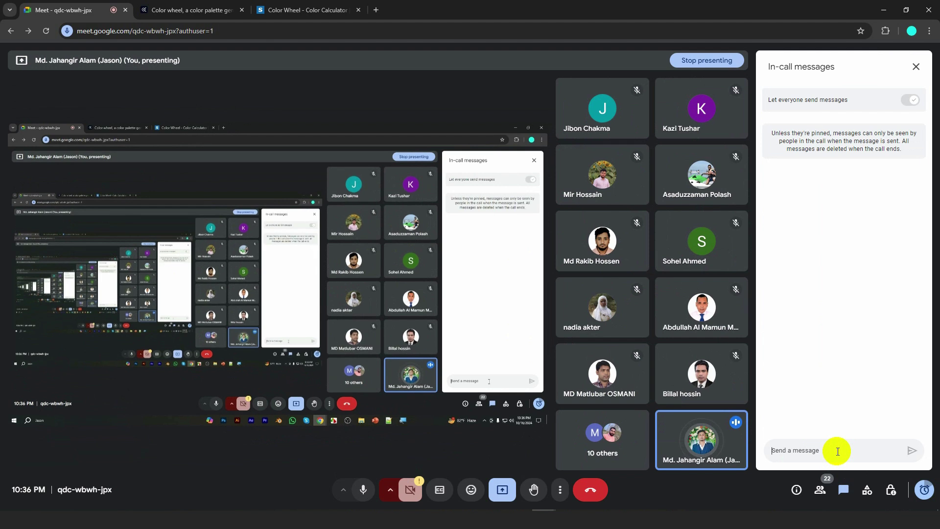
key(ctrl+v)
key(Return)
Copy the Adobe Color wheel page's address and post it as another message in the Google Meet call.
click(191, 10)
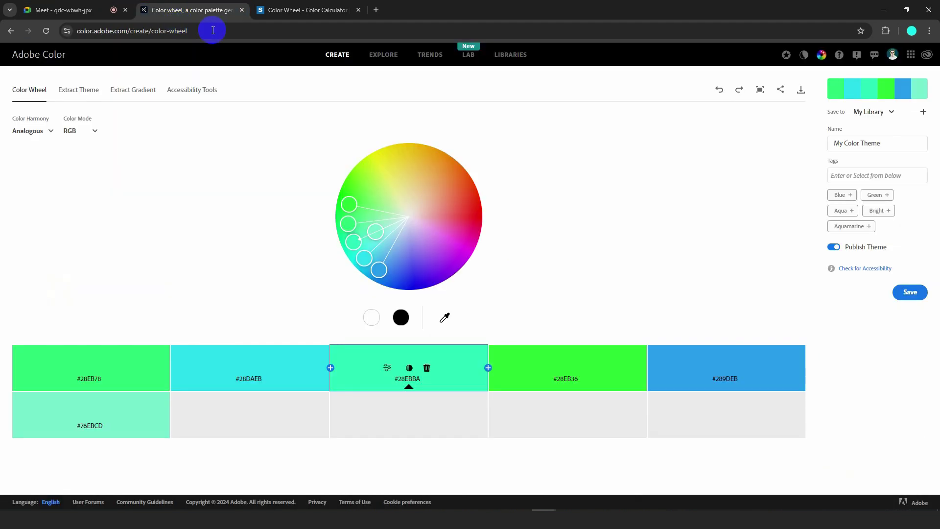
click(219, 31)
key(ctrl+c)
click(64, 9)
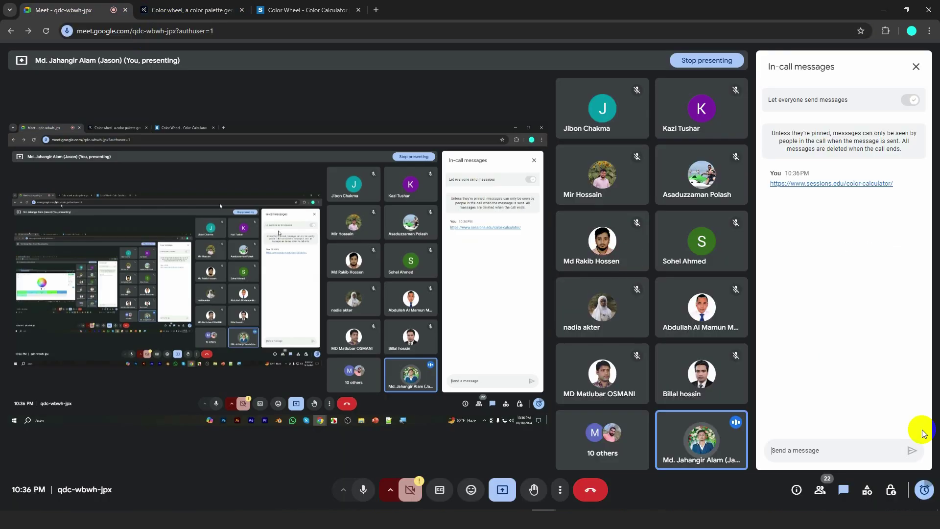
key(ctrl+v)
key(Return)
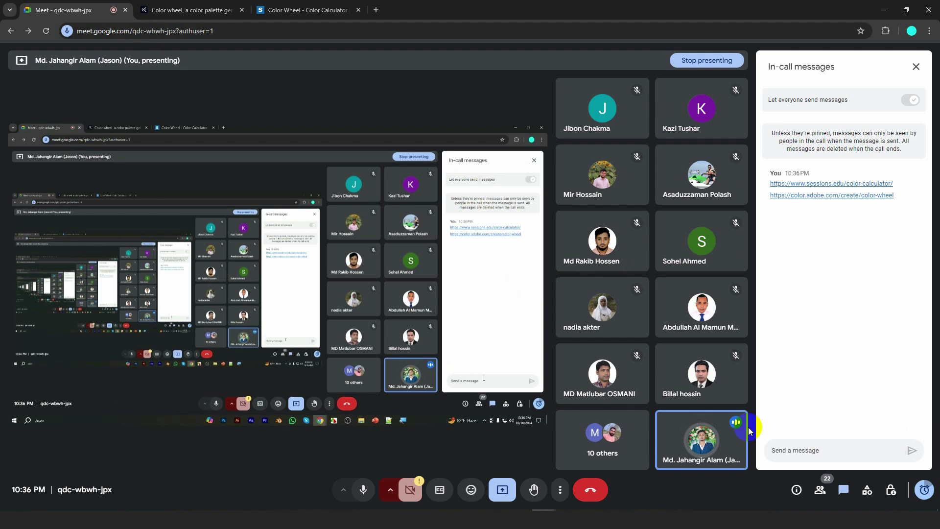
Return to the Sessions College Color Calculator and choose RYB Mode for its colour wheel.
click(298, 10)
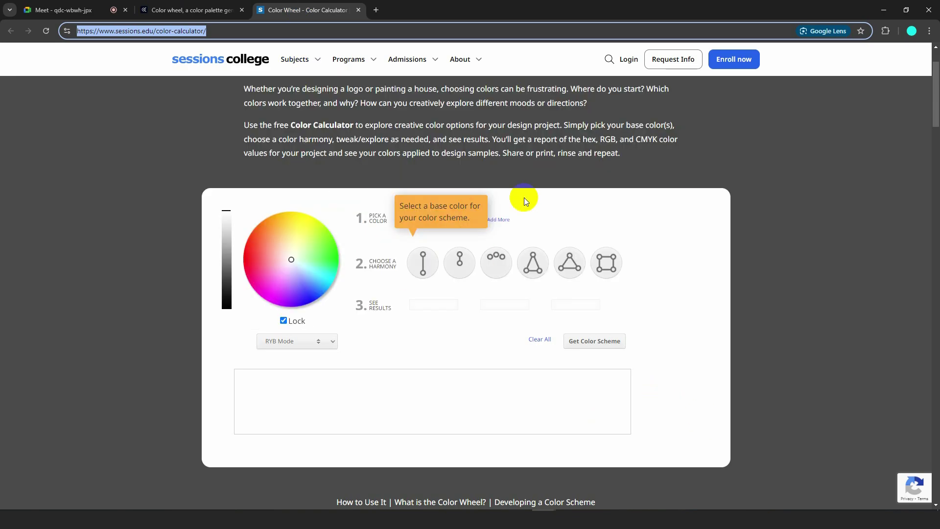
click(512, 198)
click(408, 225)
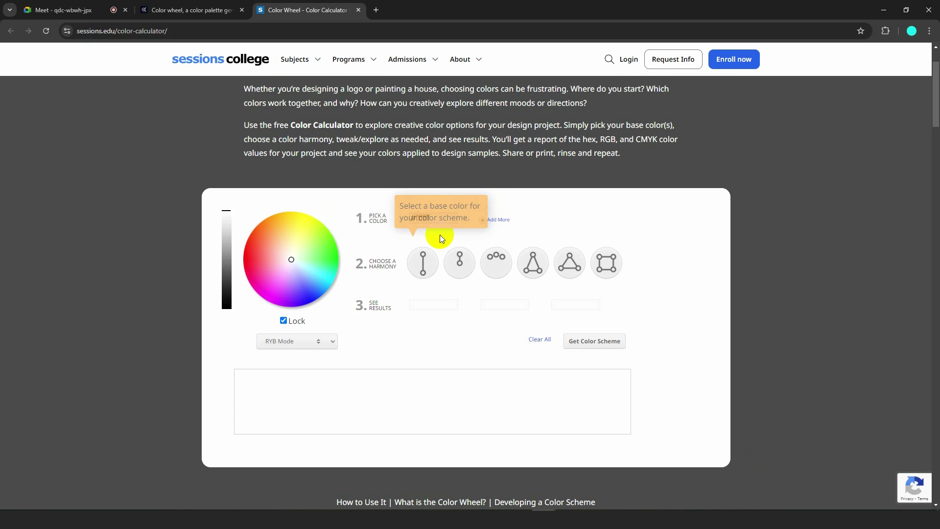
click(280, 342)
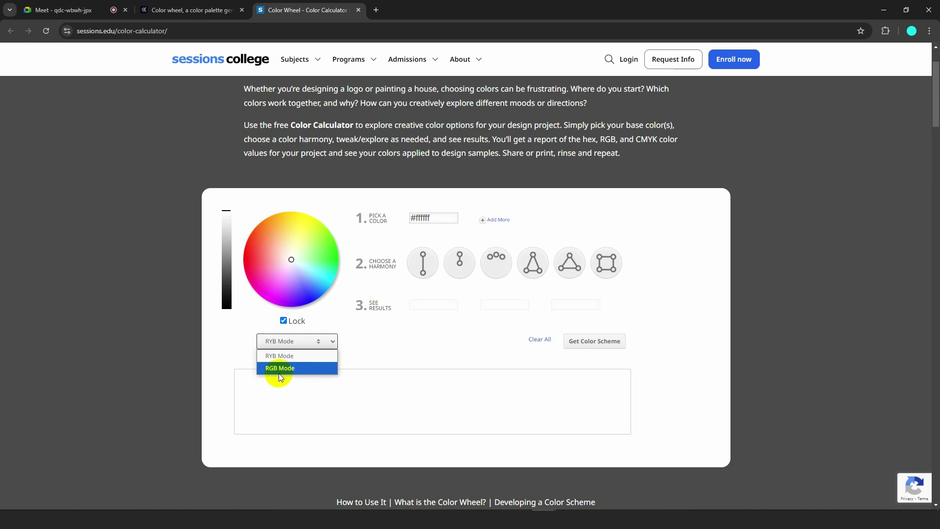
click(274, 356)
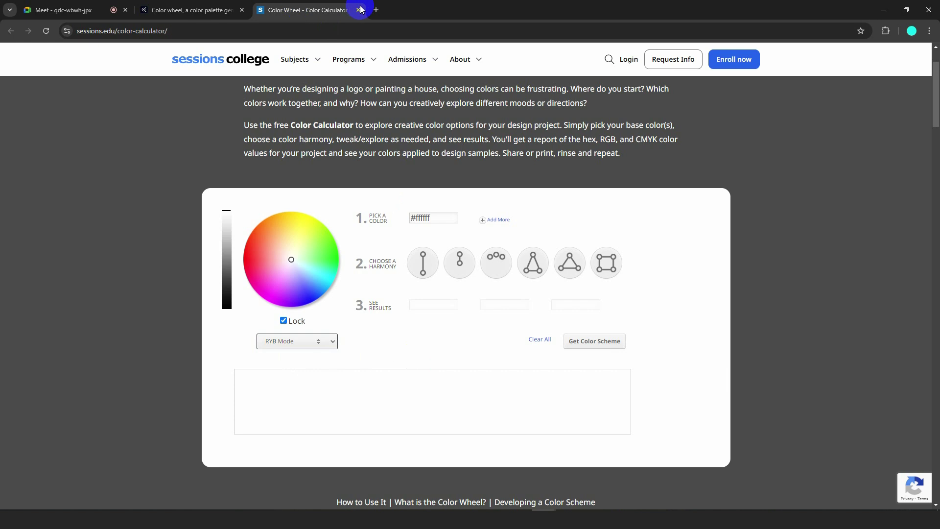
Search Google for "youth color scheme" in a new tab and view the image results.
click(375, 11)
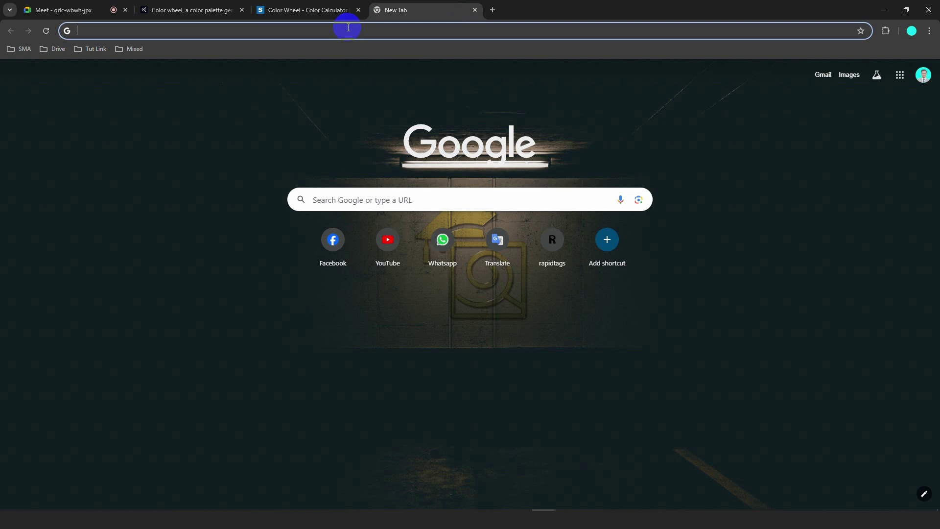
click(348, 27)
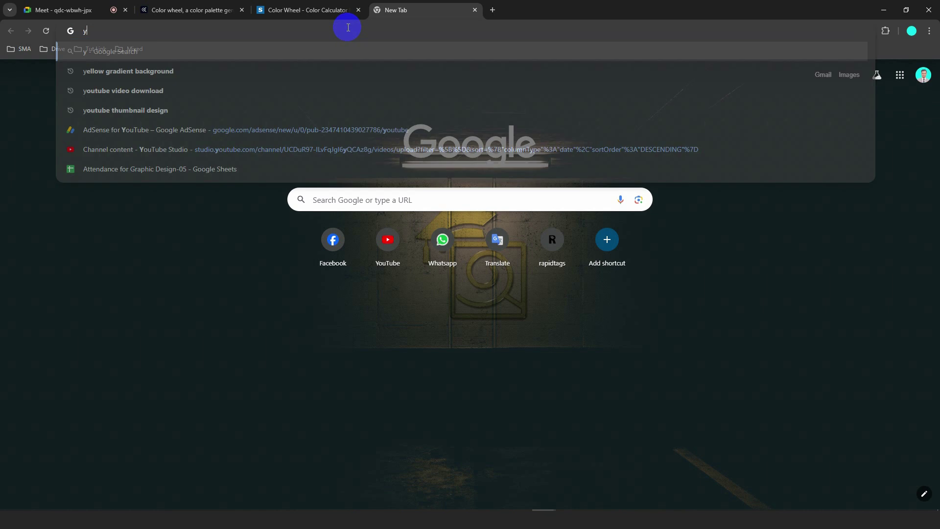
text(youth color schem)
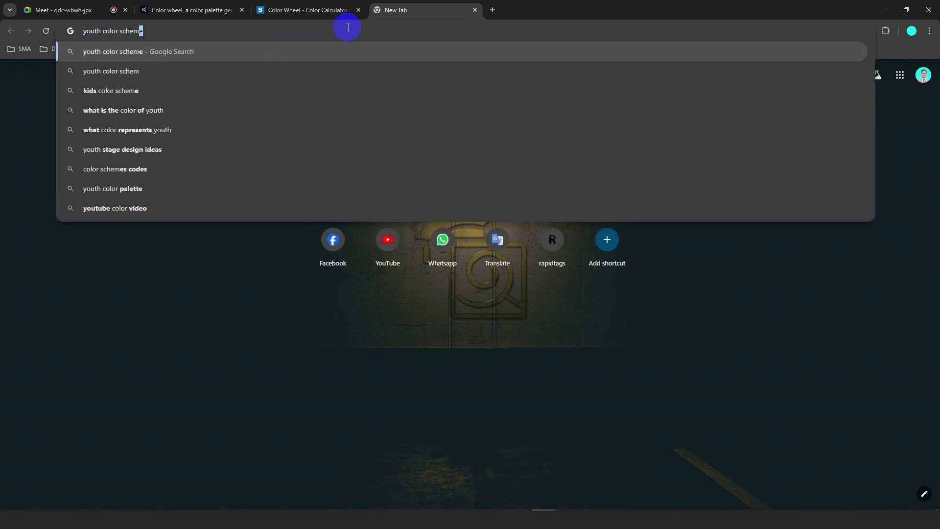
key(Return)
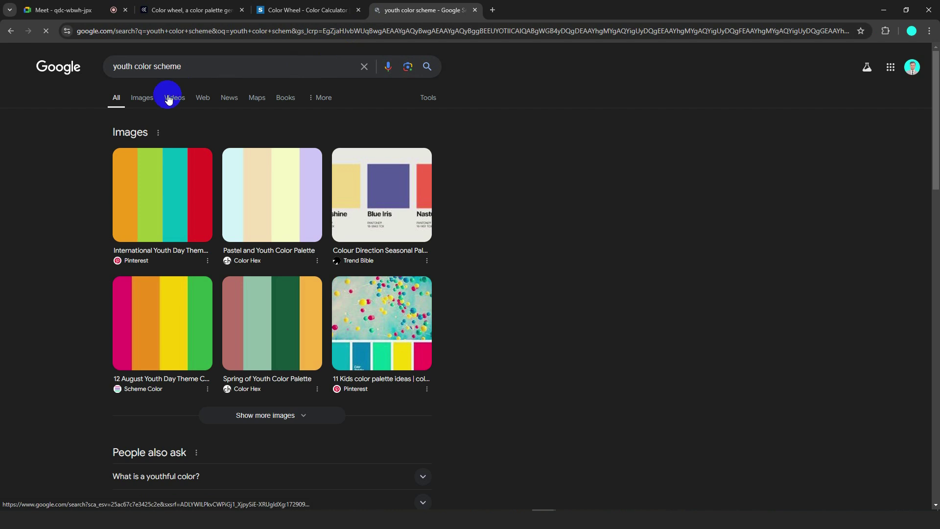
click(149, 99)
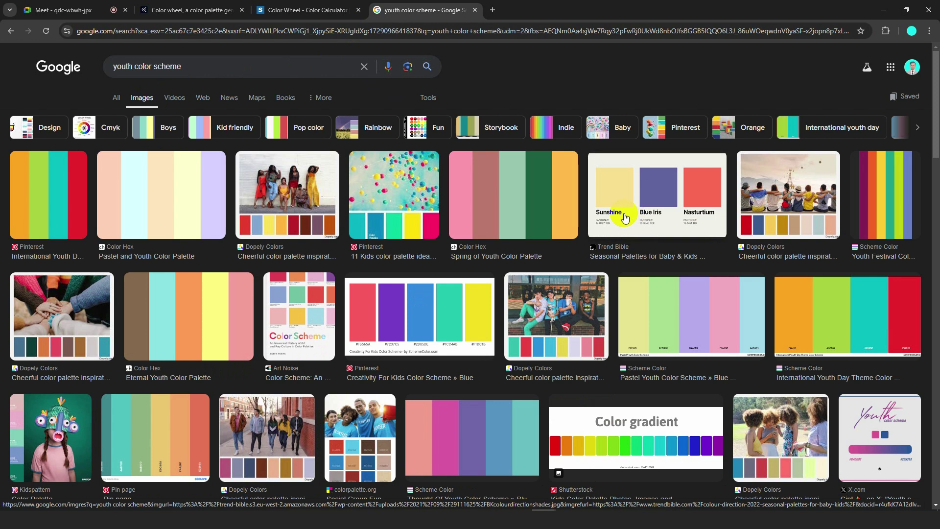
Go back to all Google results and change the search to "youth color code".
click(116, 93)
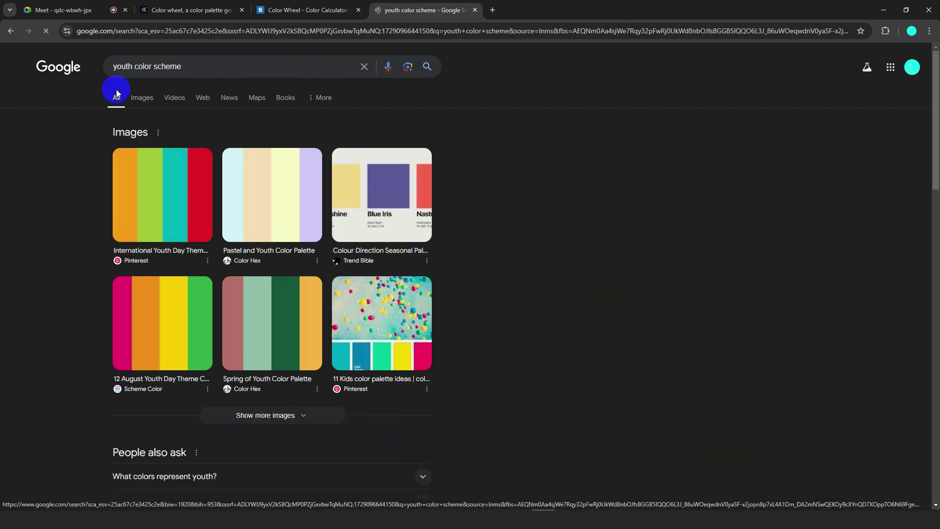
scroll(227, 376, down, 3)
scroll(227, 370, up, 7)
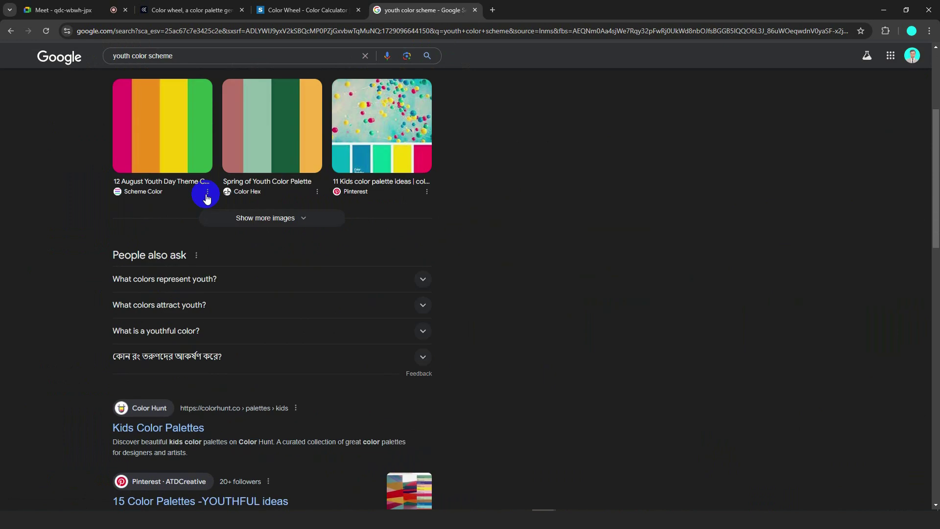
click(153, 66)
double_click(238, 64)
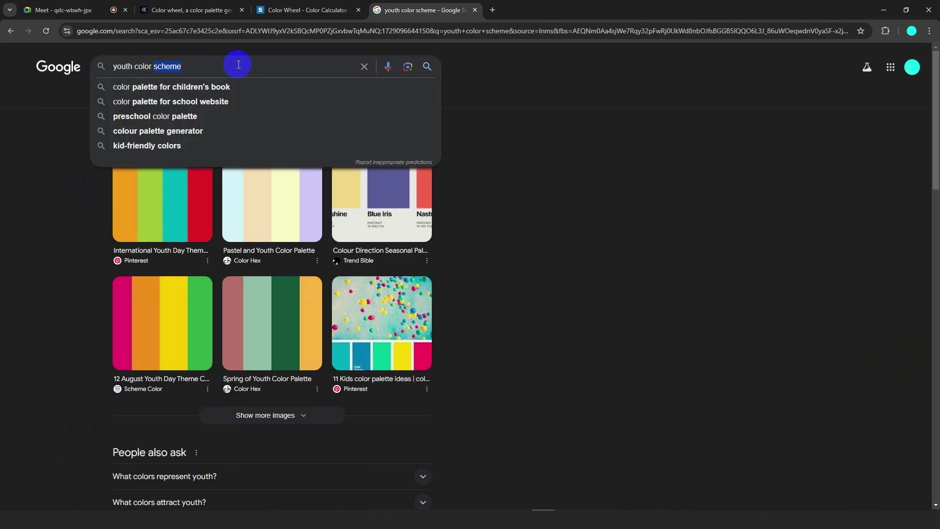
text(code)
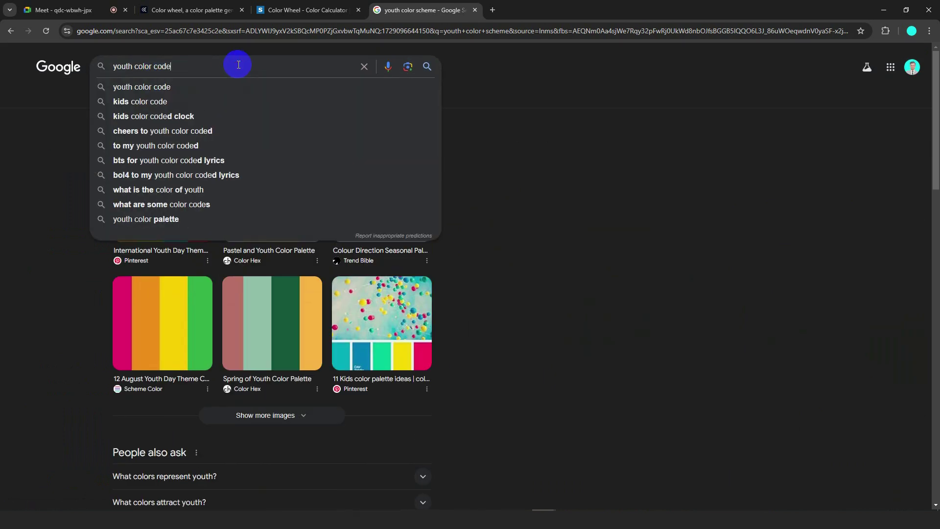
key(Return)
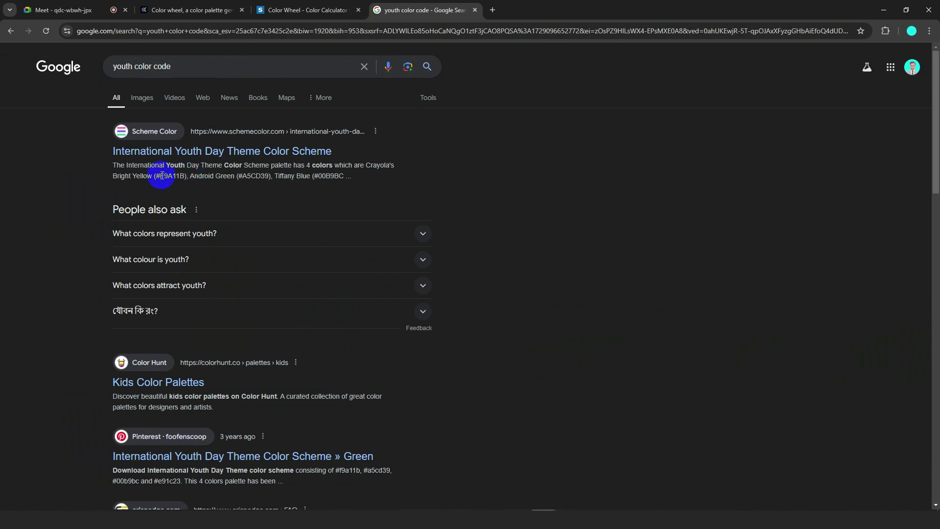
Copy the Bright Yellow hex code F9A11B from the International Youth Day Theme Color Scheme result.
drag(162, 176, 183, 176)
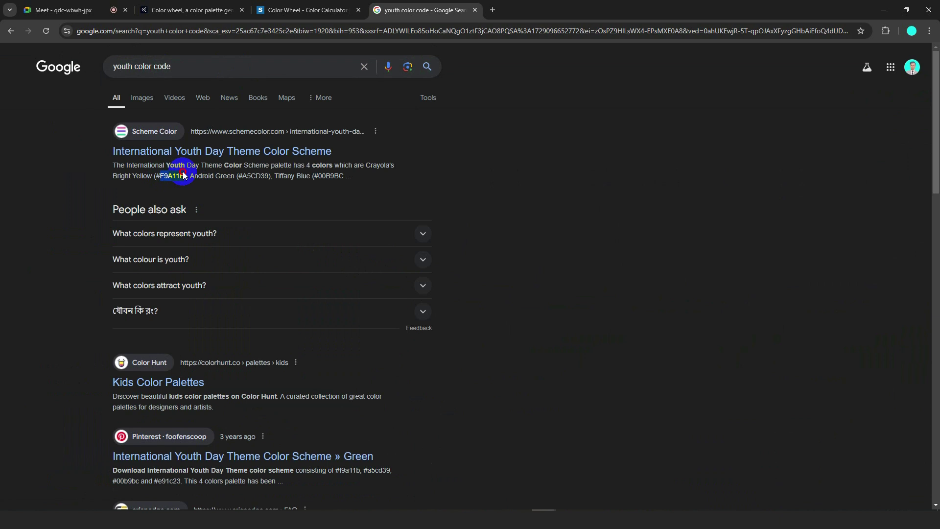
right_click(185, 180)
click(196, 186)
Set the Color Calculator's base colour to #f9a11b and apply it to the colour wheel.
click(289, 5)
click(128, 306)
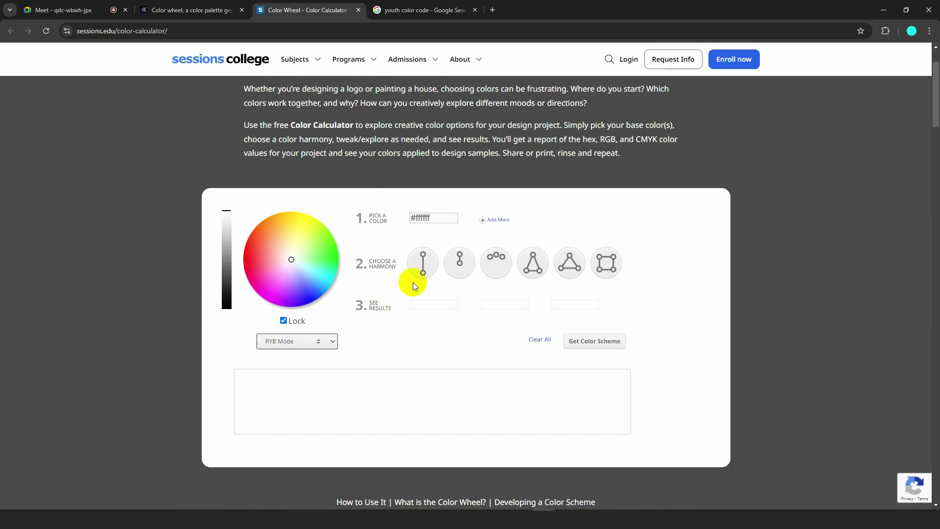
double_click(438, 216)
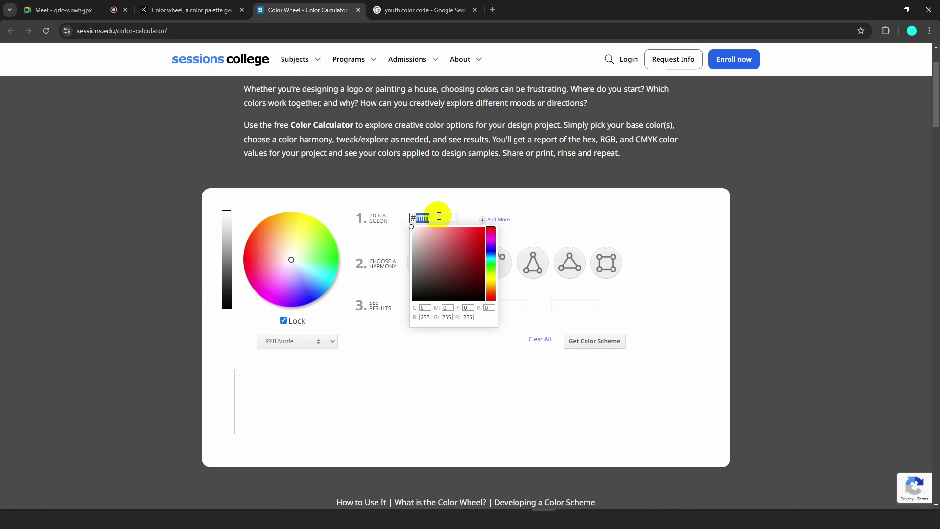
key(ctrl+v)
click(524, 204)
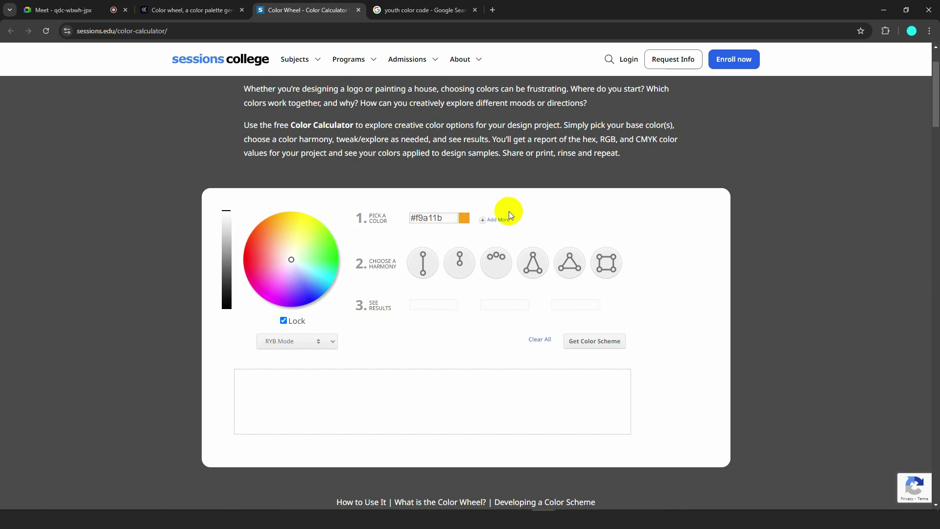
click(446, 218)
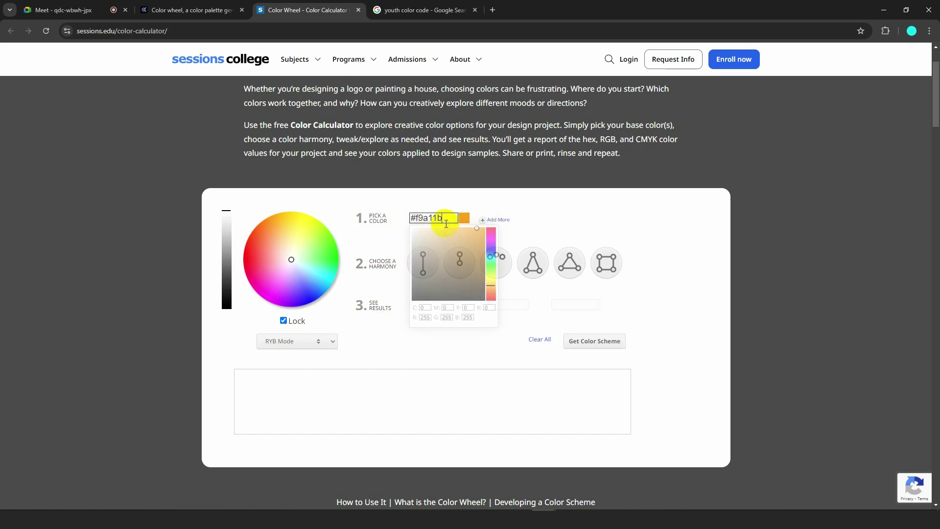
click(394, 239)
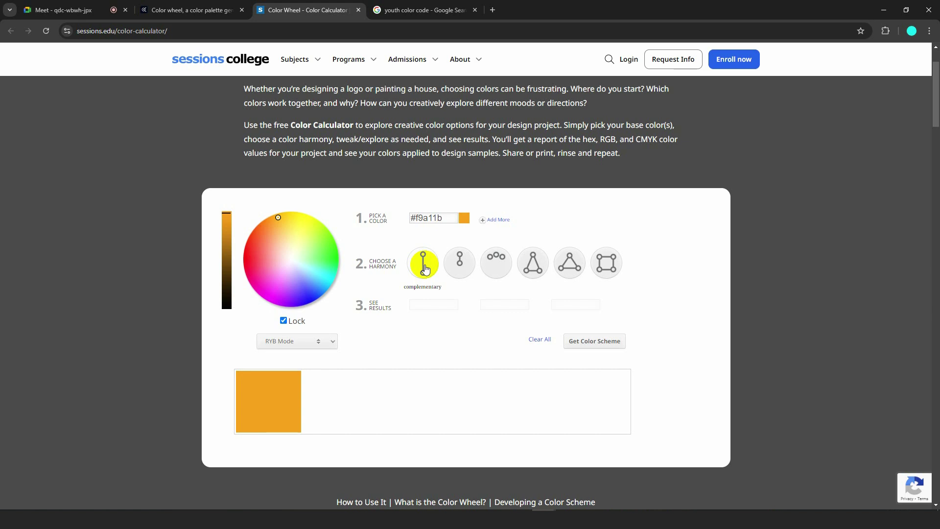
Apply the complementary harmony to the orange base colour and inspect the resulting colour's CMYK and RGB values.
click(425, 269)
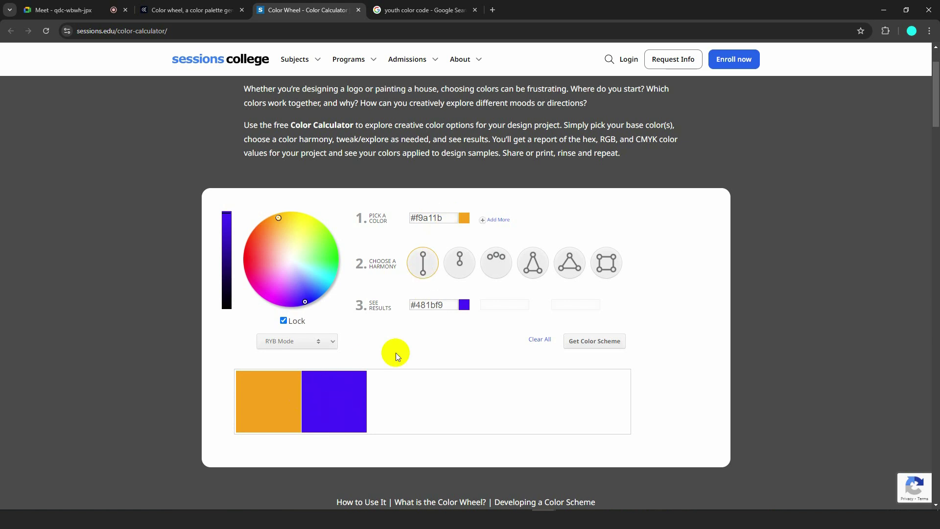
click(446, 307)
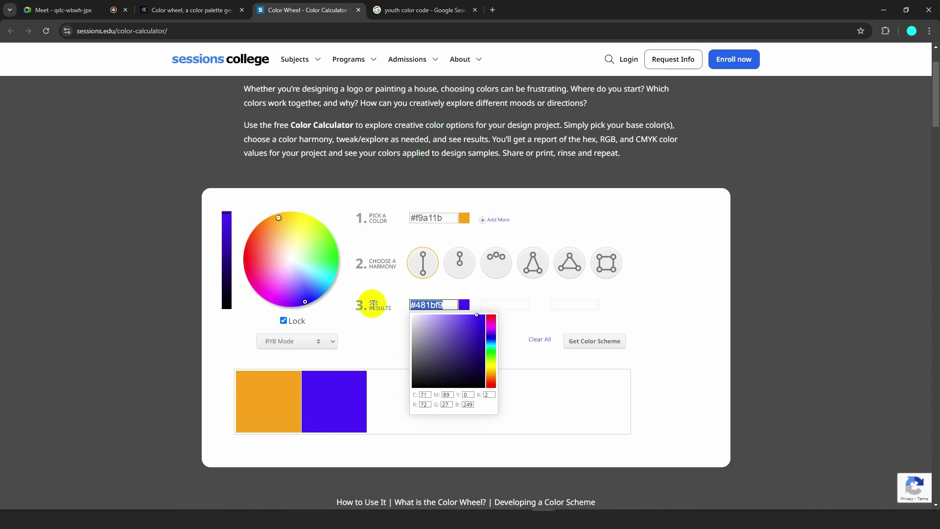
click(599, 212)
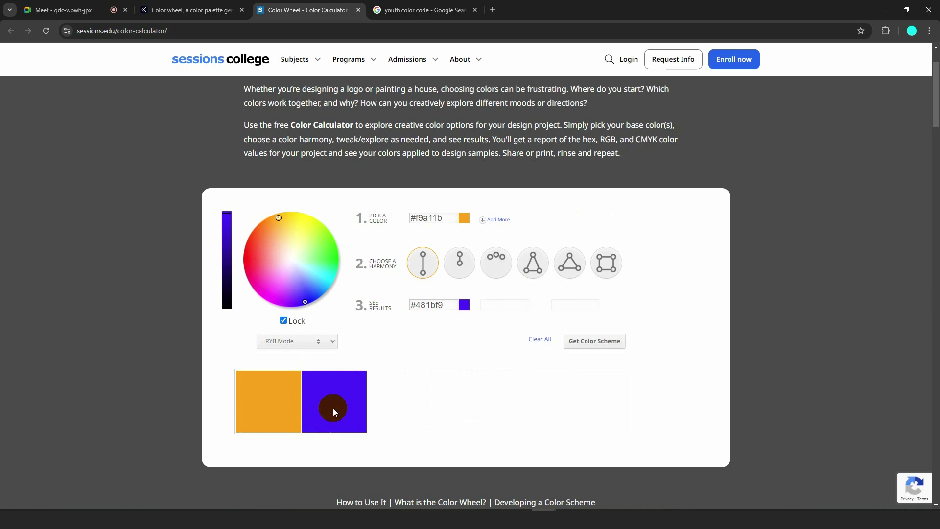
Switch the colour scheme to the monochromatic harmony, followed by the analogous harmony of neighbouring colours.
click(459, 267)
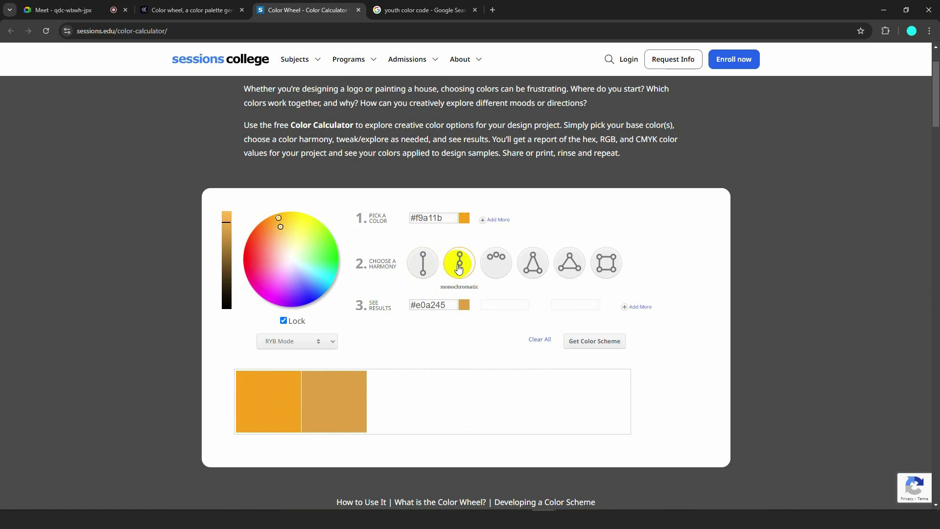
click(346, 382)
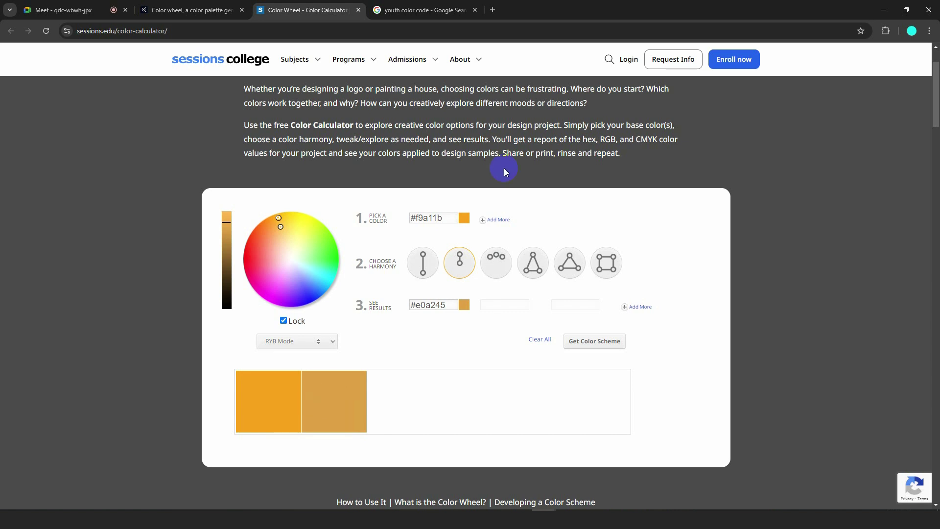
click(499, 269)
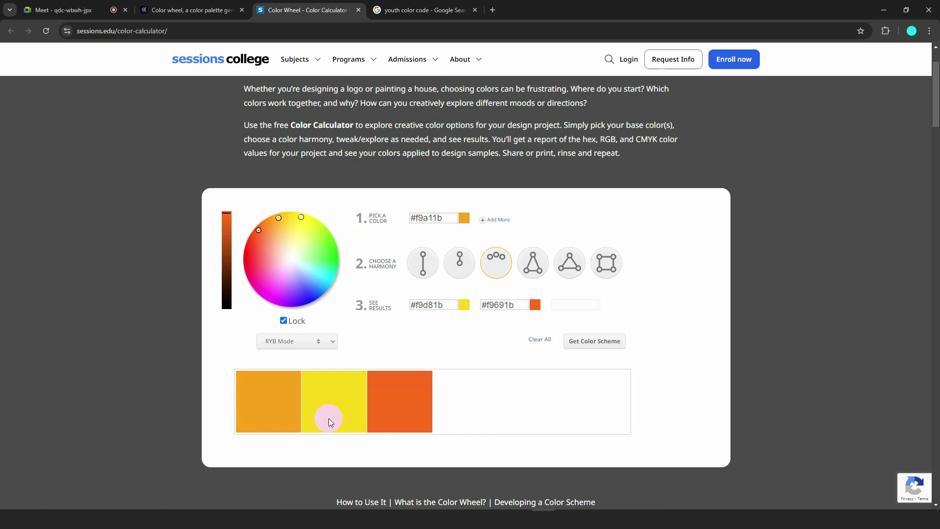
Try the split complementary and triangular three-colour harmonies, finishing with the rectangular four-colour harmony for the orange base colour.
click(533, 264)
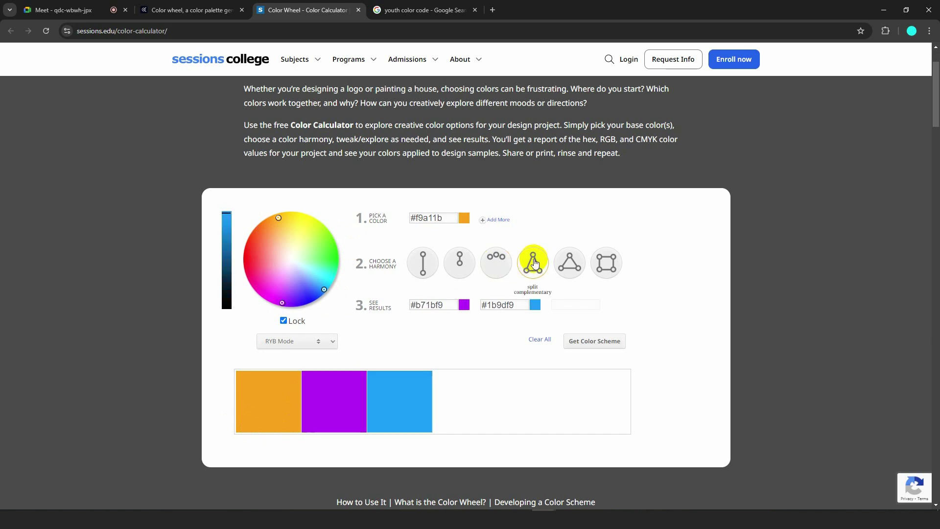
click(239, 400)
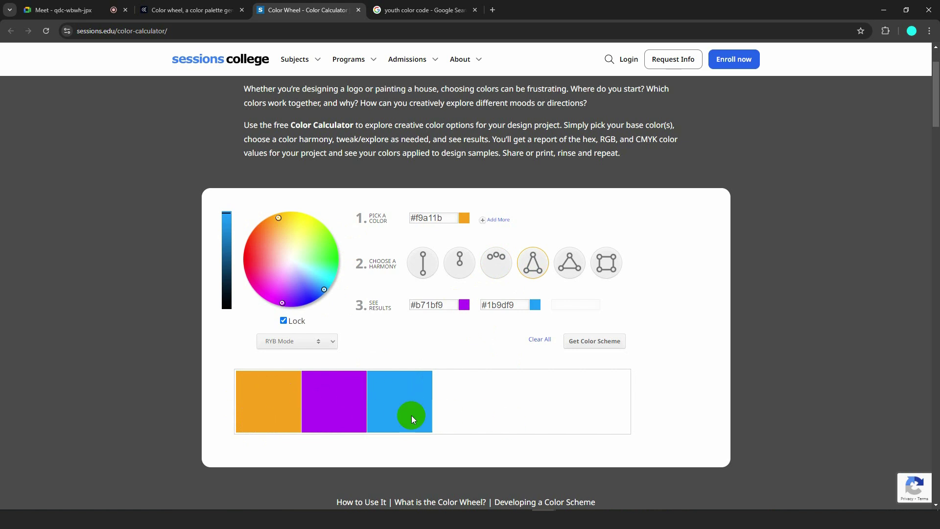
click(575, 267)
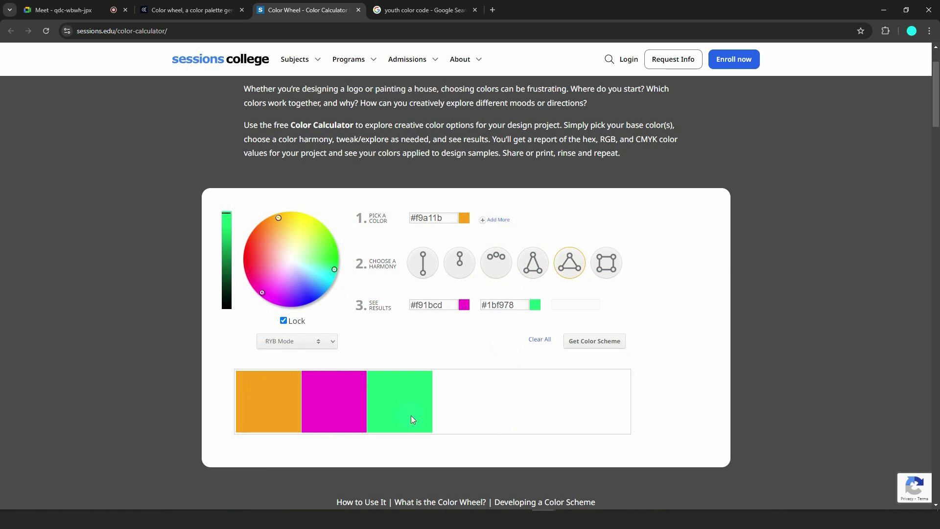
click(607, 265)
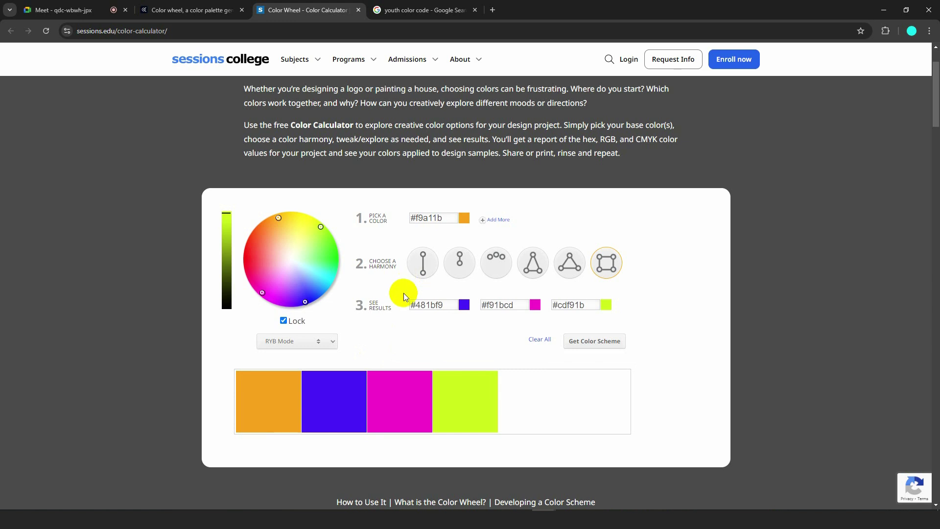
Switch to Adobe Color's wheel, check the colour mode and harmony options, keep Analogous, and rotate the scheme to the blue-to-magenta range.
click(423, 10)
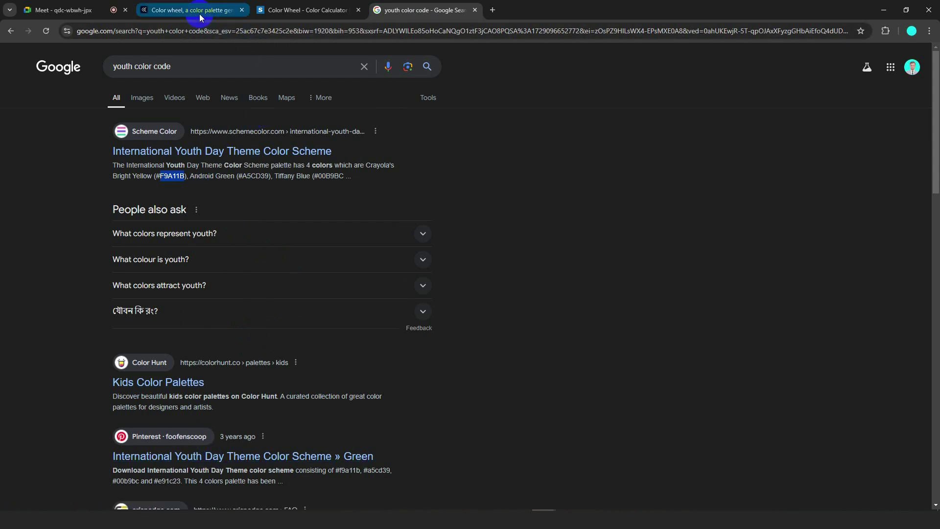
click(304, 10)
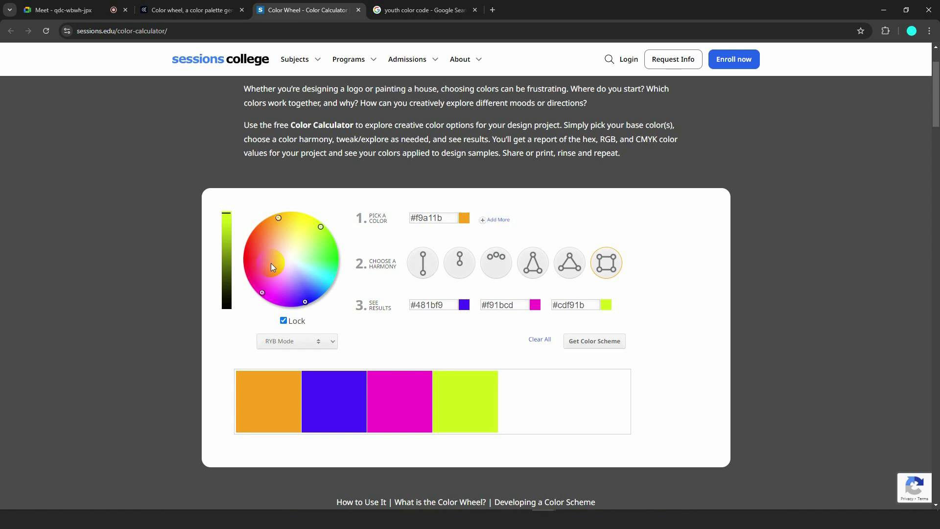
click(181, 10)
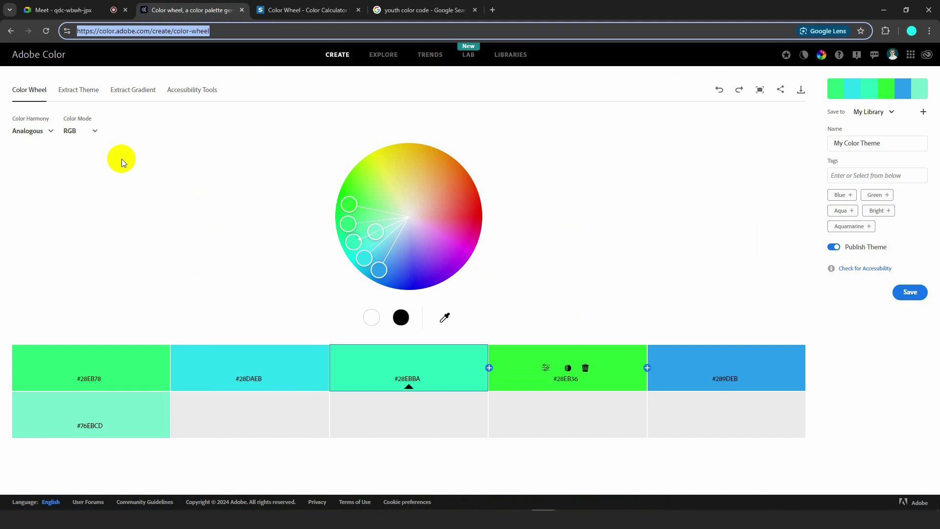
click(78, 130)
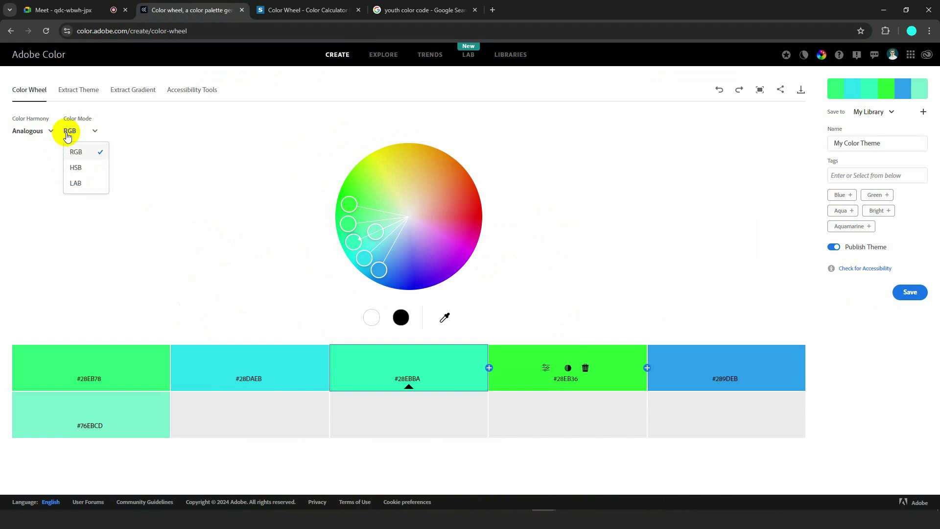
click(50, 132)
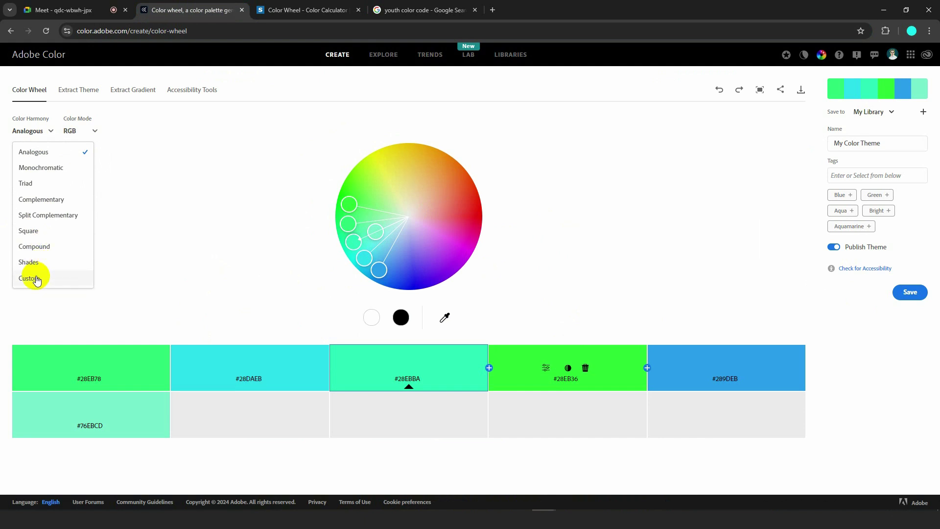
click(32, 152)
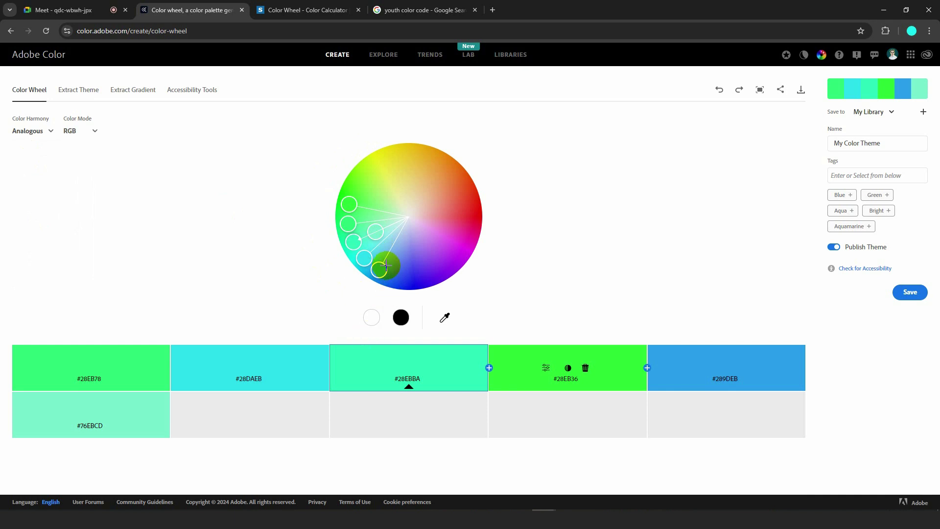
drag(380, 269, 464, 245)
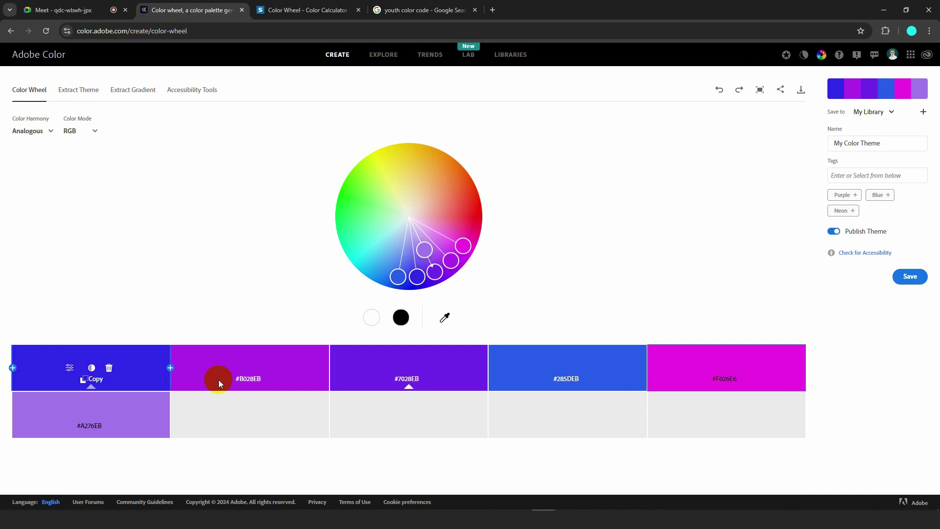
Copy the purple hex code #B028EB, switch to Illustrator, and draw a rectangle about 420 by 349 px with no stroke.
click(242, 379)
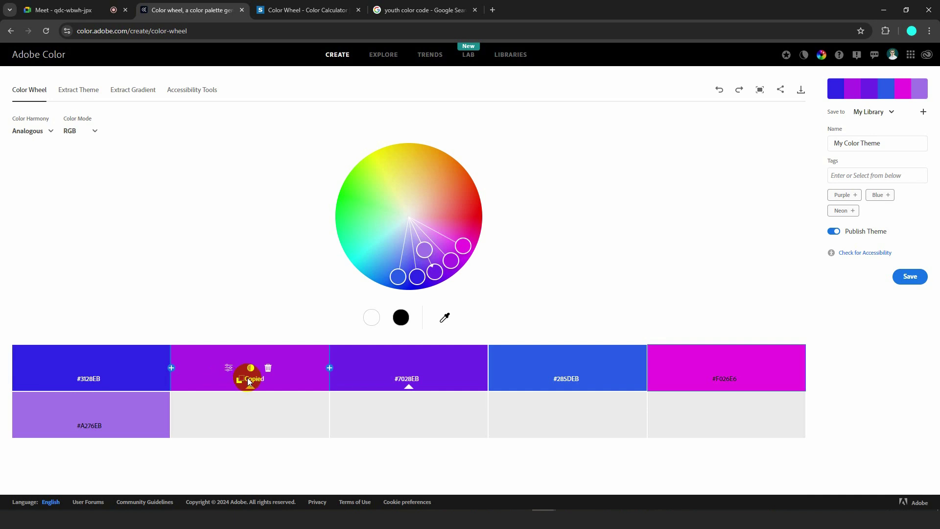
click(410, 508)
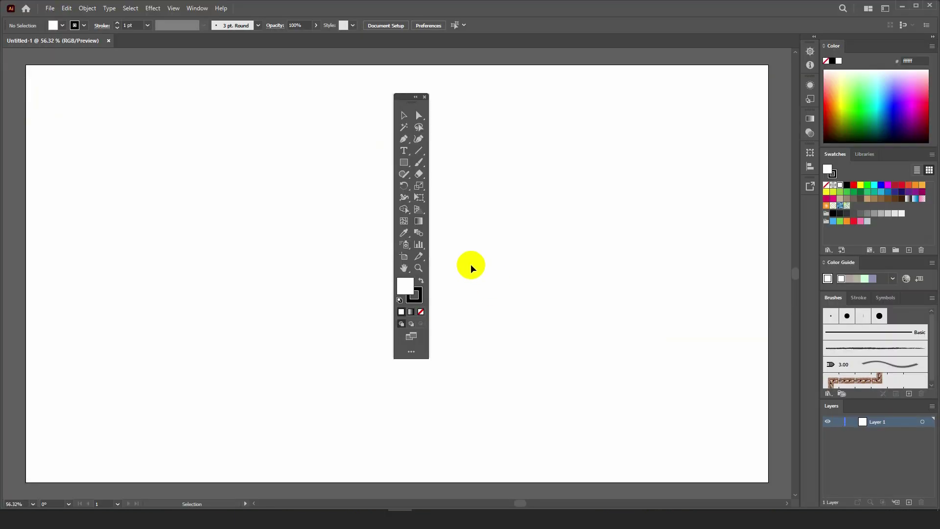
click(403, 162)
mouse_move(171, 214)
mouse_down()
mouse_move(275, 310)
mouse_move(333, 350)
mouse_up()
click(417, 299)
click(421, 312)
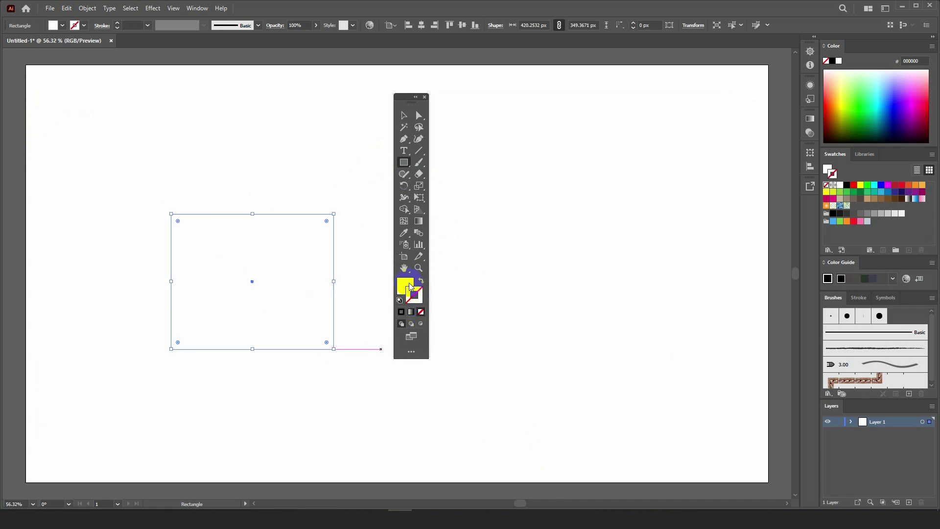
Fill the rectangle with the copied colour #B028EB and move it to the artboard's upper-left area.
click(408, 292)
double_click(406, 292)
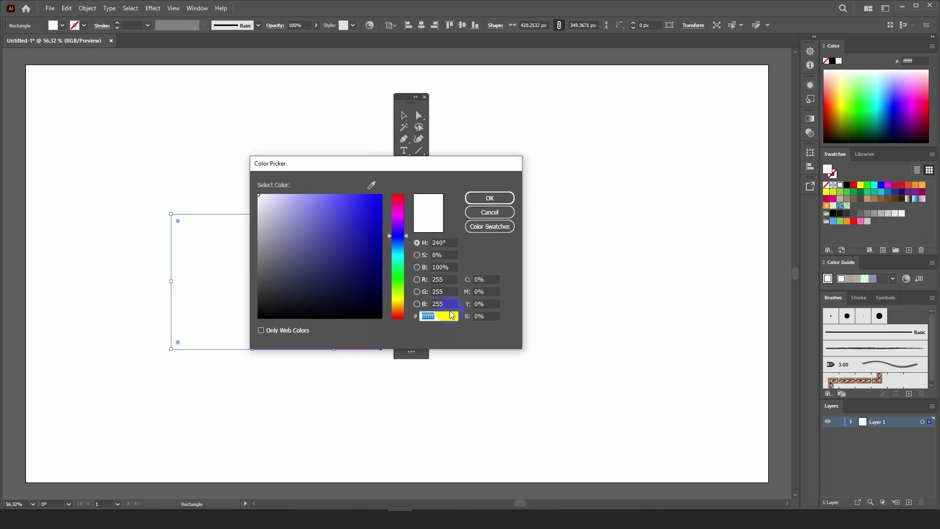
key(ctrl+v)
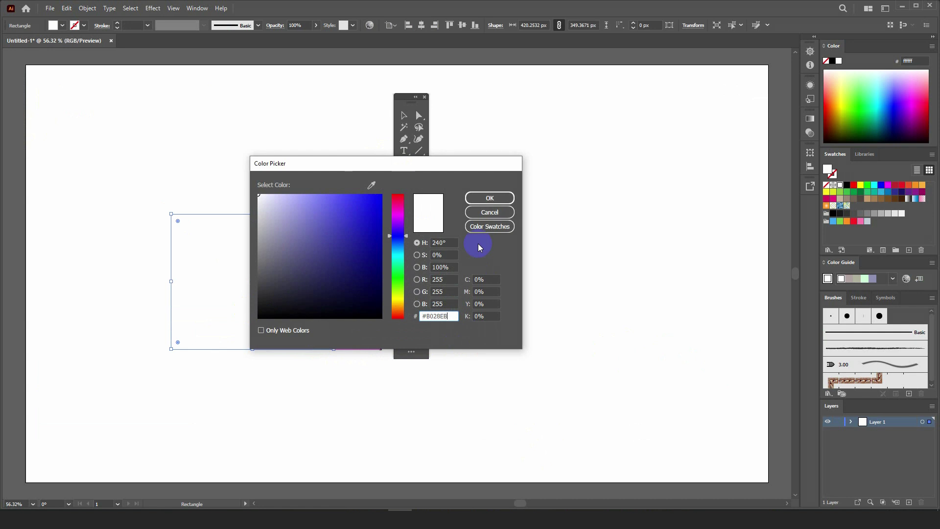
click(485, 200)
key(v)
drag(311, 235, 199, 150)
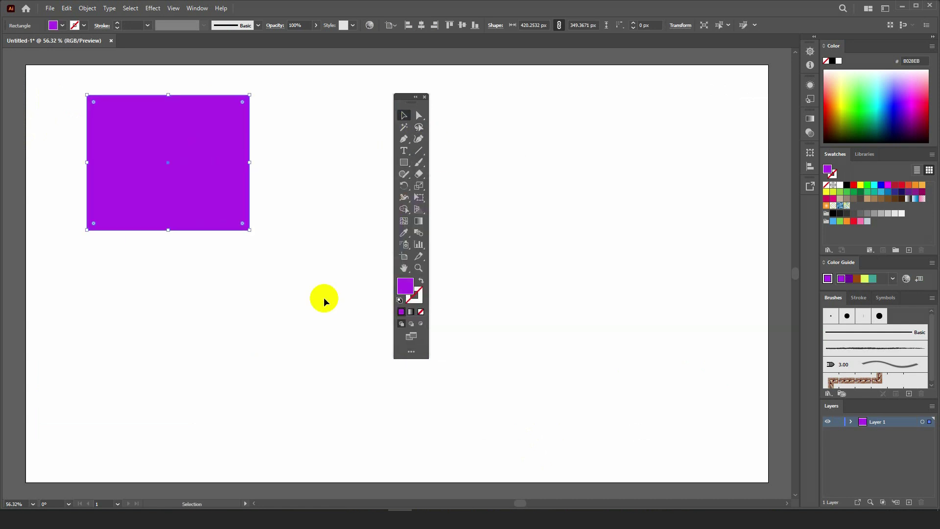
Return to Adobe Color, apply the Monochromatic harmony, and move the base colour to yellow at the wheel's edge.
mouse_move(544, 509)
click(512, 475)
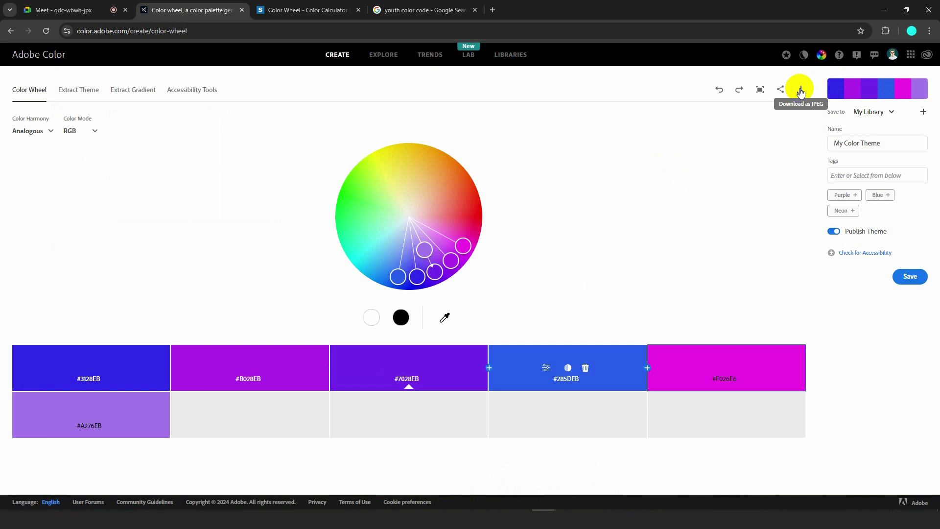
click(41, 130)
click(43, 168)
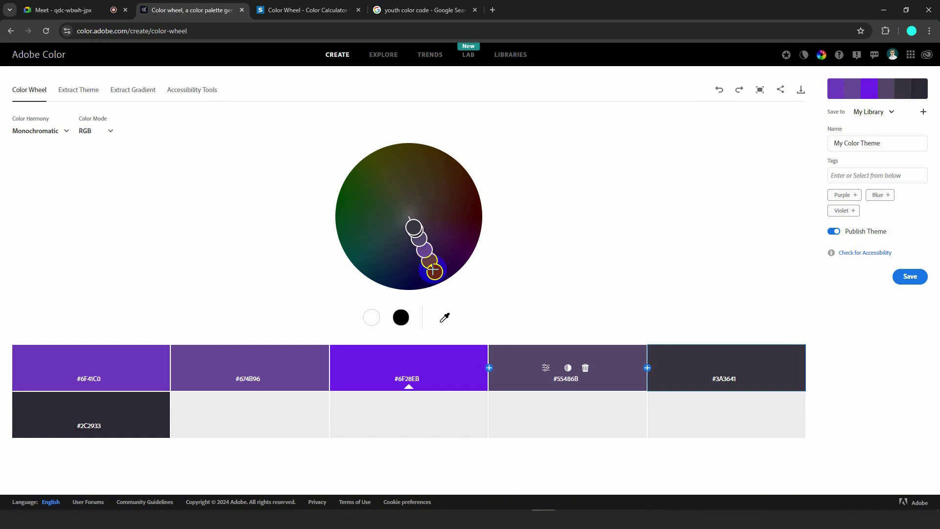
drag(433, 270, 384, 94)
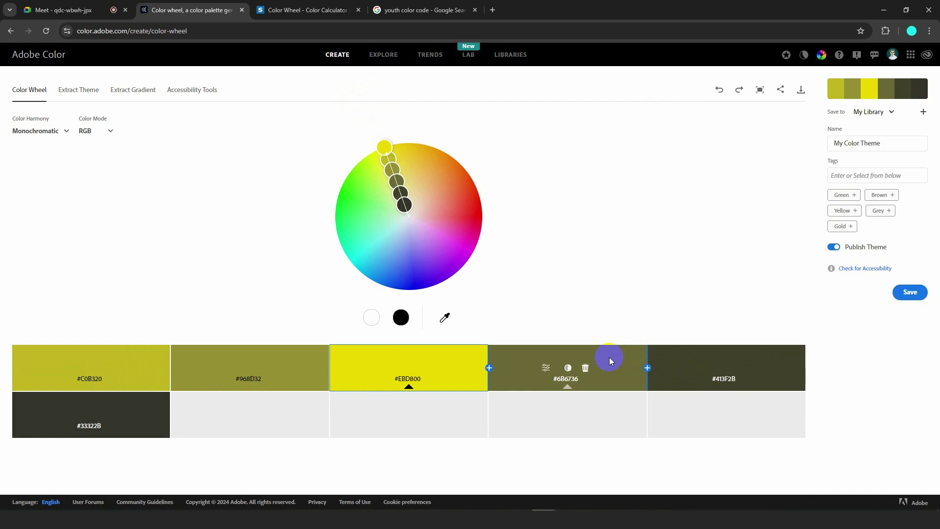
Change the yellow scheme to the Complementary harmony and open the Extract Theme page.
click(64, 130)
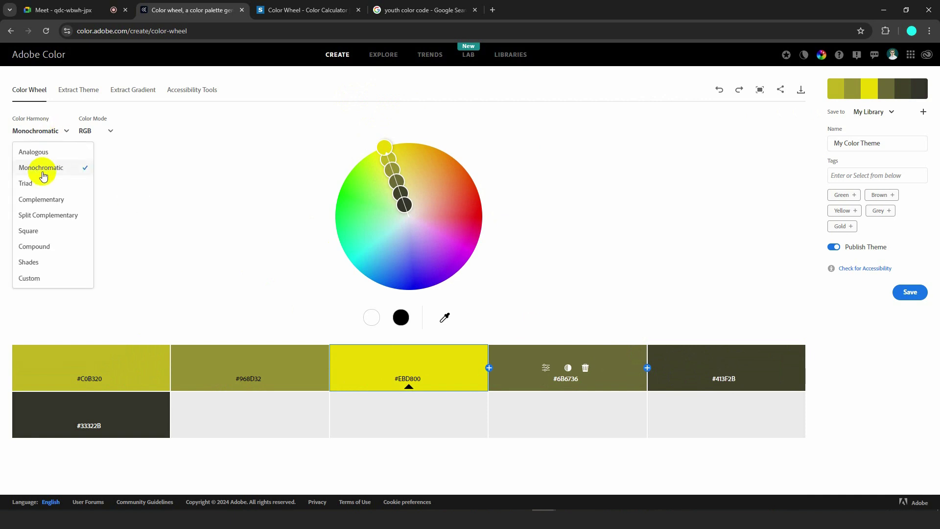
click(41, 199)
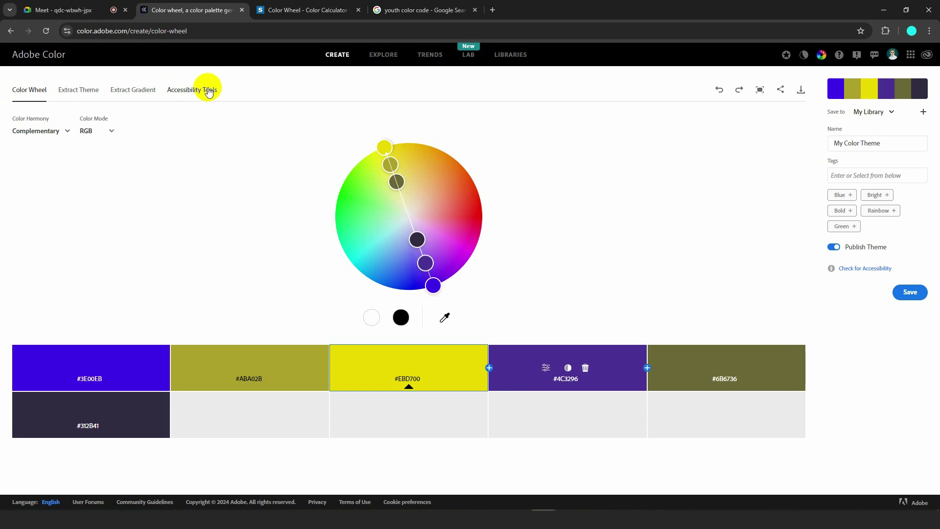
click(66, 93)
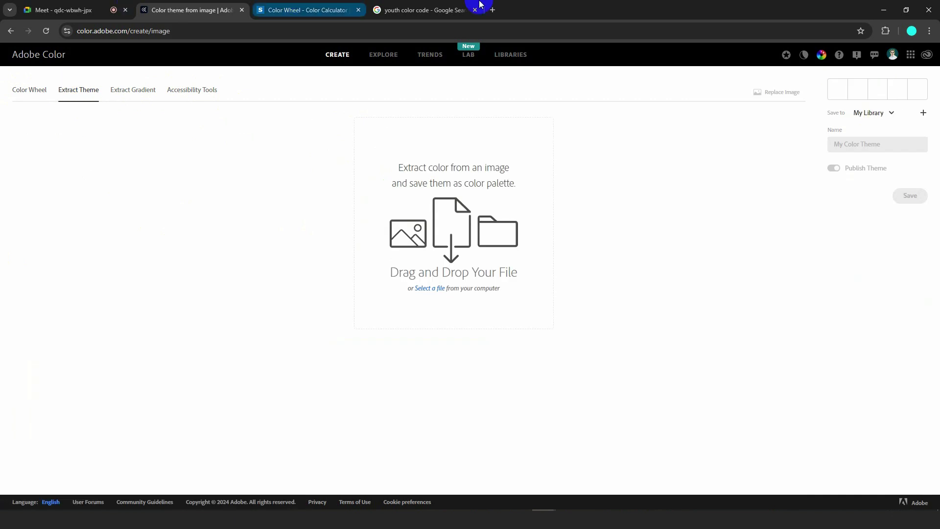
Search Google for "flyer design" and show the image results.
click(438, 10)
drag(188, 66, 2, 24)
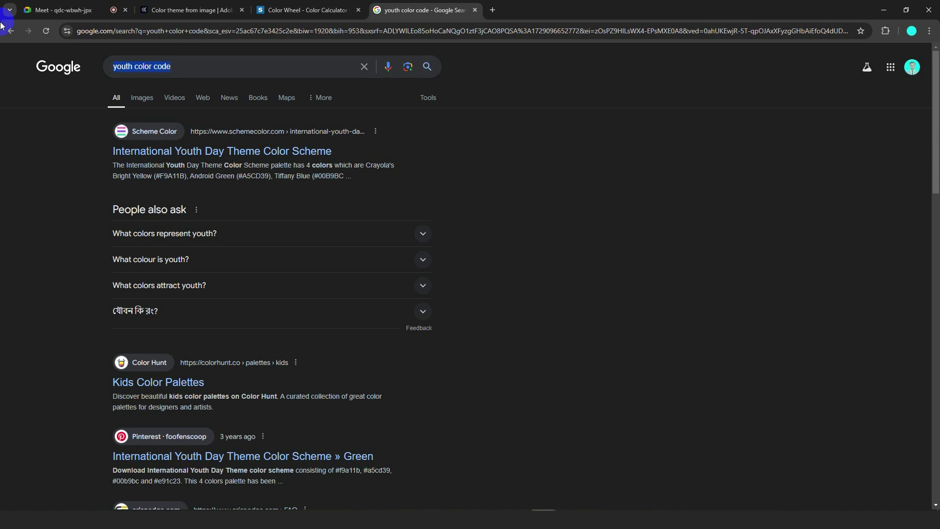
text(flayer)
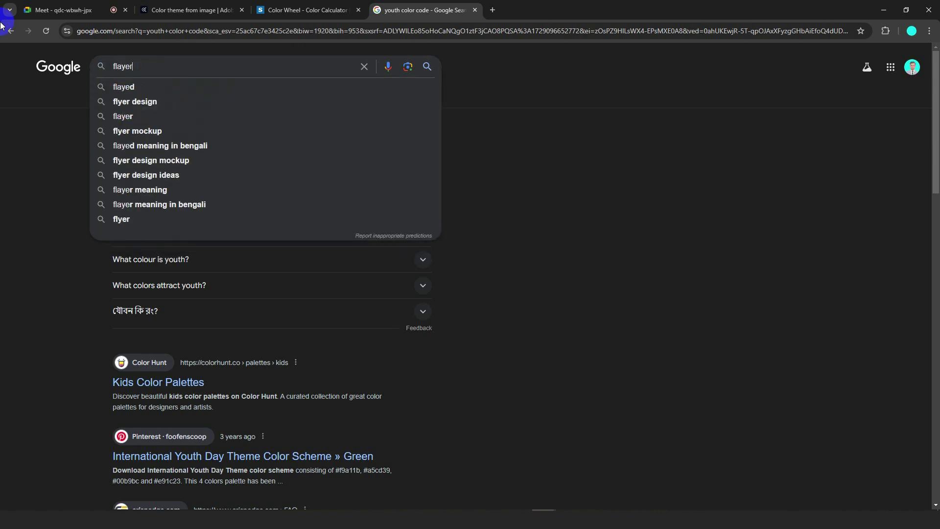
text( de)
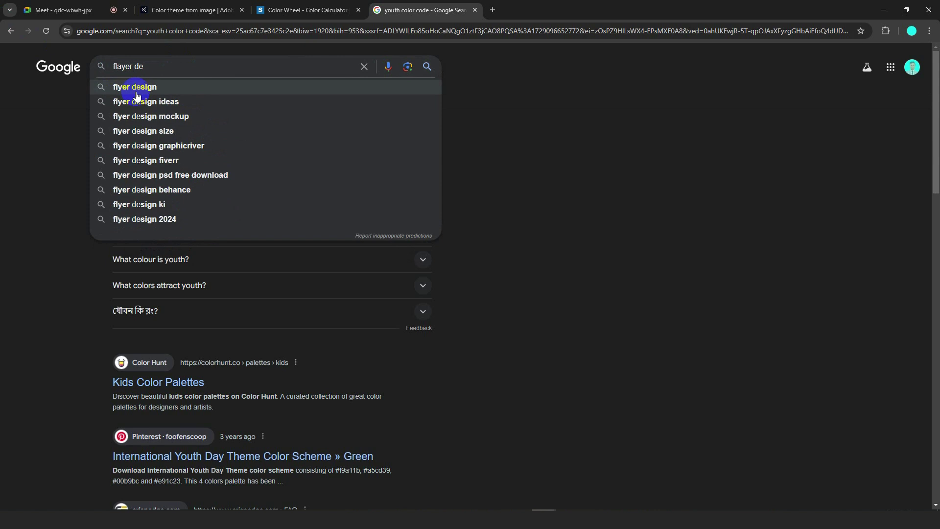
click(135, 92)
click(137, 96)
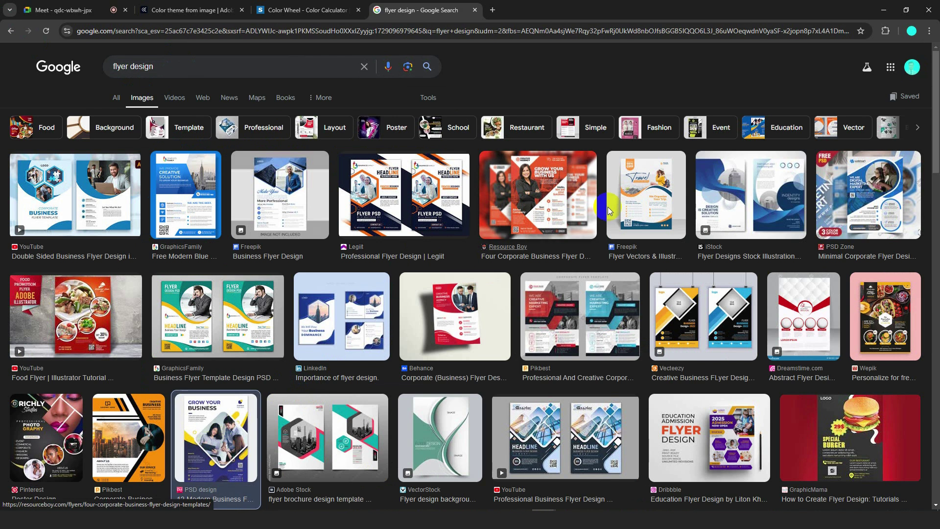
Open the "Grow Your Business" flyer image and save it to Downloads as Business-Flyer-Template.jpg.
click(215, 439)
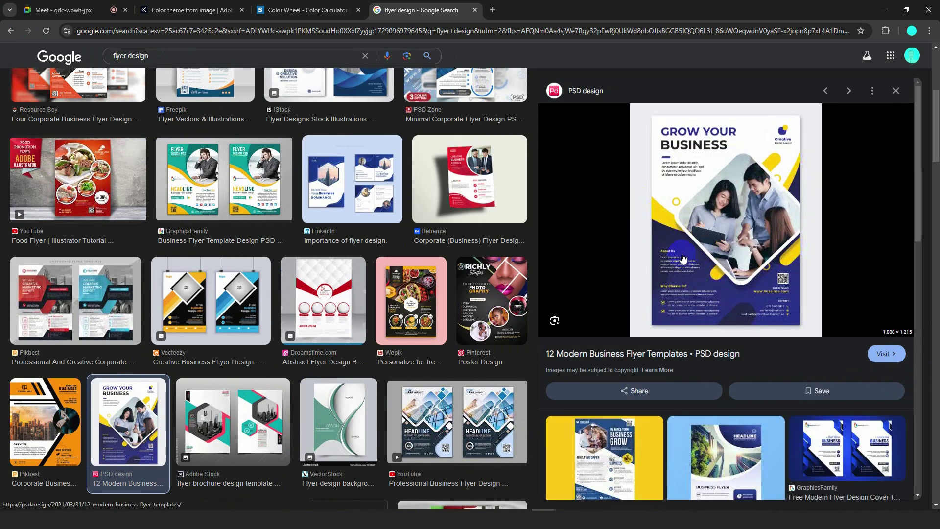
right_click(701, 187)
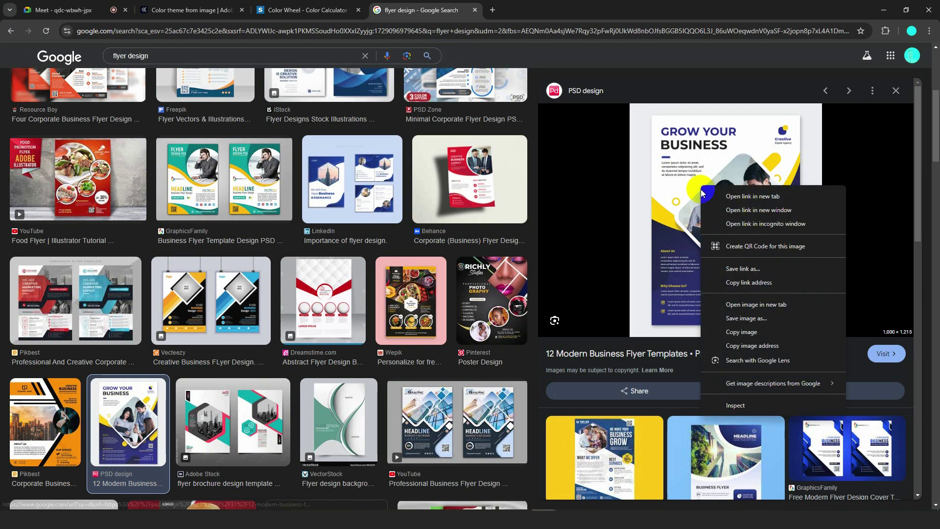
click(737, 318)
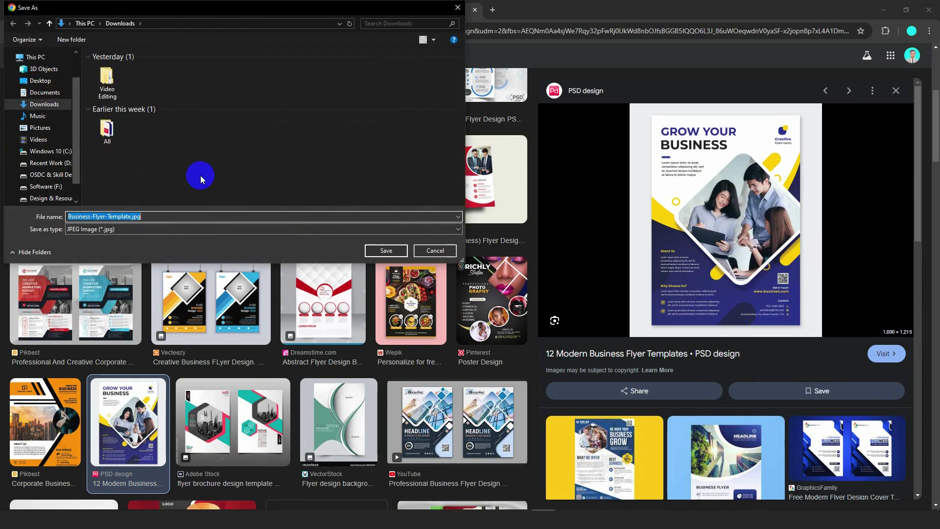
click(385, 252)
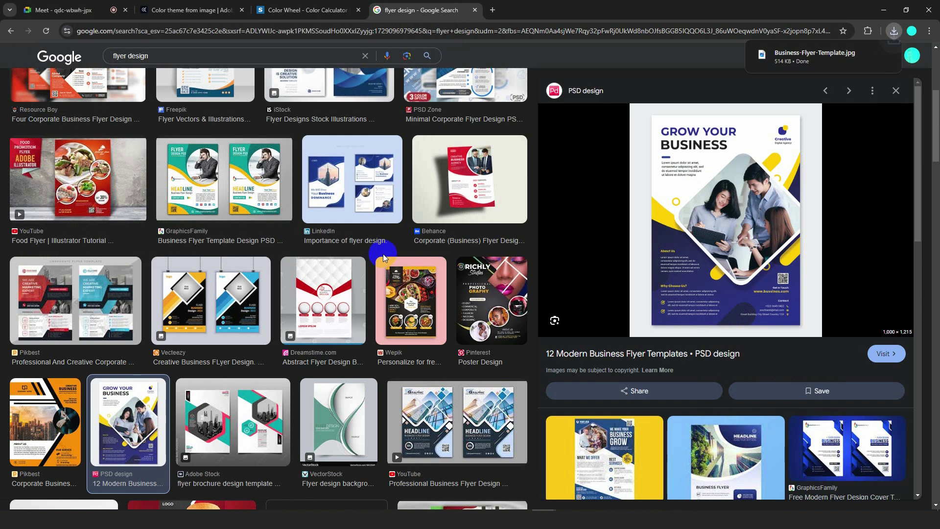
Load Business-Flyer-Template.jpg from Downloads into Adobe Color's Extract Theme page to pull a palette from it.
click(188, 11)
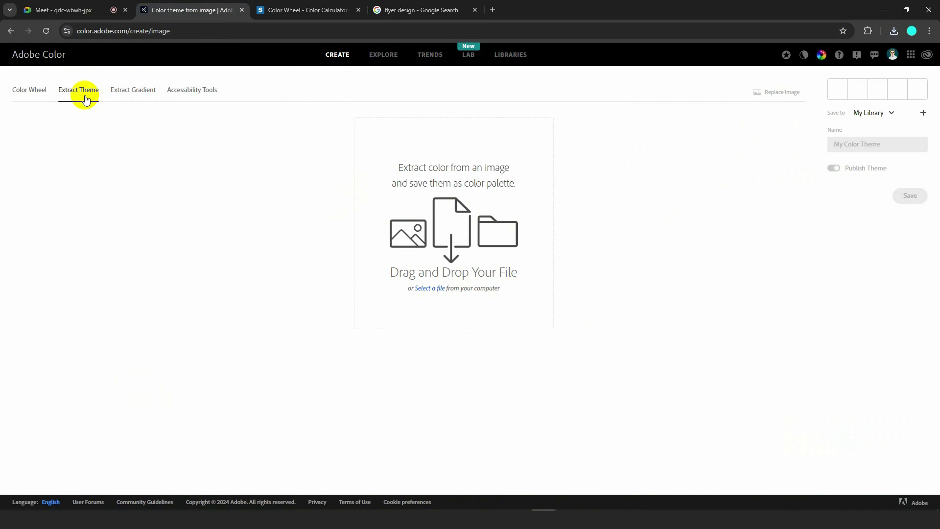
click(434, 284)
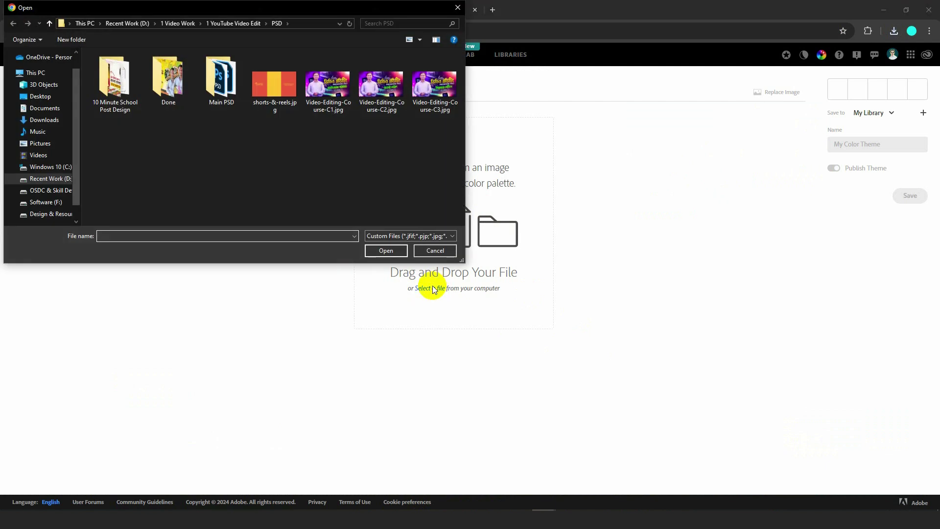
click(48, 123)
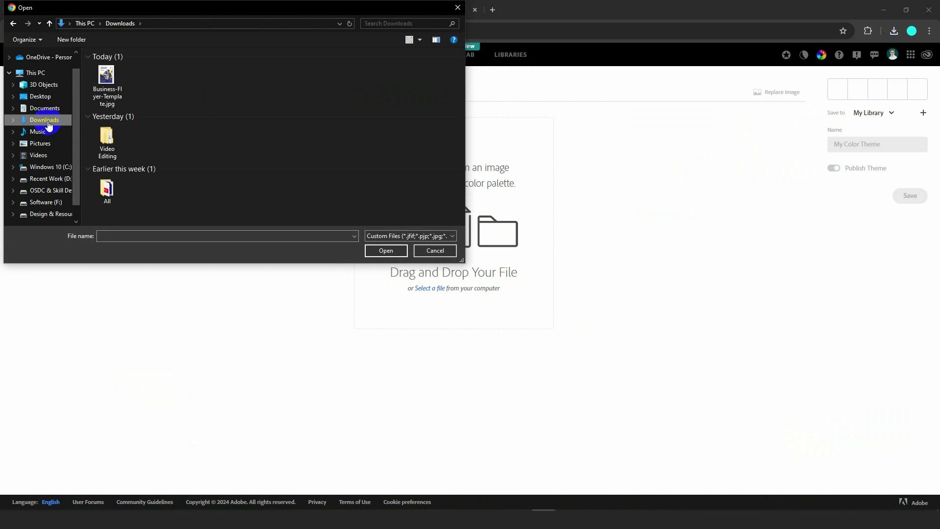
click(103, 88)
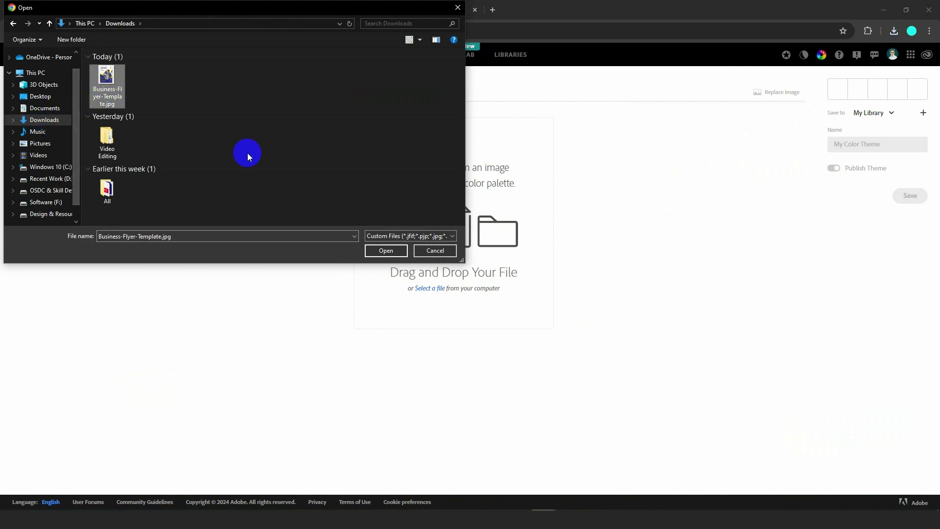
click(385, 250)
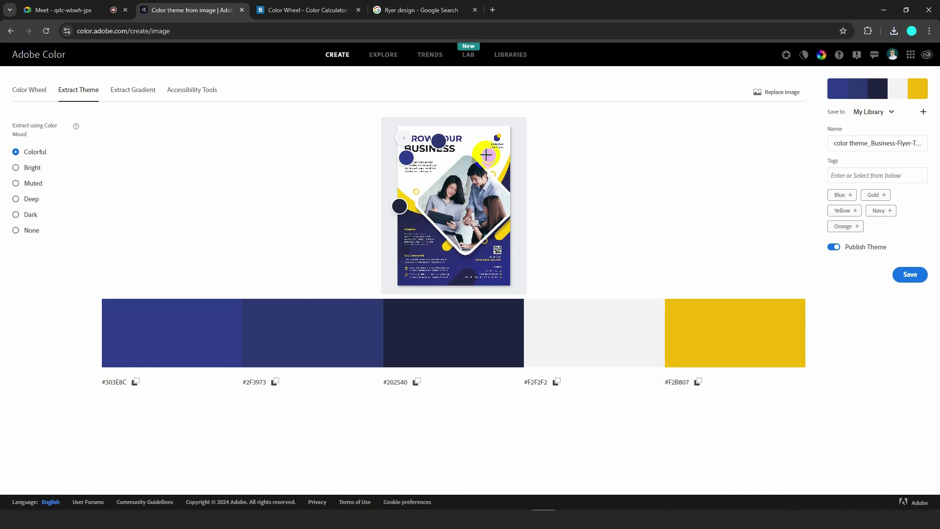
Resample the fifth theme colour from the flyer's photo and yellow stripe, and re-extract the palette with the Bright colour mood.
drag(487, 155, 463, 164)
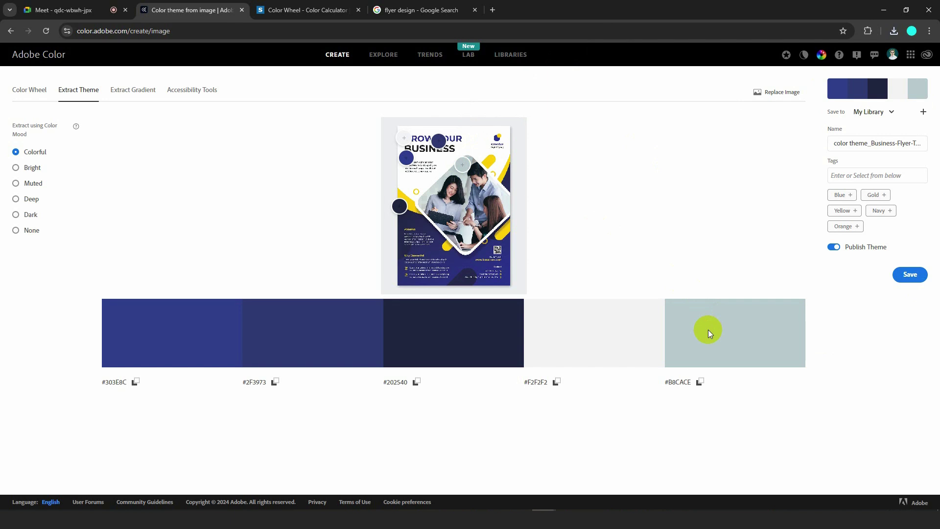
drag(462, 164, 488, 162)
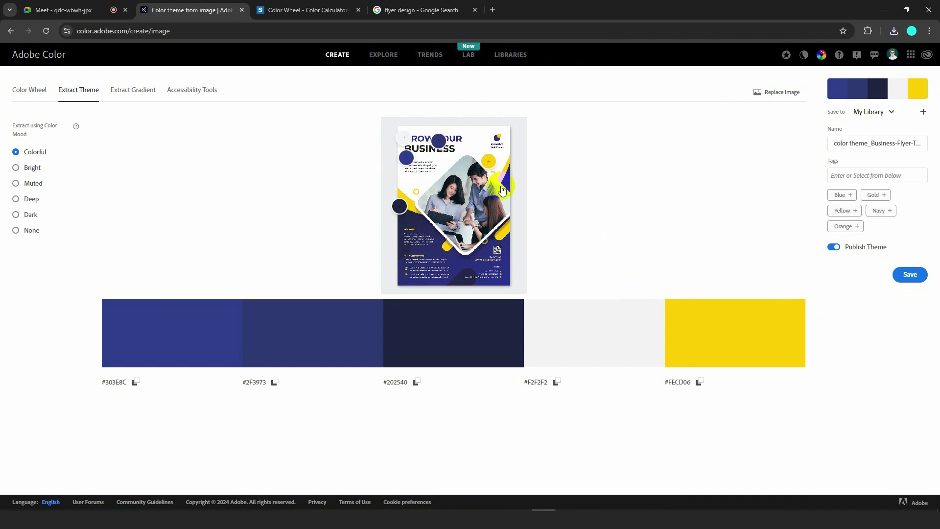
click(25, 168)
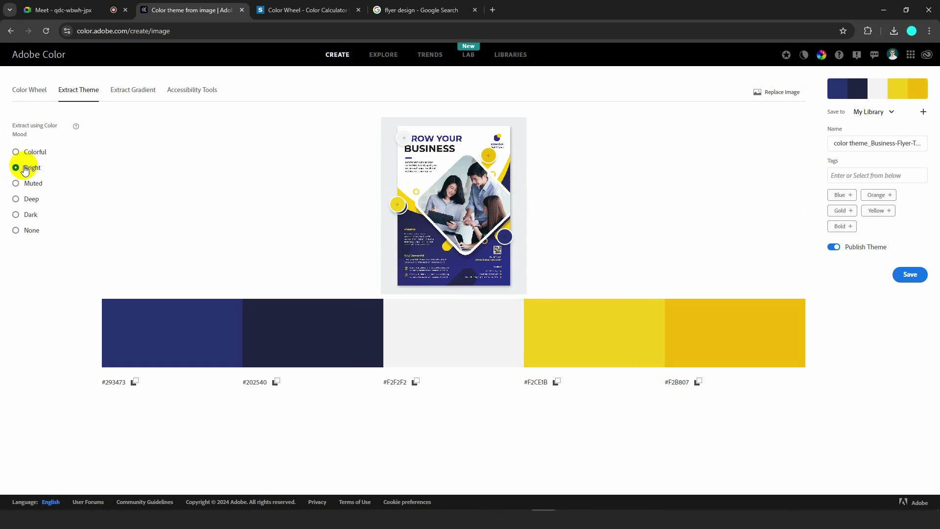
Re-extract the flyer's palette with the Muted, Deep and Dark colour moods, and finish on Colorful.
click(37, 184)
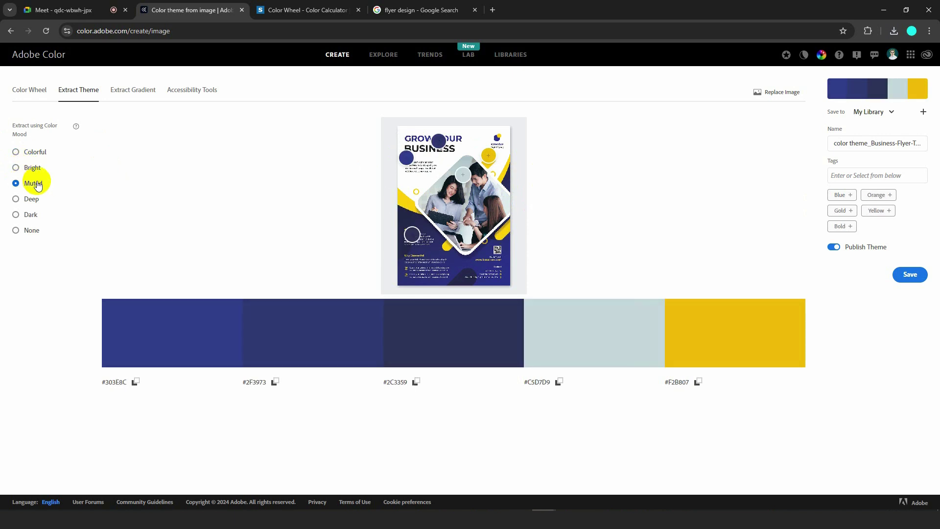
click(32, 200)
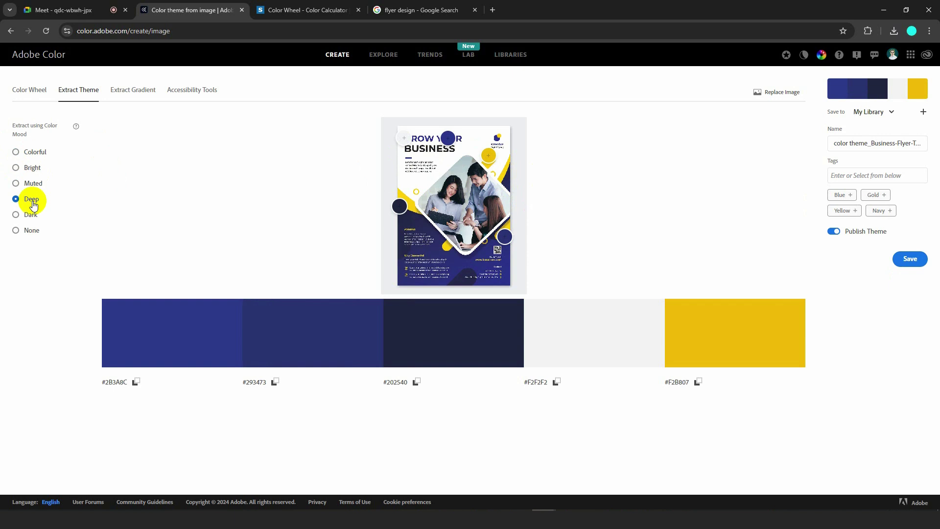
click(30, 215)
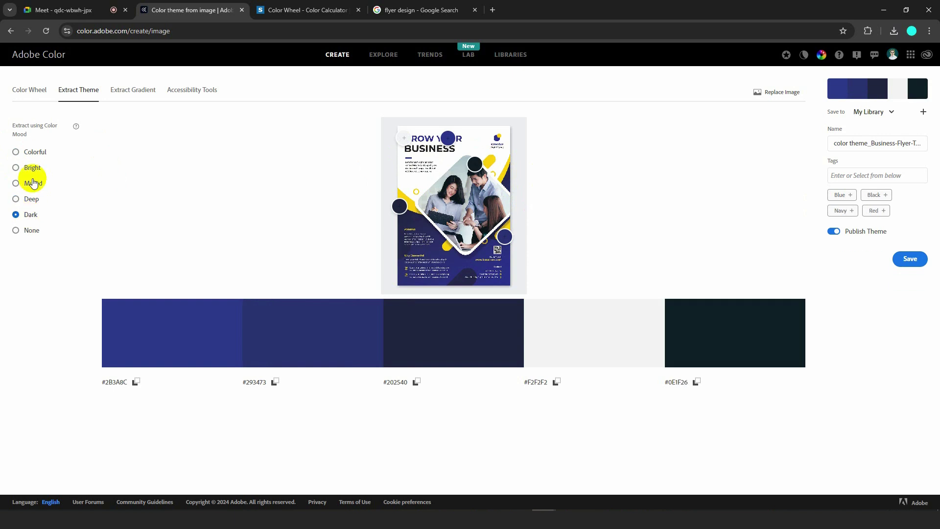
click(33, 154)
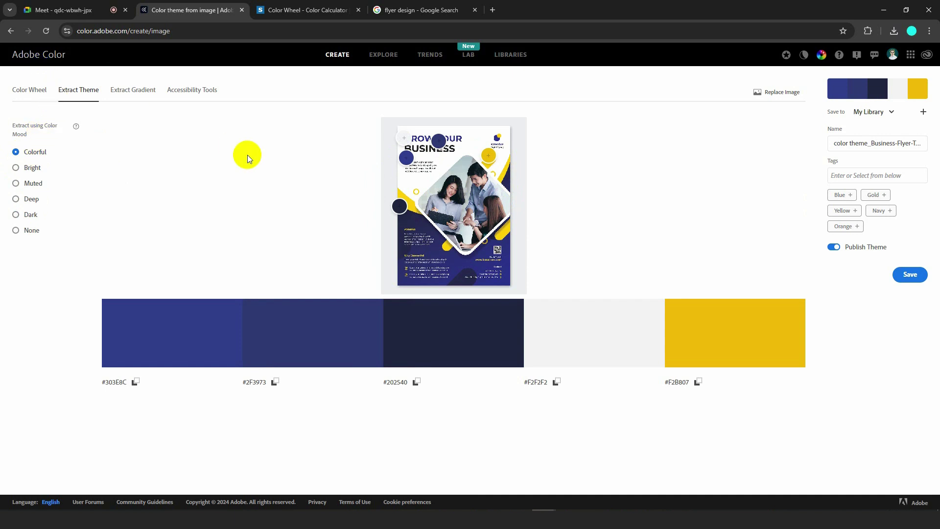
Extract a gradient from the flyer with two yellow #FECD06 stops and a navy #232949 end stop, and shift the middle stop toward the navy.
click(129, 92)
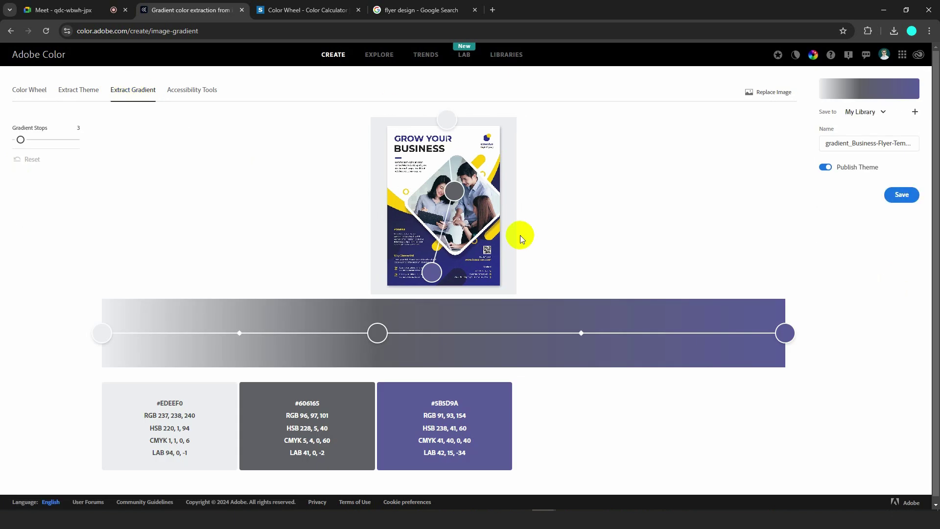
drag(454, 191, 480, 161)
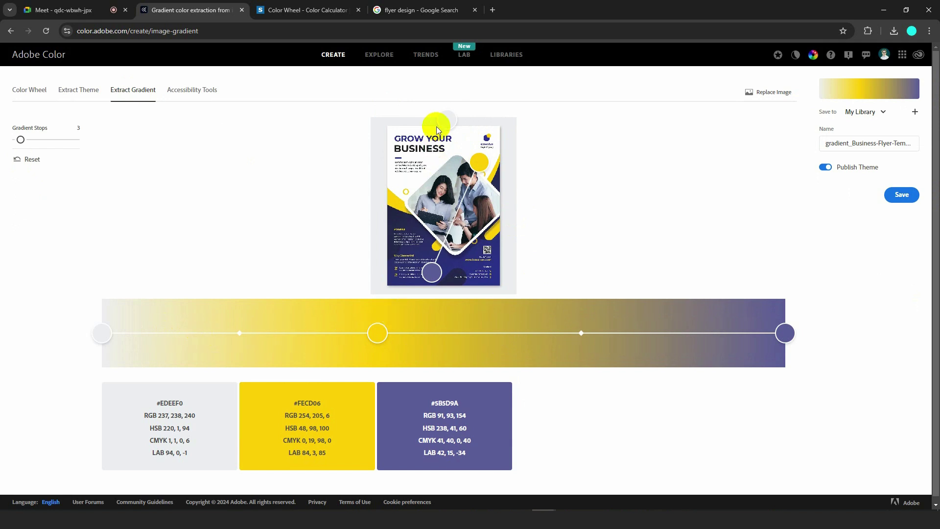
drag(443, 122, 390, 210)
mouse_move(433, 267)
mouse_down()
mouse_move(469, 251)
mouse_move(416, 244)
mouse_move(435, 243)
mouse_move(446, 274)
mouse_up()
drag(381, 334, 473, 321)
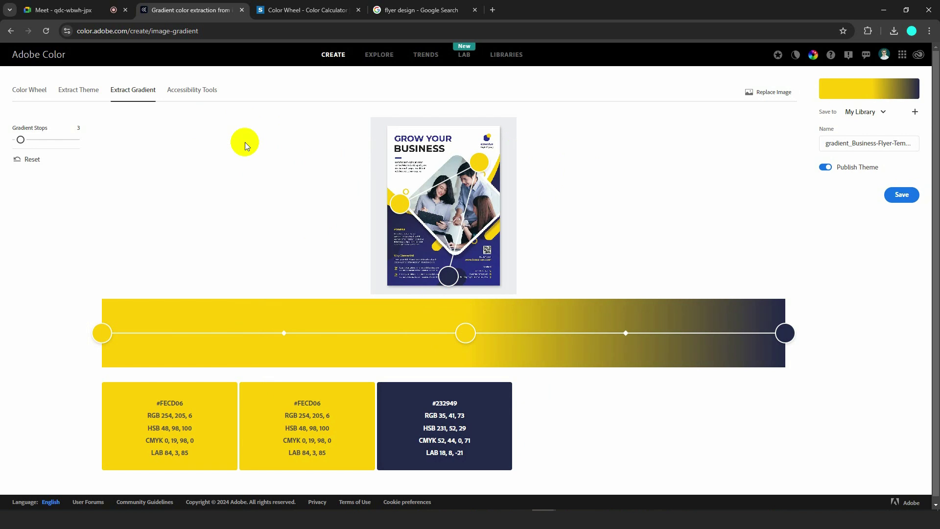
Show Adobe Color's Contrast Checker briefly and open Business-Flyer-Template.jpg from the Downloads folder in the photo viewer.
click(198, 93)
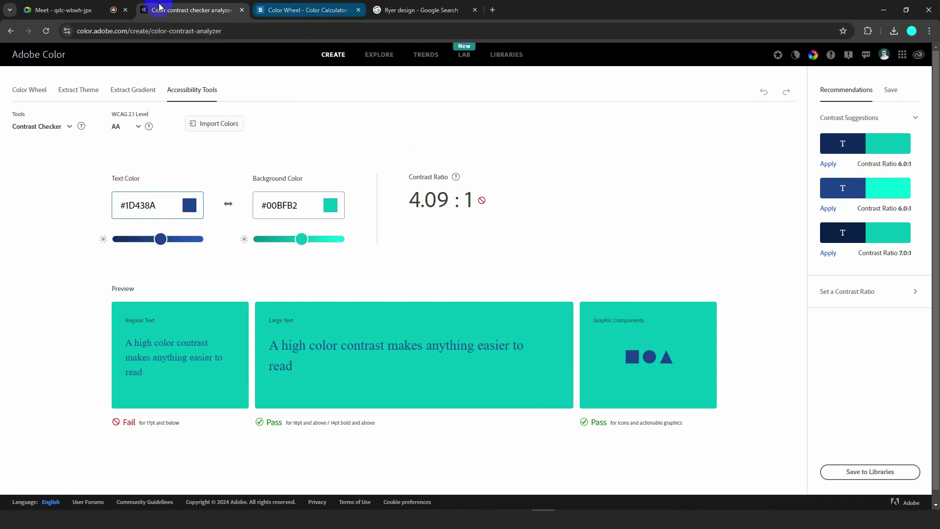
click(89, 91)
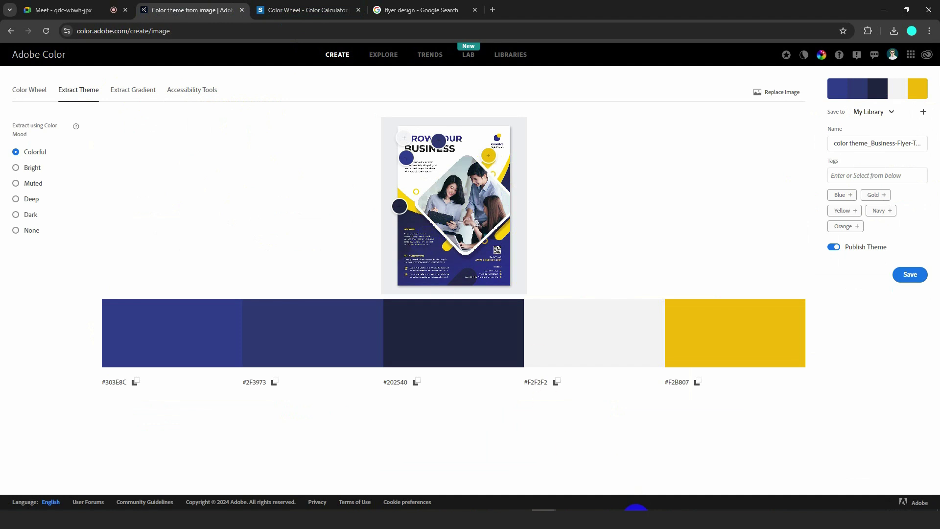
click(616, 509)
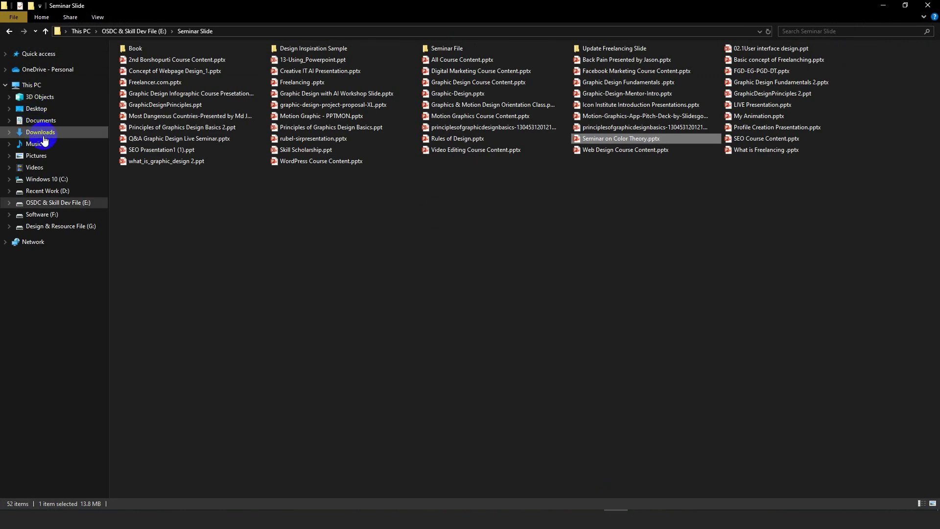
click(41, 132)
double_click(135, 127)
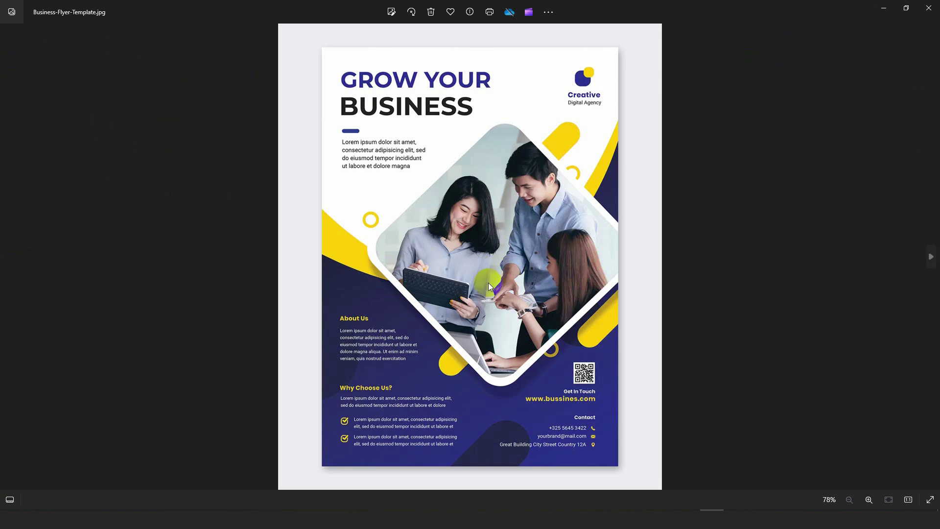
Examine how the flyer's heading, body text and yellow accents contrast with the white and navy backgrounds, and return to Adobe Color.
scroll(489, 284, up, 3)
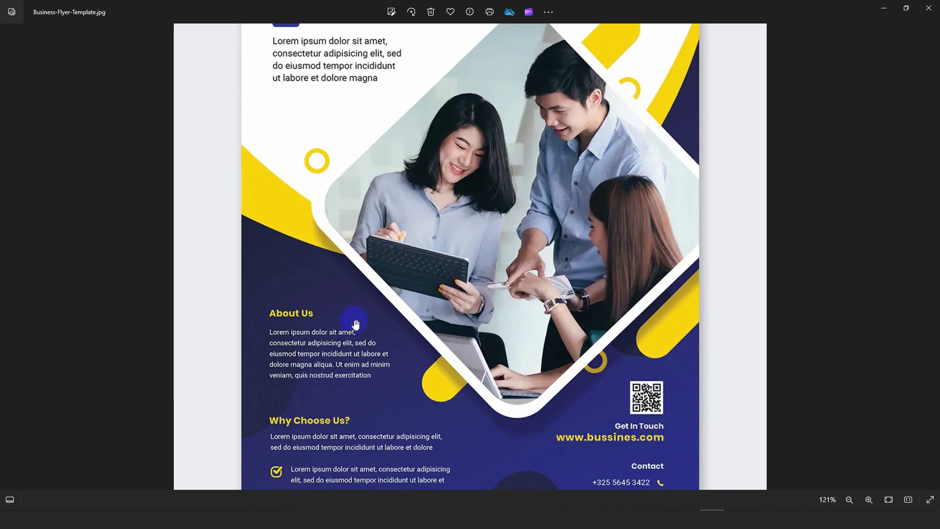
scroll(356, 290, down, 3)
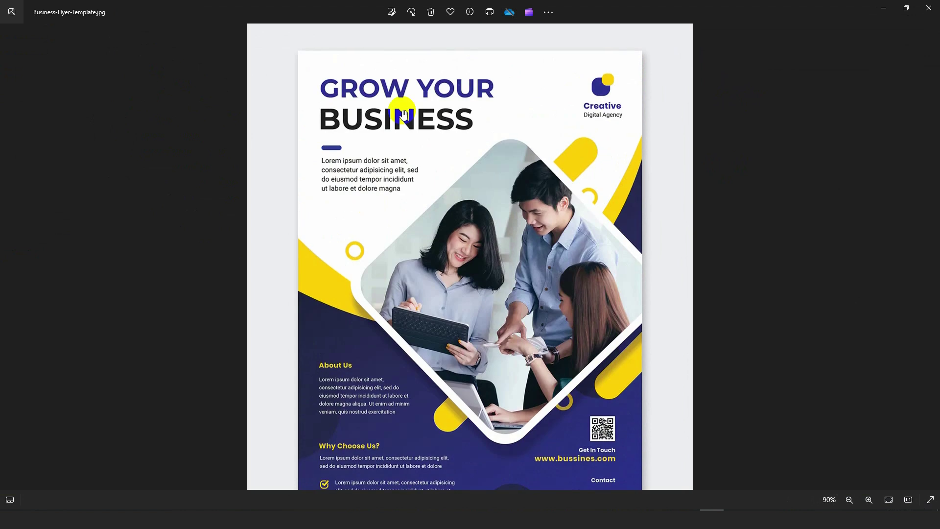
scroll(402, 102, up, 4)
scroll(402, 101, up, 1)
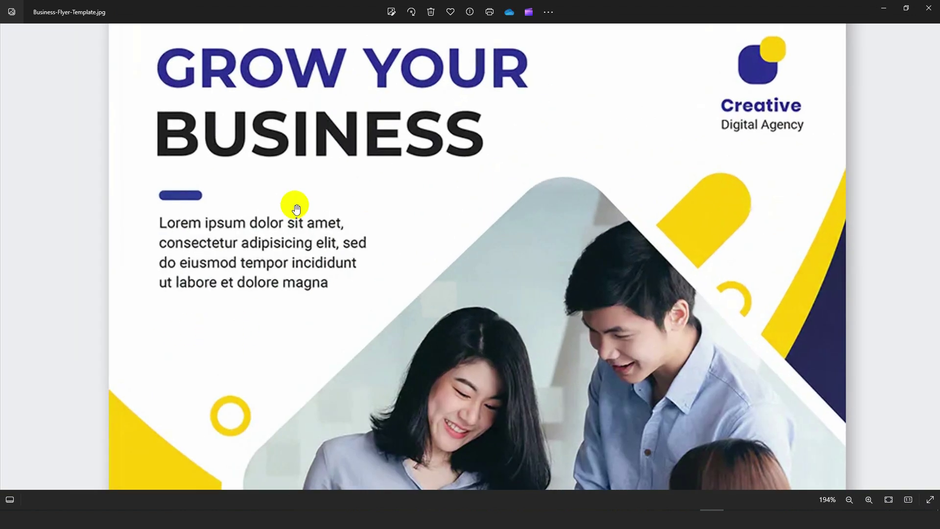
drag(294, 203, 279, 260)
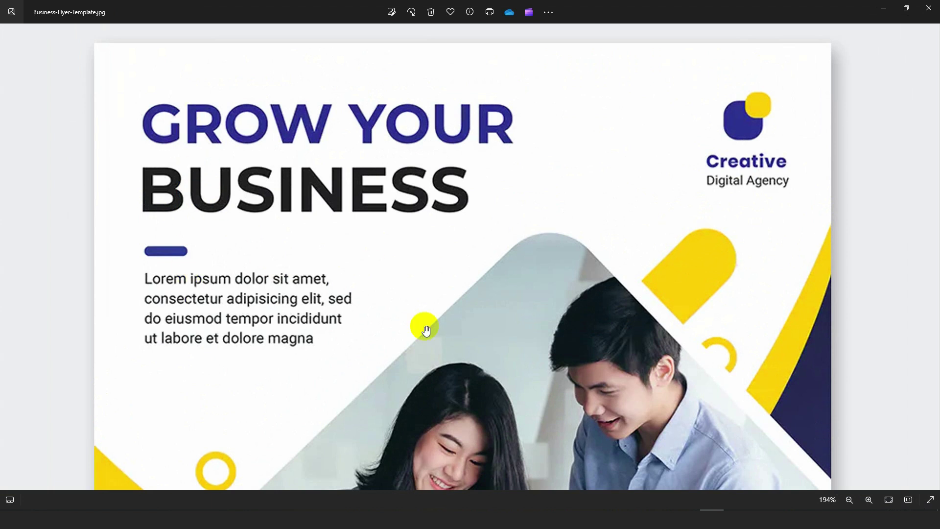
scroll(427, 325, down, 10)
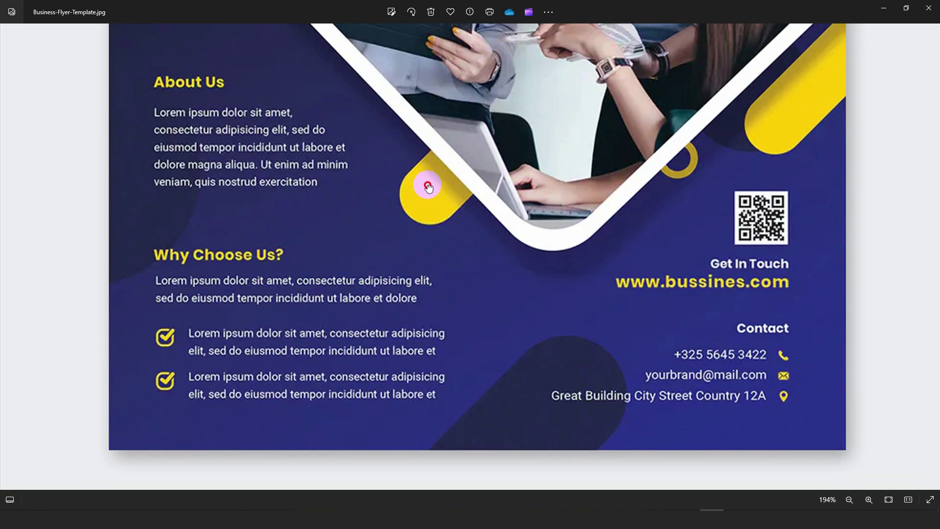
drag(428, 188, 431, 208)
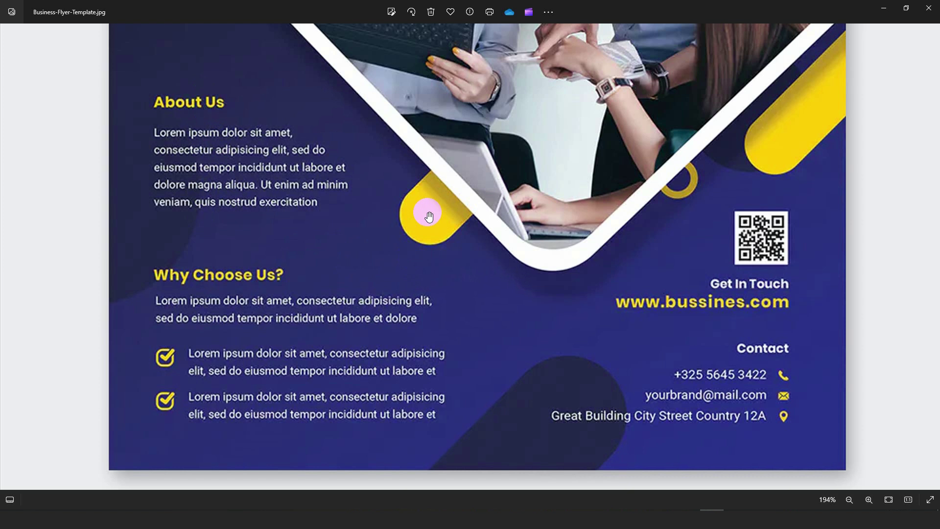
drag(432, 182, 395, 319)
drag(433, 142, 426, 248)
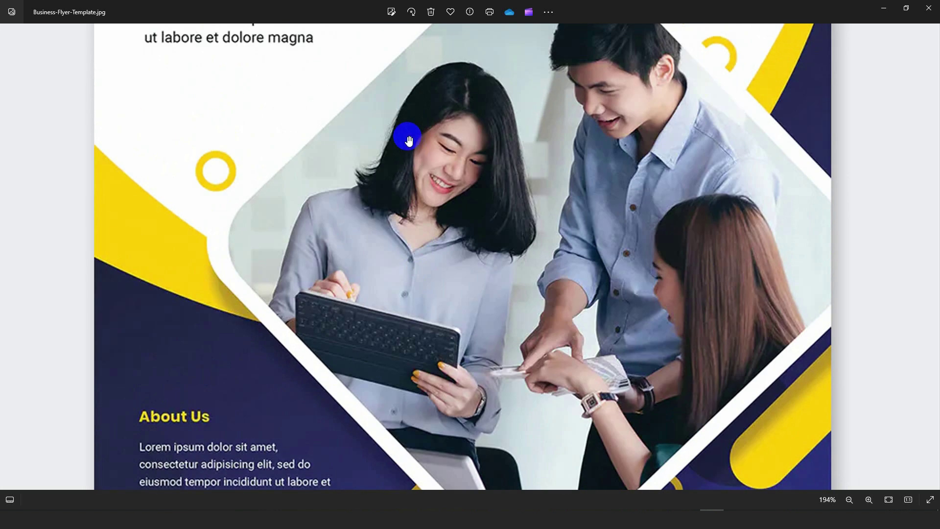
scroll(409, 140, down, 5)
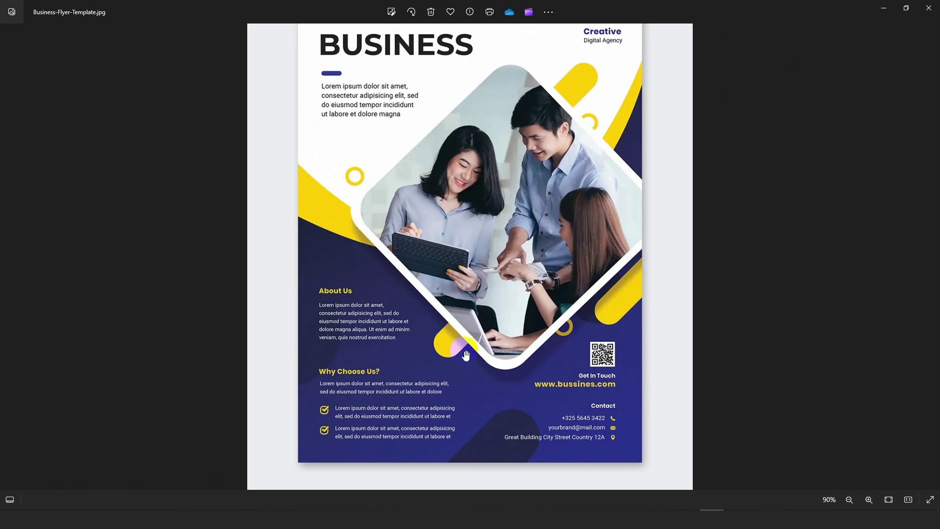
scroll(411, 418, up, 7)
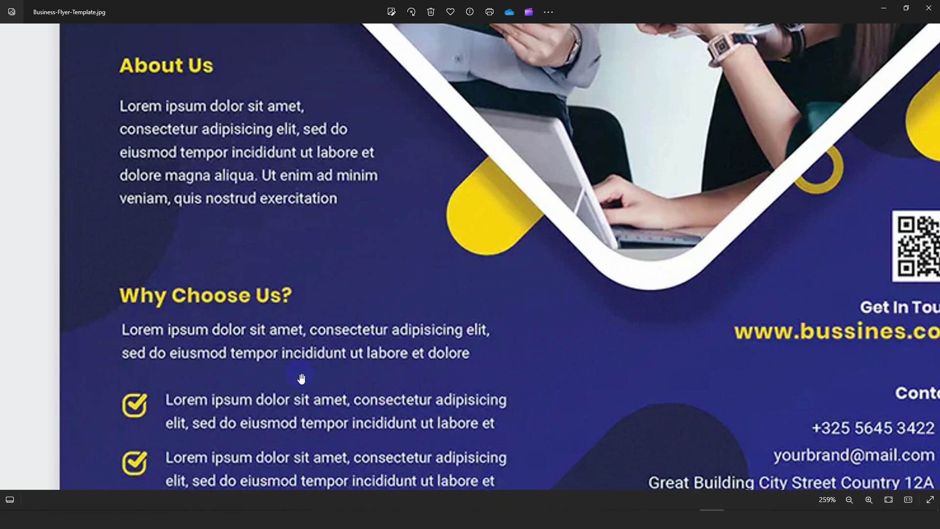
scroll(314, 381, down, 2)
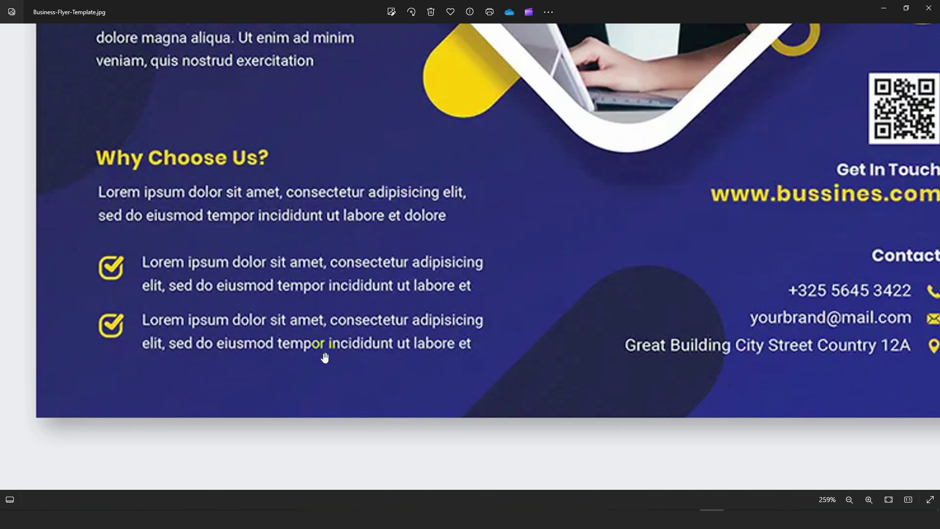
scroll(325, 357, down, 1)
scroll(324, 357, down, 3)
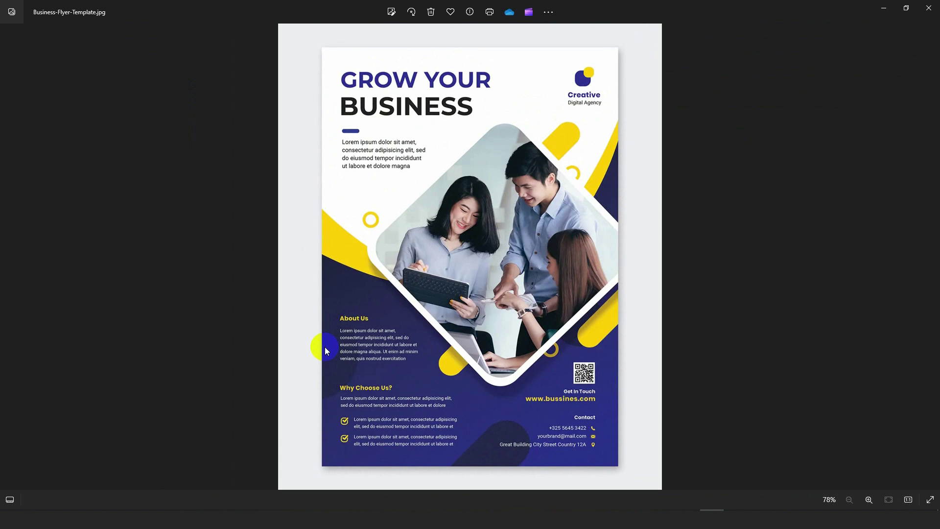
click(885, 7)
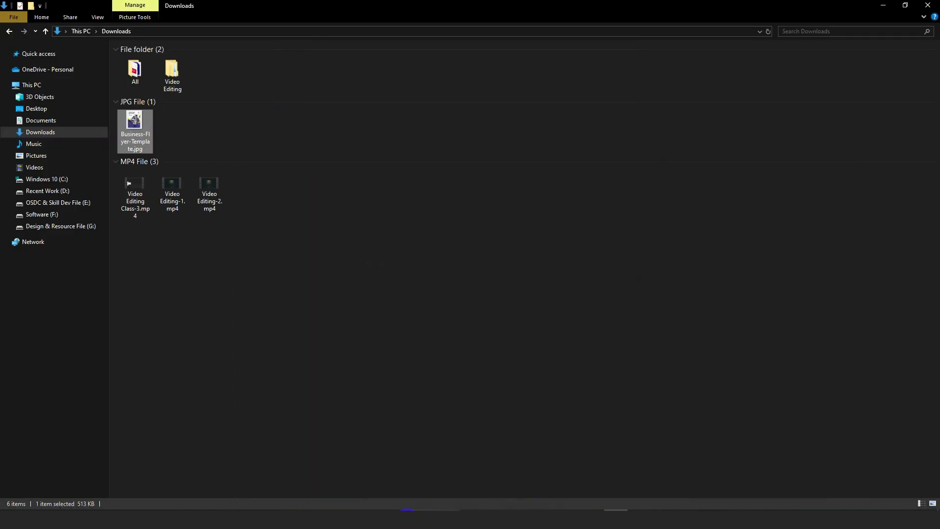
click(511, 476)
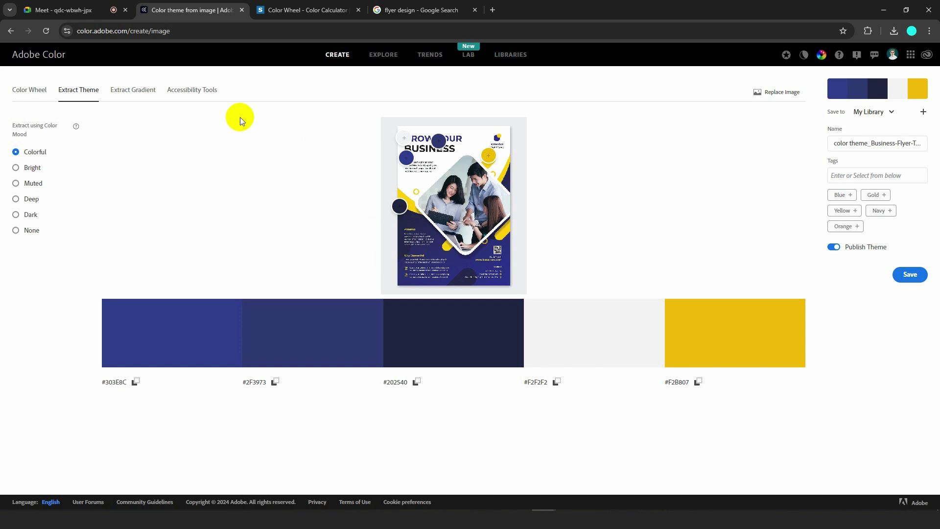
Copy the yellow hex code #F2B807 from the extracted theme and go back to the Contrast Checker.
click(195, 91)
click(133, 90)
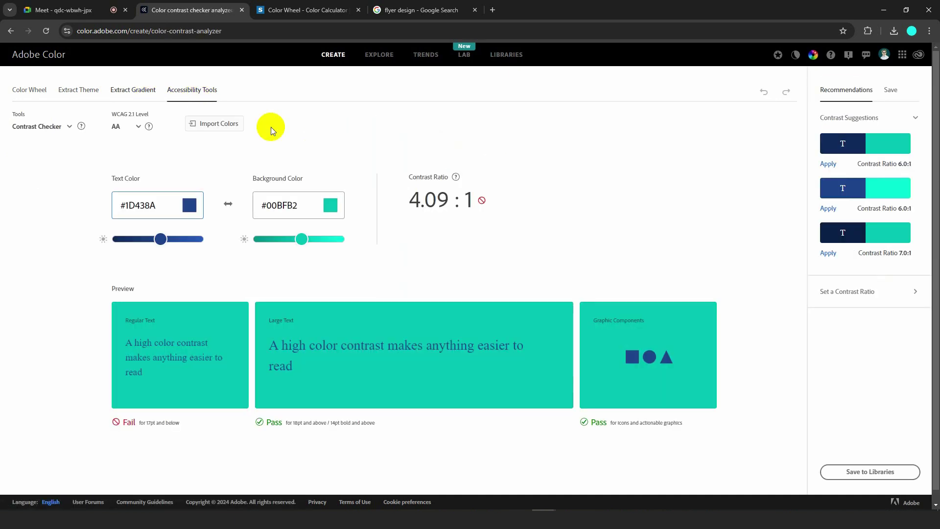
click(79, 90)
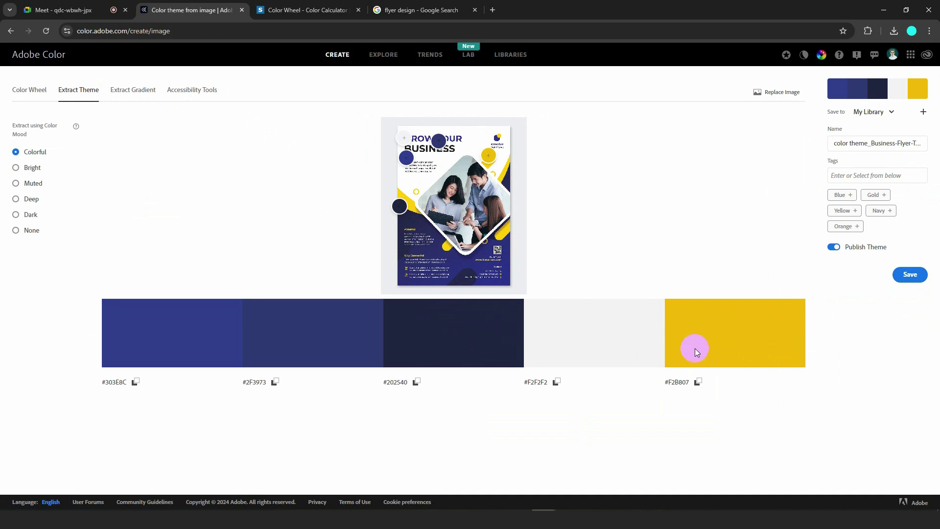
click(678, 385)
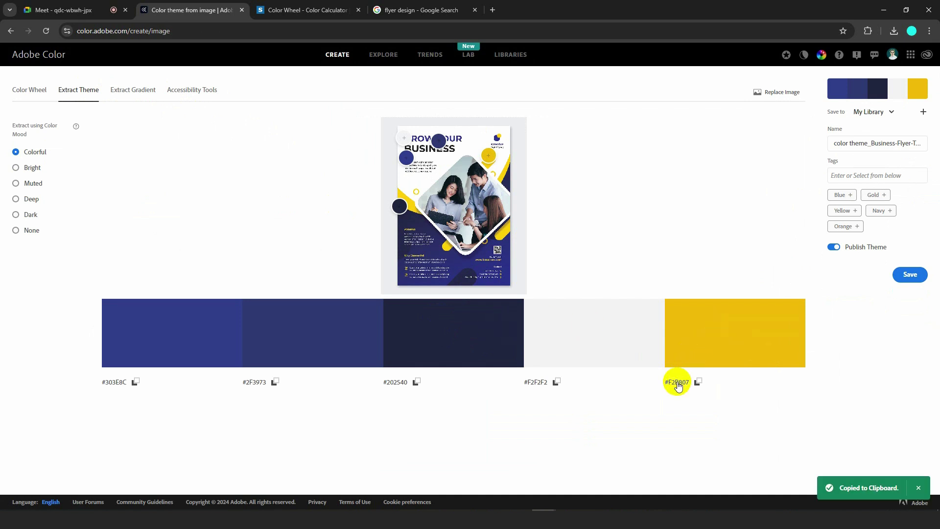
click(188, 94)
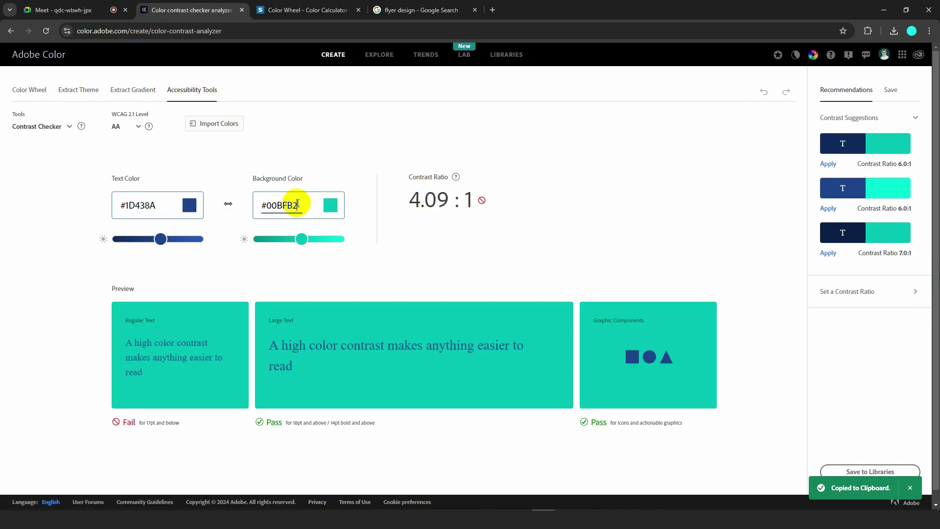
click(79, 90)
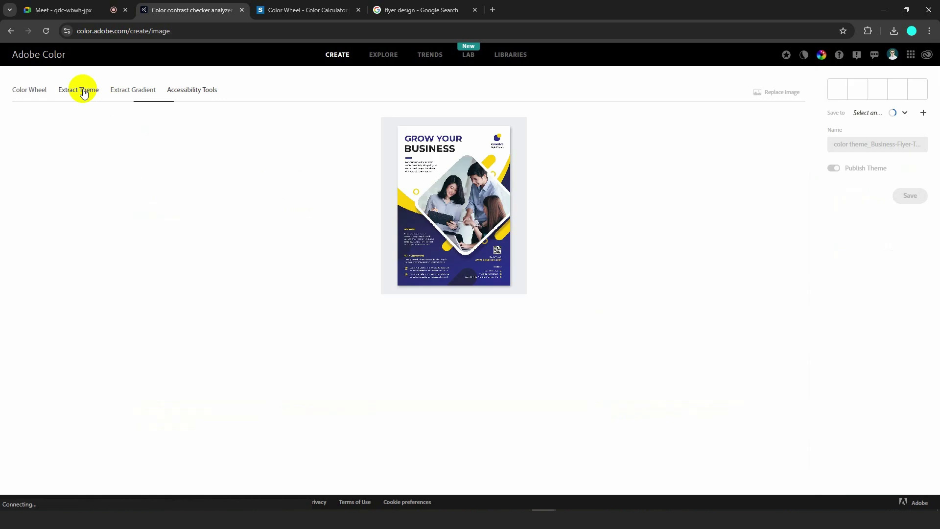
click(192, 90)
Check the flyer's dark background in the photo viewer, return to Adobe Color and copy navy #202540 from the extracted theme.
click(715, 508)
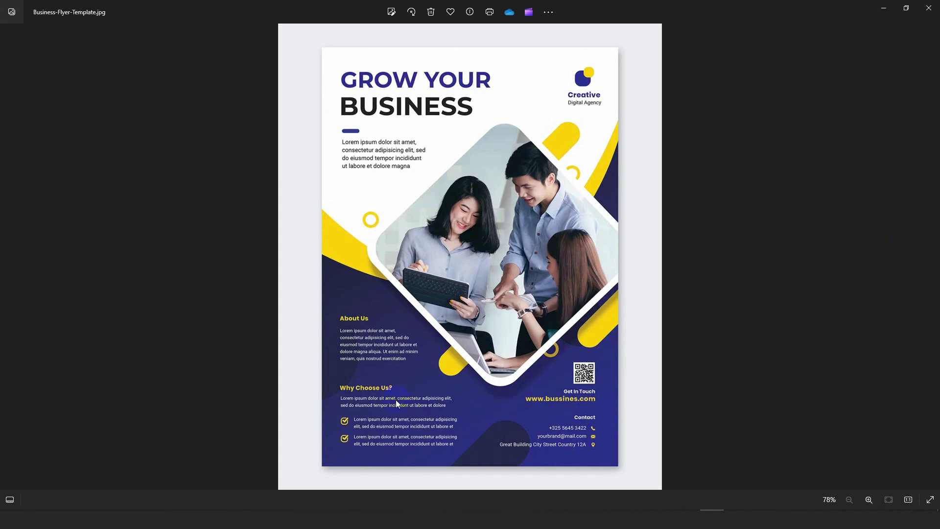
click(879, 10)
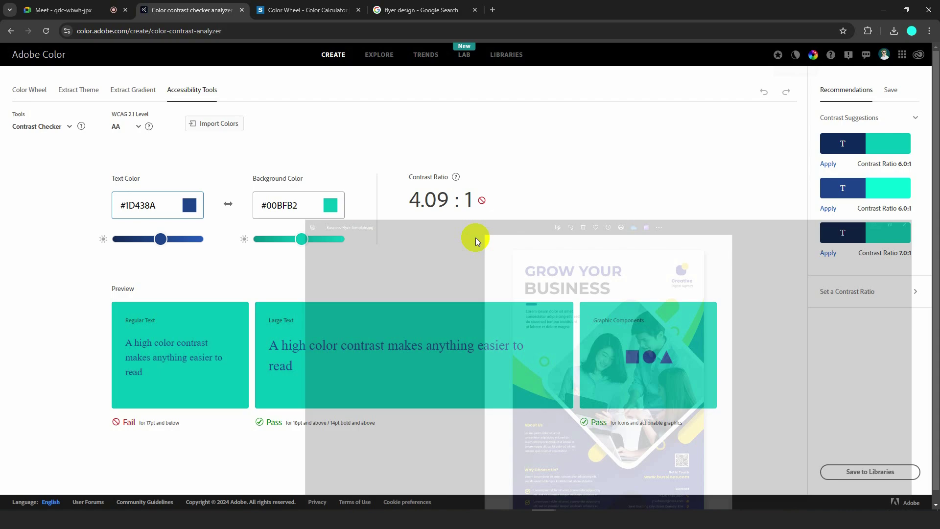
click(77, 87)
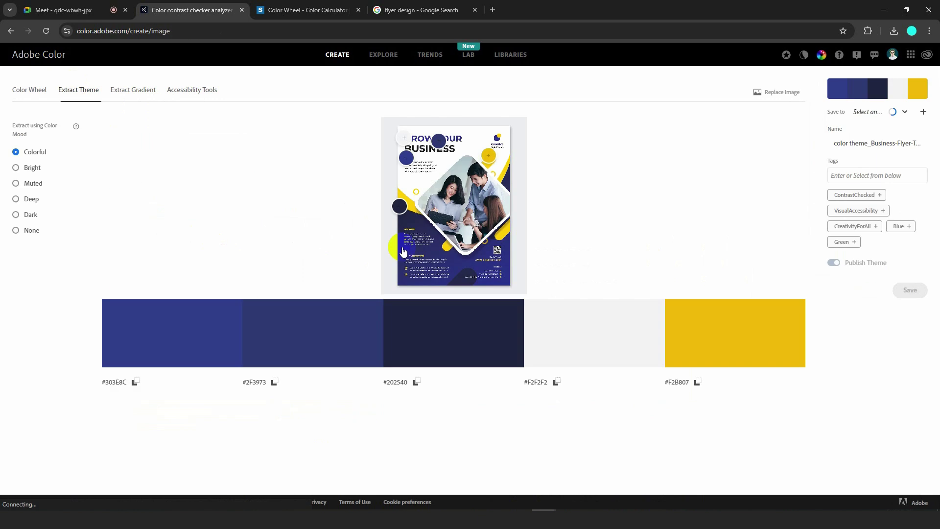
click(416, 382)
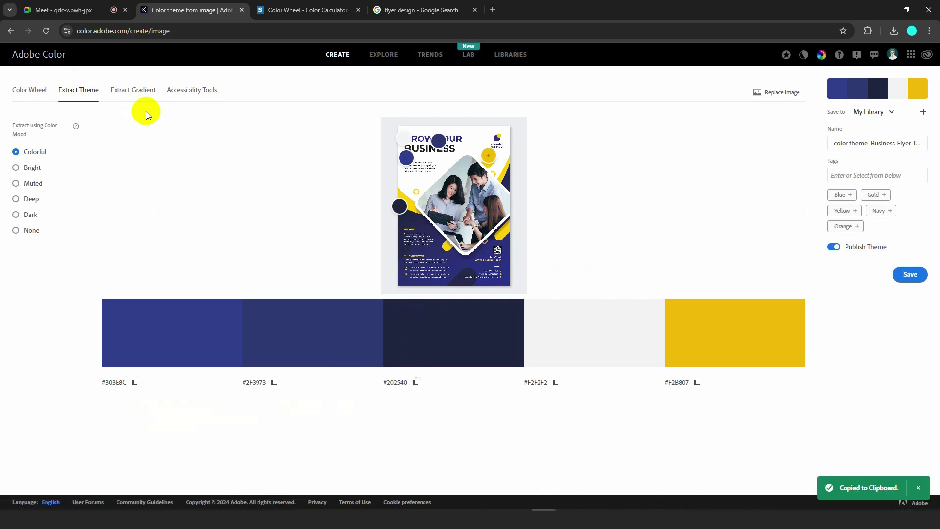
Try to set the Contrast Checker's background colour to the copied navy #202540.
click(185, 92)
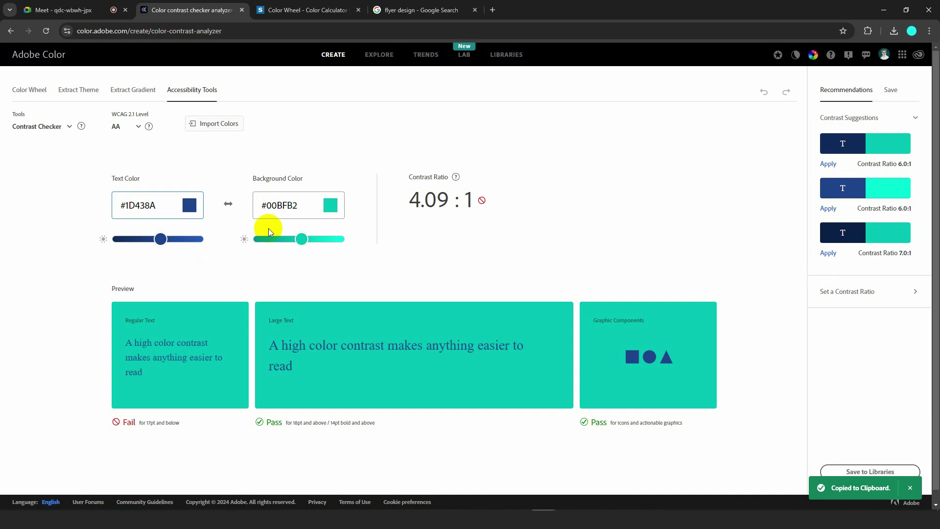
double_click(275, 204)
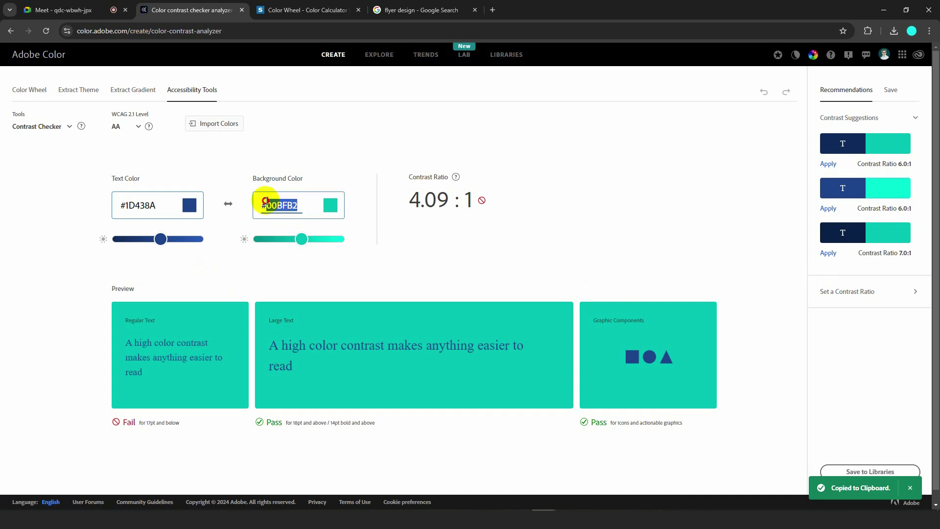
key(ctrl+v)
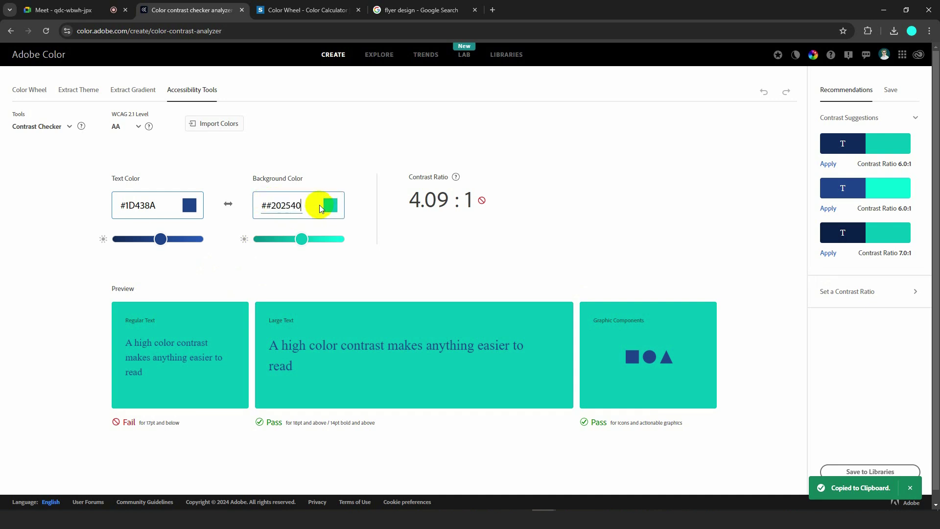
click(326, 164)
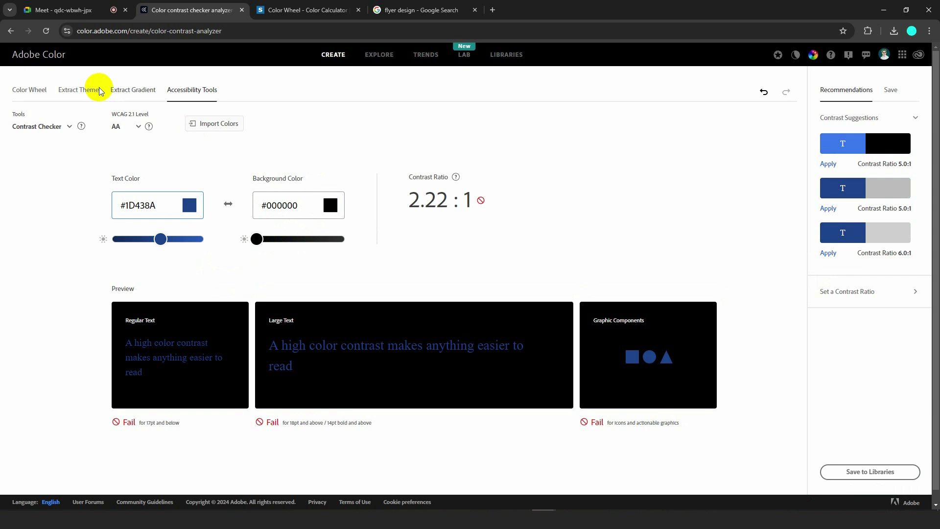
Copy the yellow #F2B807 from the extracted theme and try to set it as the Contrast Checker's text colour.
click(80, 90)
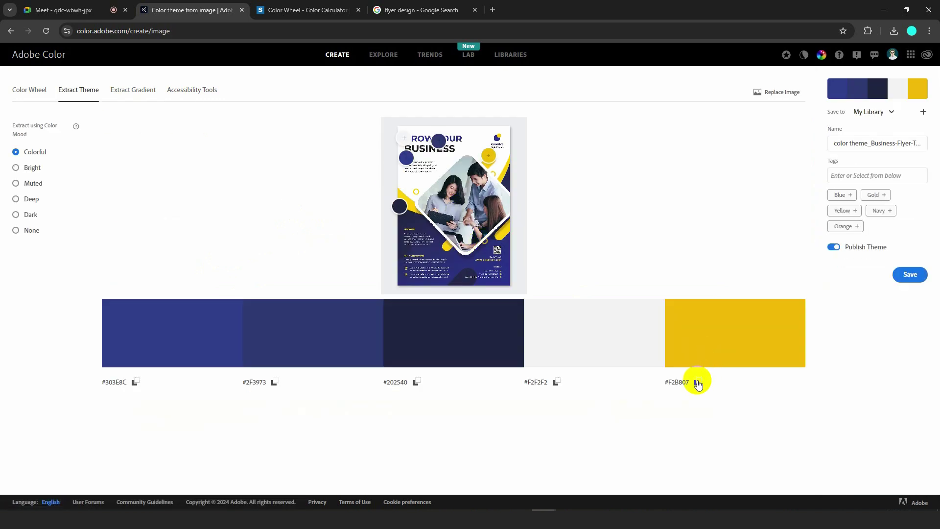
click(698, 383)
click(205, 97)
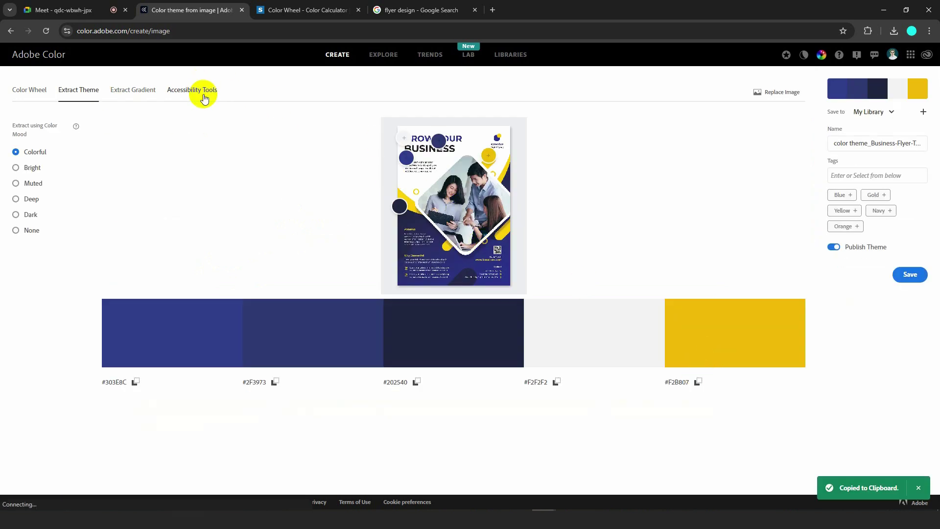
drag(161, 203, 127, 200)
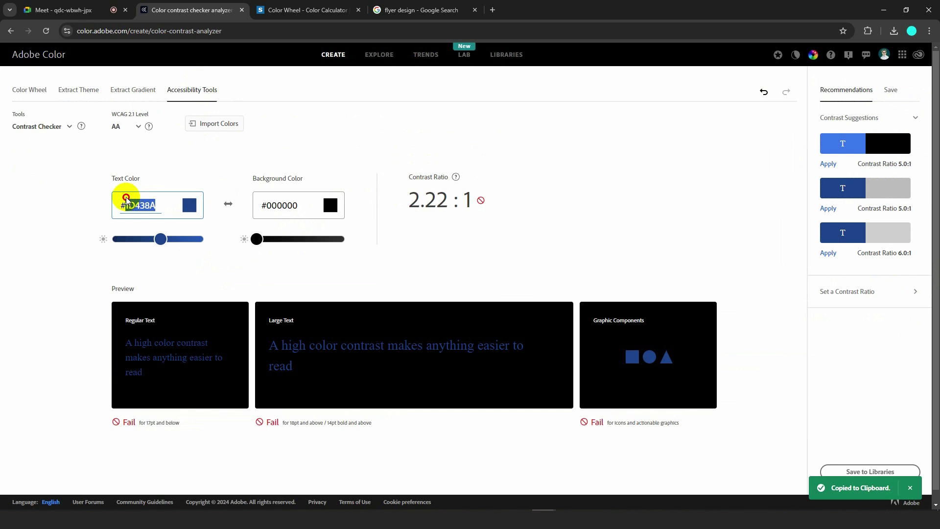
key(ctrl+v)
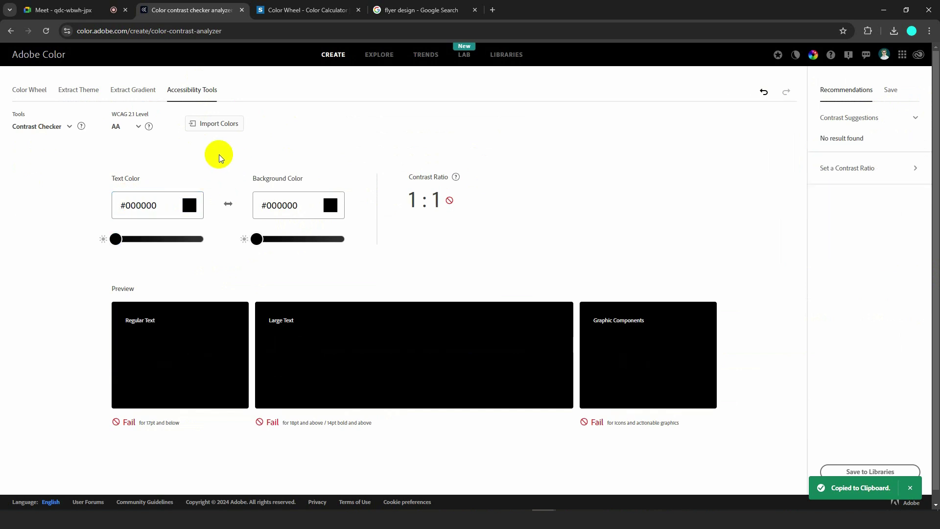
Replace the background colour's hex digits with #202540 from the clipboard history.
click(263, 205)
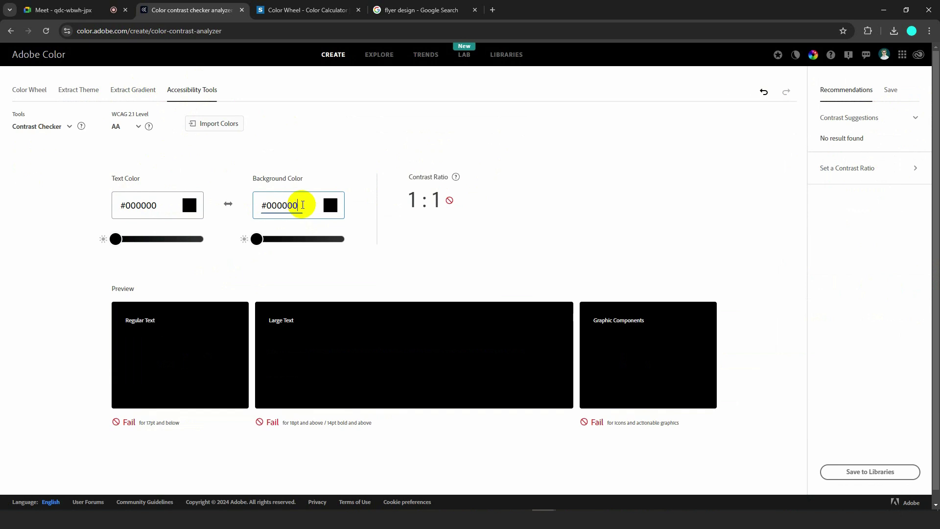
click(280, 202)
triple_click(294, 203)
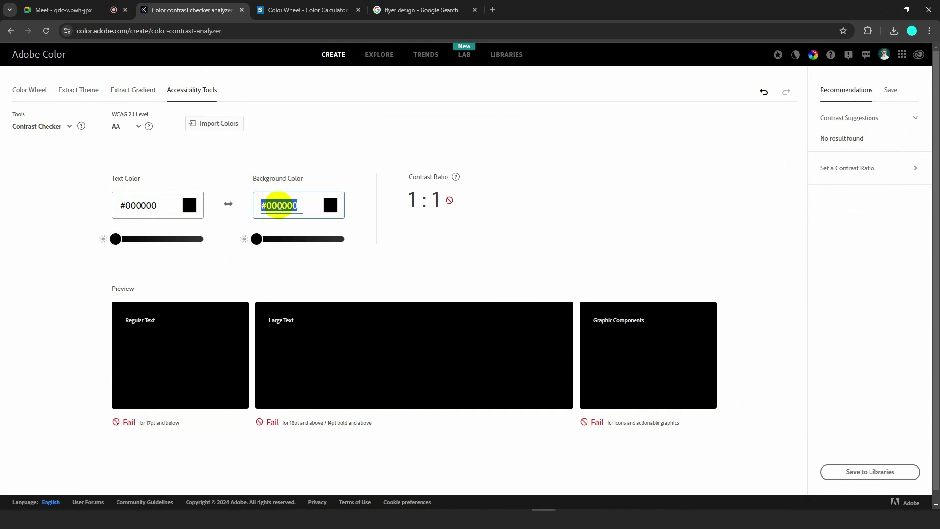
click(331, 206)
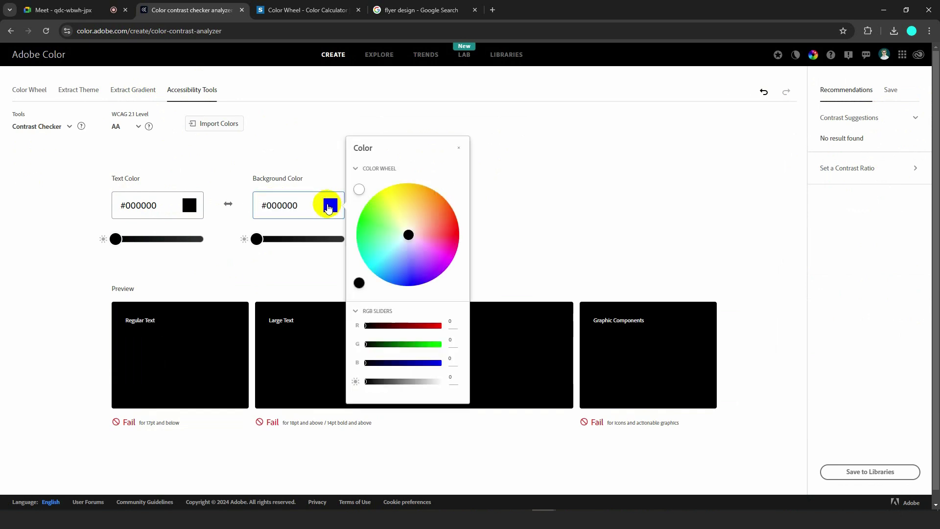
click(294, 206)
double_click(288, 205)
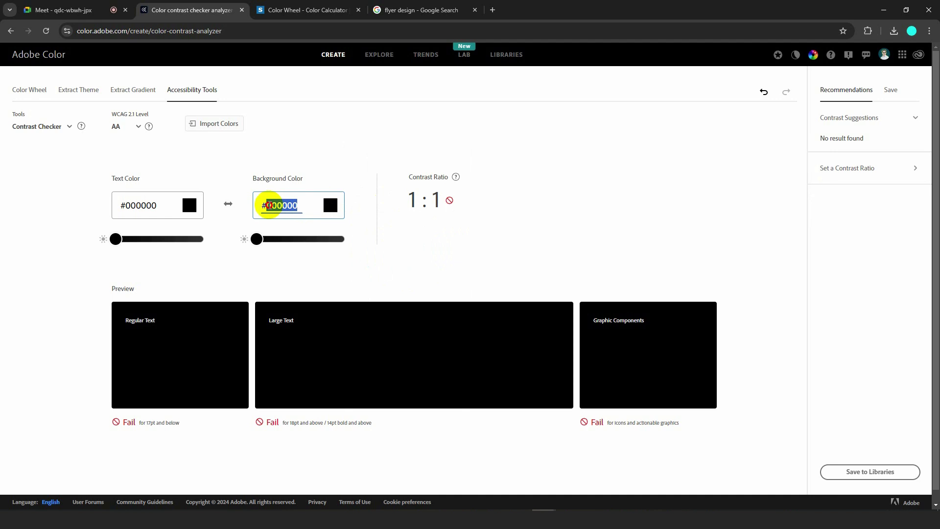
click(268, 206)
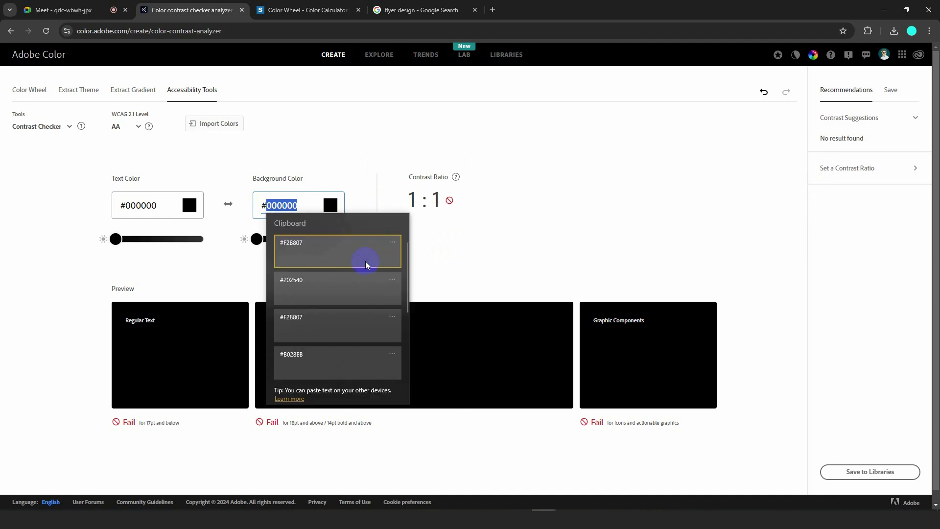
click(292, 279)
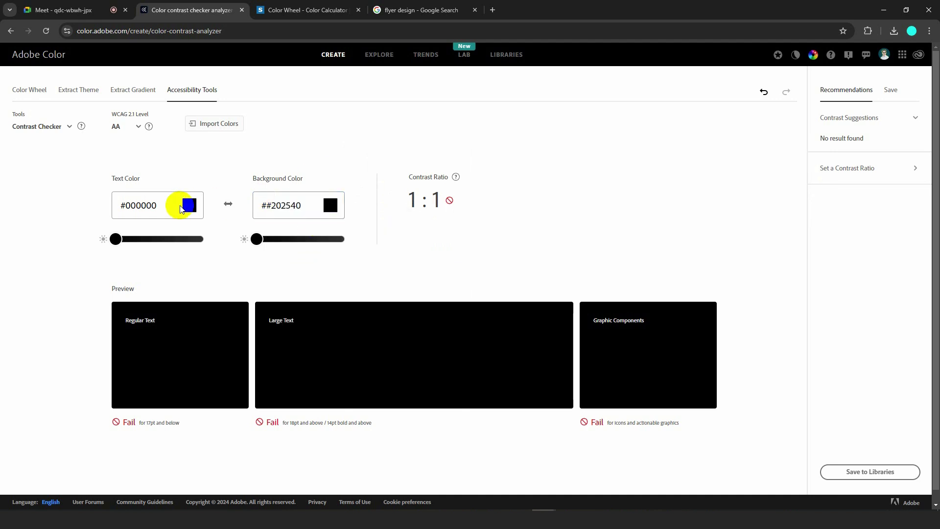
Set the text colour to #F2B807 from the clipboard history, removing the duplicate hash sign.
click(160, 205)
drag(161, 206, 126, 205)
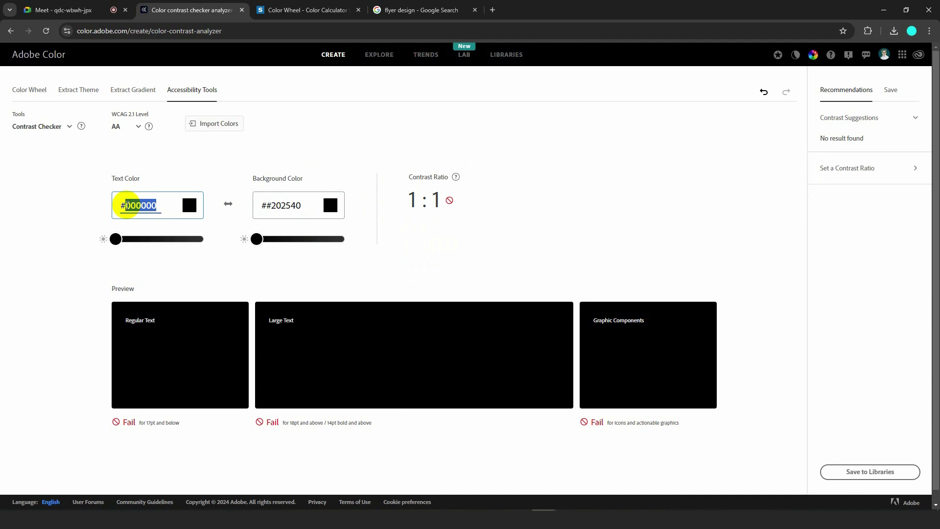
key(super+v)
click(172, 247)
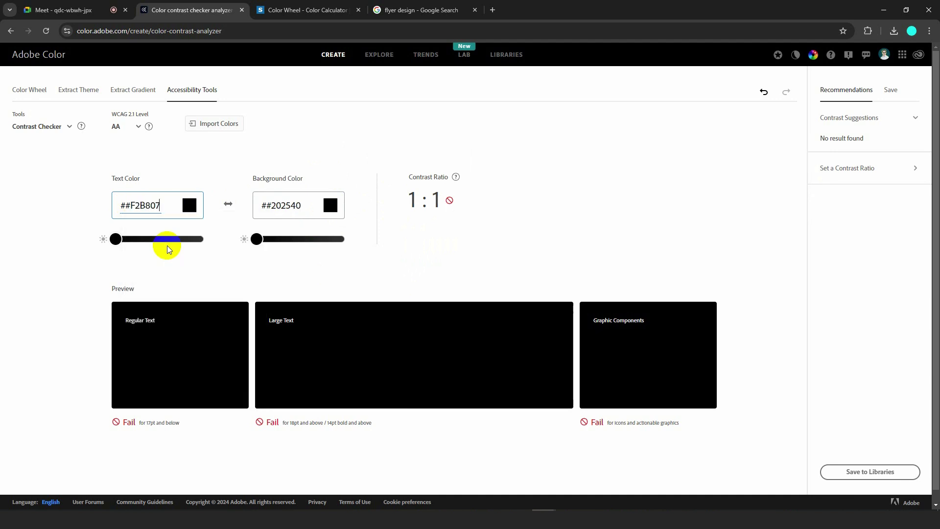
click(137, 209)
key(BackSpace)
click(227, 244)
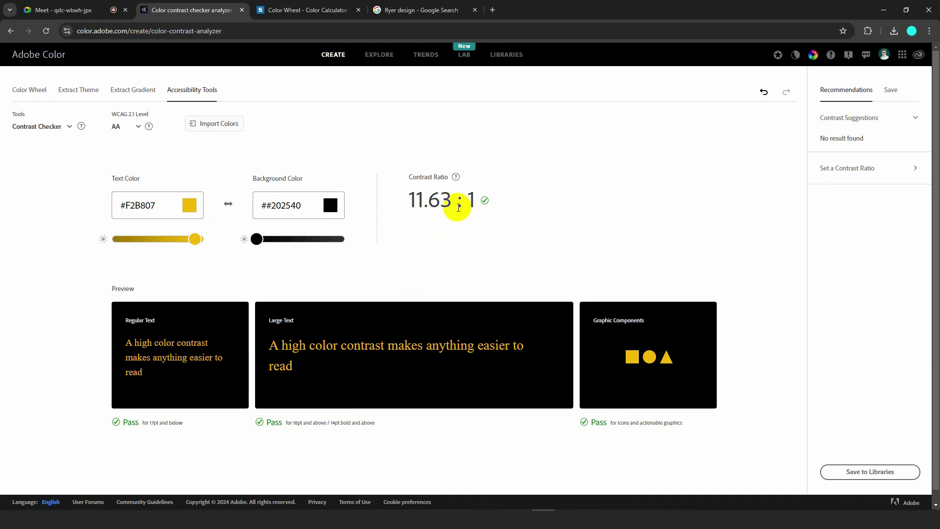
Review the contrast ratings for regular text, large text and graphic components, and compare them with the flyer in the photo viewer.
scroll(147, 419, down, 1)
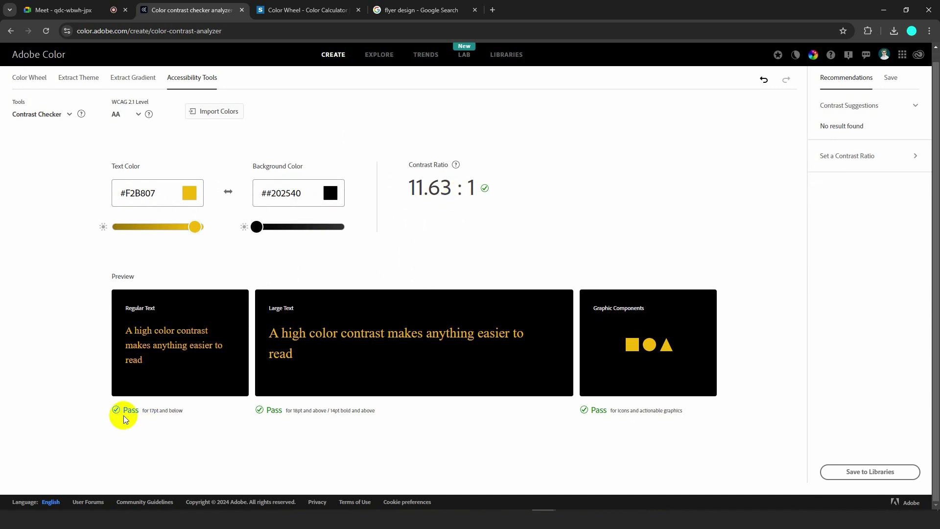
click(131, 411)
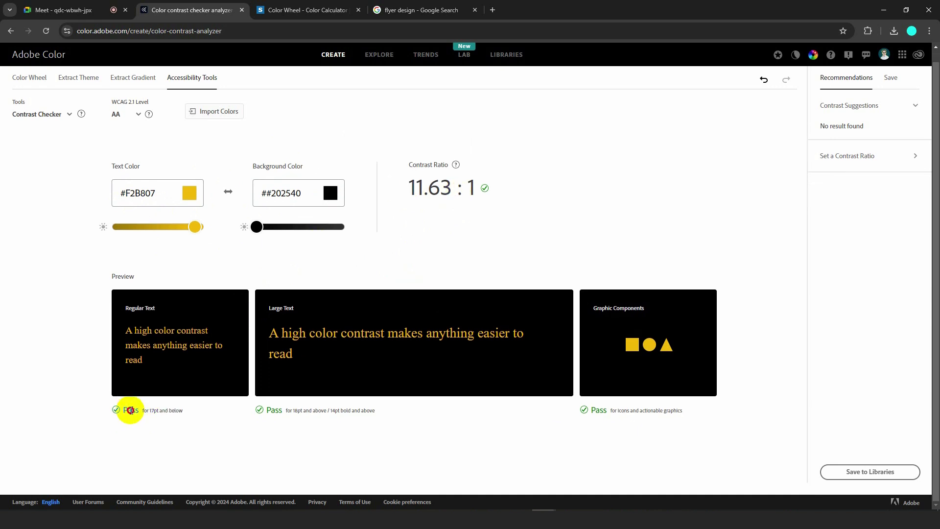
double_click(274, 410)
double_click(599, 410)
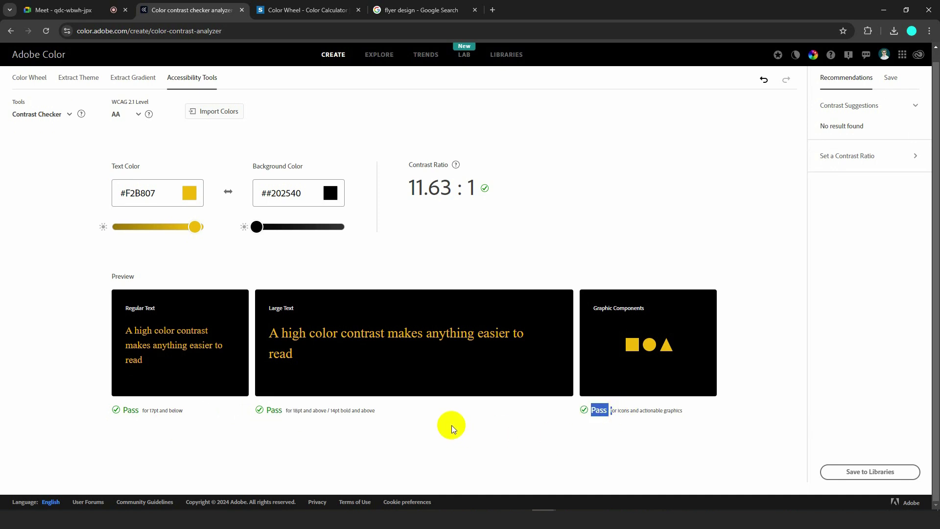
click(714, 516)
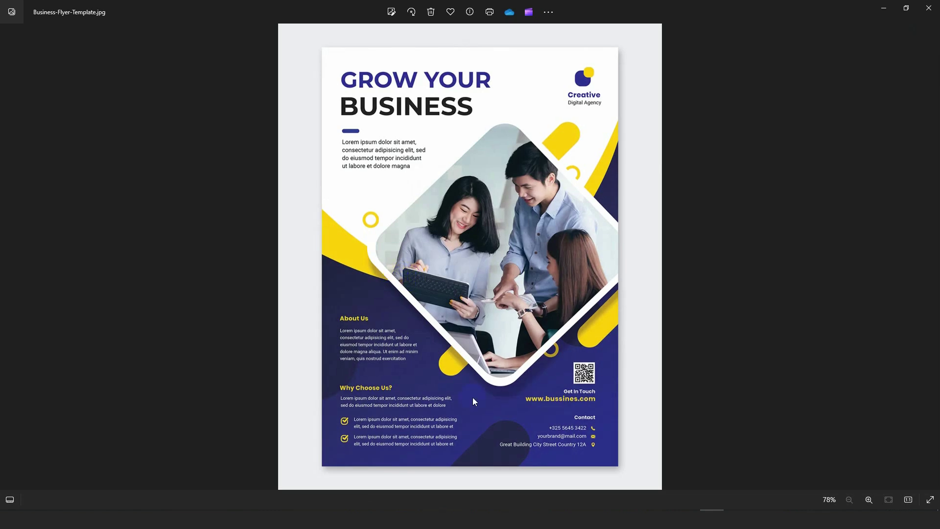
mouse_move(540, 509)
click(490, 488)
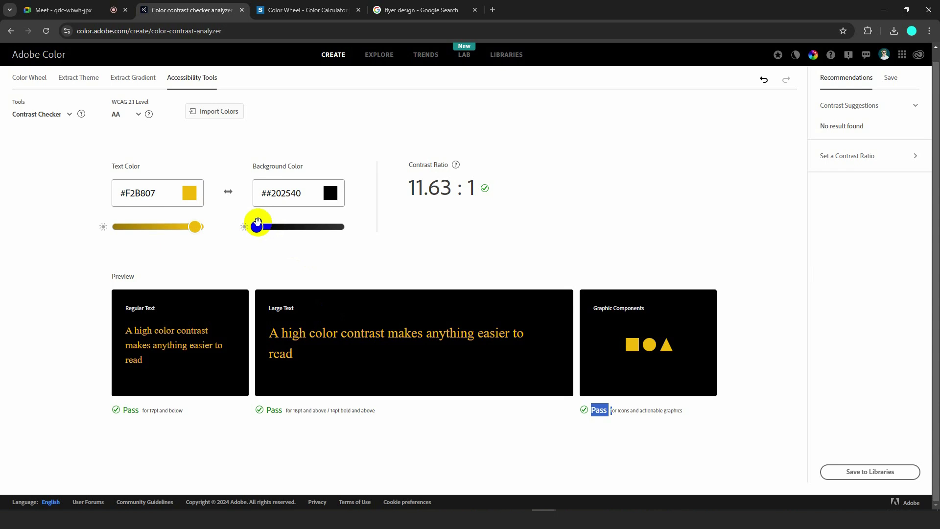
Lighten the background colour to grey #919191, then darken it to #666666, comparing the contrast ratings for each.
drag(256, 225, 275, 371)
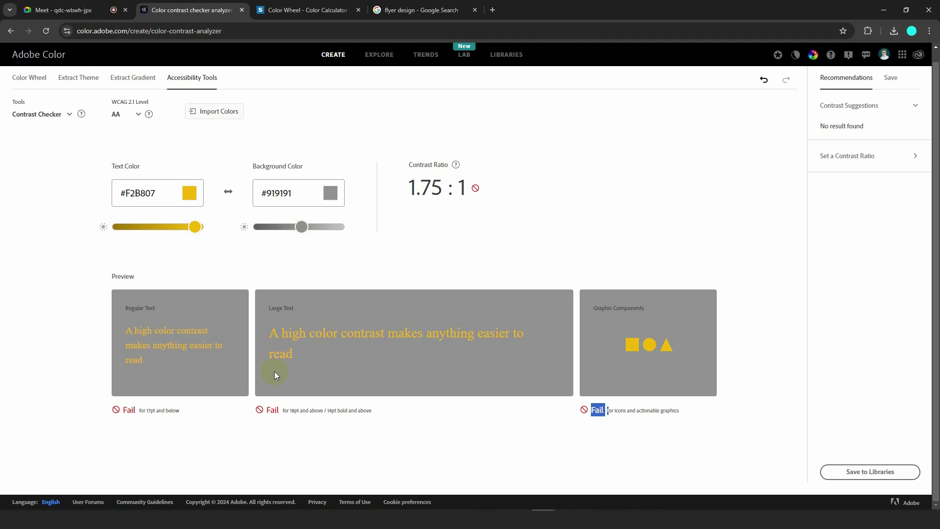
click(314, 418)
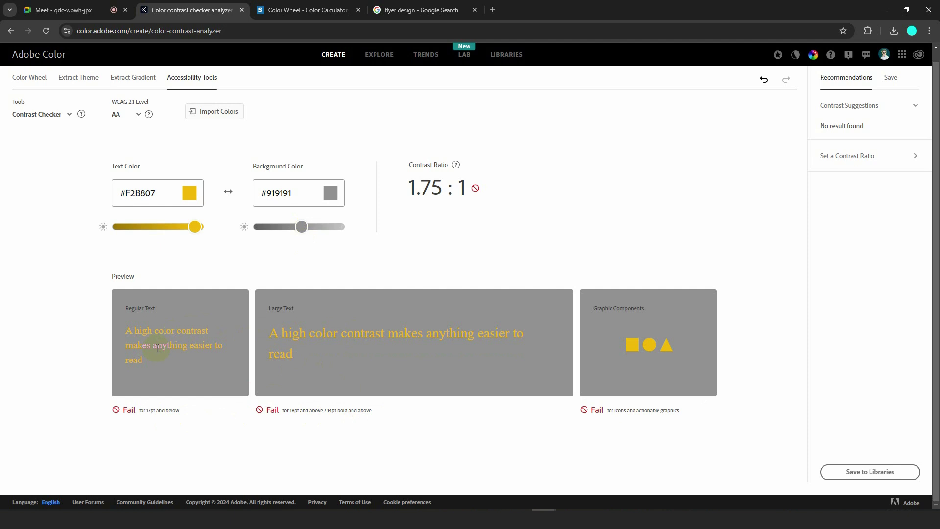
drag(299, 229, 290, 231)
click(283, 424)
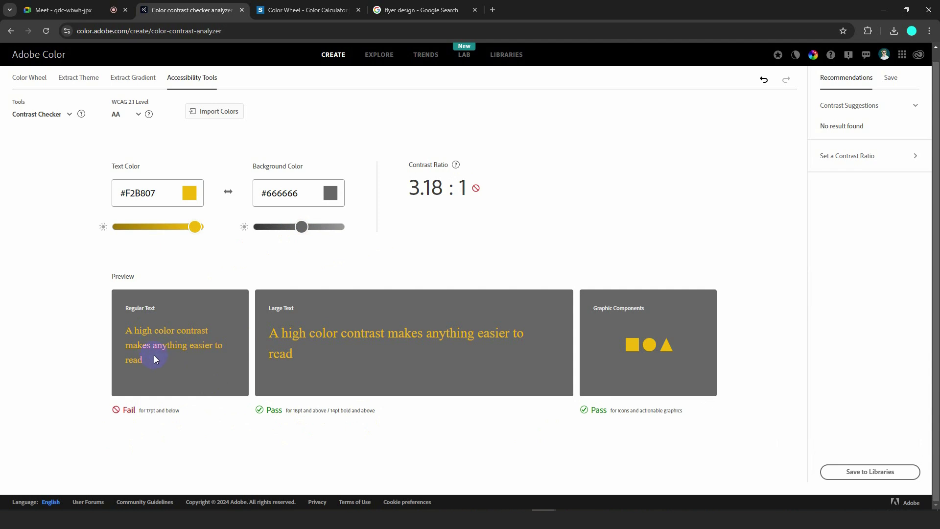
Compare the flyer's small text in the photo viewer with the Contrast Checker's regular text preview.
click(710, 520)
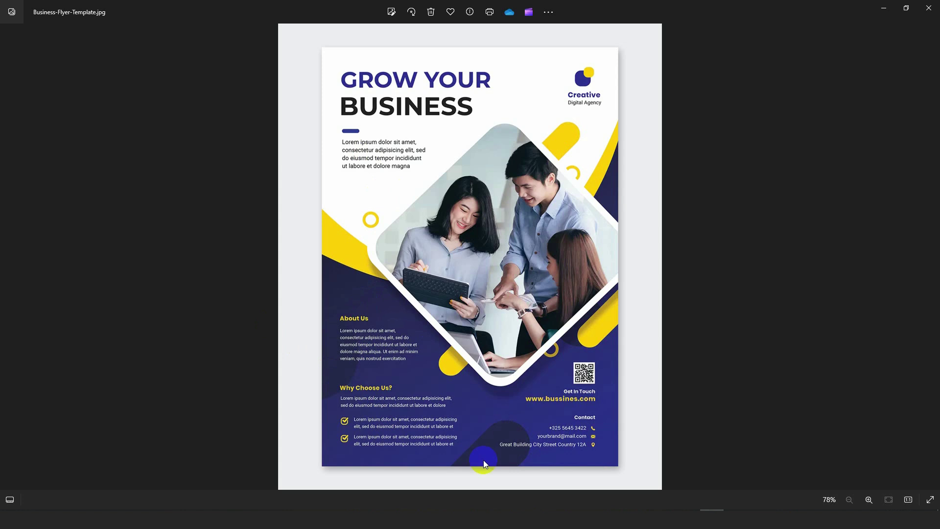
mouse_move(536, 514)
click(506, 487)
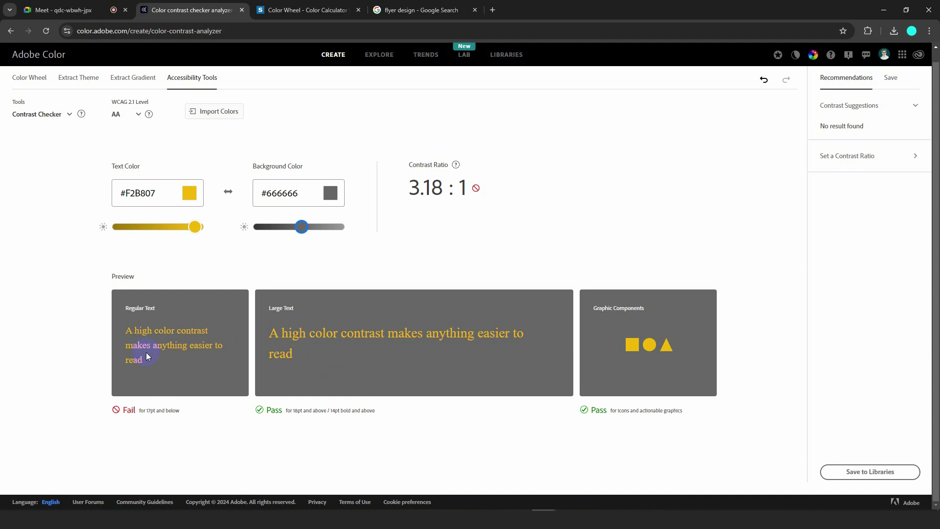
drag(143, 360, 116, 333)
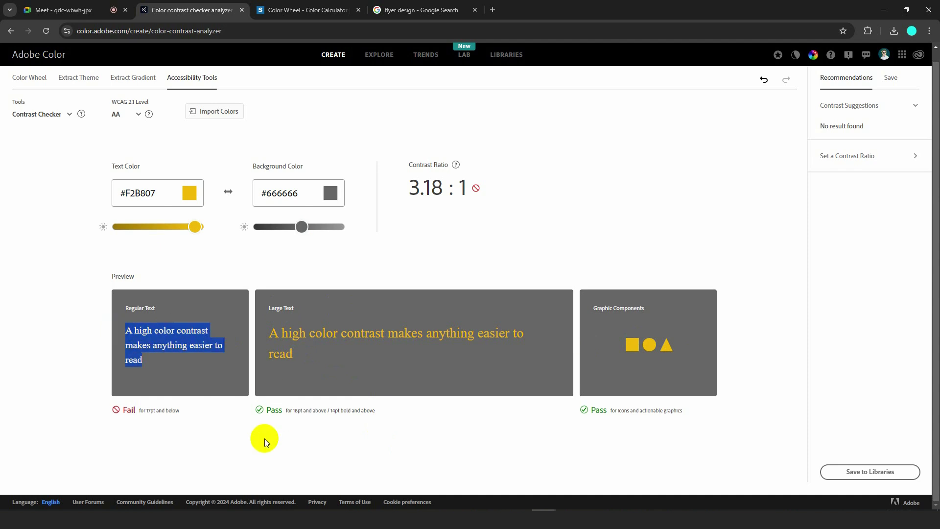
click(375, 247)
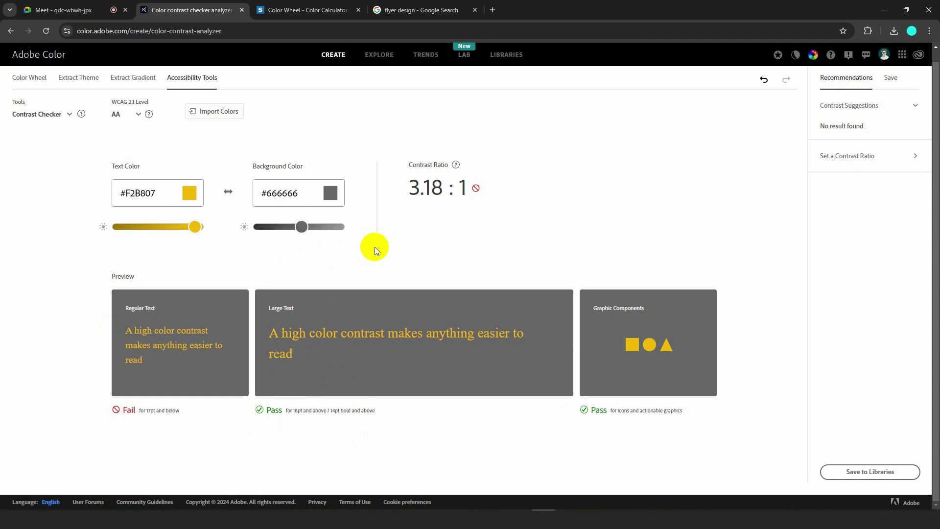
Import text colour #F2F2F2 and background colour #262626 from the business flyer image into the Contrast Checker.
click(203, 116)
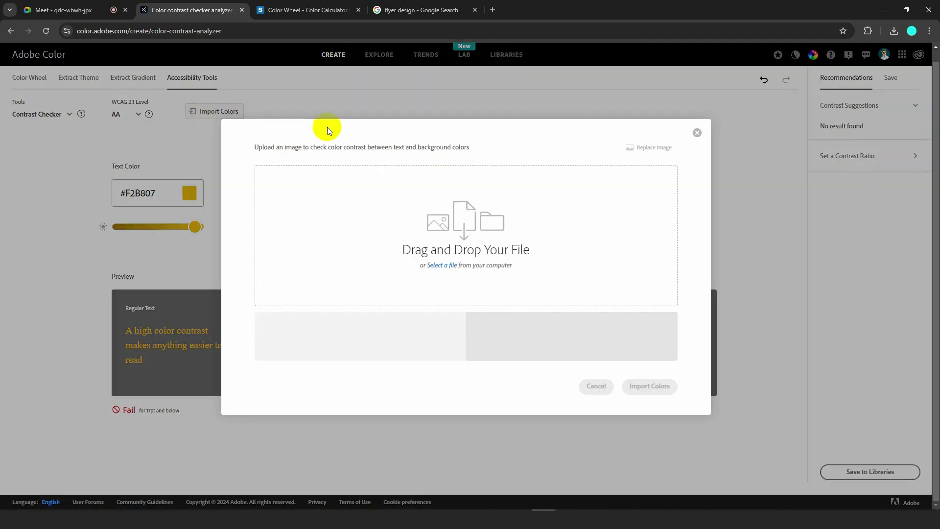
click(439, 267)
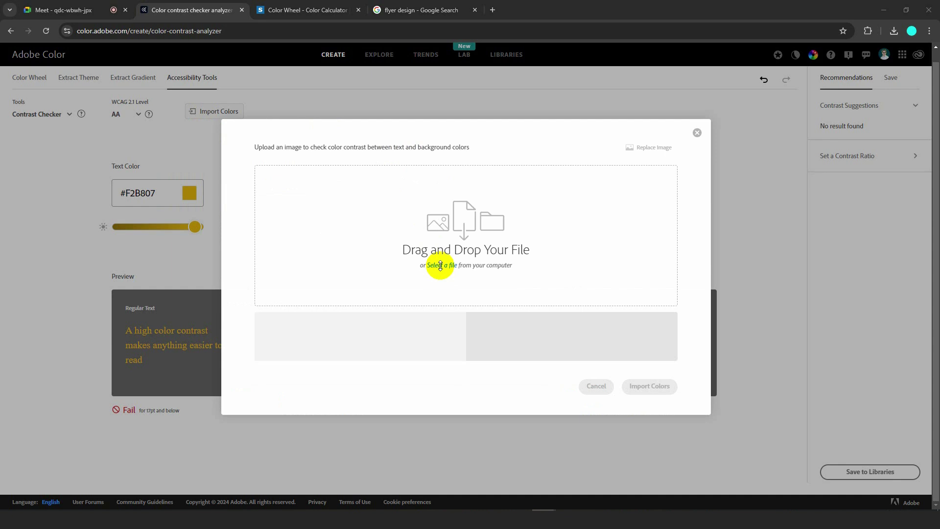
click(116, 89)
click(387, 251)
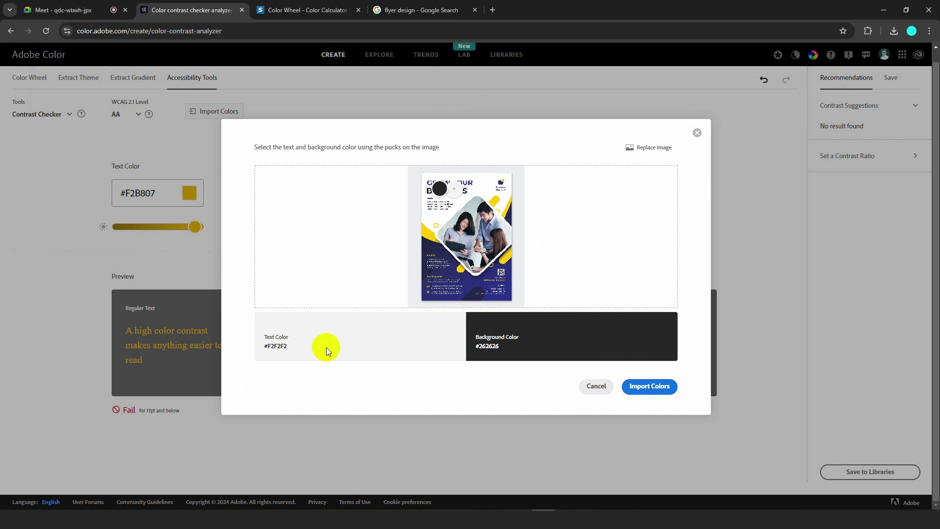
click(645, 387)
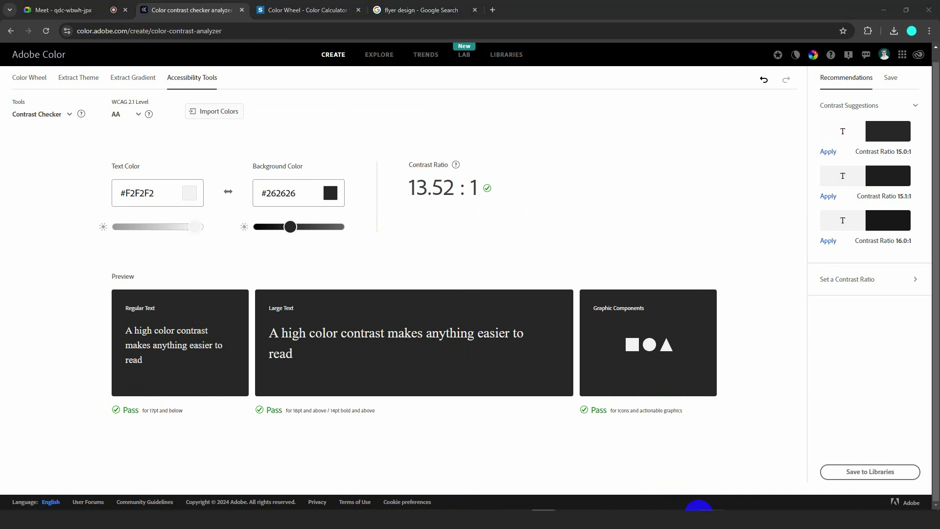
Close the flyer in the photo viewer, plus the colour calculator and contrast checker pages.
click(693, 510)
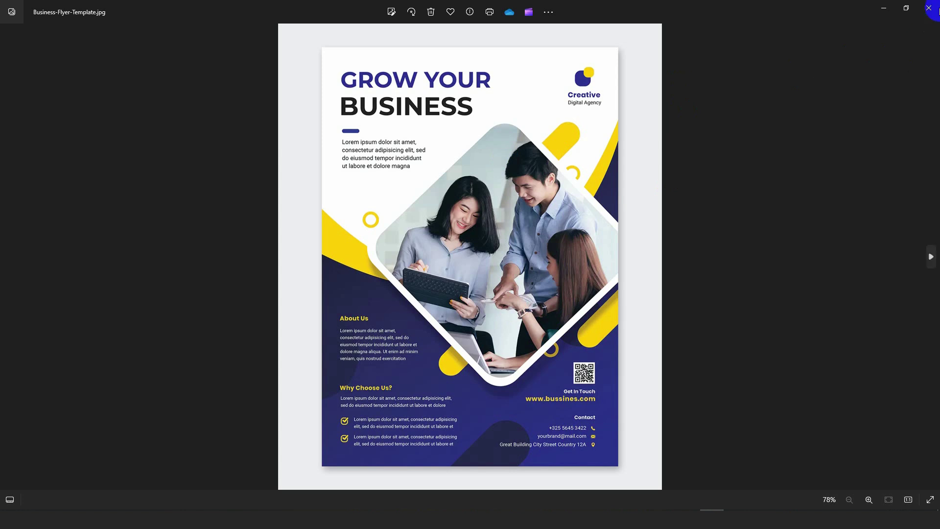
click(929, 7)
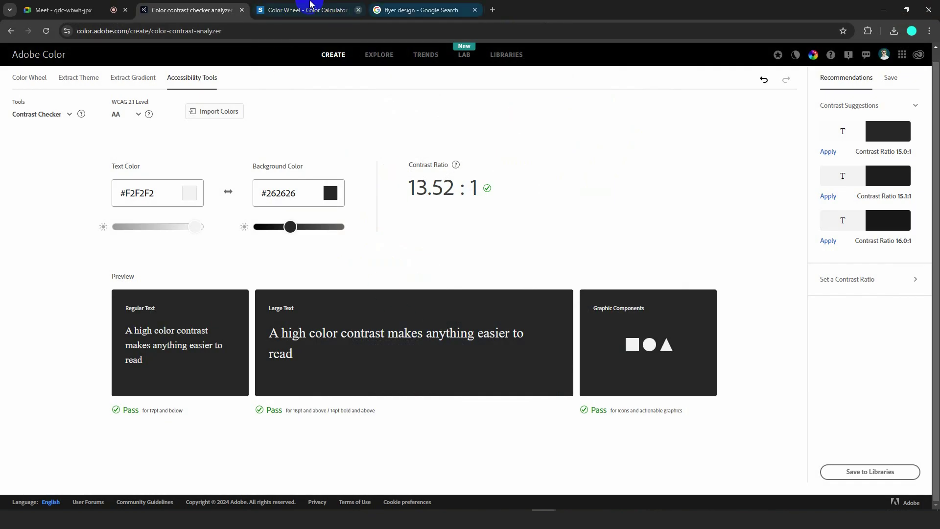
middle_click(293, 2)
middle_click(201, 4)
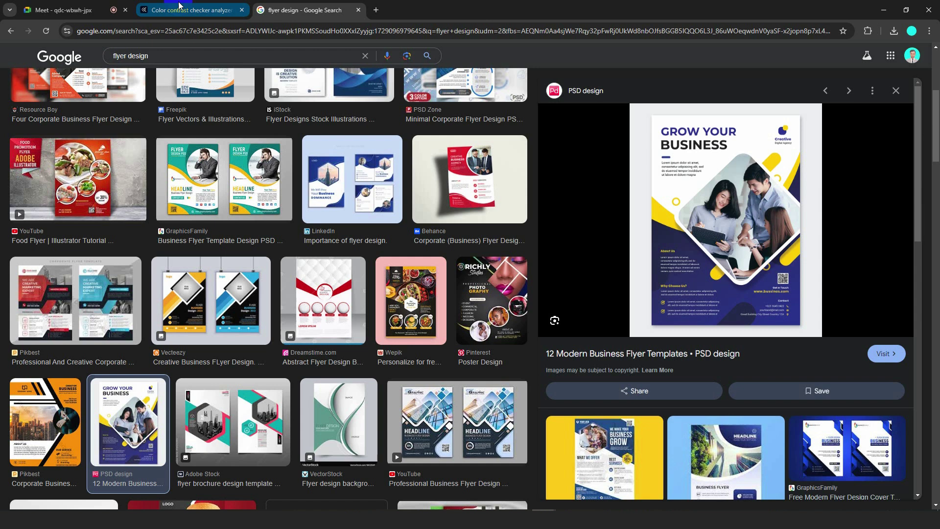
Search the web for "color hunt" and open the Color Hunt palettes website.
scroll(221, 172, up, 6)
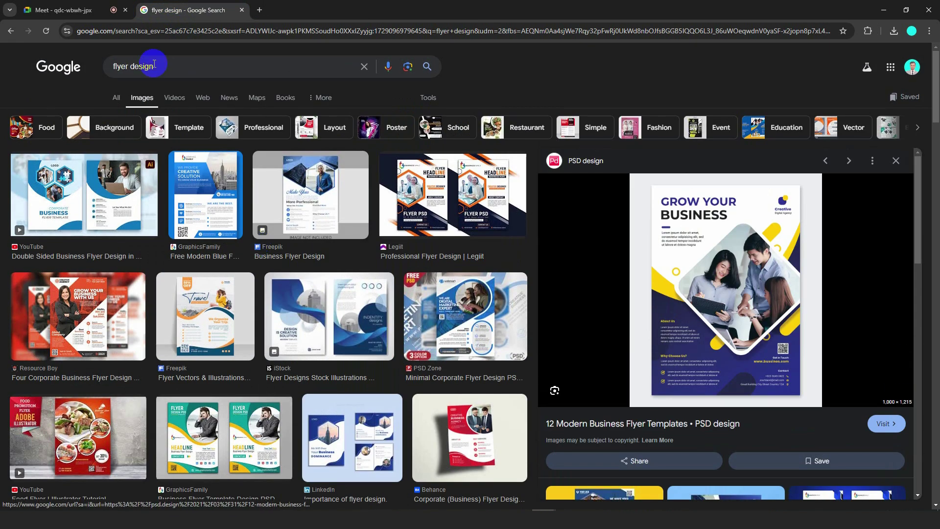
click(174, 31)
triple_click(173, 32)
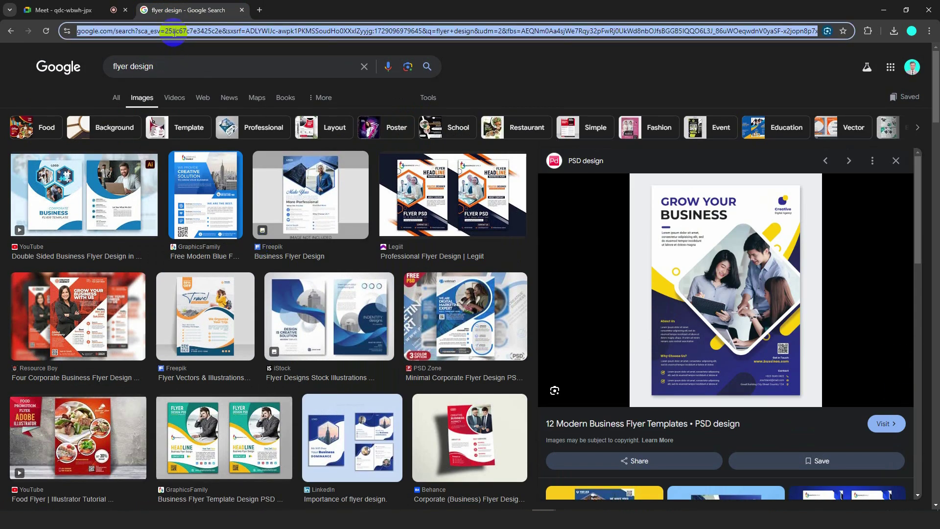
text(color )
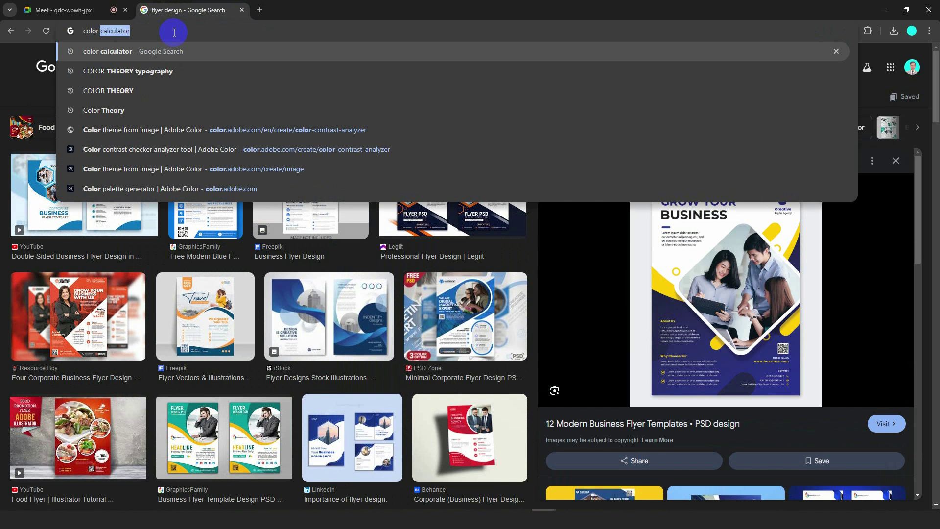
text(hunt)
key(Return)
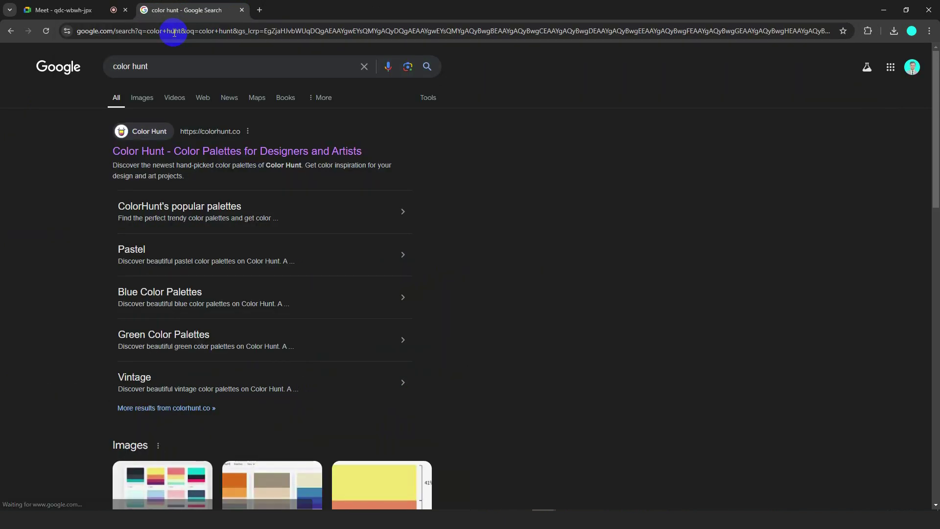
click(205, 151)
click(204, 31)
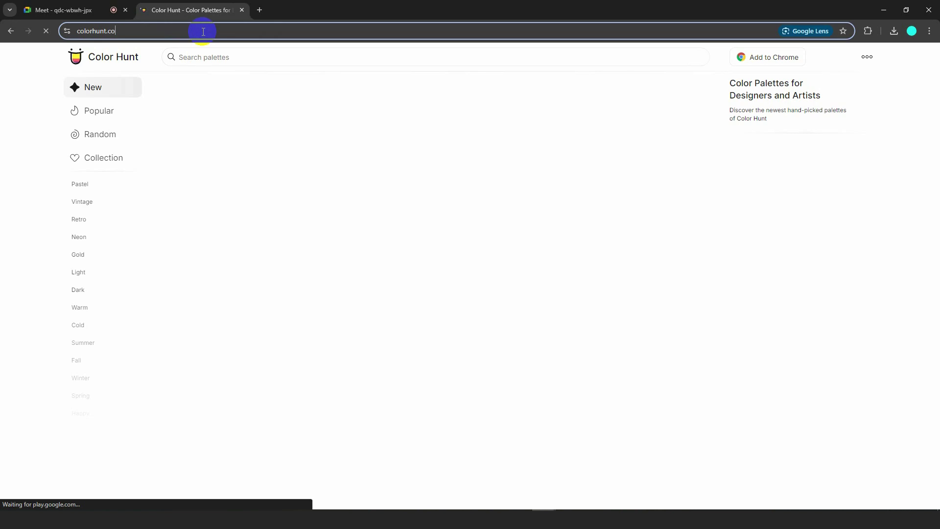
click(65, 8)
click(783, 449)
text(https://colorhunt.co/)
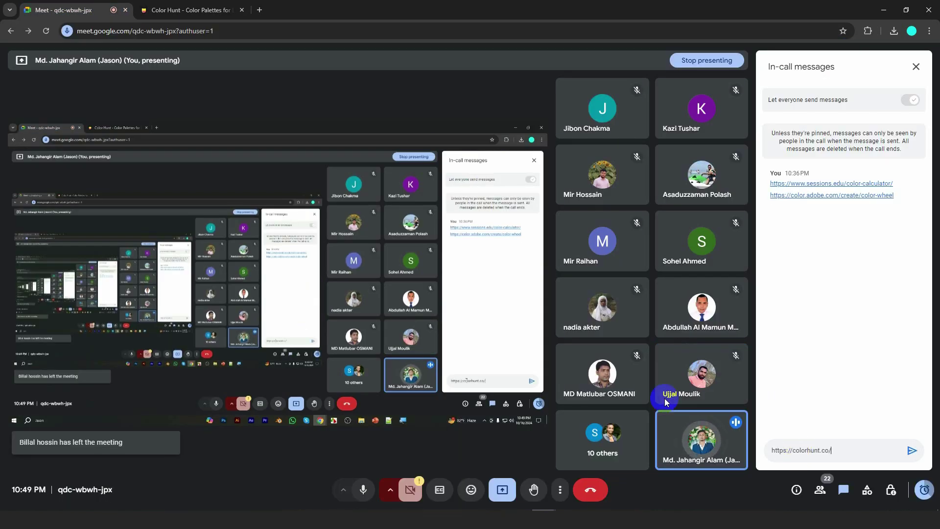
key(Return)
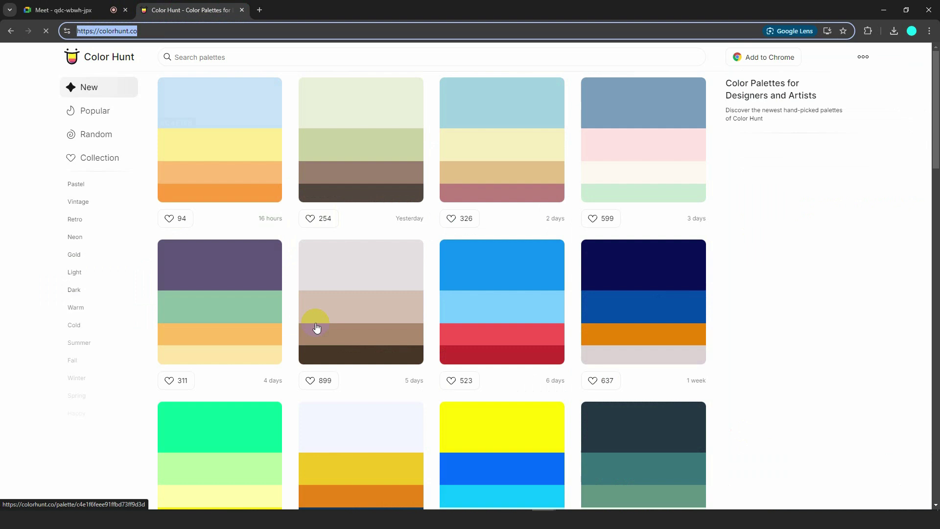
click(196, 10)
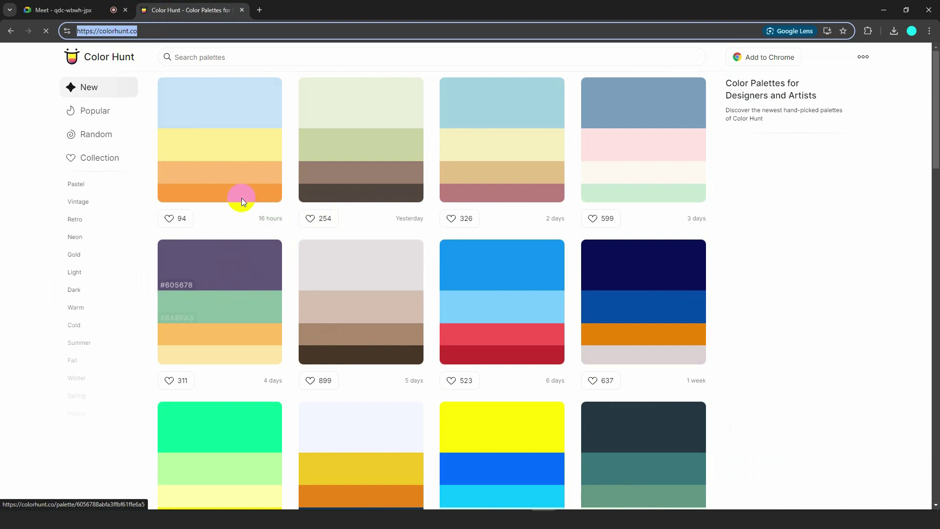
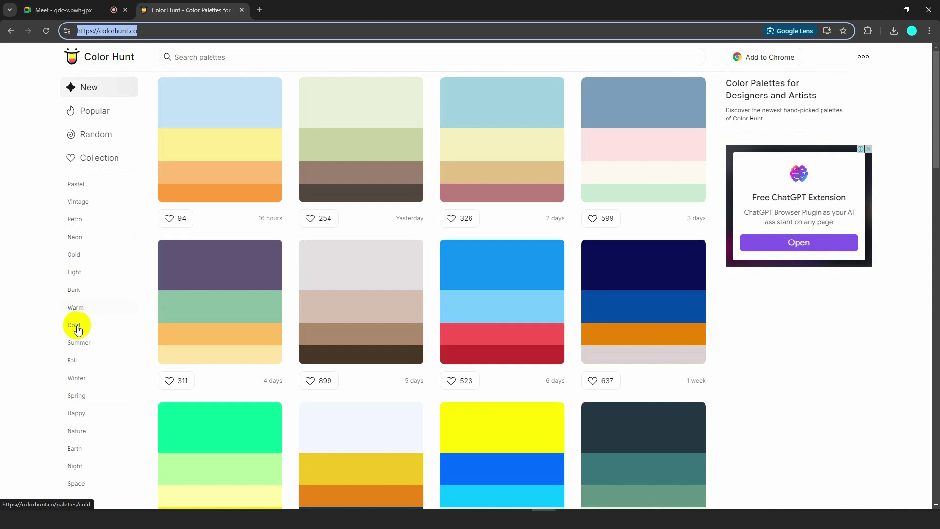
Look through Color Hunt's palette categories and new palettes, viewing the first palette's detail page before returning to the list.
scroll(81, 448, down, 5)
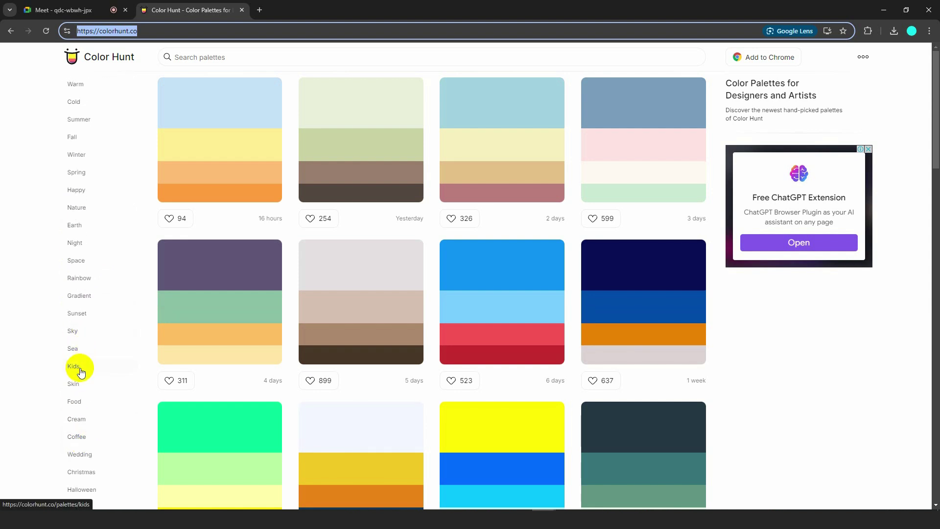
scroll(81, 372, up, 5)
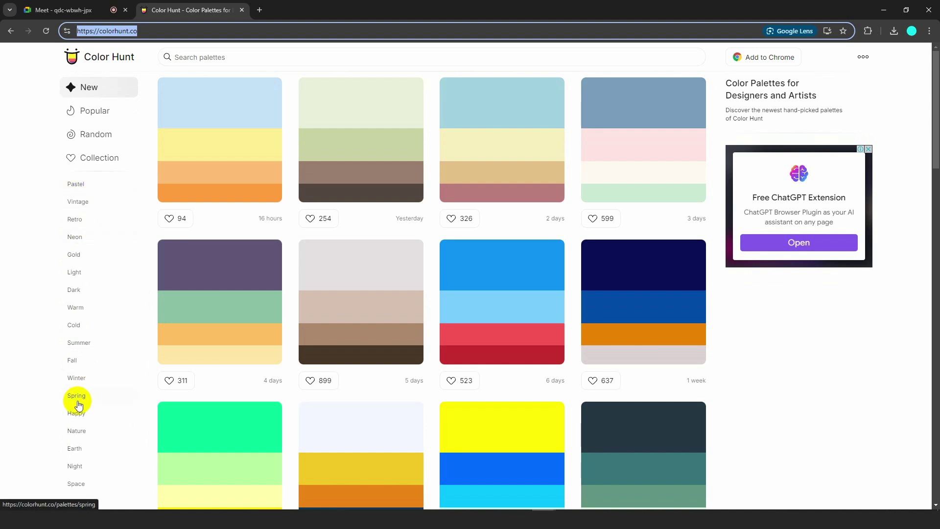
click(91, 88)
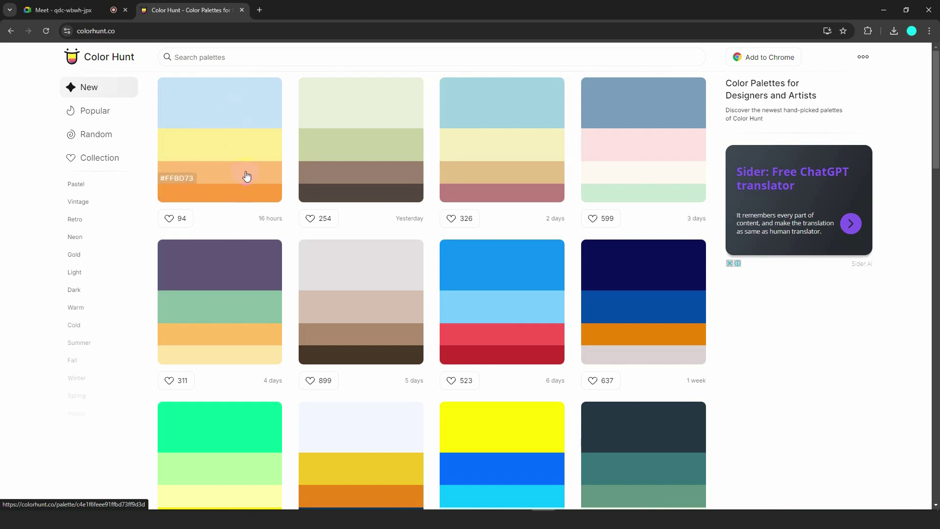
click(231, 118)
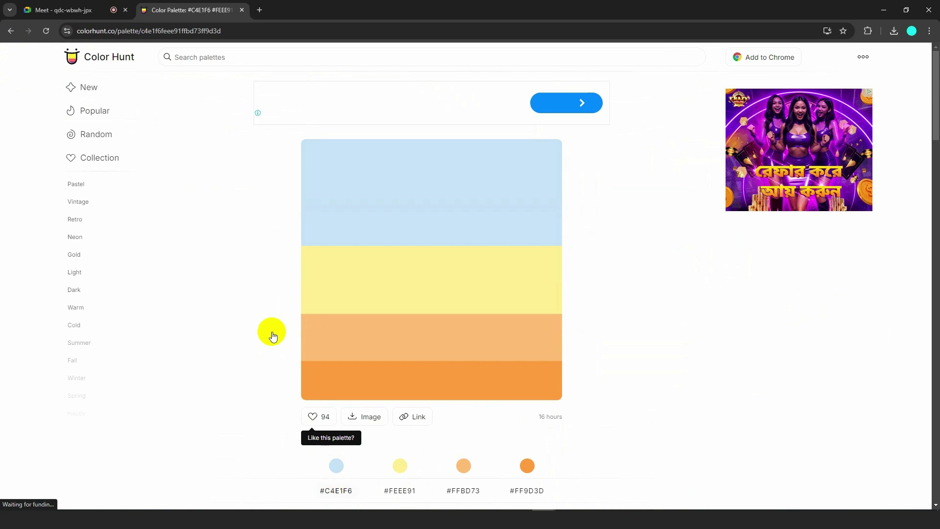
click(12, 31)
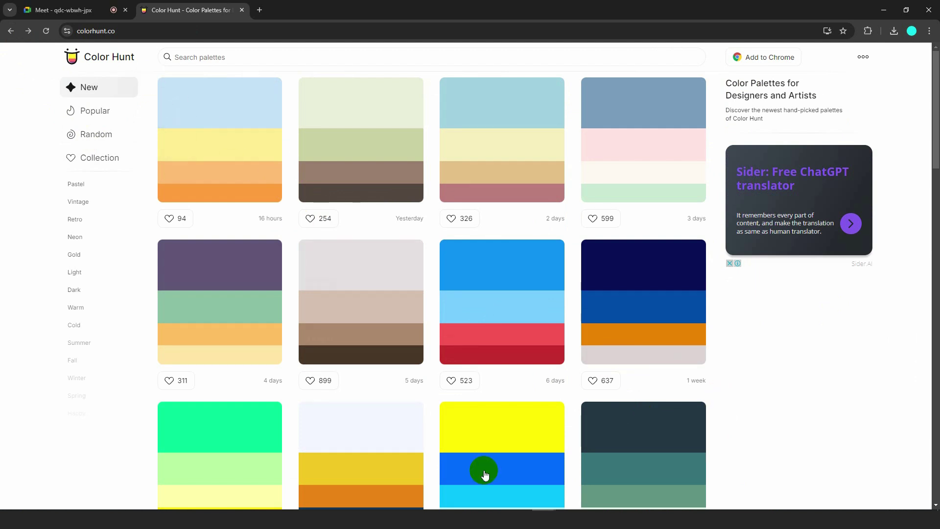
Capture the blue, yellow and orange first palette to the clipboard as a screenshot of about 286 by 279 px.
click(831, 520)
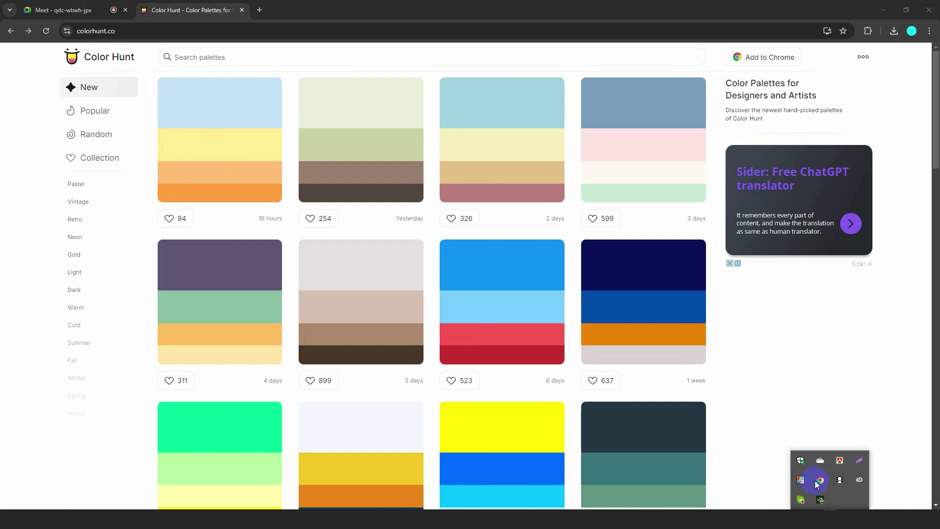
click(860, 461)
drag(149, 72, 289, 209)
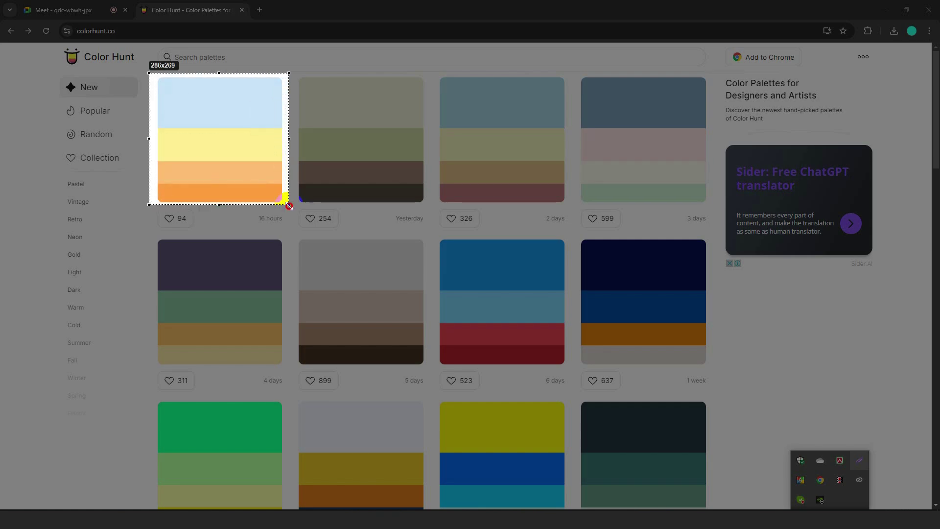
click(257, 219)
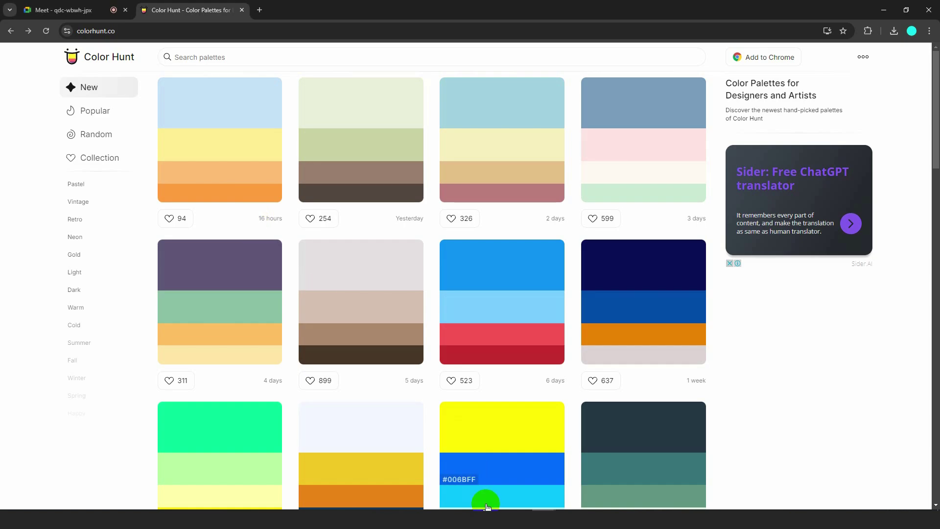
Paste the palette screenshot into the Illustrator document and place it outside the artboard, beside its left edge.
click(405, 518)
key(ctrl+v)
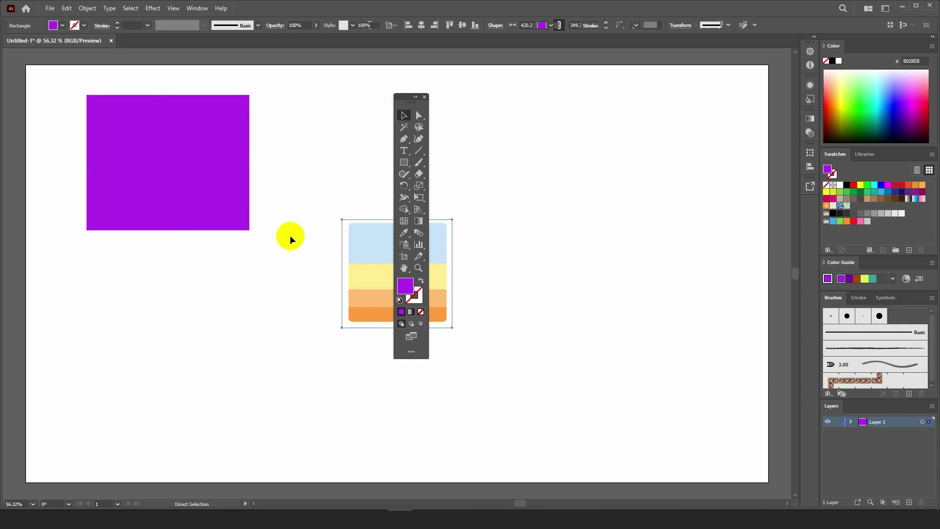
scroll(290, 236, down, 2)
drag(340, 238, 191, 268)
scroll(192, 268, up, 3)
scroll(236, 293, down, 2)
drag(236, 291, 69, 156)
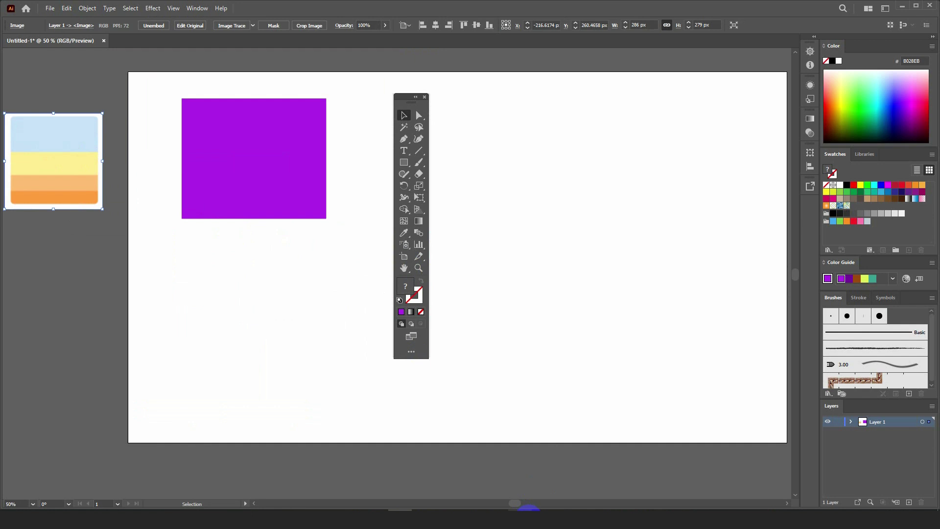
Switch back to Color Hunt in the browser and dismiss the advertisement beside the palettes.
mouse_move(542, 519)
click(481, 482)
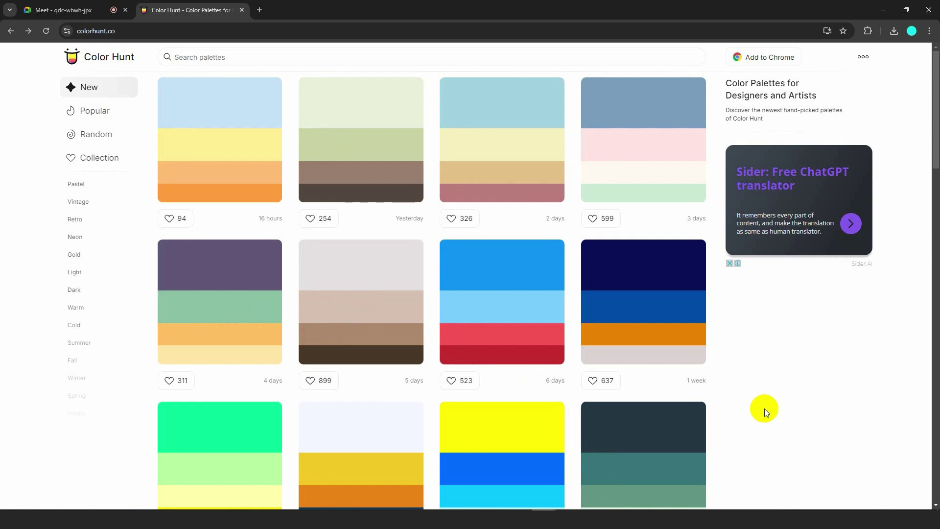
click(726, 265)
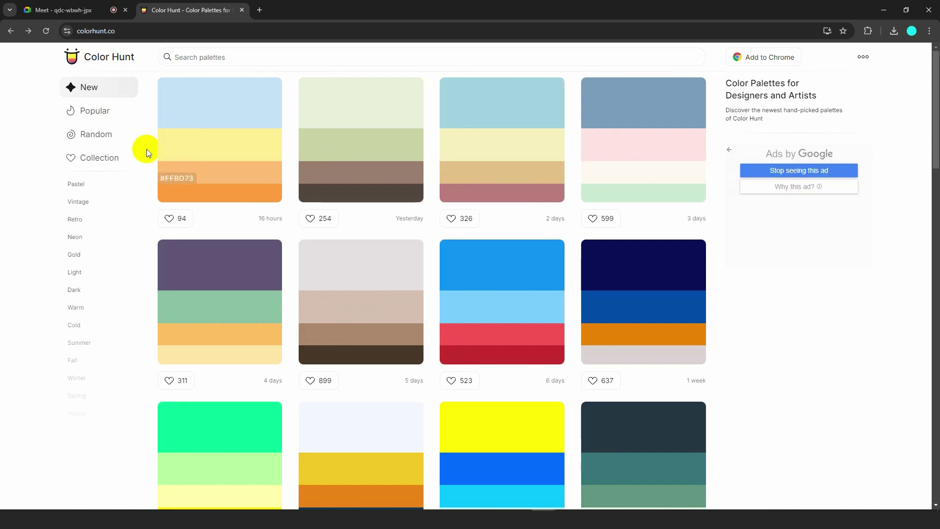
Show Color Hunt's popular palettes of the month and browse through them.
click(104, 114)
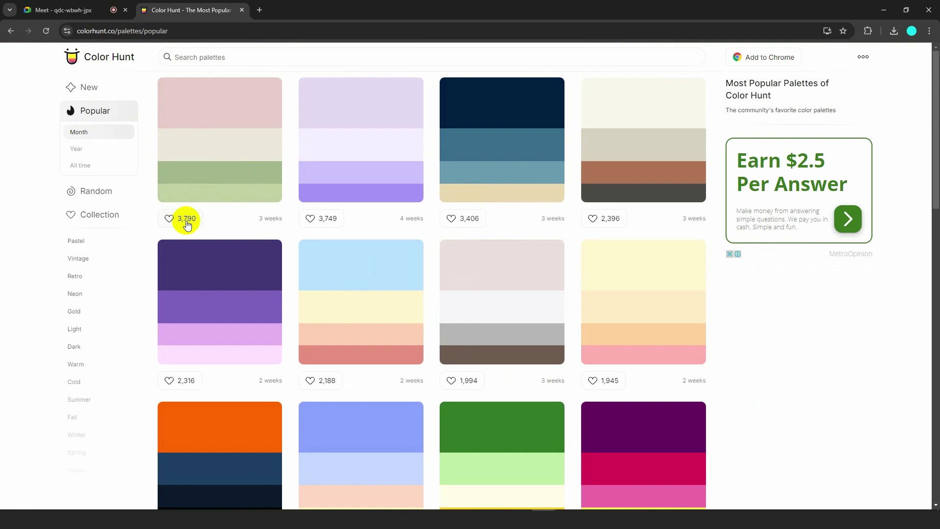
scroll(409, 264, down, 1)
scroll(470, 221, up, 1)
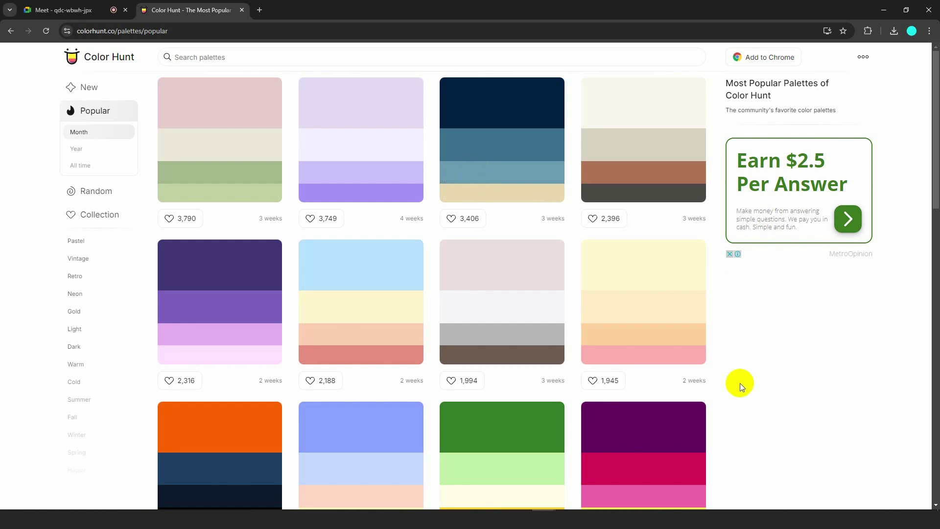
mouse_move(473, 158)
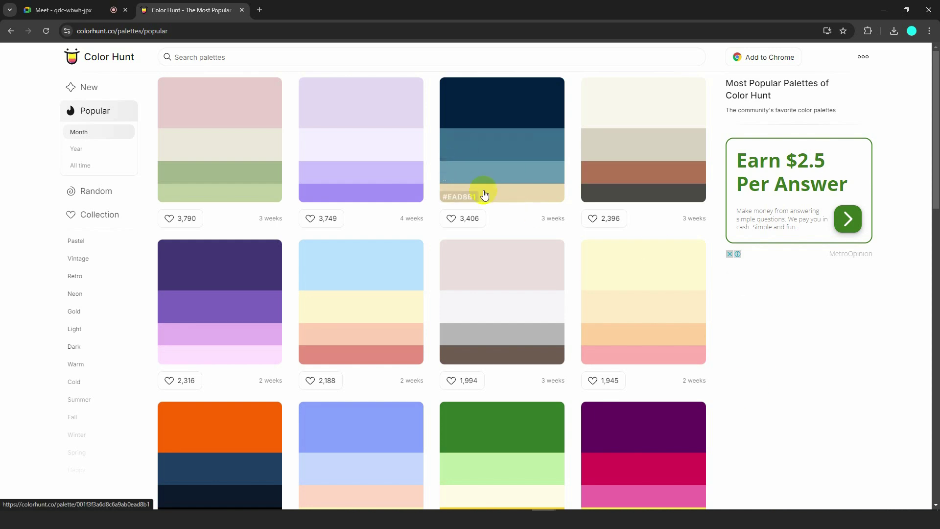
scroll(484, 191, down, 5)
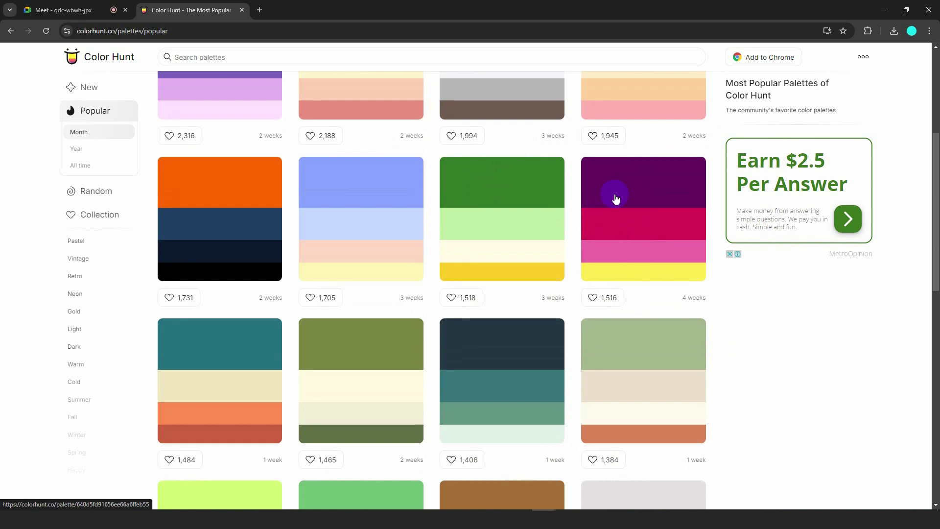
scroll(620, 294, down, 5)
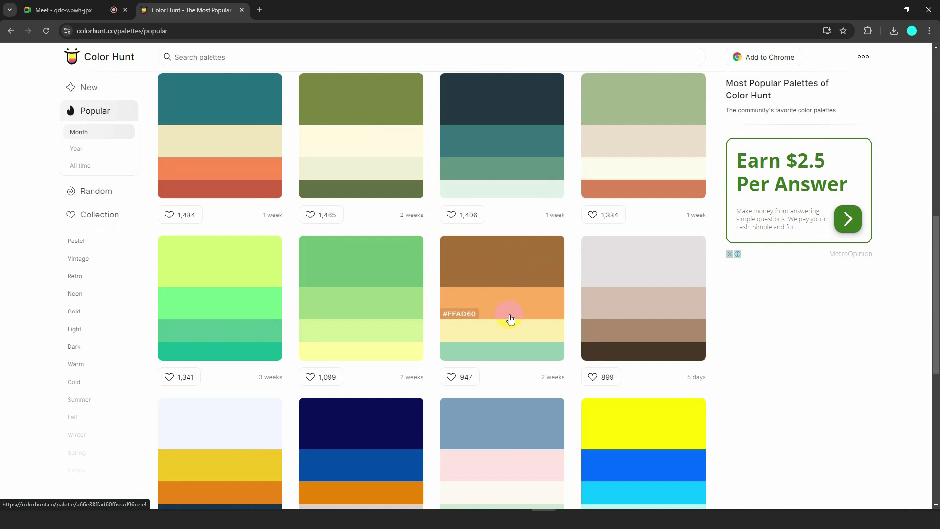
scroll(513, 317, down, 4)
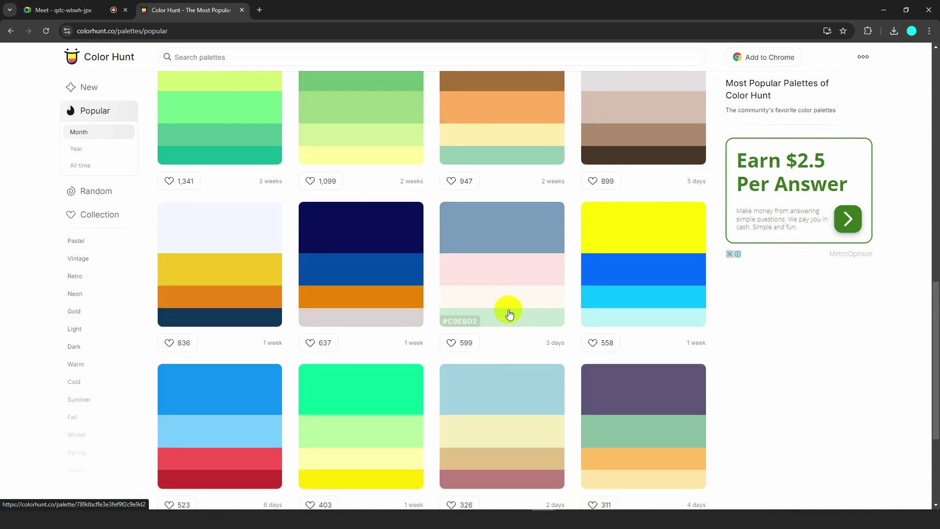
scroll(59, 273, up, 12)
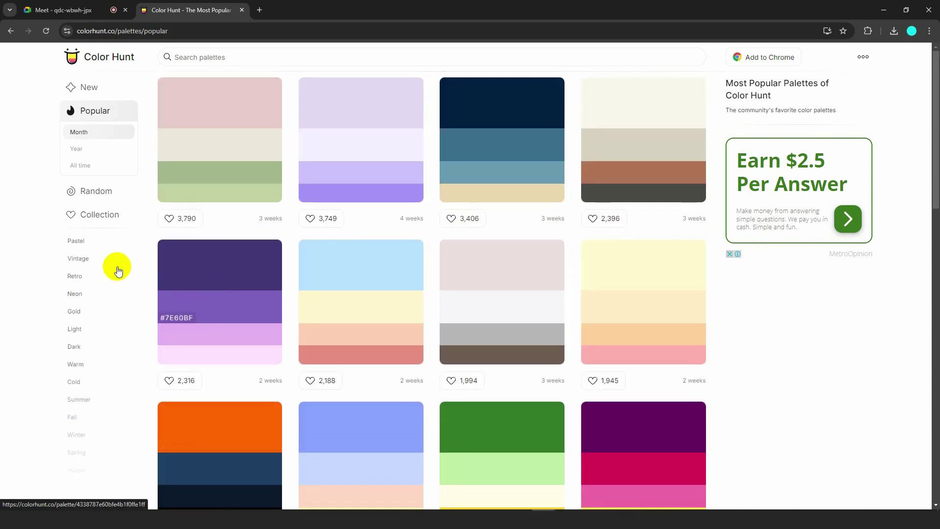
Show Color Hunt's palettes for the Sky tag and browse through the collection.
scroll(78, 300, down, 5)
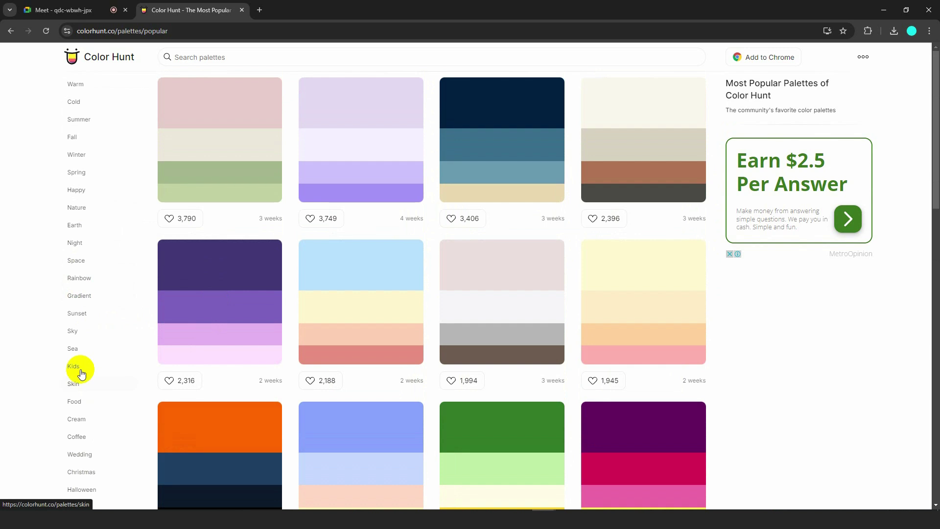
click(73, 333)
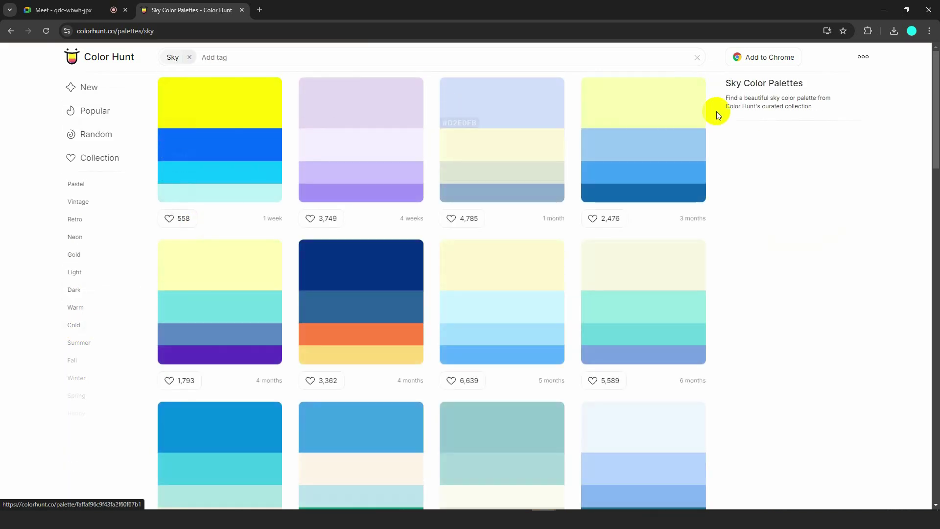
scroll(399, 231, down, 10)
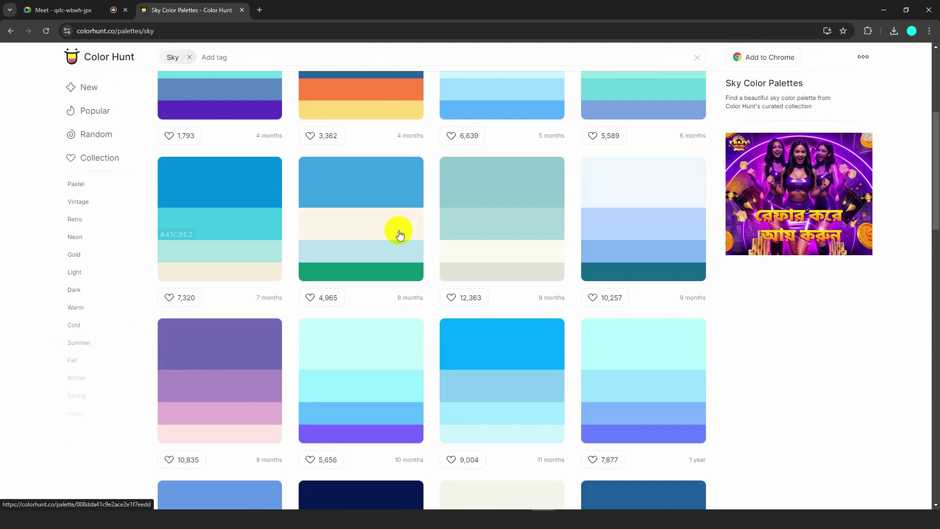
scroll(526, 328, down, 9)
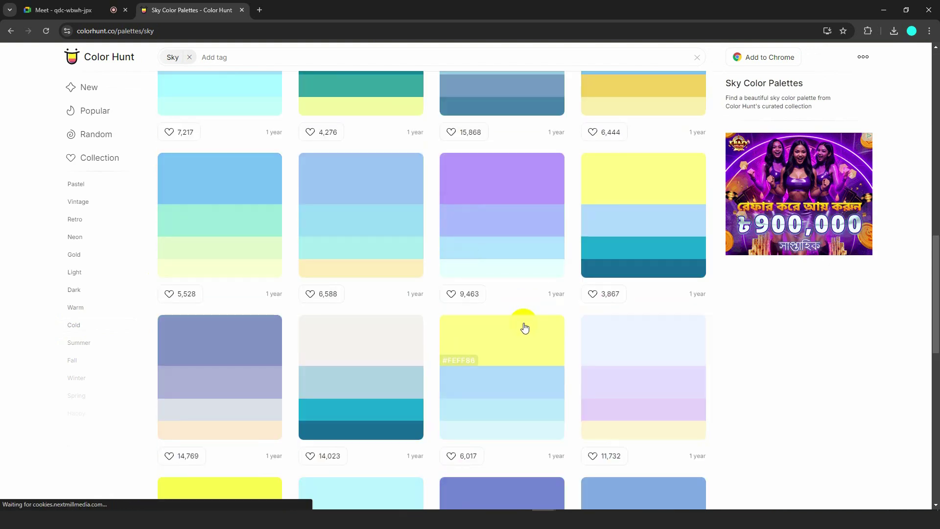
scroll(523, 326, down, 8)
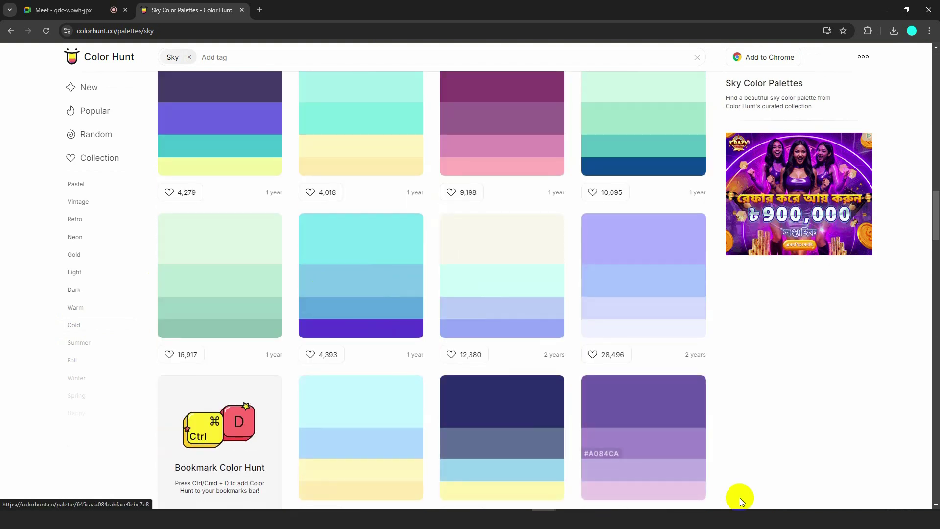
Show the hidden icons of the Windows system tray.
click(830, 519)
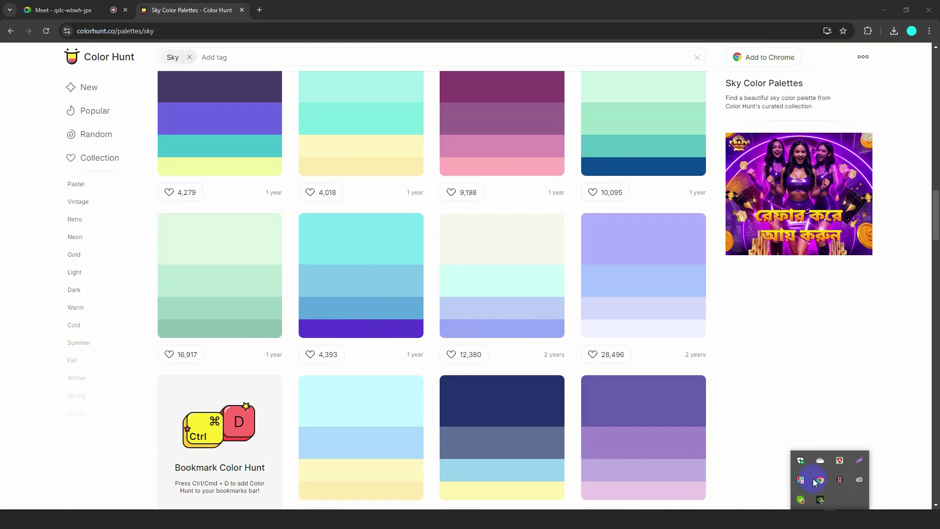
Capture the turquoise, blue and purple sky palette as a 299x286 screenshot and copy it to the clipboard.
key(Print)
drag(288, 204, 434, 344)
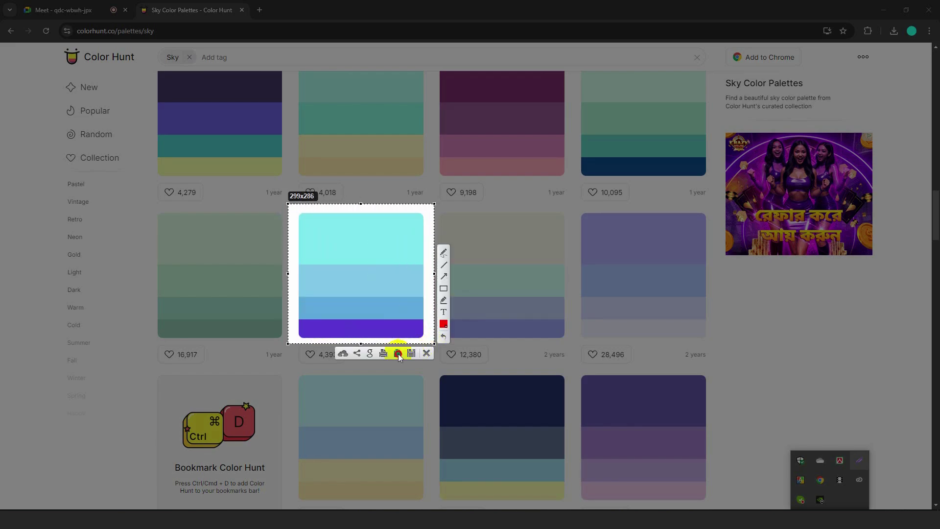
click(398, 354)
Switch to Illustrator, paste the captured palette and place it outside the artboard below the blue-to-orange palette.
click(419, 518)
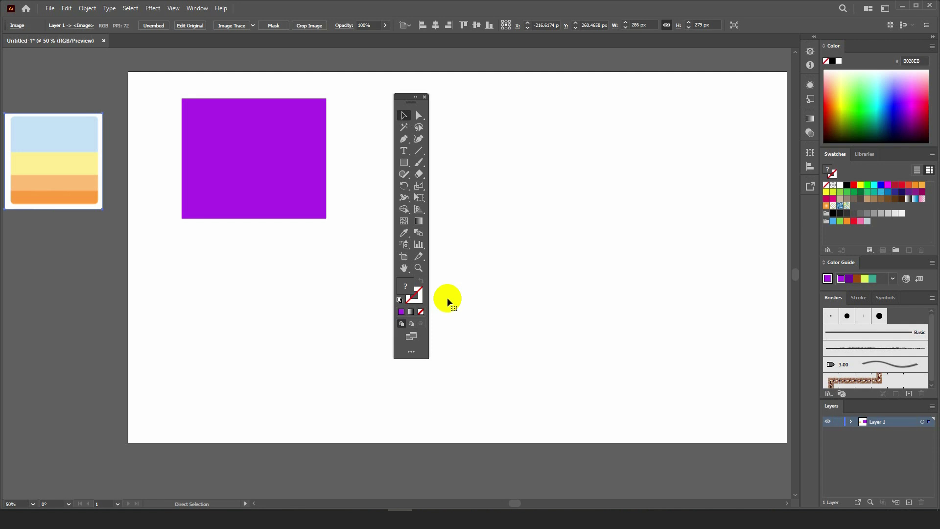
key(ctrl+v)
drag(373, 257, 36, 263)
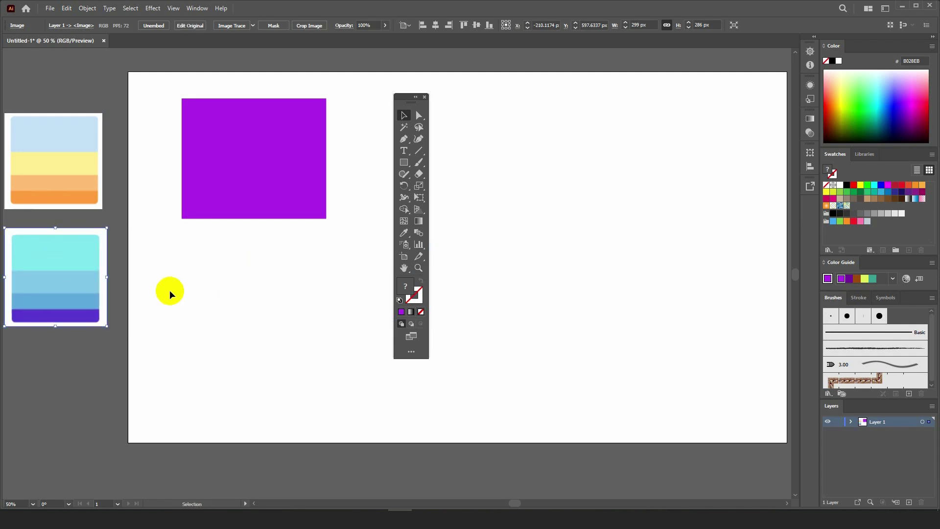
drag(169, 290, 226, 282)
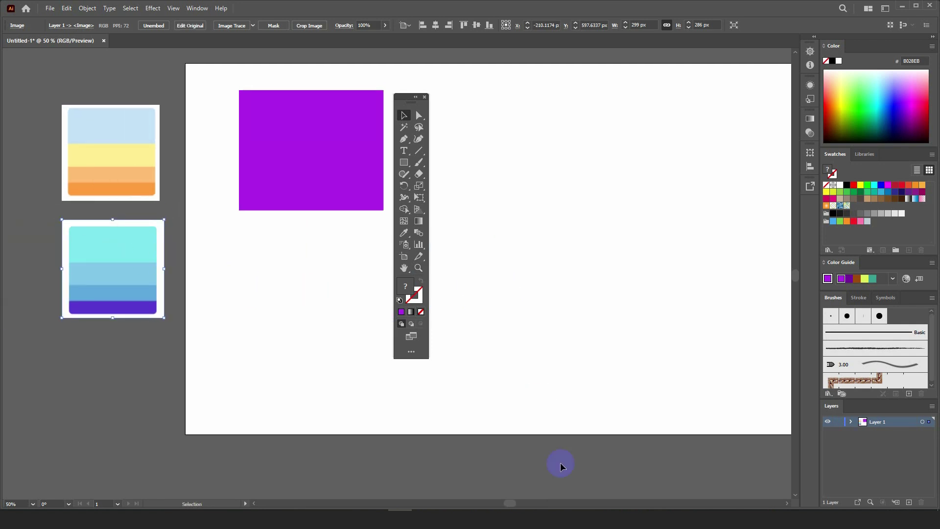
Switch to Chrome, look back through the sky palettes and replace the Color Hunt tab with a new one.
click(542, 520)
click(485, 473)
scroll(378, 321, up, 15)
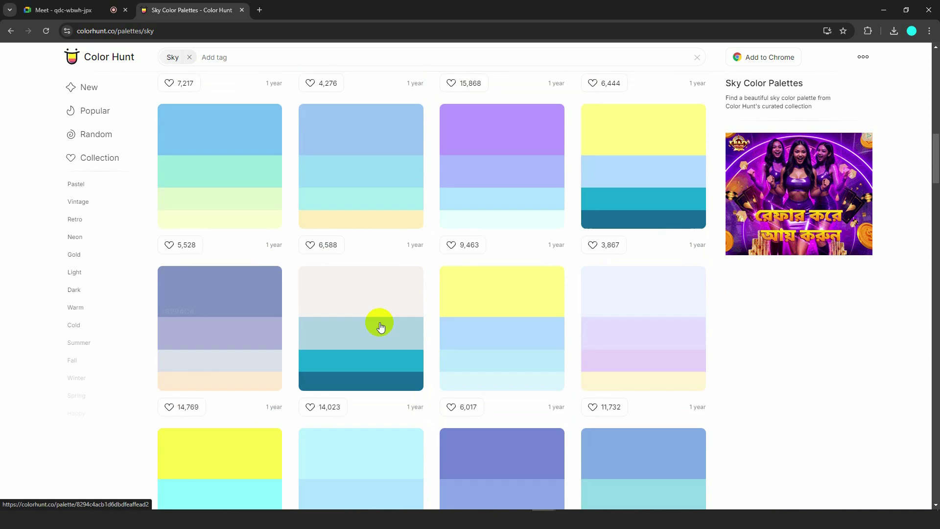
scroll(385, 310, up, 3)
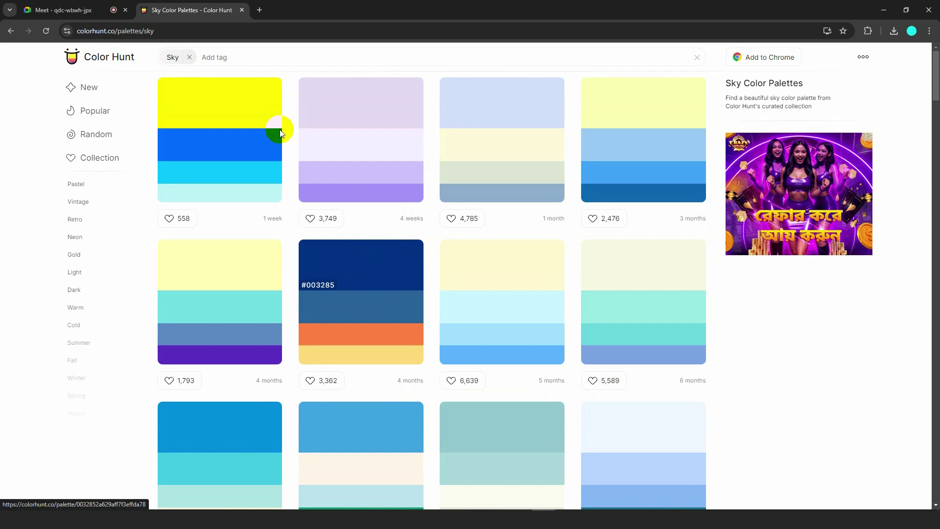
click(260, 10)
middle_click(210, 6)
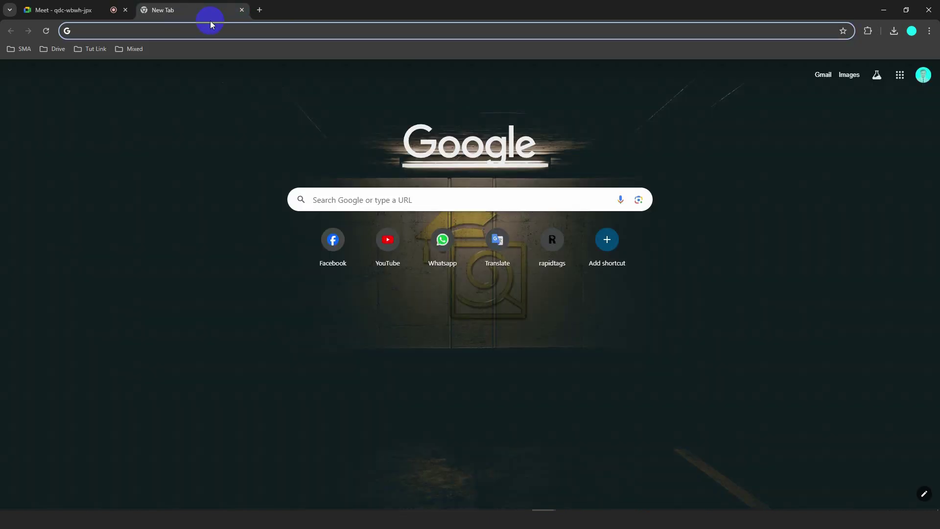
Search Google for "friuts shop" and show the image results.
click(199, 31)
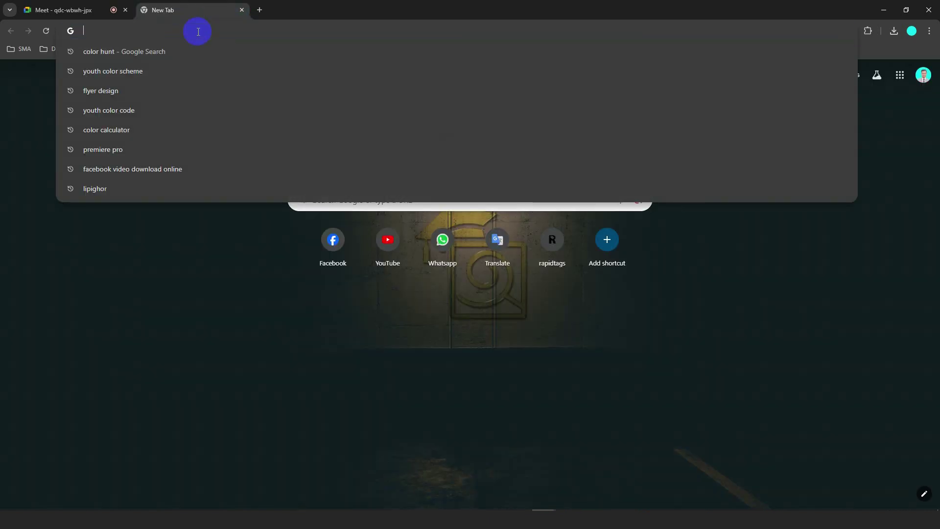
text(fru)
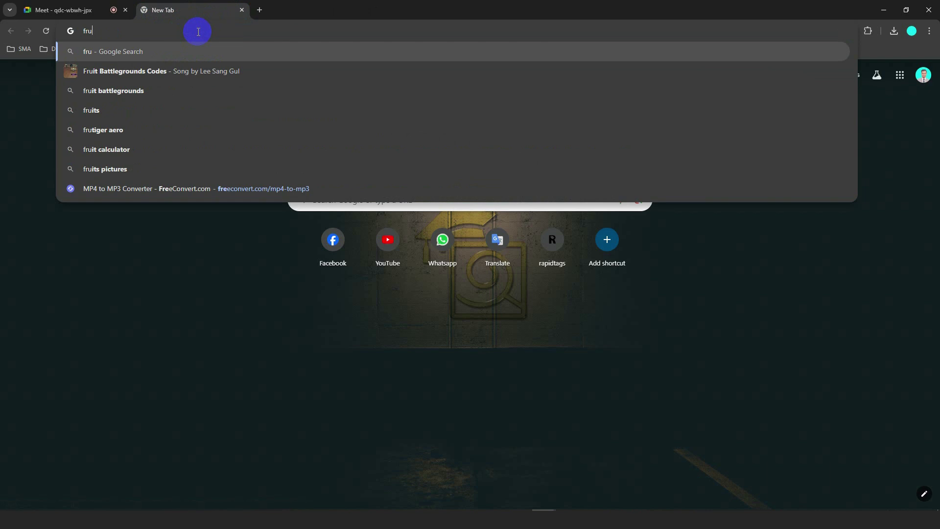
key(BackSpace)
key(BackSpace)
key(BackSpace)
text(friuts )
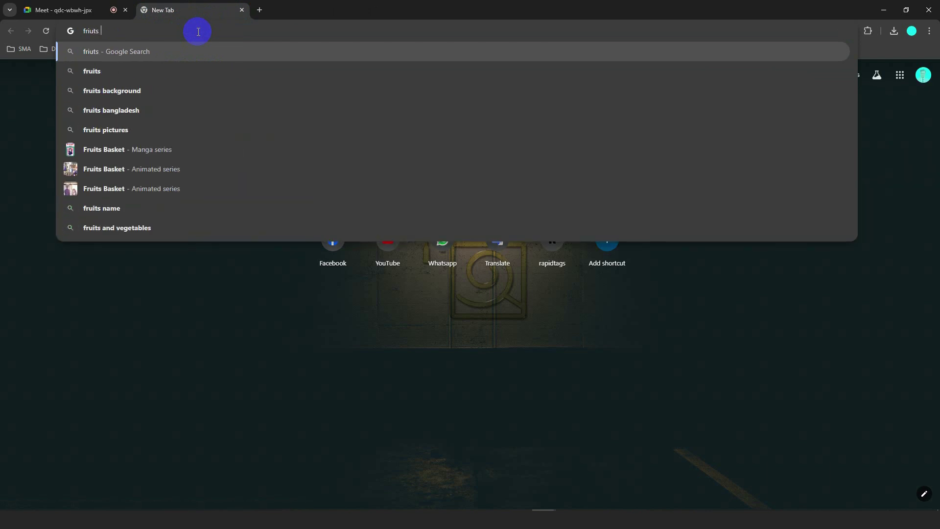
text(shop)
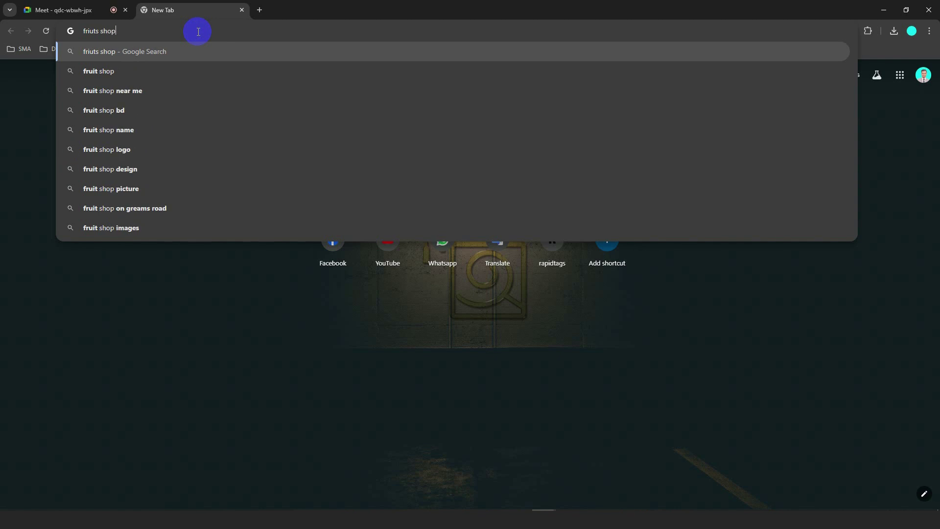
key(Return)
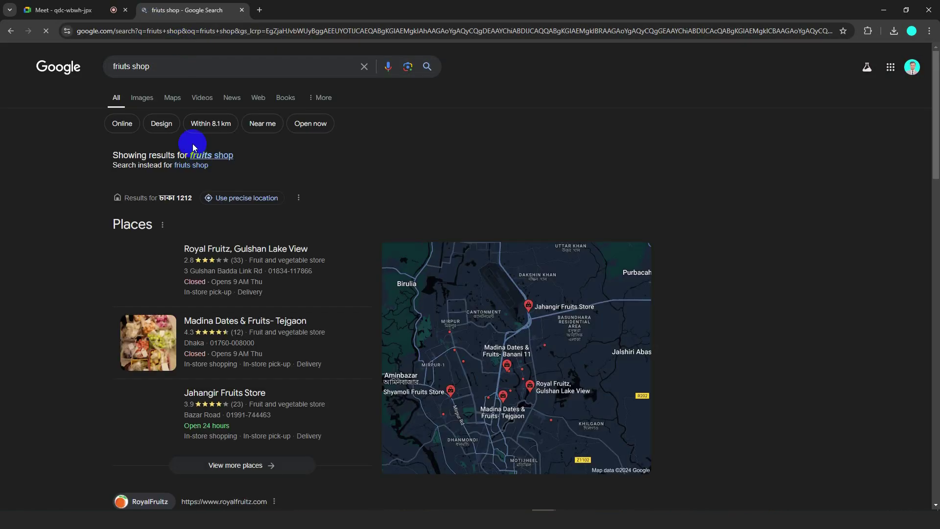
click(142, 97)
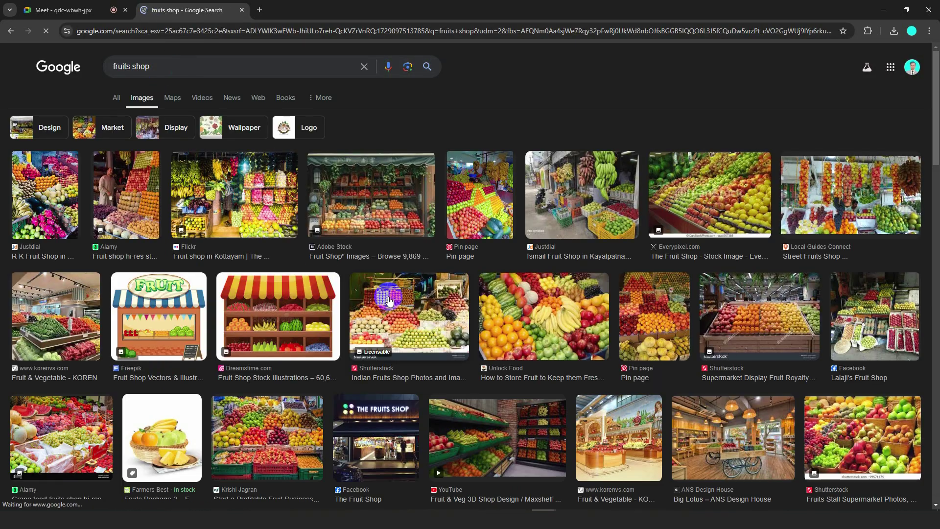
Copy the Flickr photo of the fruit shop in Kottayam and paste it into the Illustrator document.
click(241, 194)
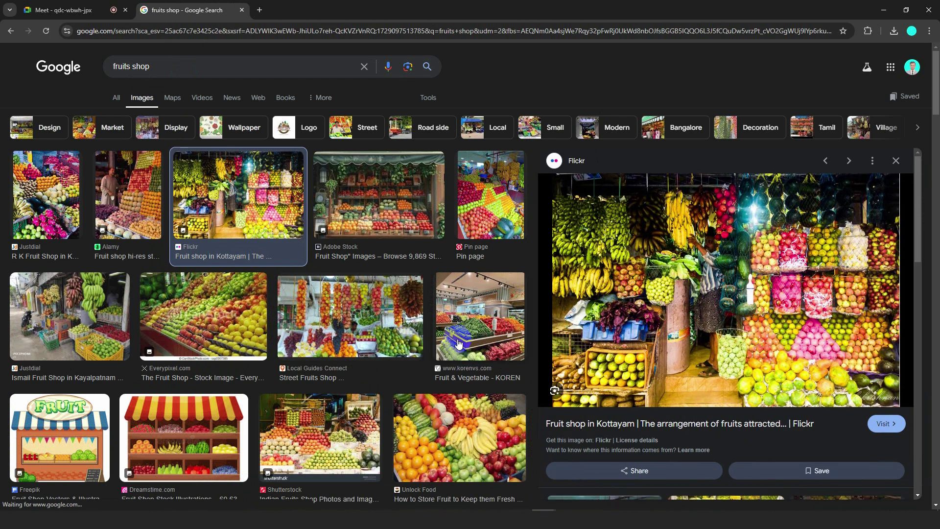
right_click(650, 209)
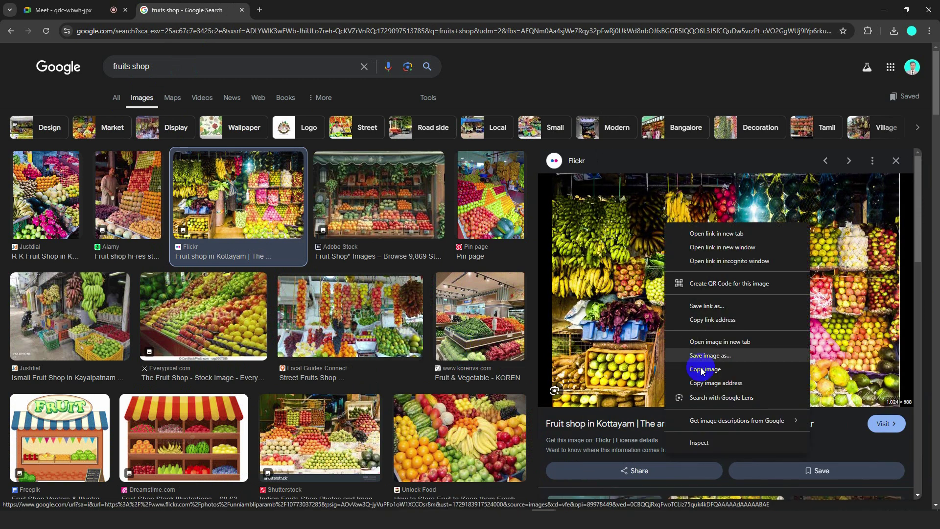
click(704, 373)
key(alt+Tab)
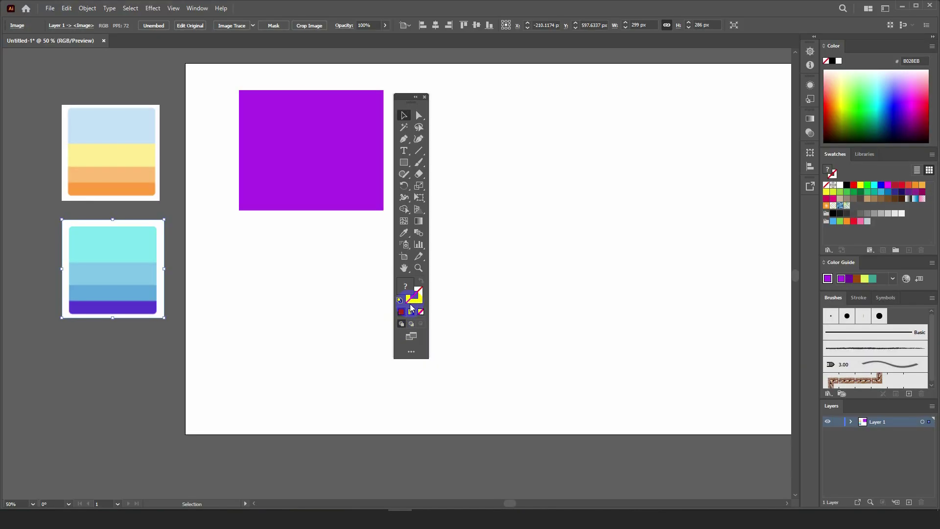
key(ctrl+v)
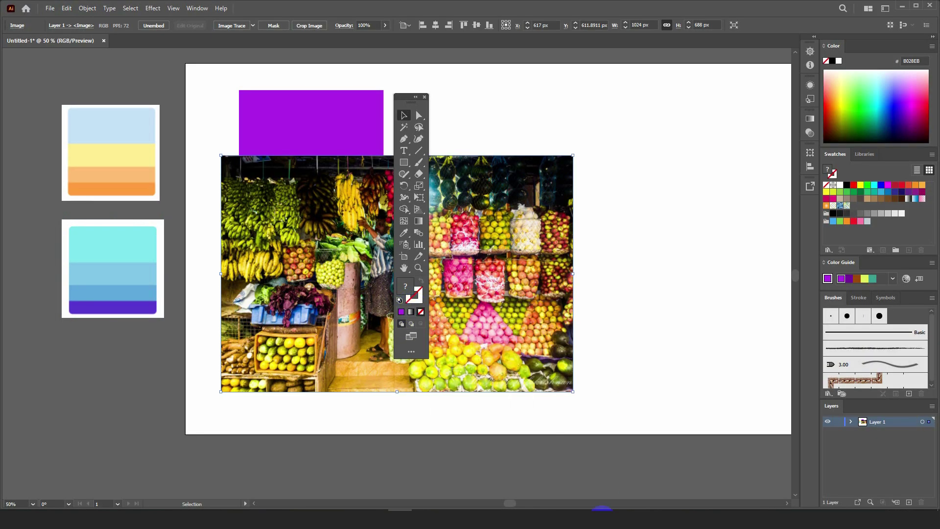
Return to Chrome and search Google Images for "ocen pic".
mouse_move(545, 510)
click(491, 475)
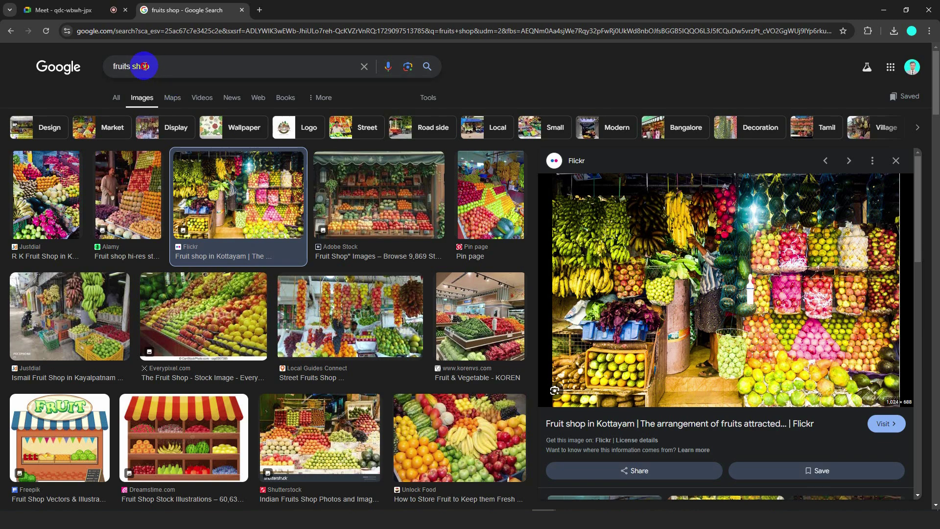
drag(144, 66, 59, 69)
text(ocen s)
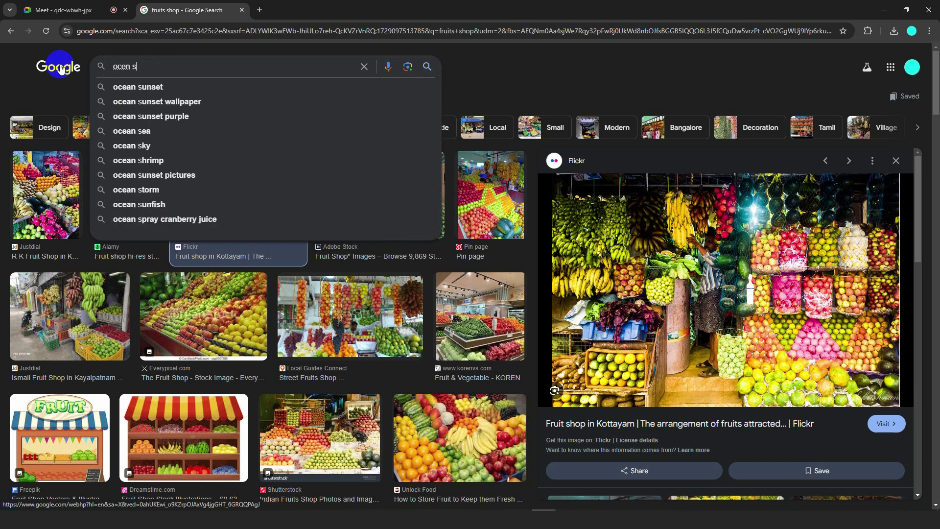
key(BackSpace)
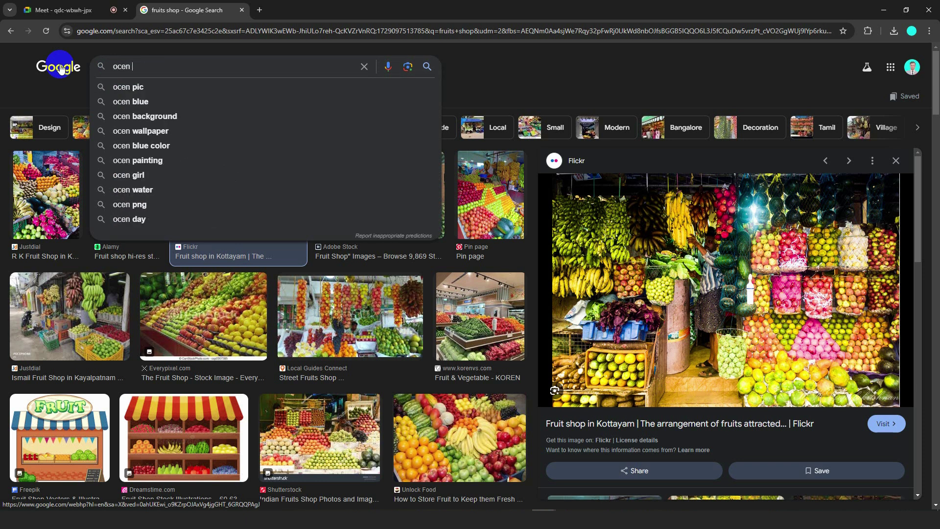
key(Down)
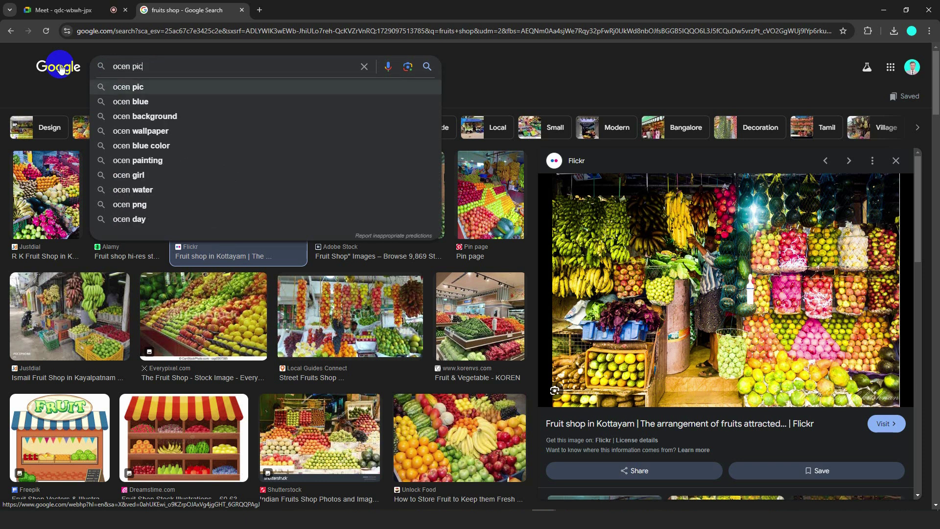
key(Return)
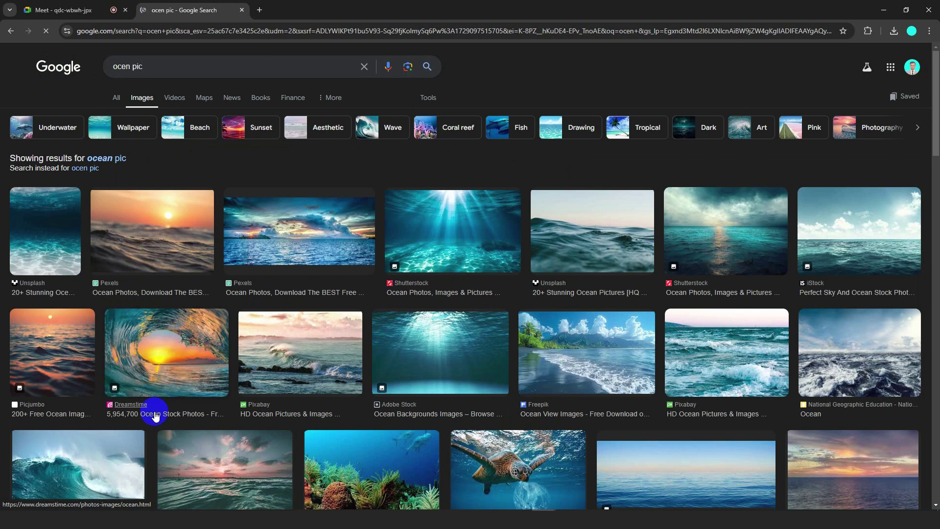
Copy the Dreamstime photo of a sunset inside a curling wave and paste it into the Illustrator document.
click(160, 396)
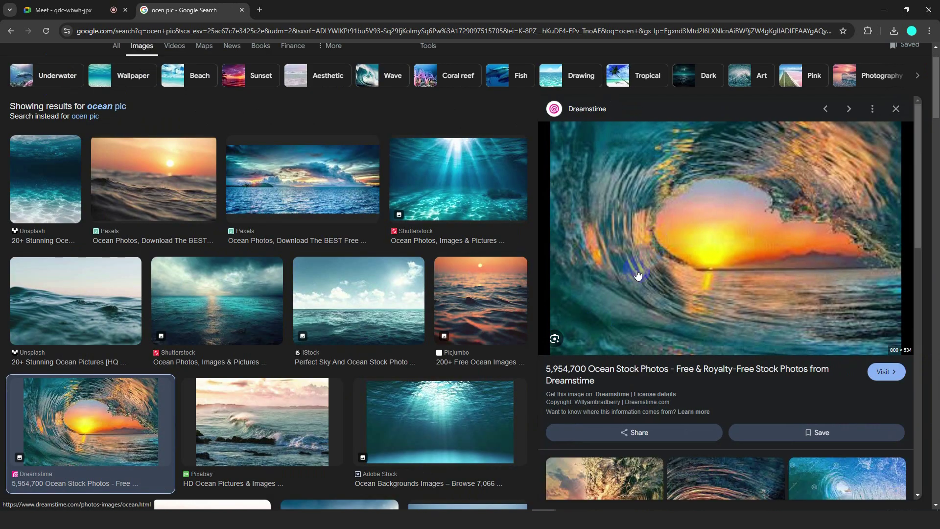
right_click(683, 198)
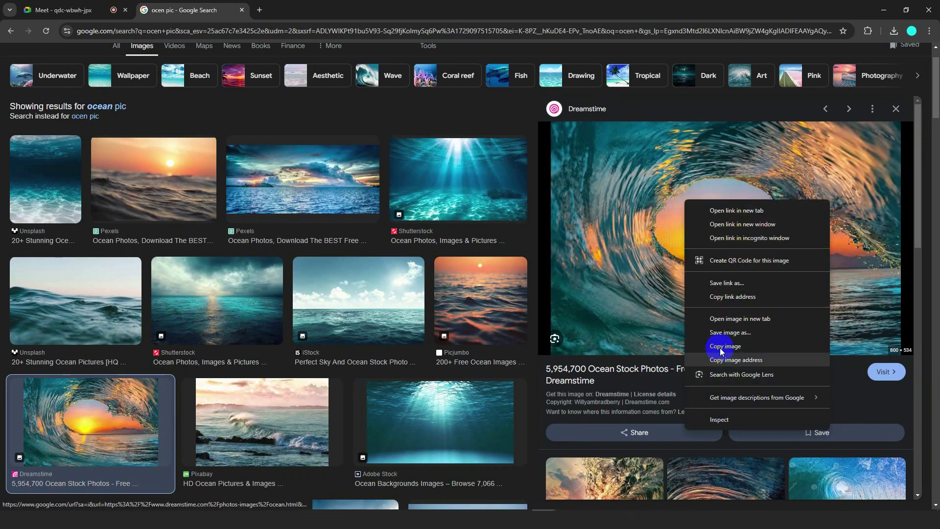
click(664, 393)
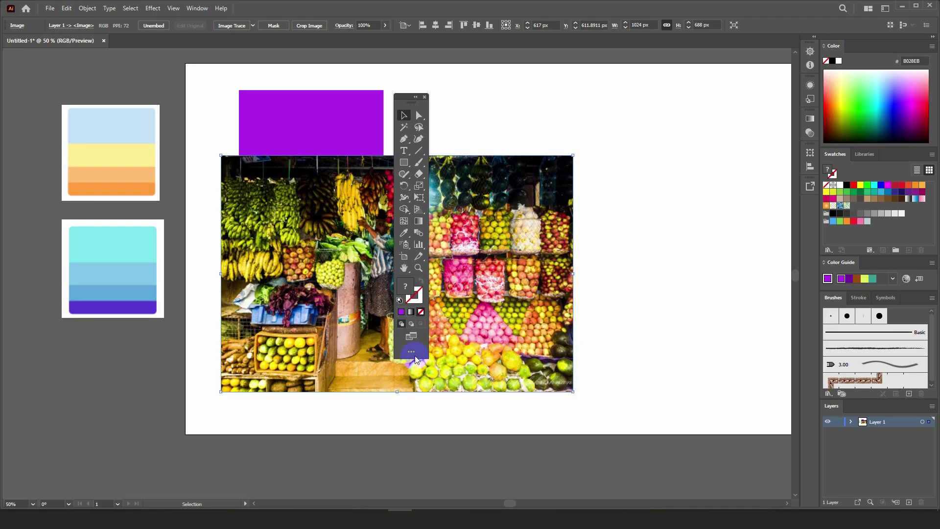
scroll(481, 339, down, 1)
key(ctrl+v)
Move the floating tools aside and arrange the wave photo above the fruit shop photo, beside the purple rectangle.
scroll(387, 323, down, 2)
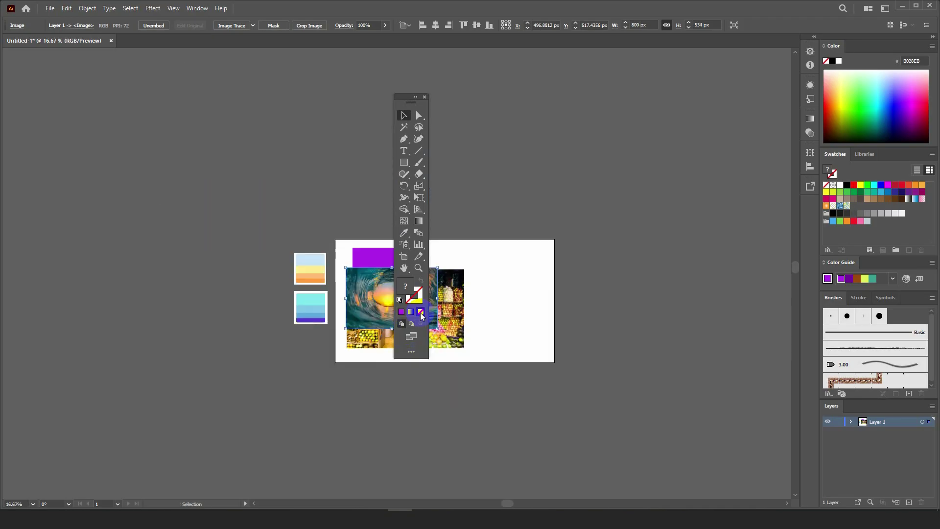
drag(407, 98, 584, 91)
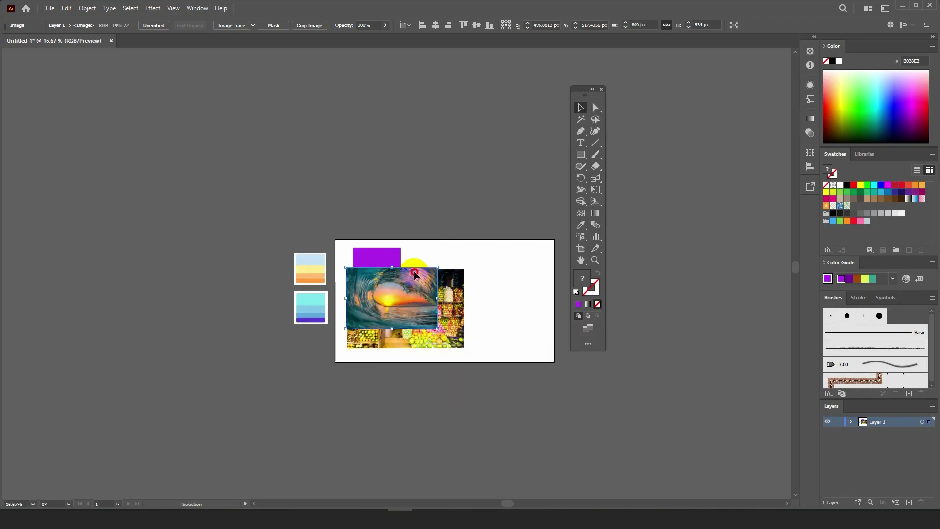
drag(414, 278, 494, 149)
drag(450, 295, 512, 334)
scroll(504, 284, up, 2)
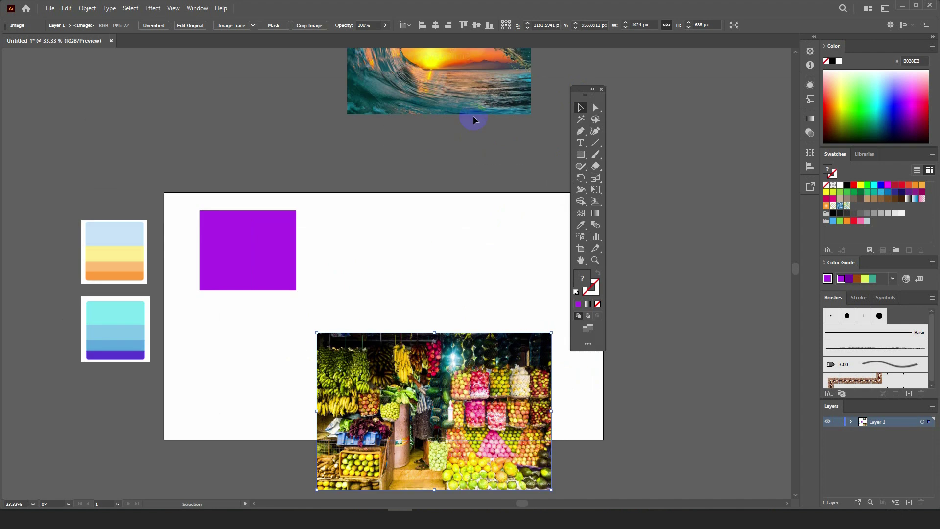
drag(473, 113, 465, 248)
scroll(509, 310, down, 1)
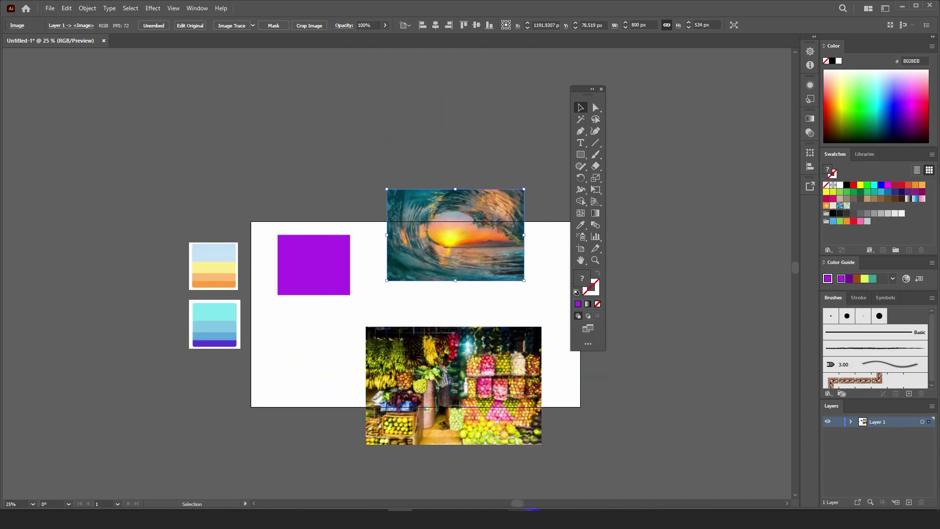
Return to Chrome and search Google Images for "nature pictures".
mouse_move(544, 519)
click(485, 473)
scroll(130, 130, up, 1)
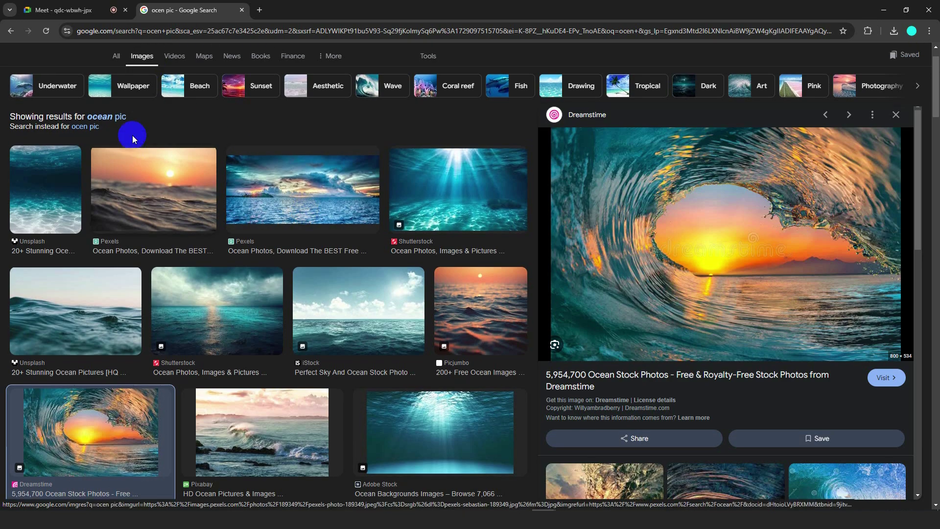
double_click(131, 65)
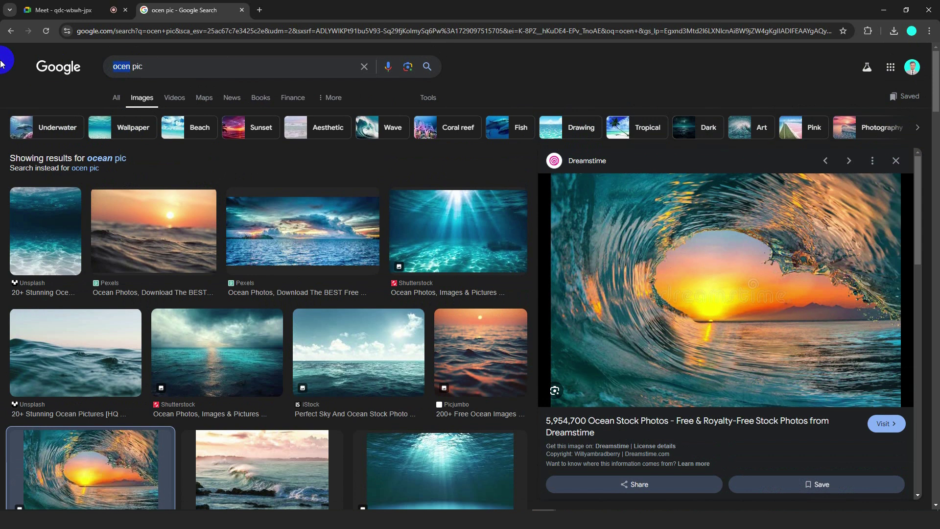
text(nature)
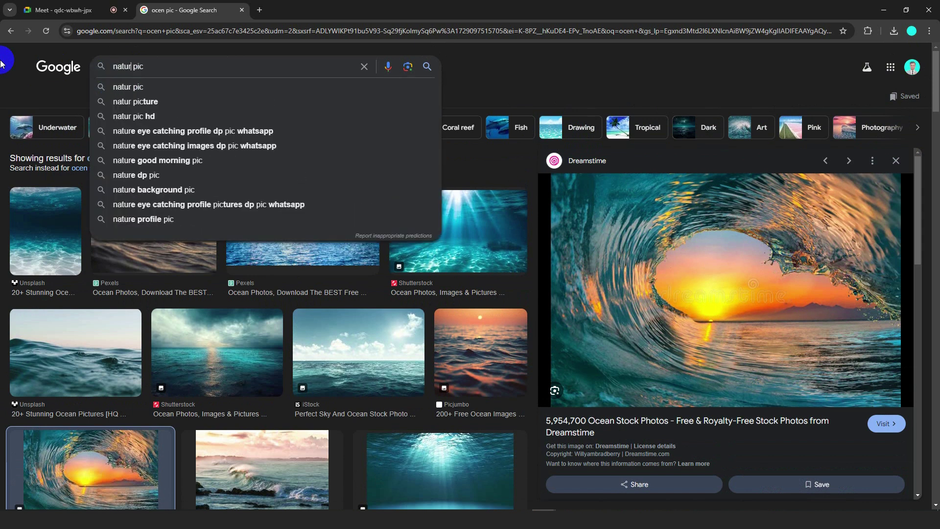
click(100, 87)
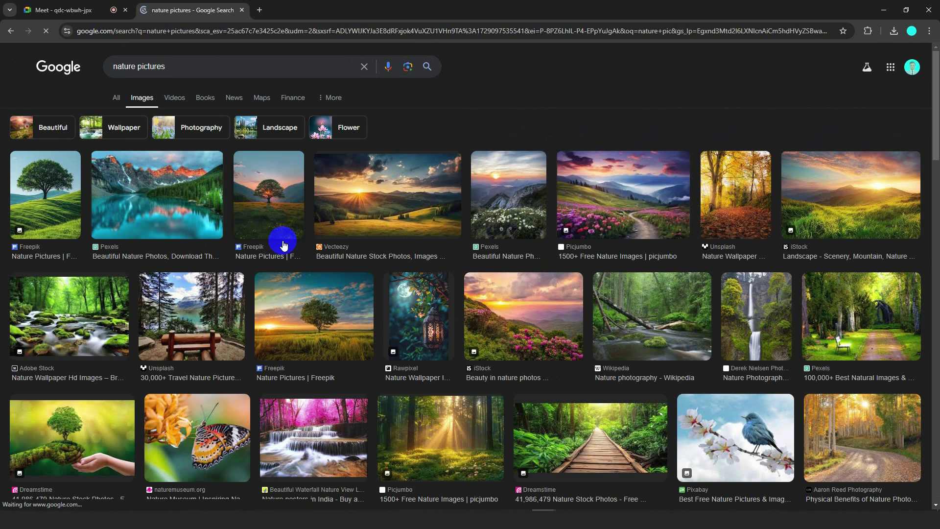
Copy the iStock photo of a sunset over grassy mountains and paste it into the Illustrator document.
click(96, 323)
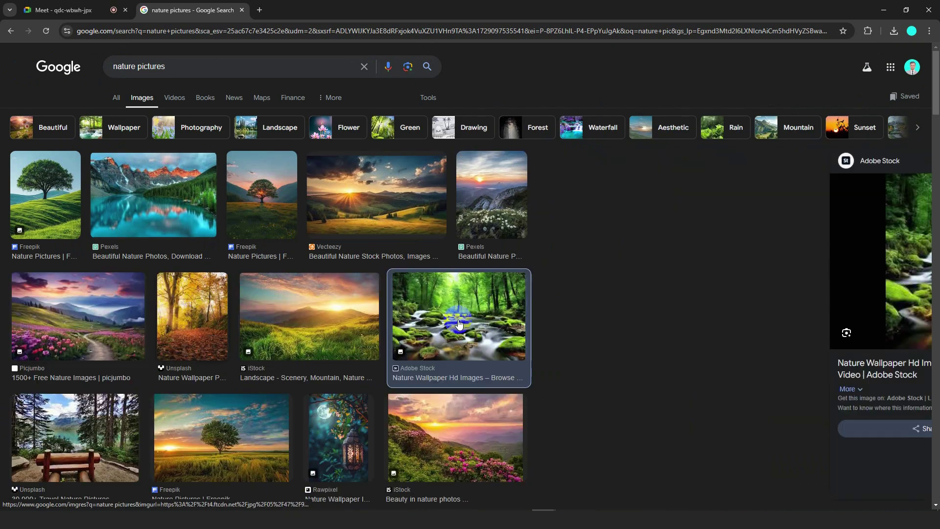
click(336, 321)
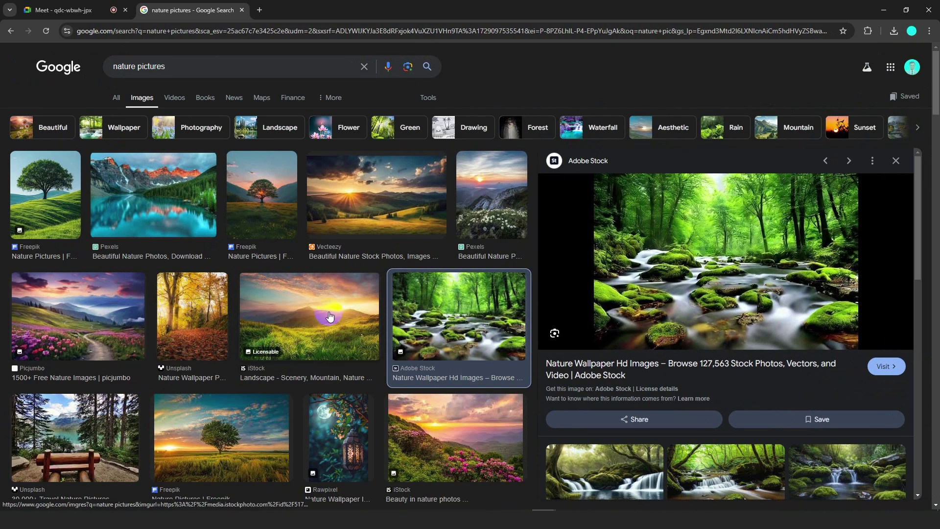
right_click(748, 345)
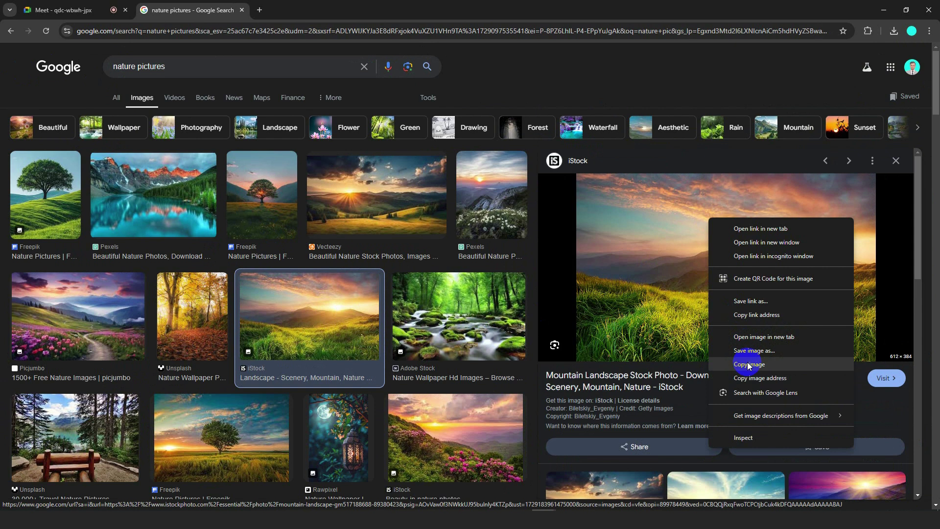
click(750, 366)
click(395, 510)
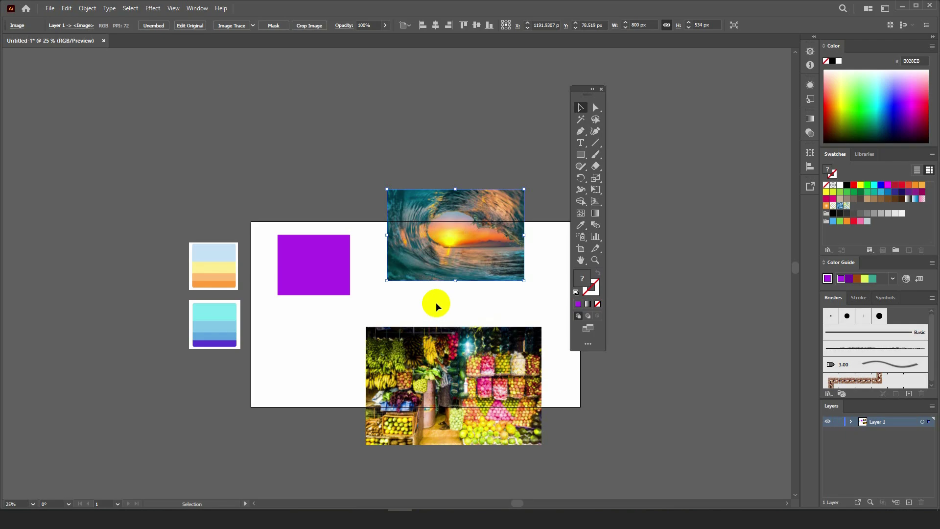
key(ctrl+v)
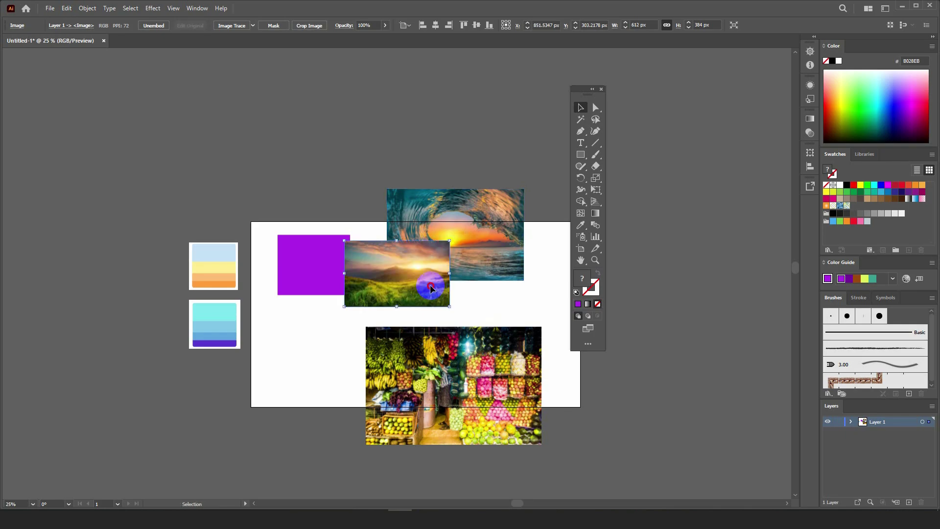
Place the mountain landscape photo above the artboard and shift the floating tools clear of the artwork.
drag(431, 289, 353, 175)
scroll(361, 251, down, 2)
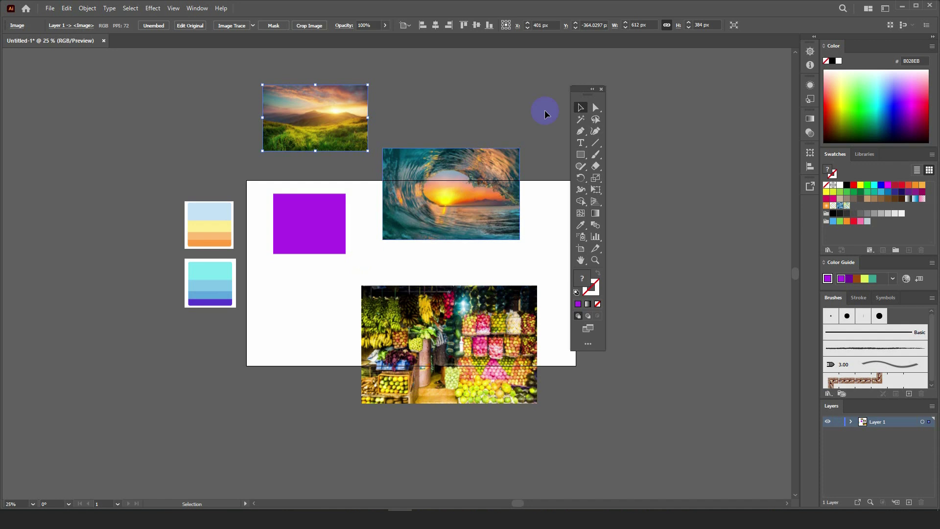
drag(578, 88, 642, 89)
scroll(384, 132, up, 1)
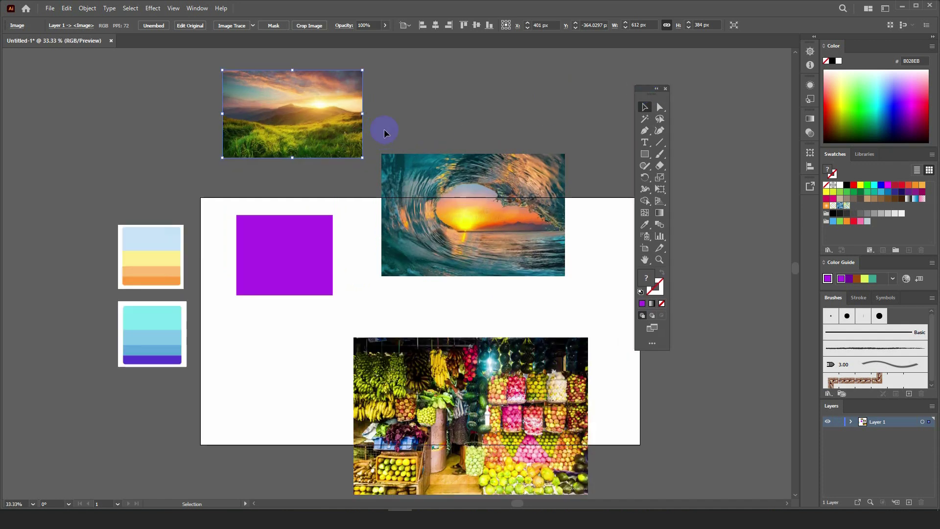
Move the fruit shop photo off the artboard, up and to the left of the two color palettes.
scroll(438, 144, down, 1)
drag(479, 330, 250, 188)
key(space)
scroll(188, 129, up, 1)
Create a color object mosaic of 10 by 10 tiles from the fruit shop photo and place it directly below the photo.
click(83, 9)
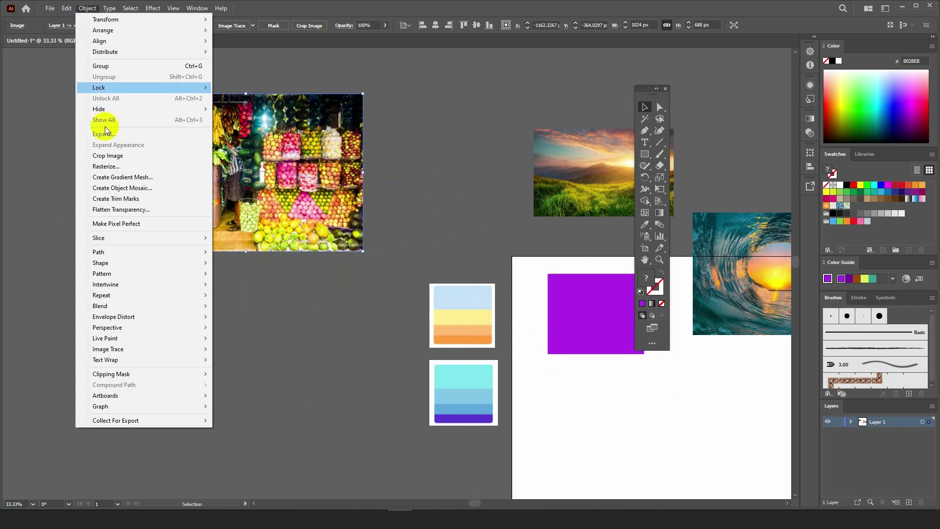
click(128, 190)
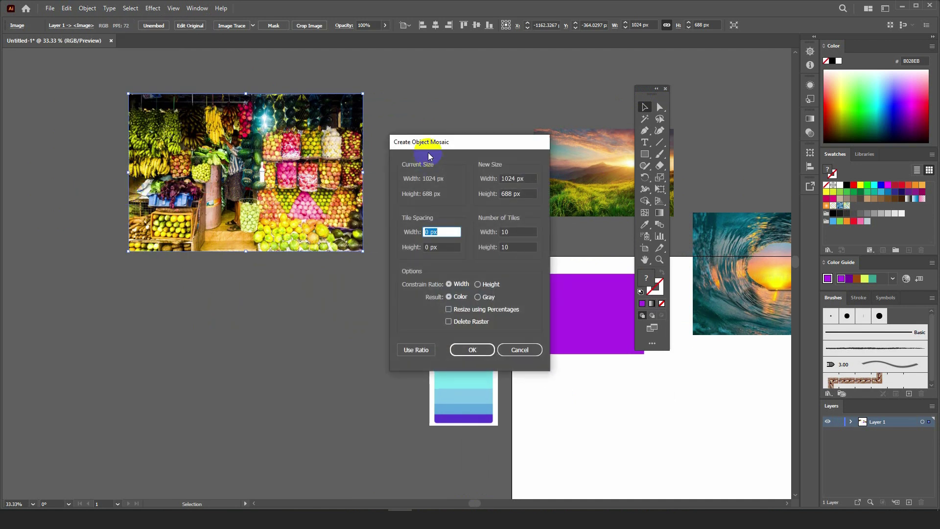
drag(429, 156, 227, 141)
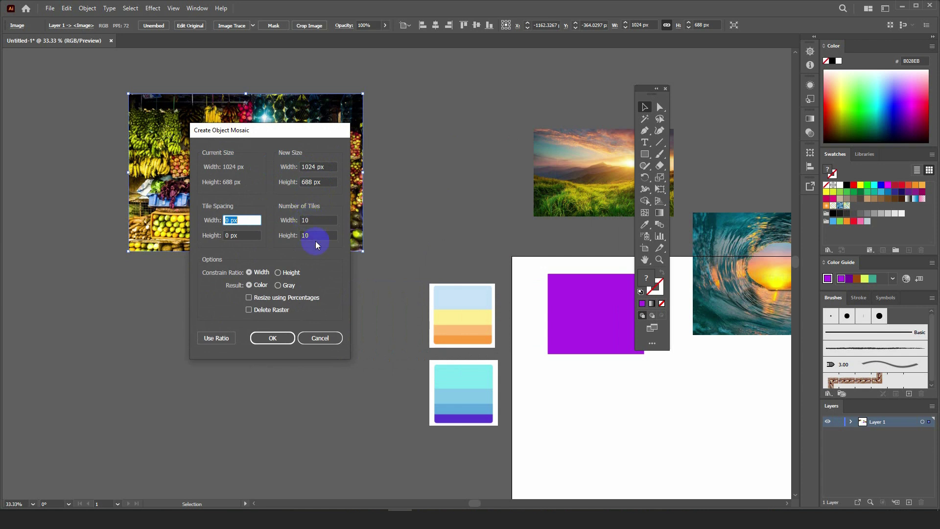
click(287, 340)
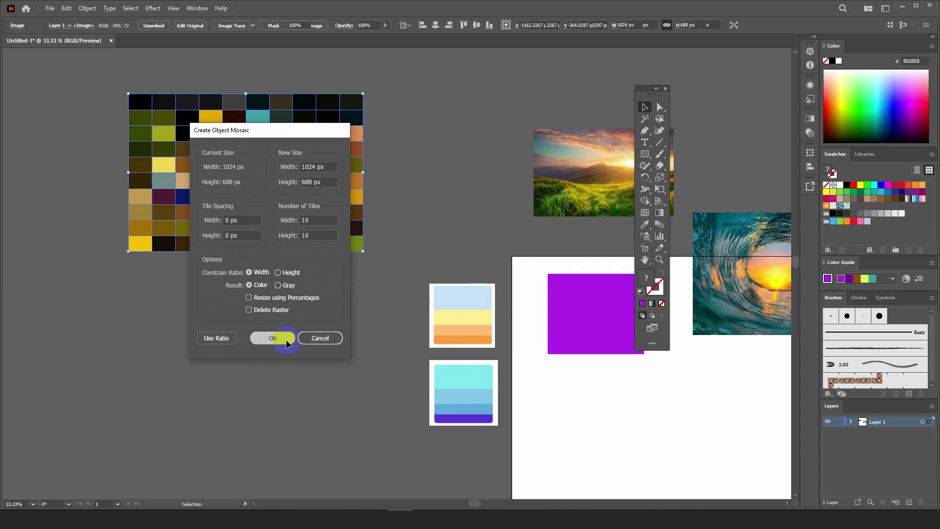
drag(262, 142, 260, 338)
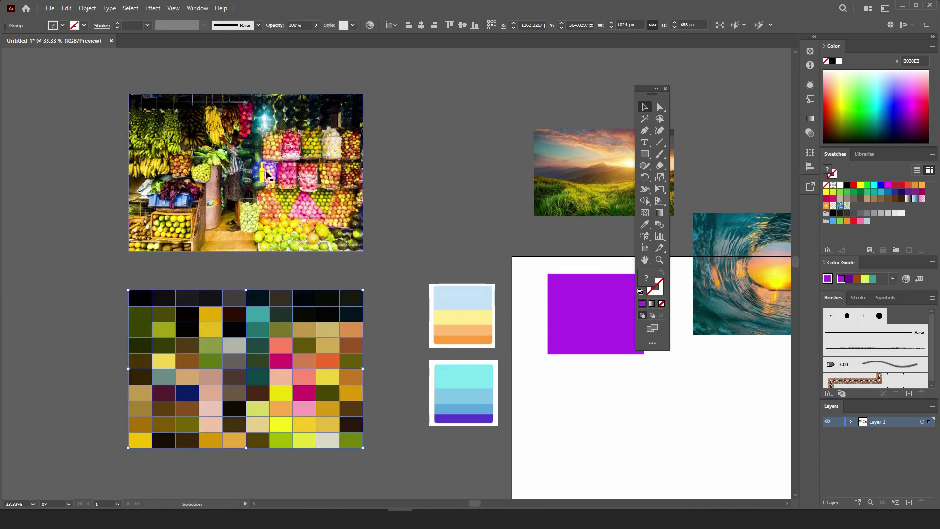
key(ctrl+equal)
click(460, 243)
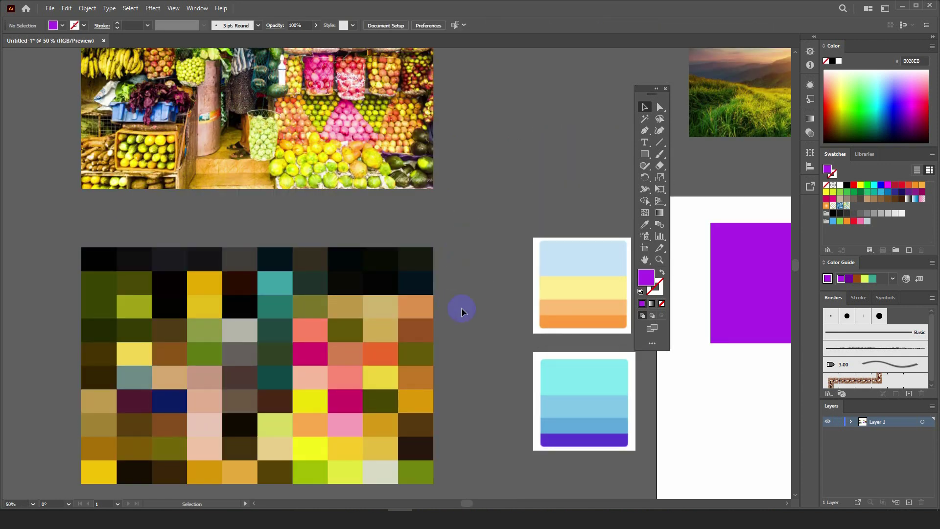
scroll(459, 289, down, 1)
key(ctrl+minus)
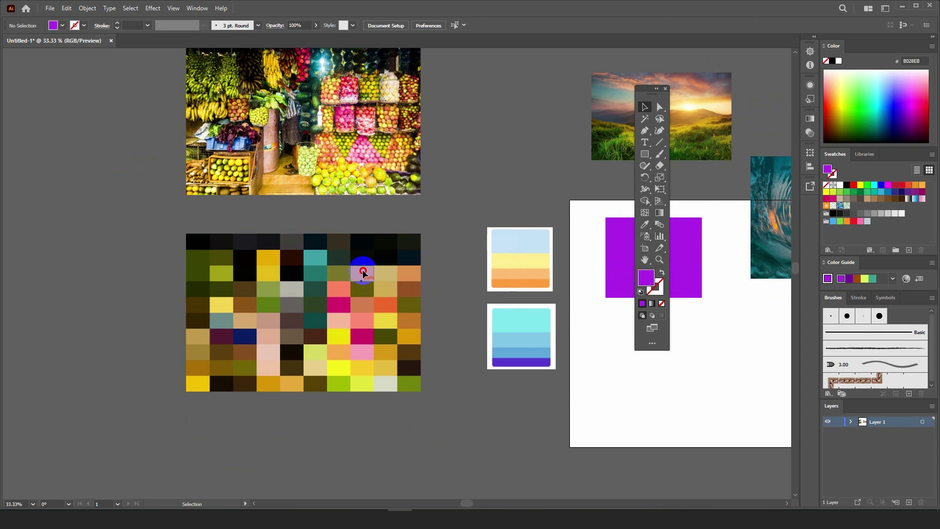
Ungroup the fruit shop mosaic into separate tiles and try selecting its light peach tile.
mouse_move(360, 268)
mouse_down()
mouse_move(405, 243)
mouse_move(362, 278)
mouse_up()
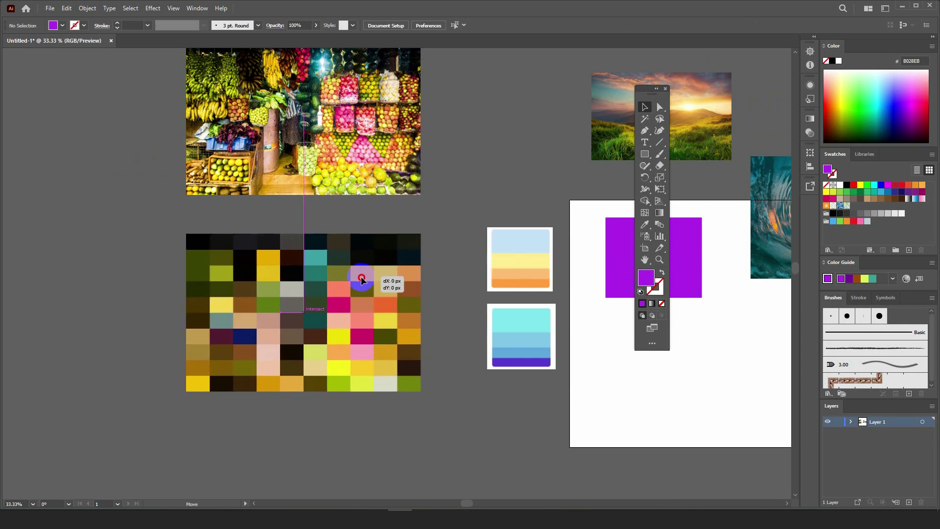
right_click(362, 278)
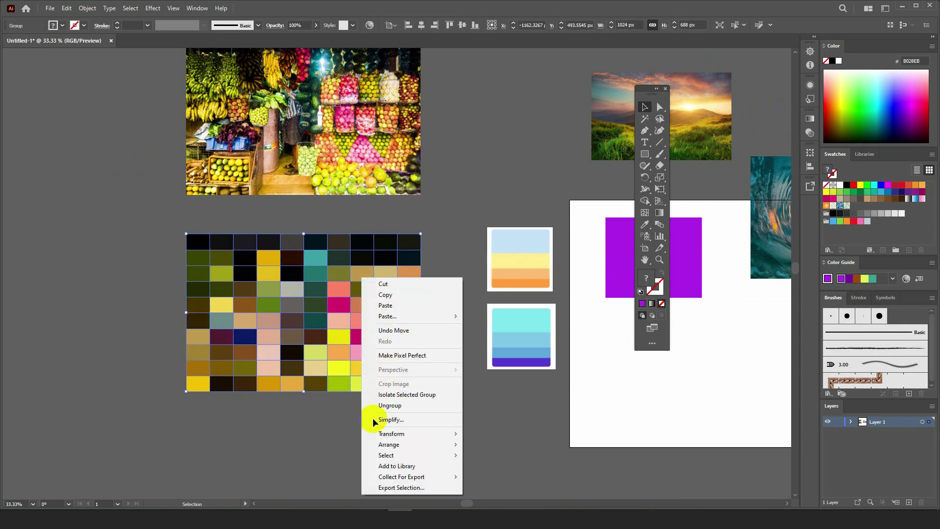
click(387, 406)
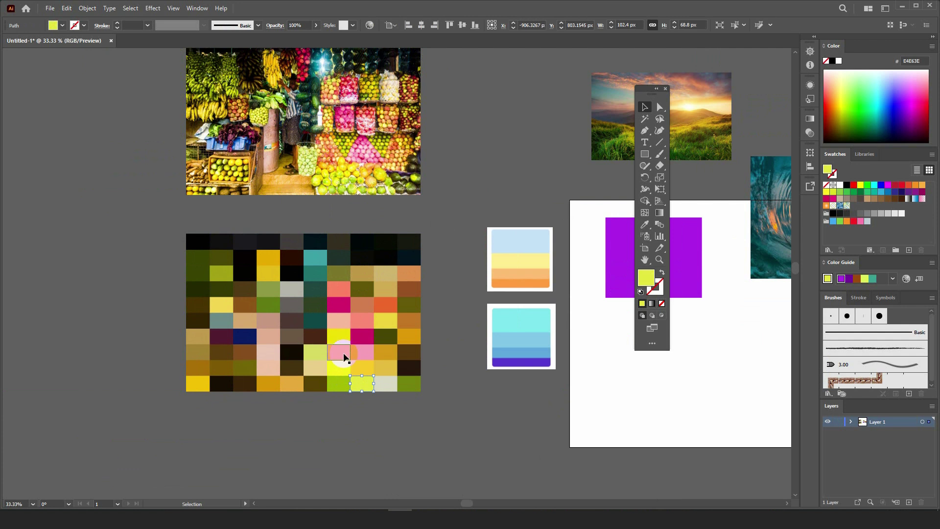
click(343, 321)
scroll(360, 414, up, 1)
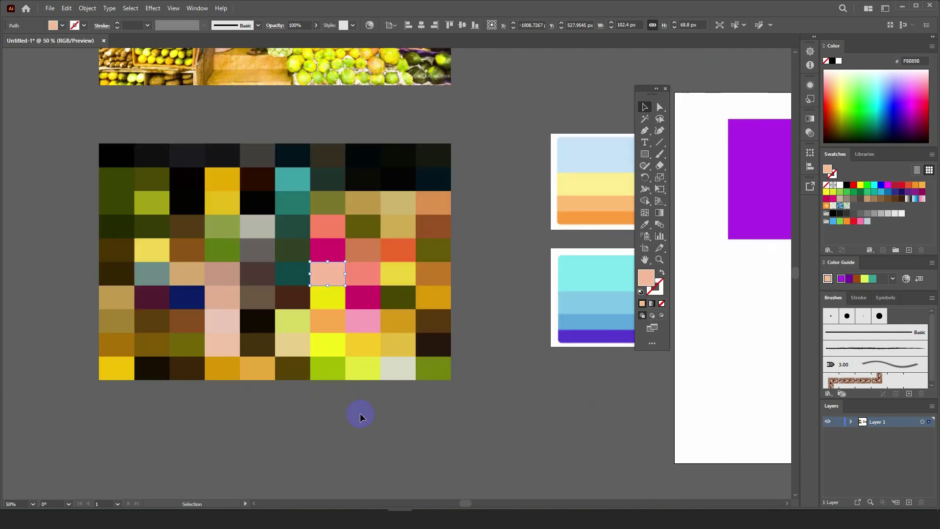
scroll(360, 413, down, 1)
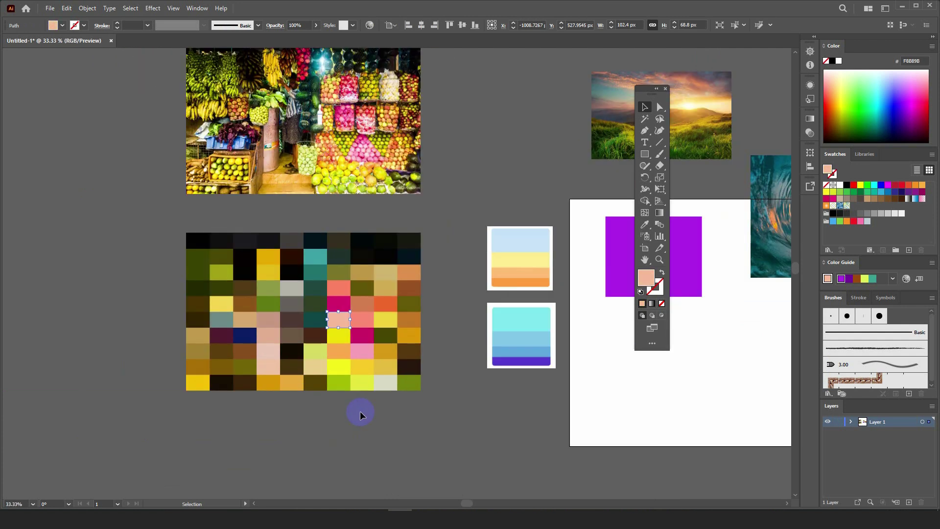
click(361, 411)
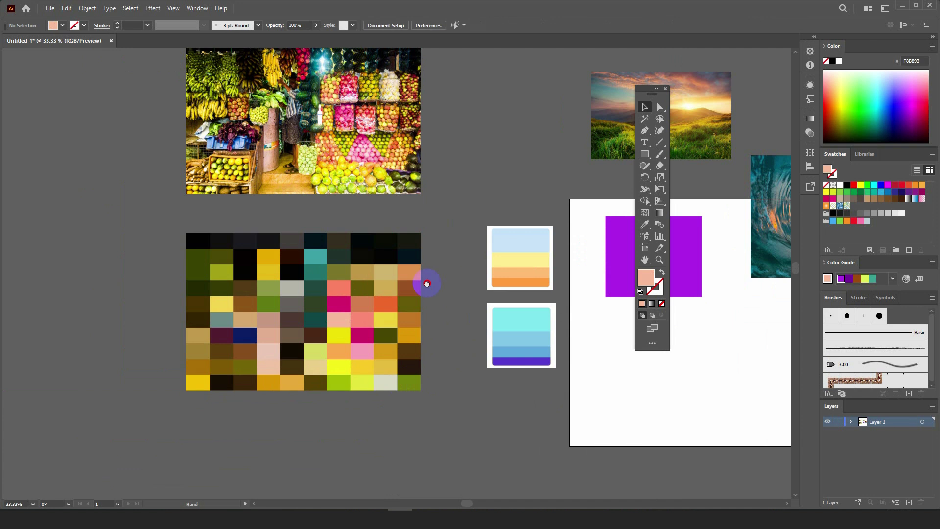
Move the mountain landscape photo left so it sits above the two color palettes.
drag(426, 279, 224, 340)
click(451, 169)
drag(451, 169, 340, 162)
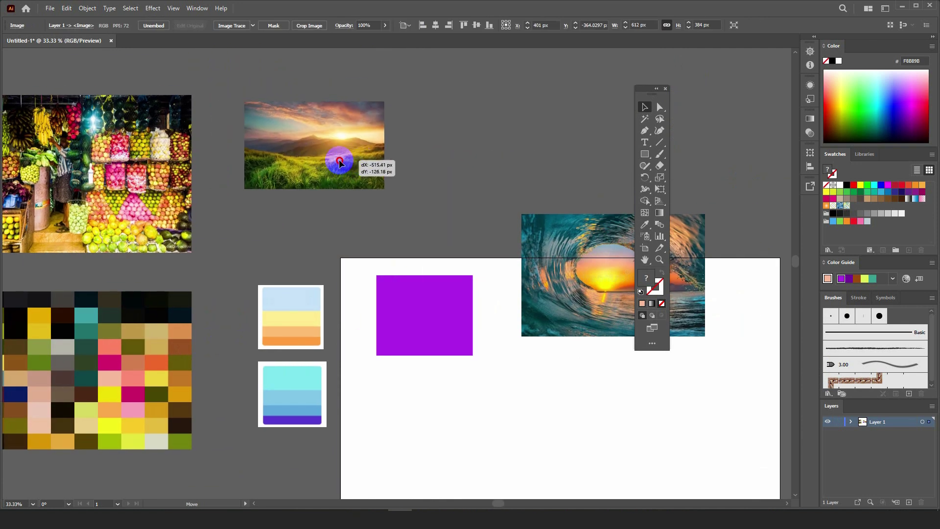
Create a color object mosaic of 10 by 10 tiles from the landscape photo and place it immediately right of the photo.
click(87, 8)
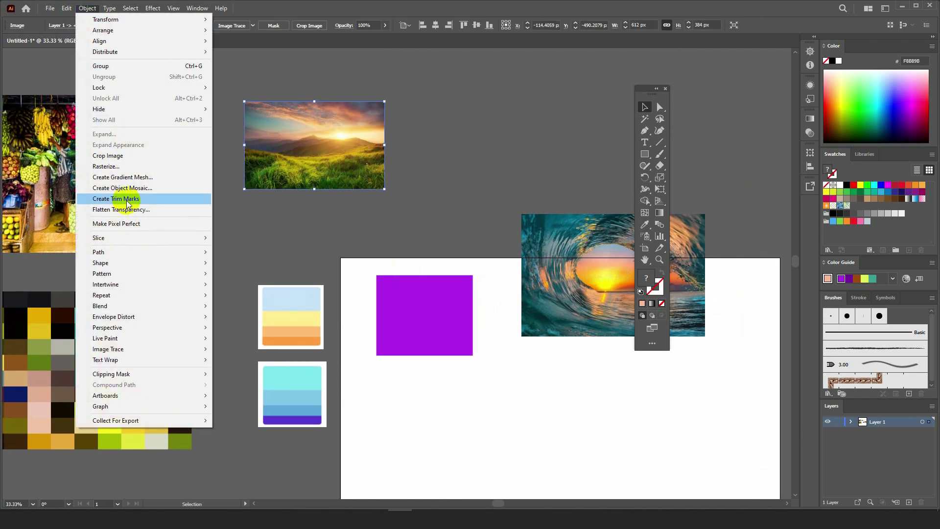
click(161, 188)
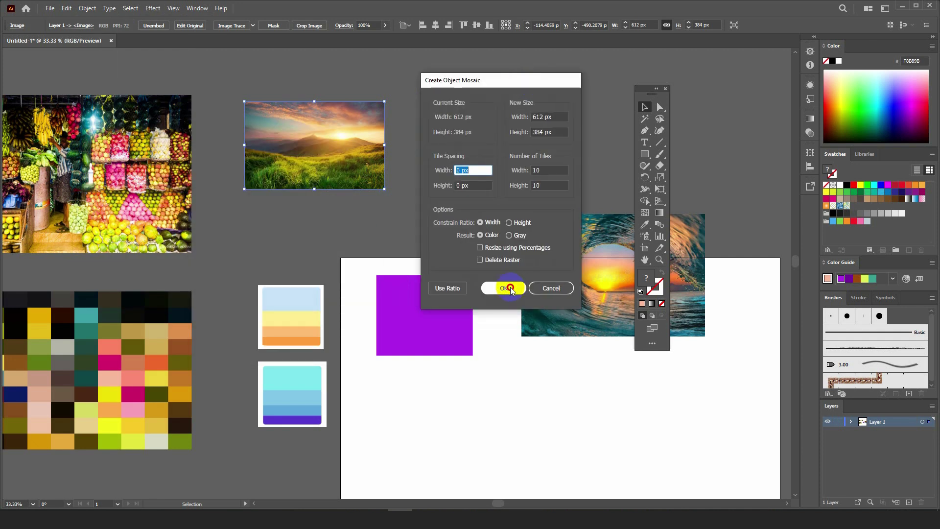
click(511, 289)
drag(357, 147, 506, 142)
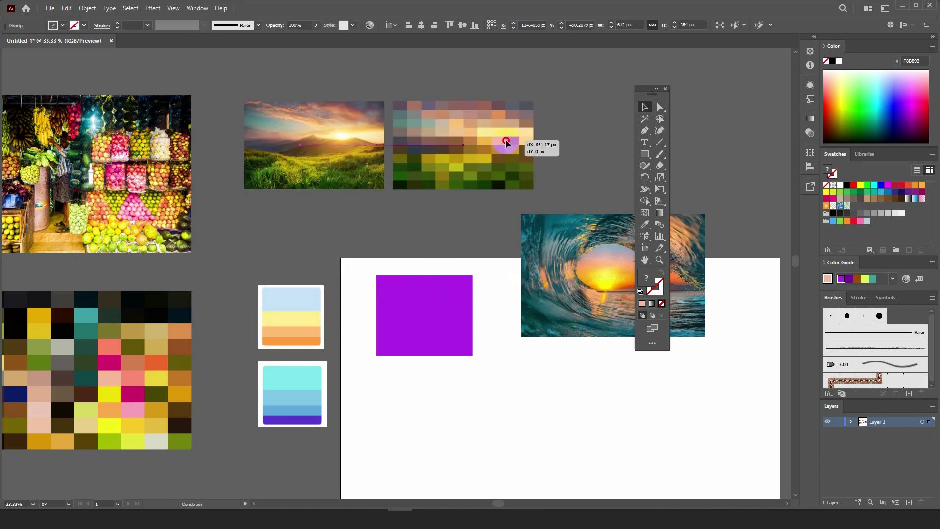
click(540, 149)
scroll(540, 148, up, 2)
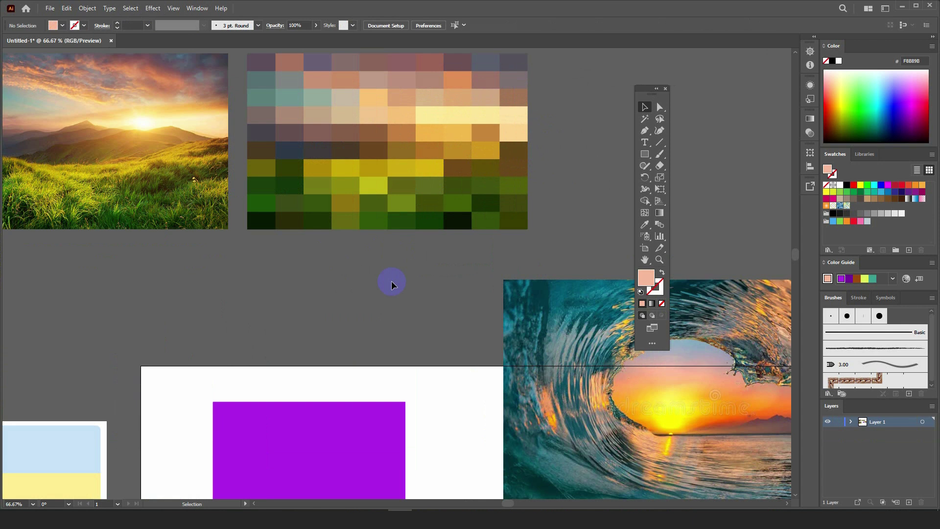
Move the wave photo off the artboard, up and to the right of the landscape mosaic.
scroll(350, 215, down, 3)
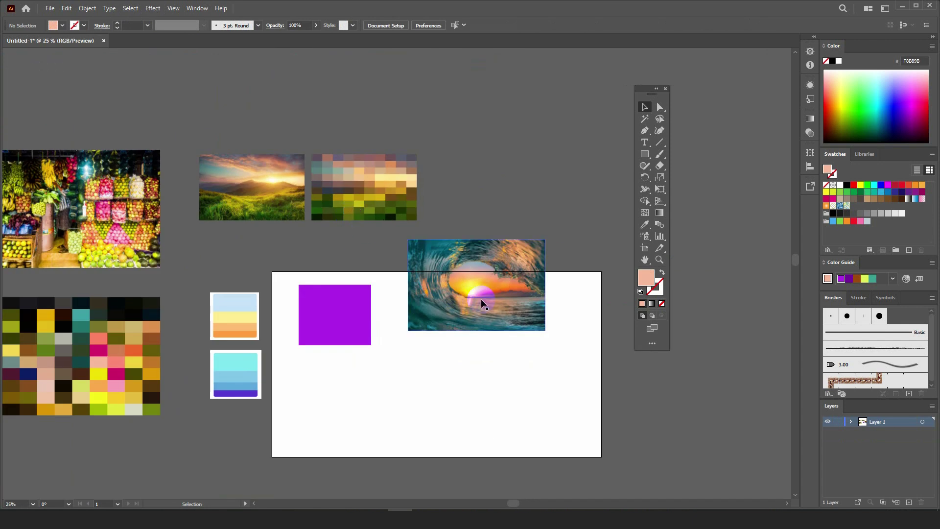
drag(483, 299, 541, 208)
click(93, 8)
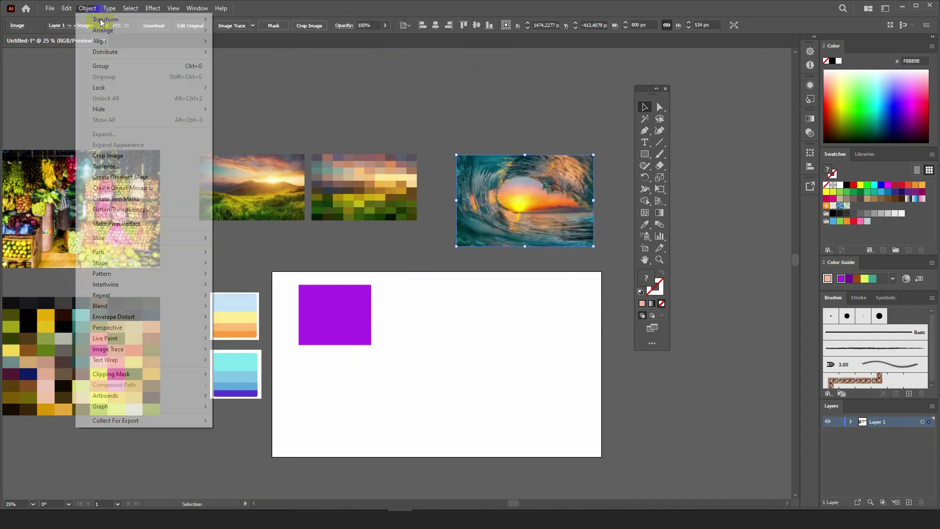
click(122, 177)
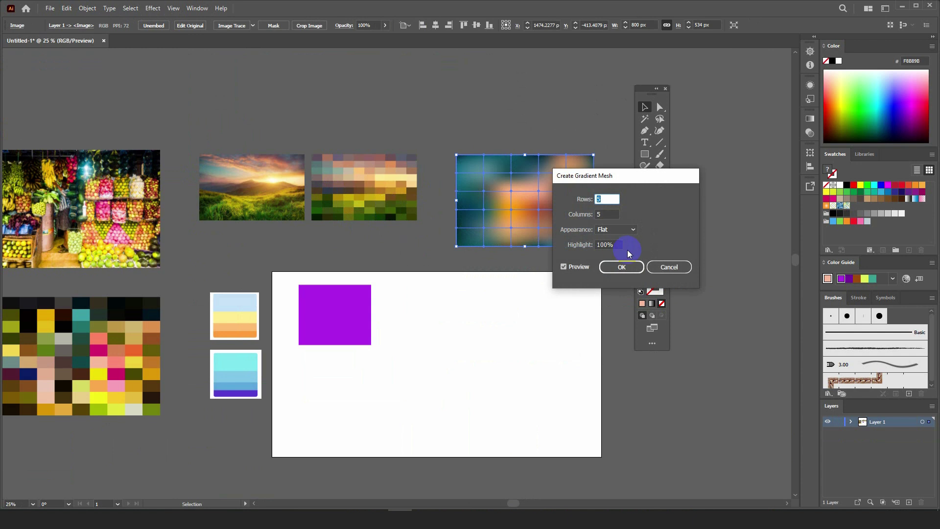
click(669, 267)
Create an object mosaic of 10 by 10 tiles from the wave photo and place it directly below the photo.
click(89, 9)
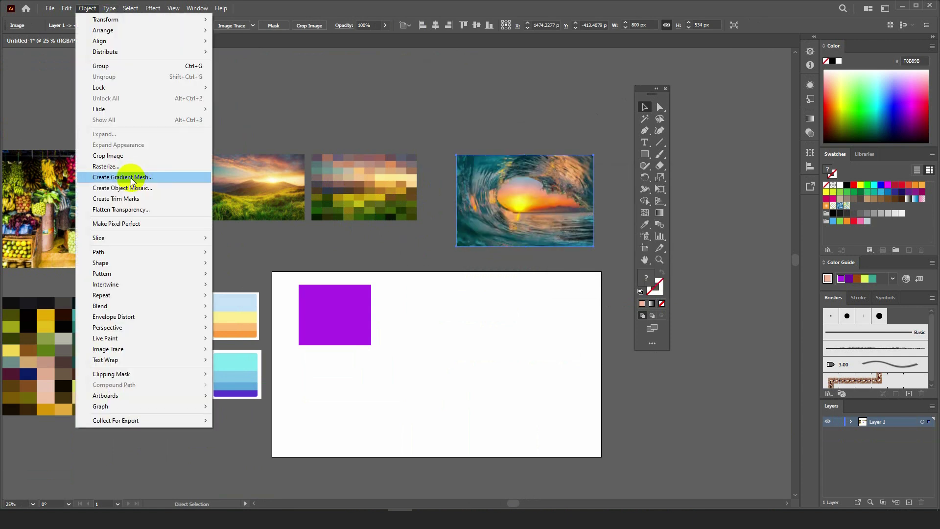
click(130, 188)
click(496, 290)
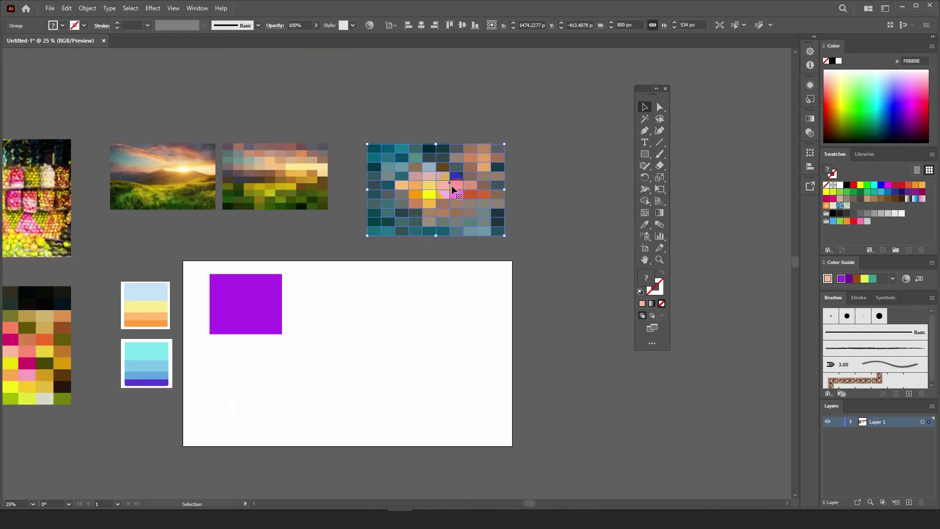
drag(449, 240, 441, 321)
click(404, 398)
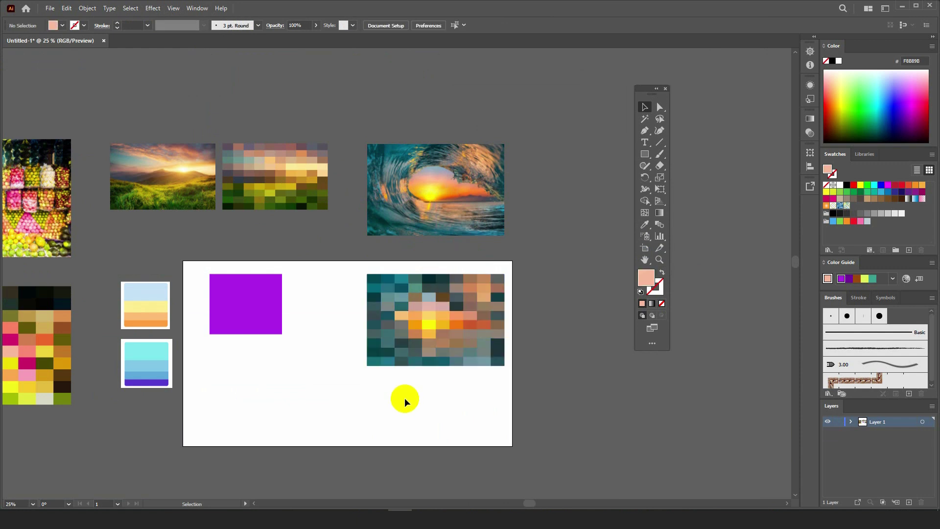
Move the wave photo and its mosaic together to the far left, beyond the fruit shop photo.
drag(305, 366, 399, 343)
scroll(354, 317, down, 1)
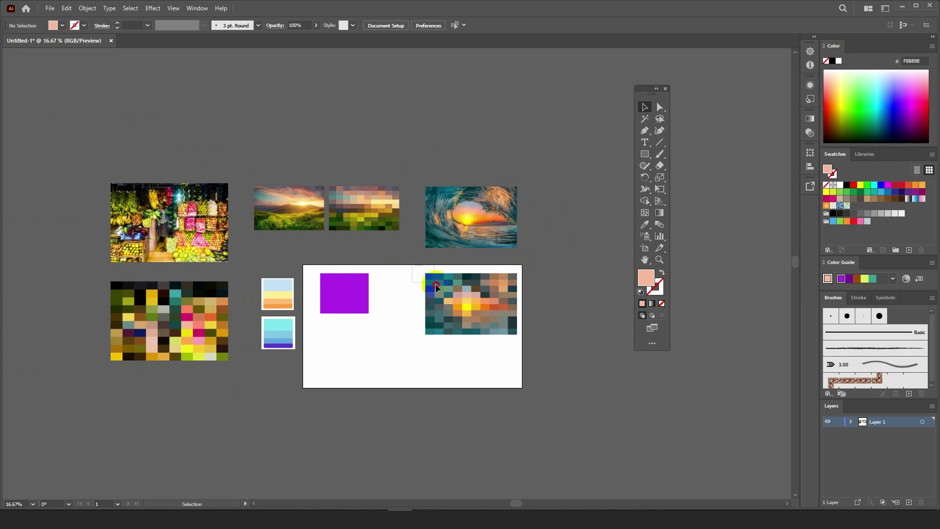
drag(435, 286, 437, 287)
drag(500, 341, 500, 341)
drag(495, 212, 93, 185)
Delete the purple rectangle from the artboard.
scroll(384, 296, up, 2)
scroll(310, 291, up, 2)
click(295, 296)
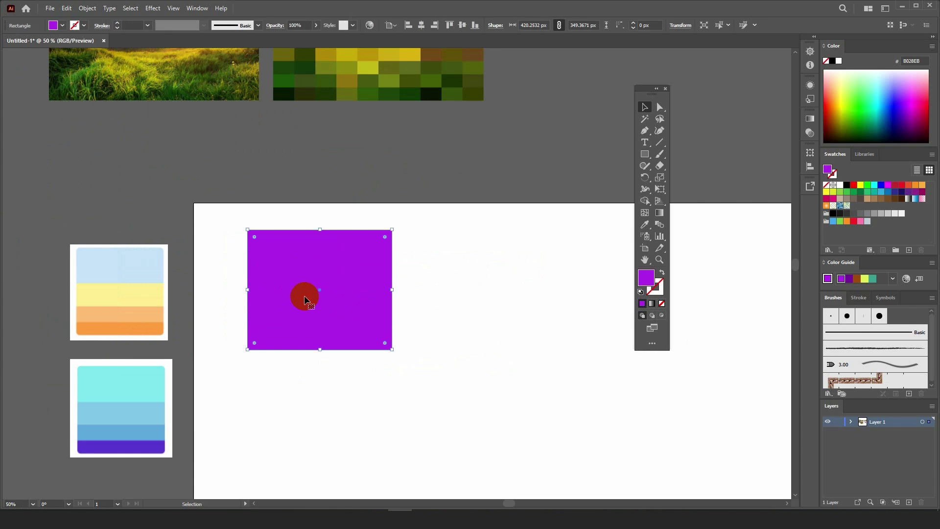
key(Delete)
scroll(296, 296, down, 2)
Move the blue, yellow and orange palette slightly up and left, away from the artboard.
scroll(242, 325, up, 3)
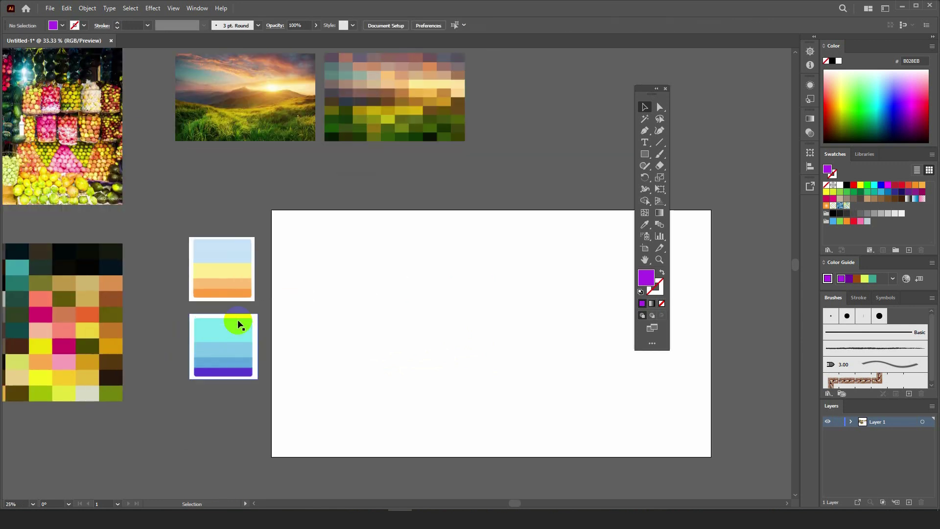
click(236, 258)
drag(337, 328, 307, 300)
drag(219, 243, 192, 205)
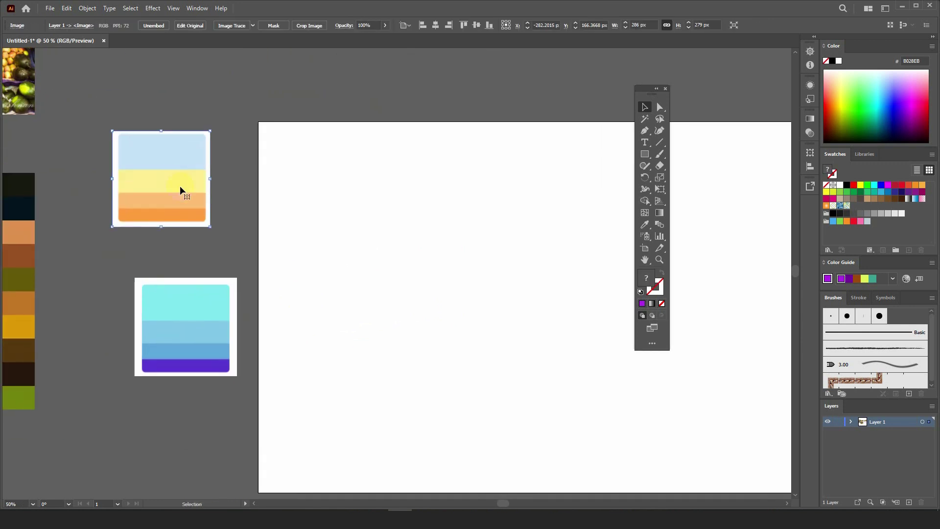
Draw a purple square of about 265 px near the artboard's upper-left corner and put a copy scaled to about 143 px in its lower-right corner.
click(342, 190)
scroll(332, 201, right, 2)
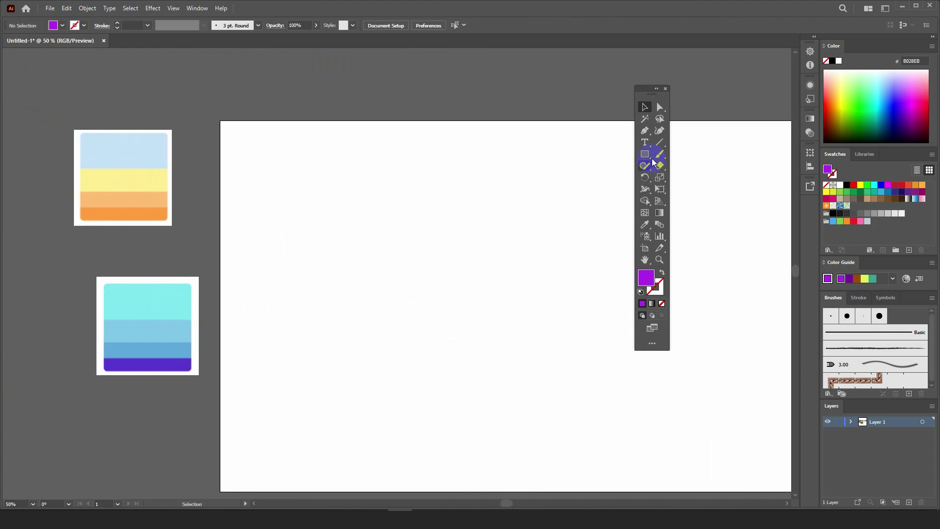
key(m)
mouse_move(259, 152)
mouse_down()
mouse_move(331, 212)
mouse_move(315, 206)
mouse_up()
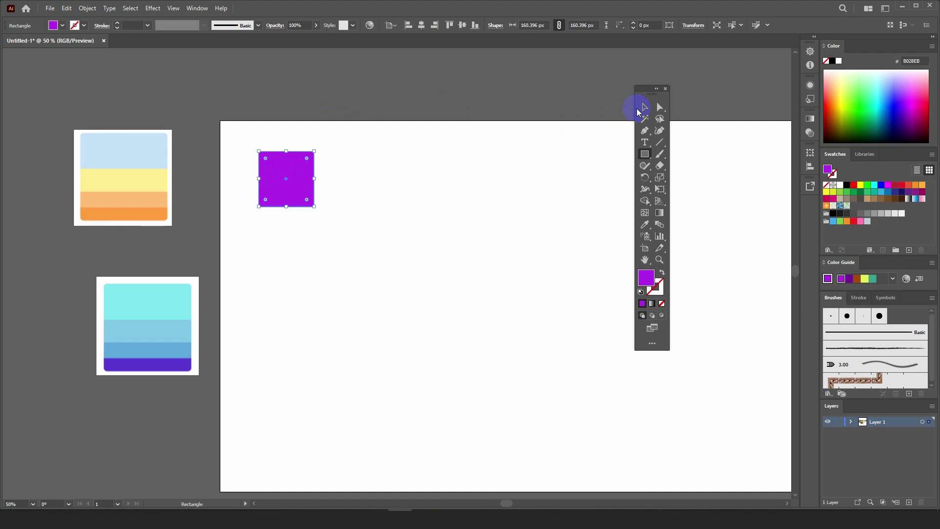
click(640, 112)
drag(315, 206, 346, 234)
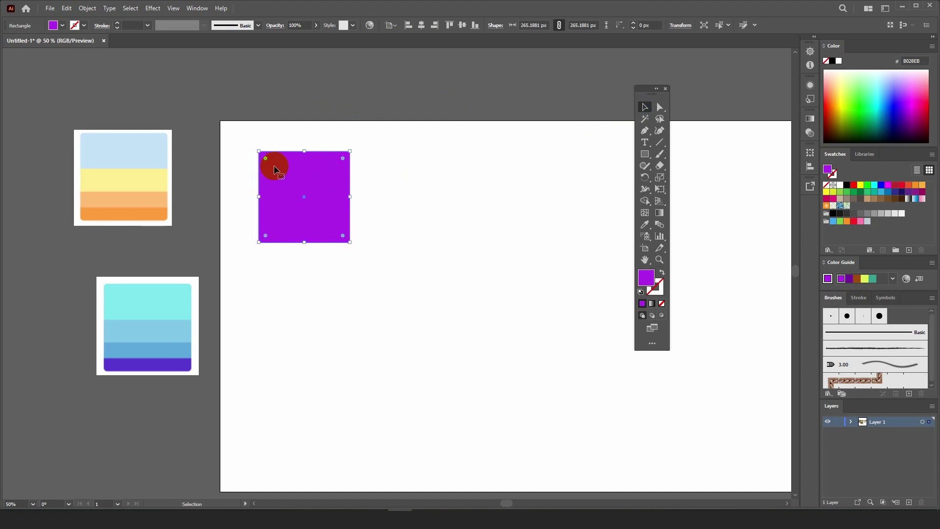
drag(258, 152, 291, 195)
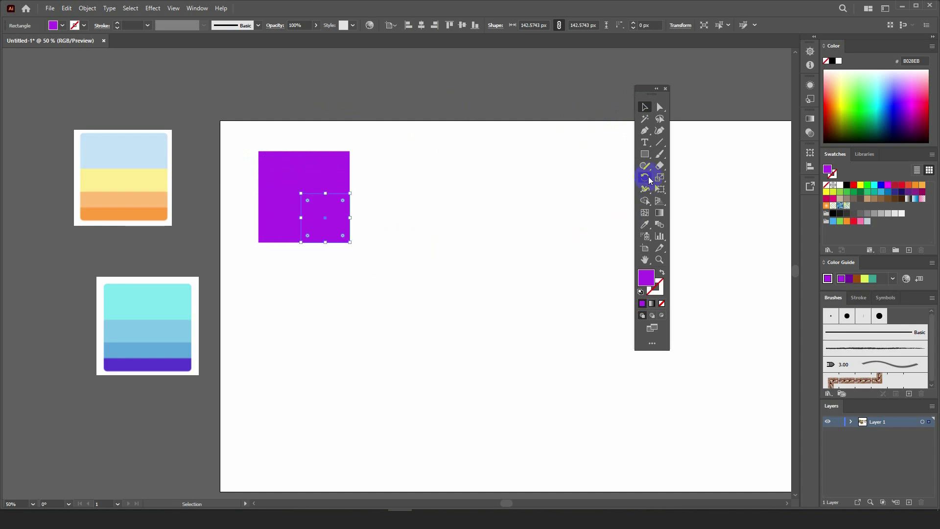
Fill the small square with the yellow and the large square with the light blue sampled from the blue, yellow and orange palette.
click(643, 224)
click(273, 209)
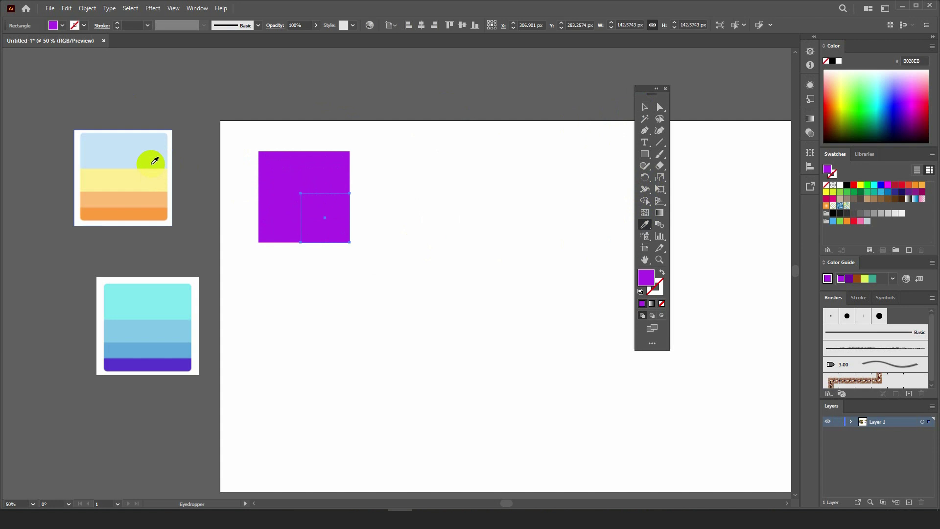
click(152, 164)
click(642, 108)
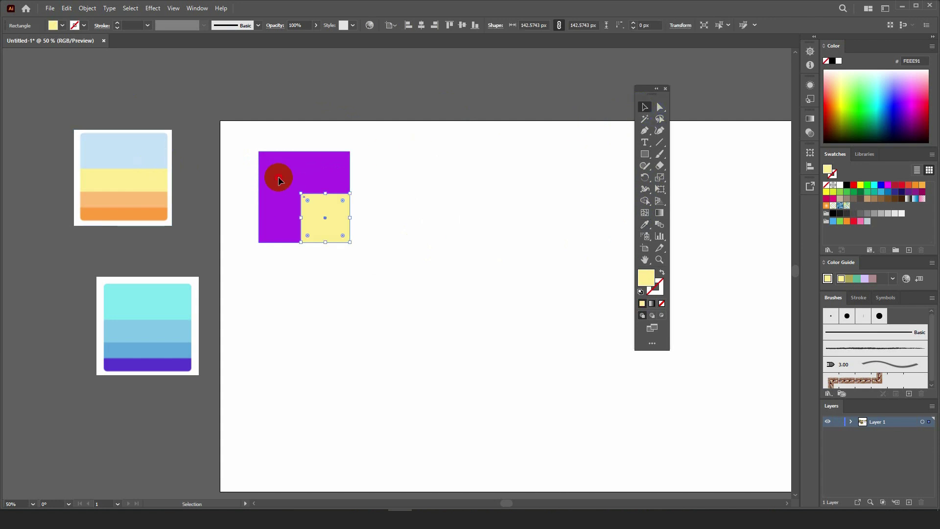
click(645, 225)
click(119, 150)
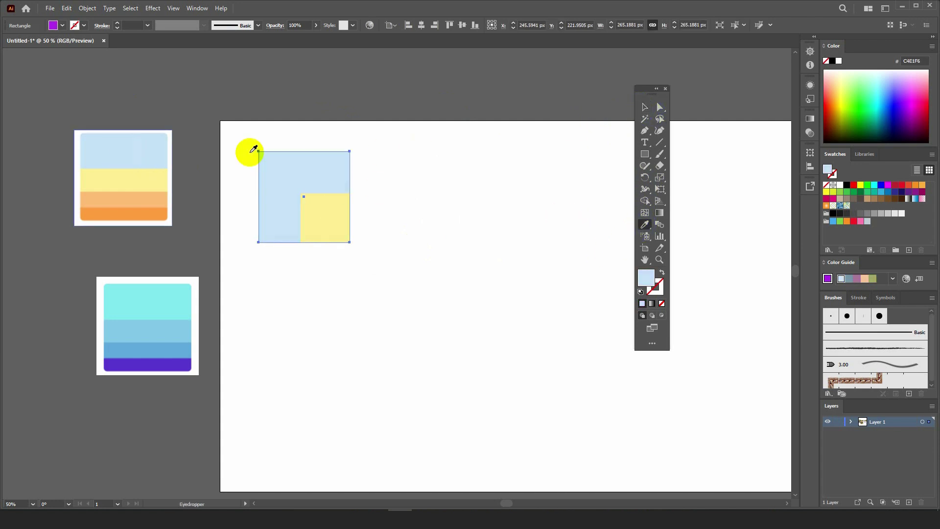
click(642, 111)
click(424, 149)
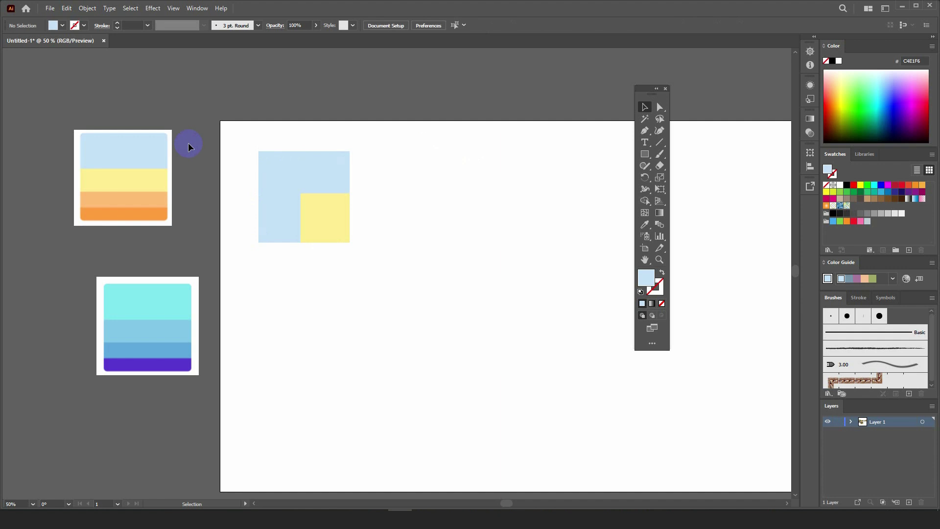
Duplicate the pair of squares three times to the right to form an evenly spaced row of four.
scroll(188, 143, down, 1)
drag(351, 229, 375, 179)
key(ctrl+d)
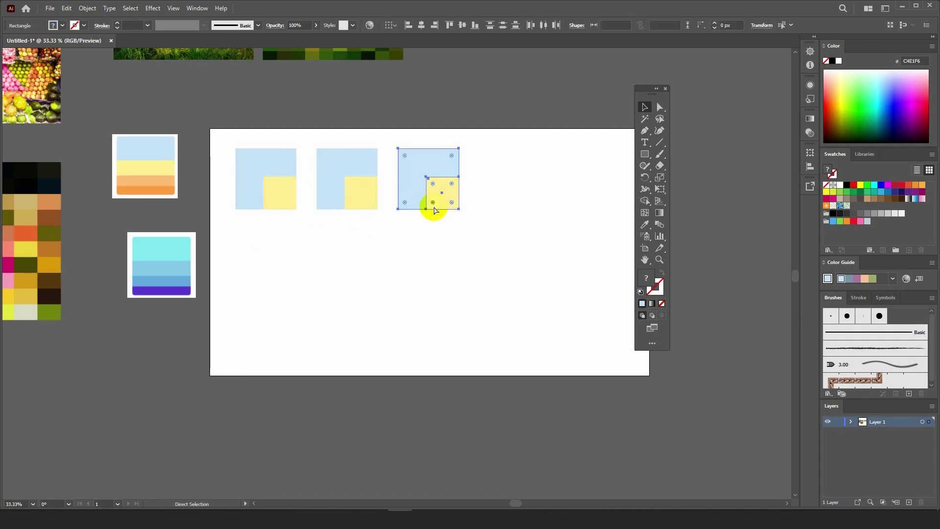
key(ctrl+d)
click(430, 243)
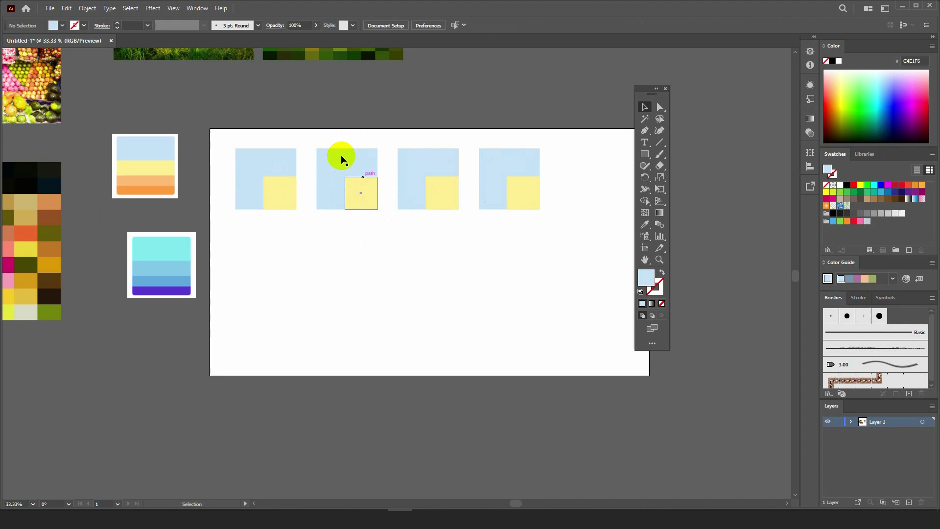
Fill the second pair's small square with the palette's light orange and the third pair's small square with its dark orange.
click(354, 194)
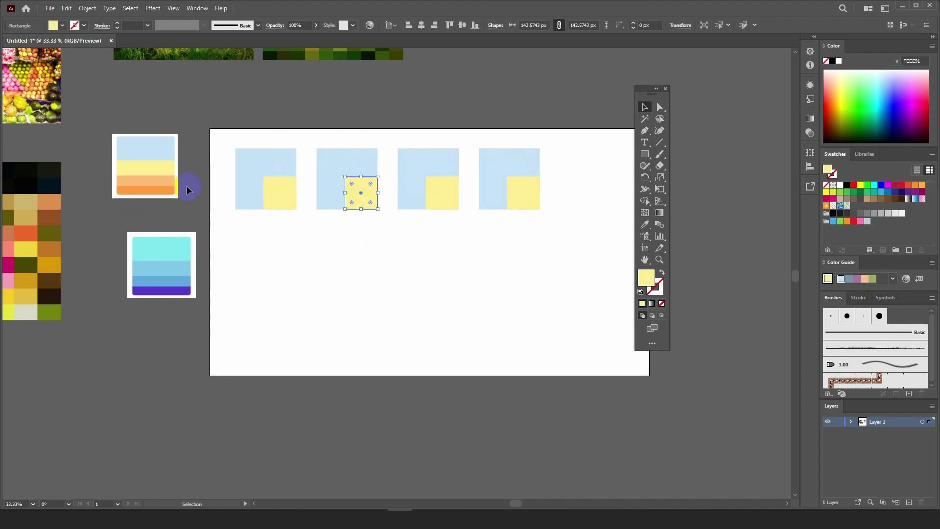
key(i)
click(153, 180)
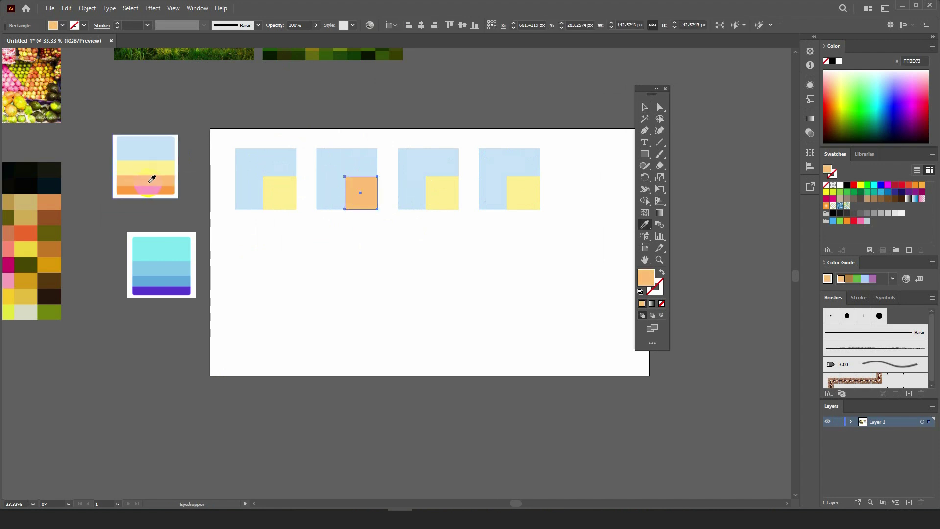
ctrl+click(439, 191)
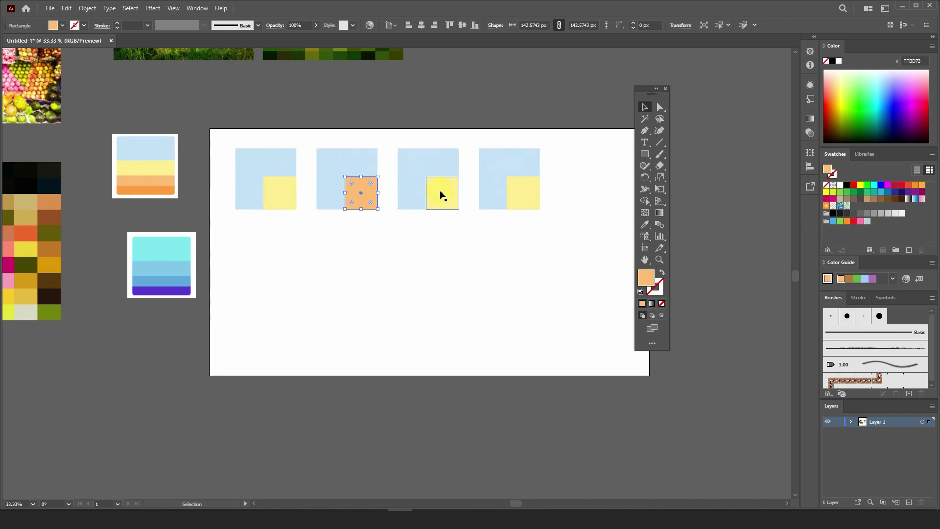
click(176, 176)
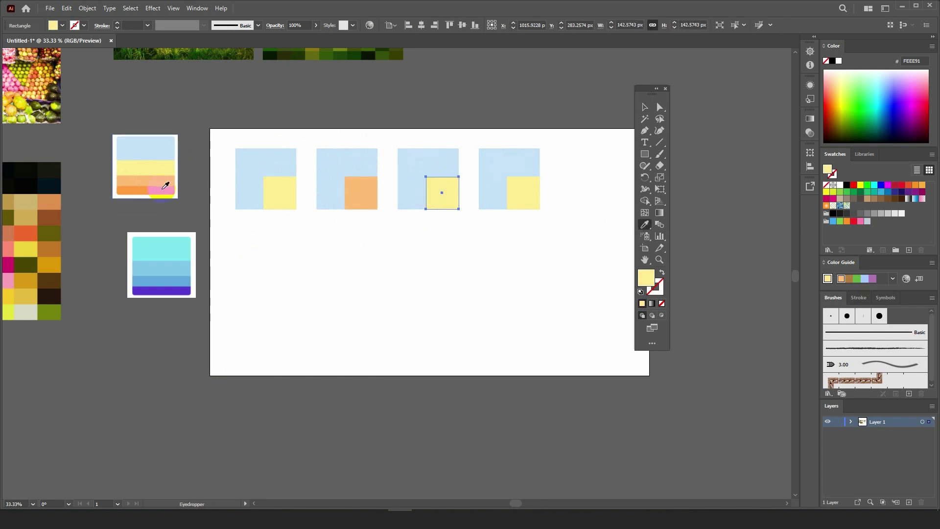
click(165, 189)
key(v)
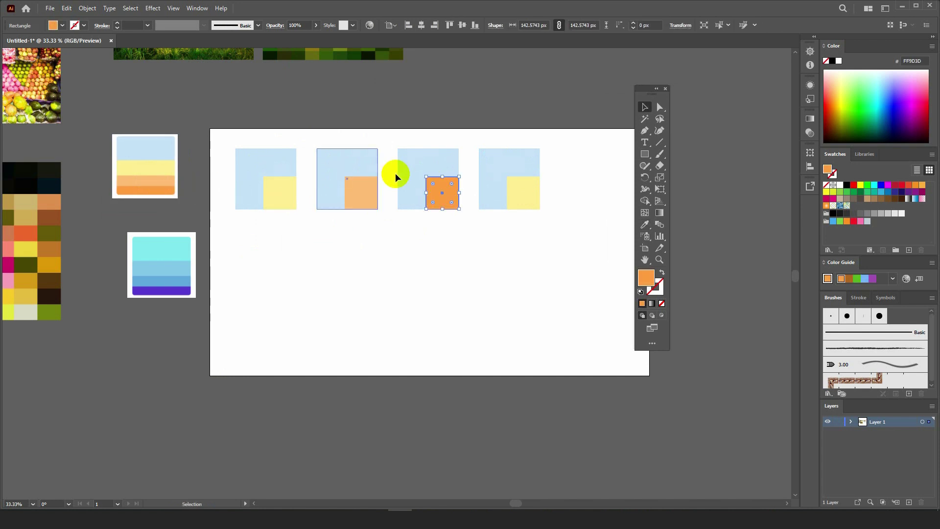
Delete the fourth pair of squares in the row.
click(508, 163)
drag(494, 134, 536, 238)
key(Delete)
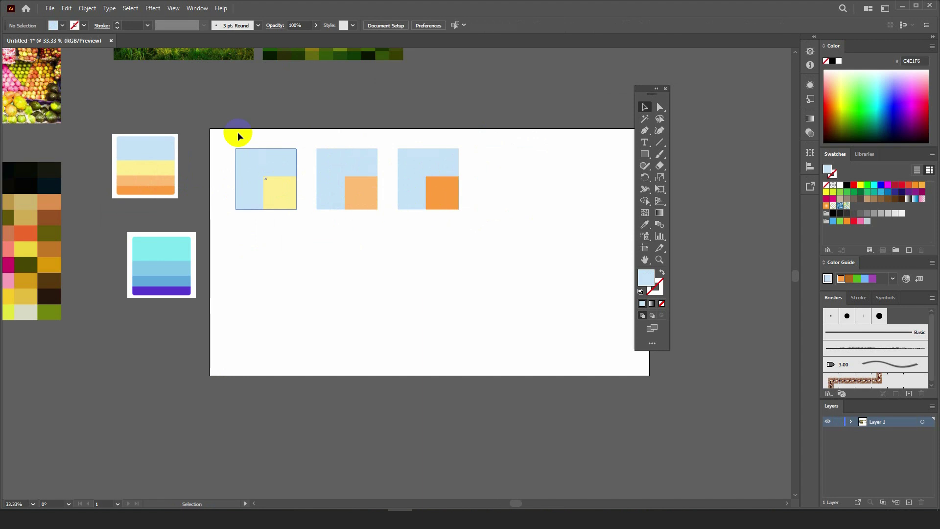
Scale the three pairs down to large squares of about 175 px and duplicate the row downward three times at equal spacing.
drag(230, 131, 483, 250)
drag(458, 209, 385, 189)
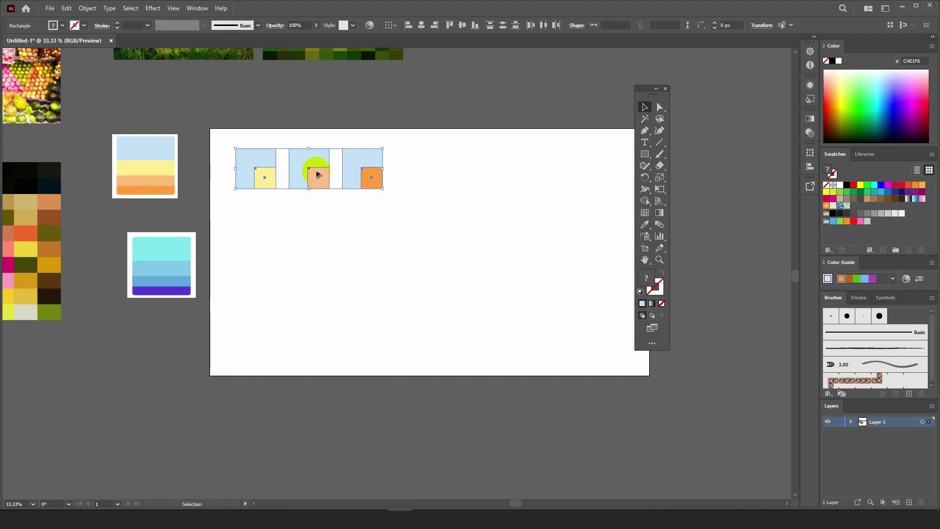
drag(317, 174, 416, 223)
key(ctrl+d)
key(ctrl+d)
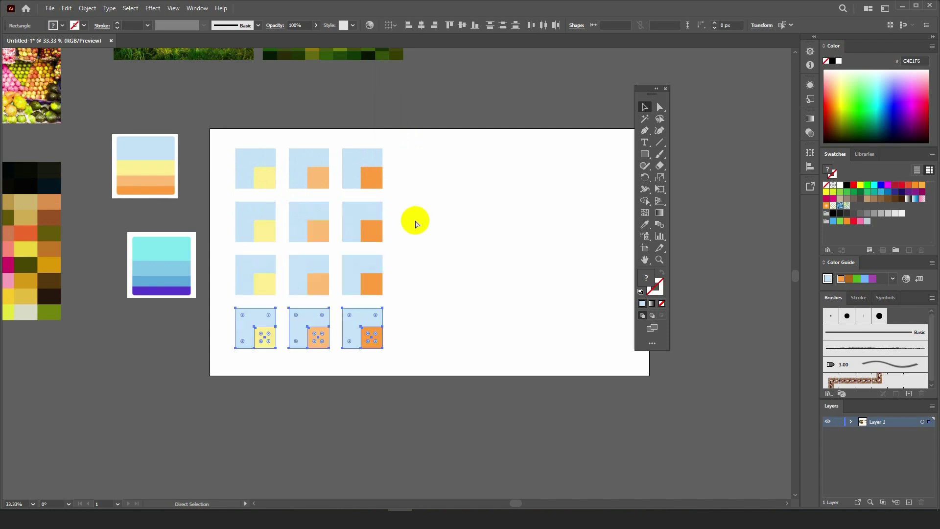
click(398, 236)
key(ctrl+plus)
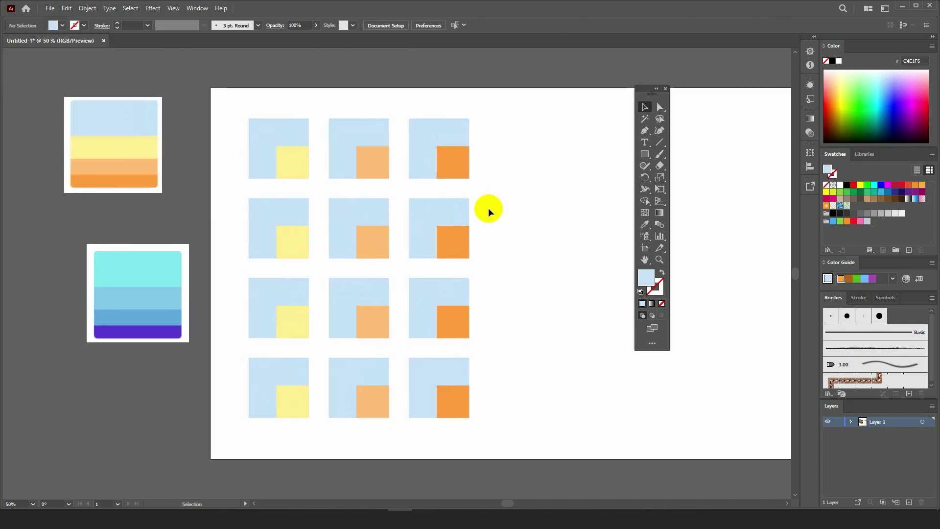
Recolor the second row's large squares with the palette's yellow and its first small square with the light blue.
click(276, 200)
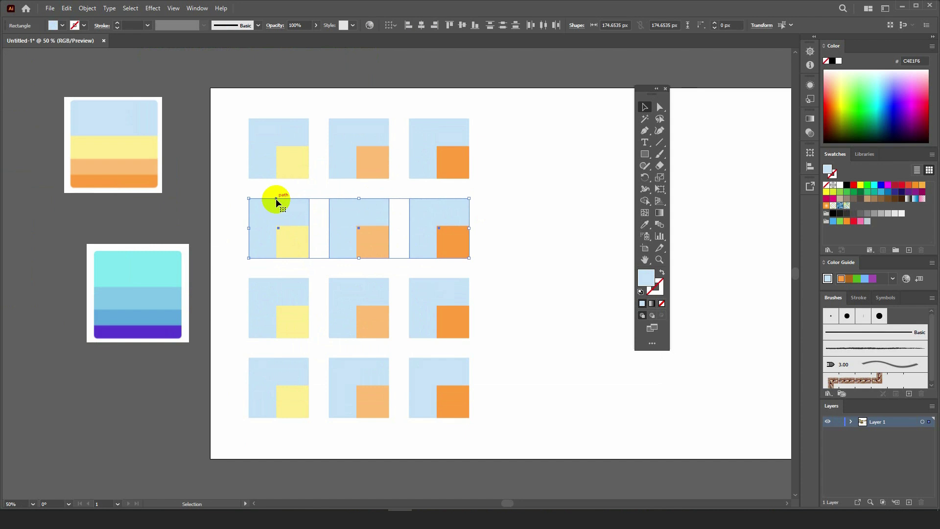
key(i)
click(143, 143)
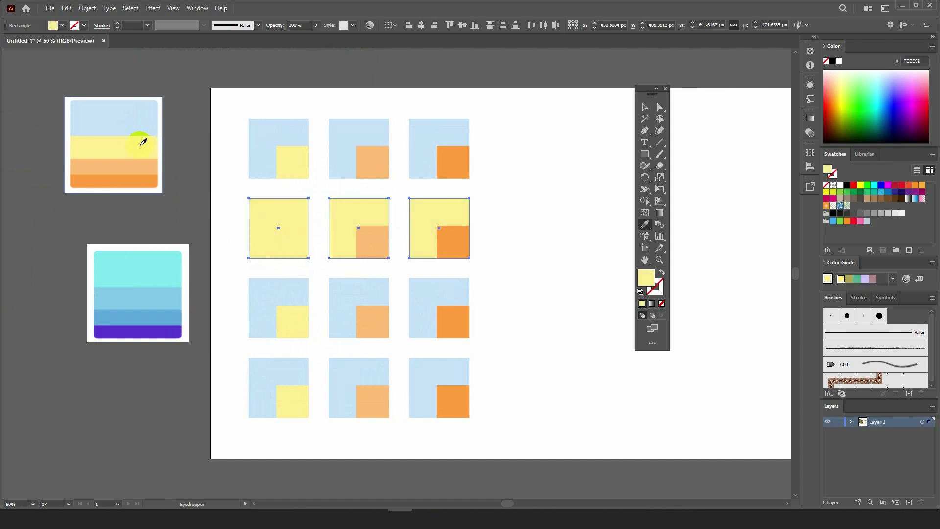
key(v)
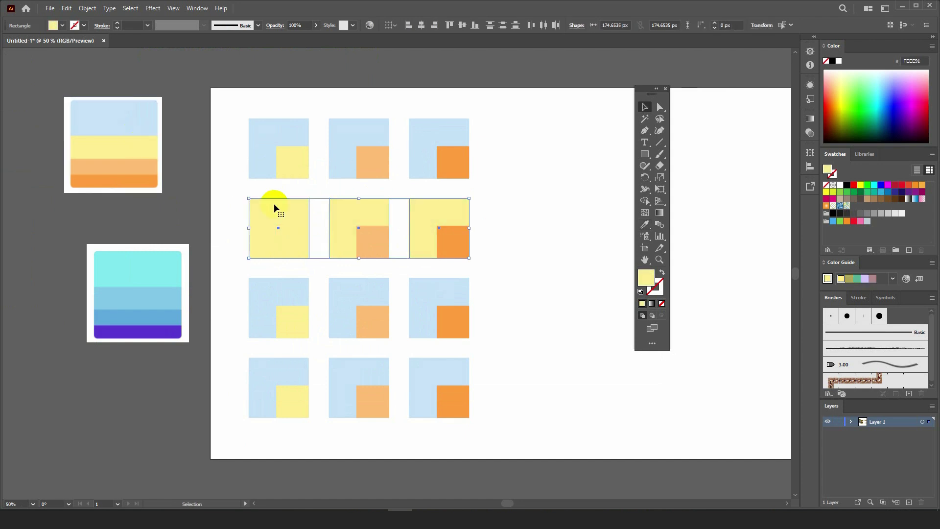
click(295, 237)
key(i)
click(141, 119)
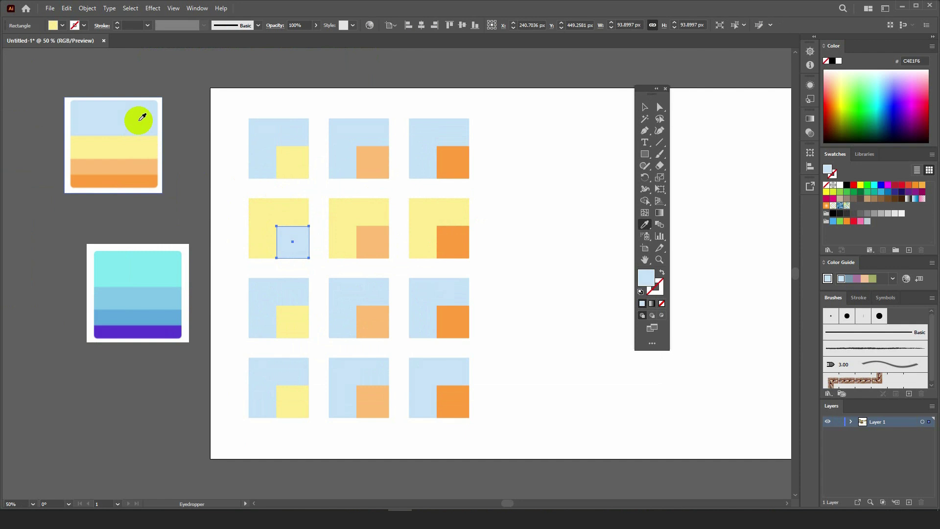
key(v)
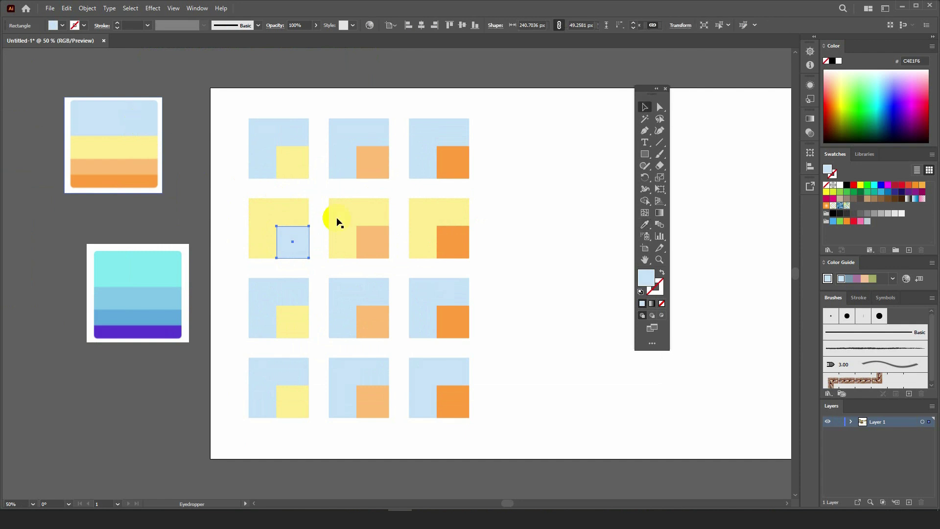
Recolor the third row's large squares with the palette's light orange and its middle small square with the light blue.
drag(504, 286, 245, 273)
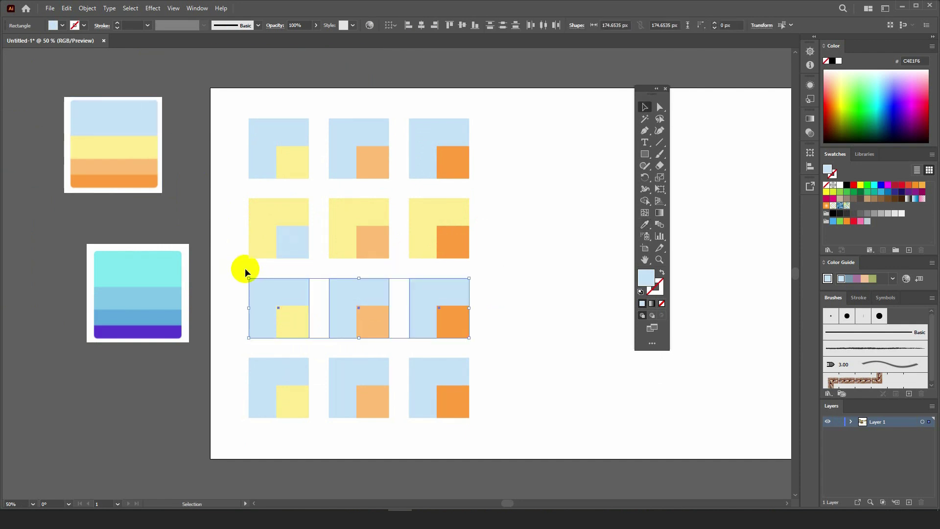
key(i)
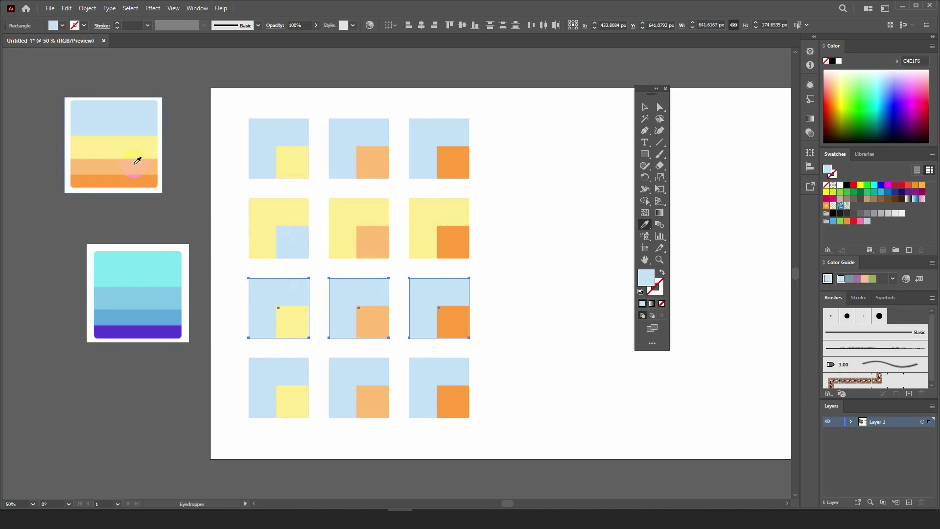
click(137, 161)
key(v)
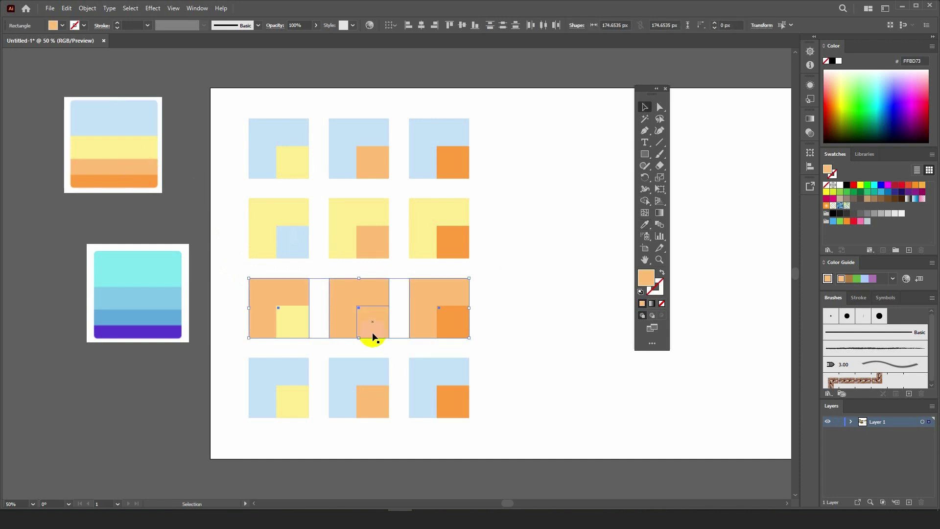
click(373, 325)
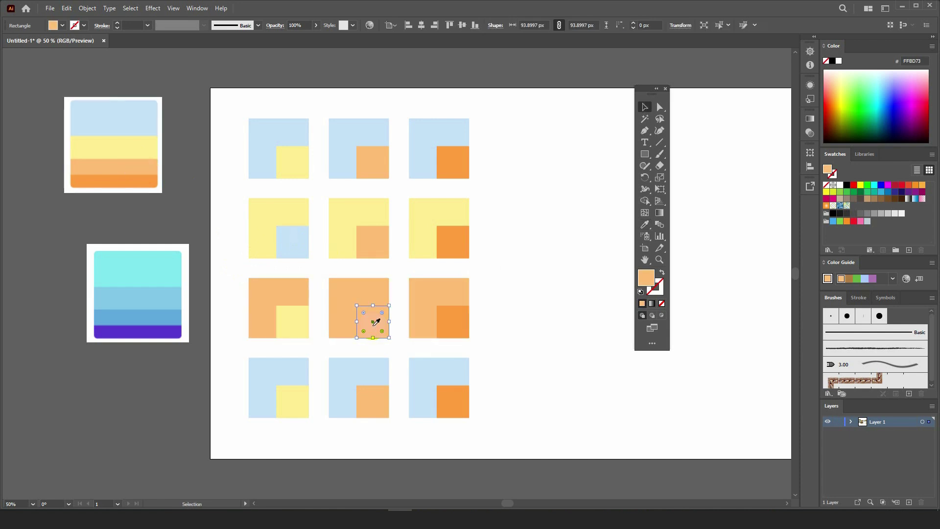
key(i)
click(146, 149)
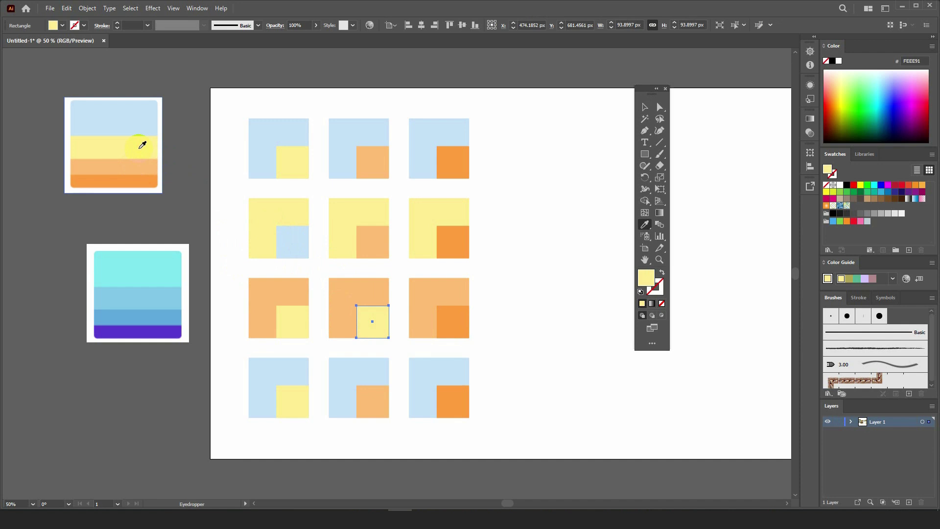
click(138, 117)
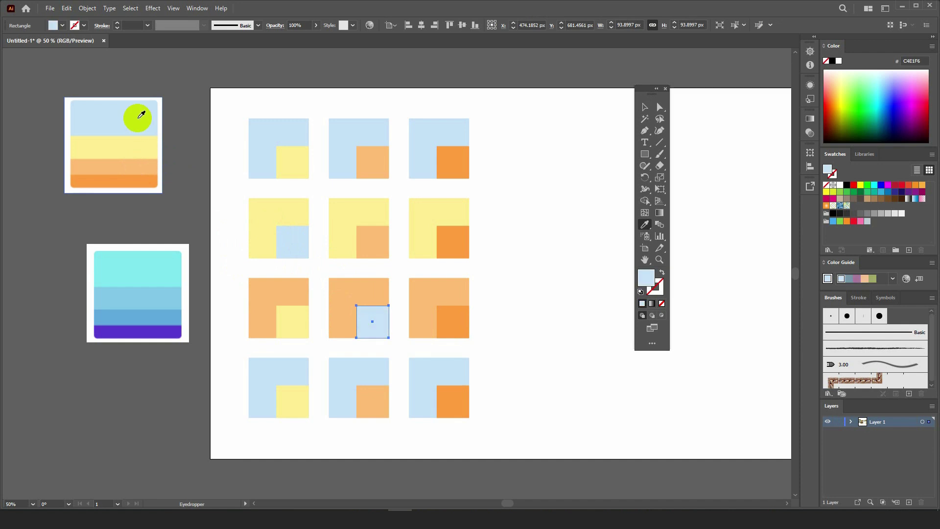
key(v)
Recolor the bottom row's large squares with the palette's dark orange and its last small square with the light blue.
drag(494, 361, 263, 360)
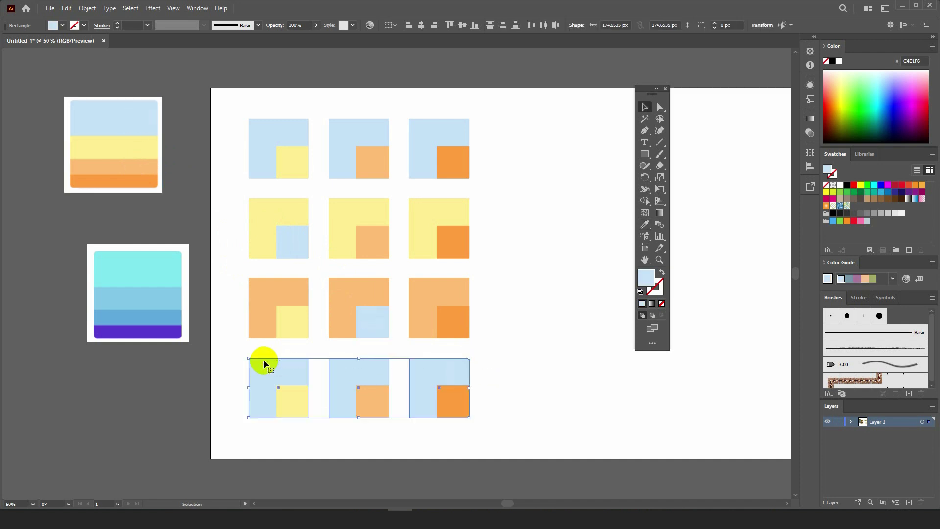
key(i)
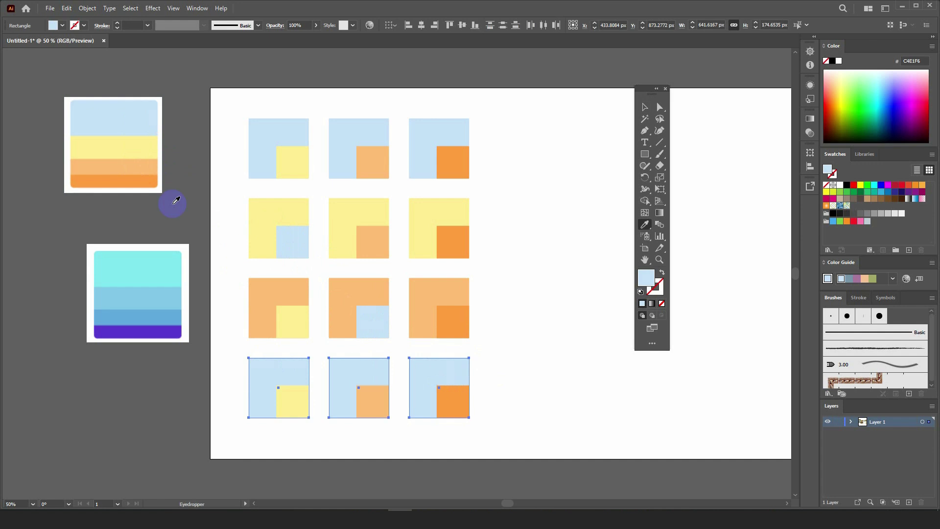
click(150, 178)
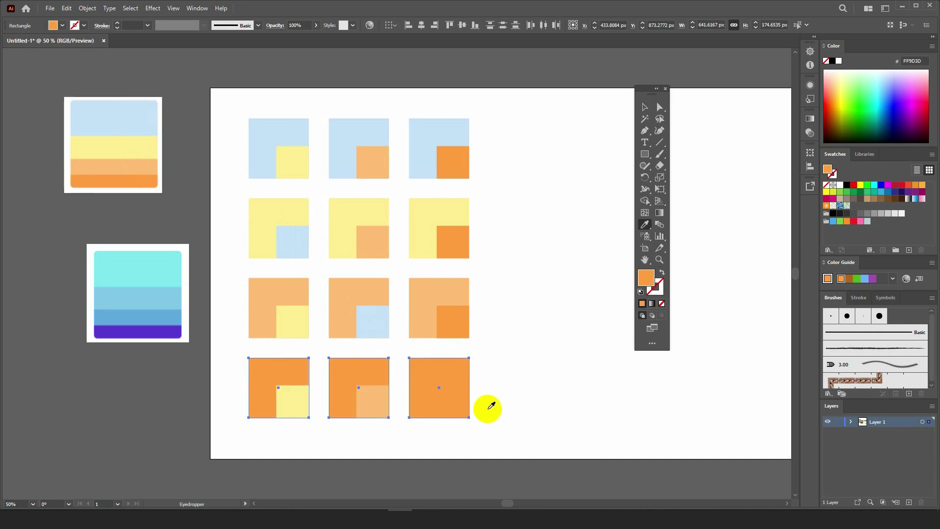
click(454, 401)
key(v)
click(452, 399)
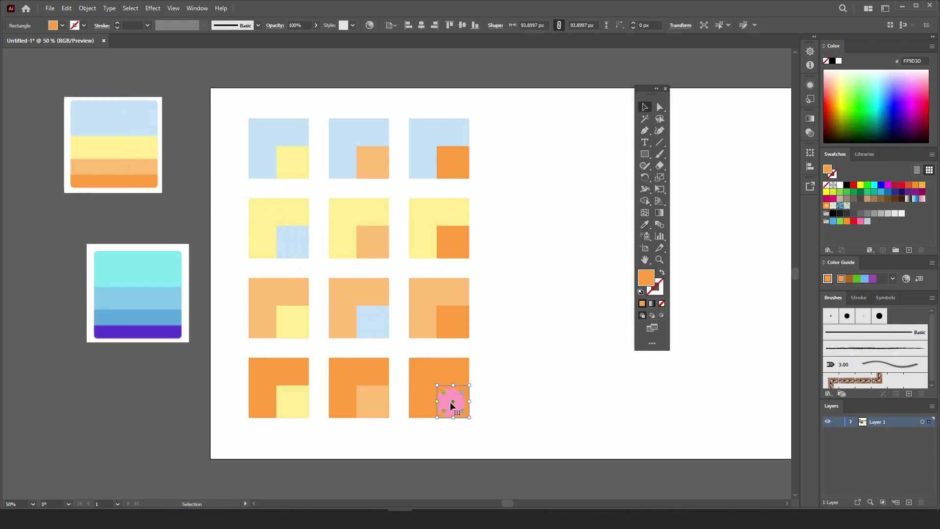
key(i)
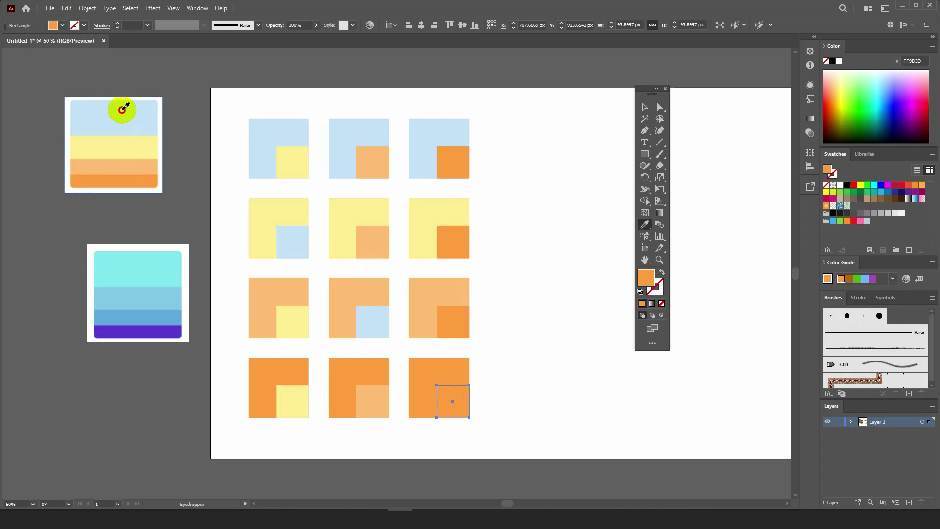
click(120, 105)
click(646, 107)
click(476, 257)
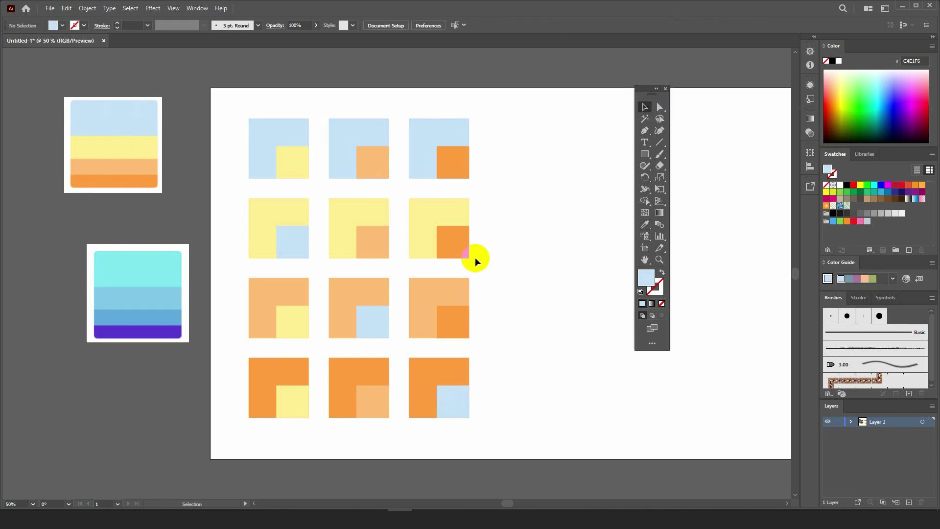
Using the Paintbrush with no fill and a red stroke, cross out the first color pair in the top row.
key(space)
drag(525, 273, 471, 275)
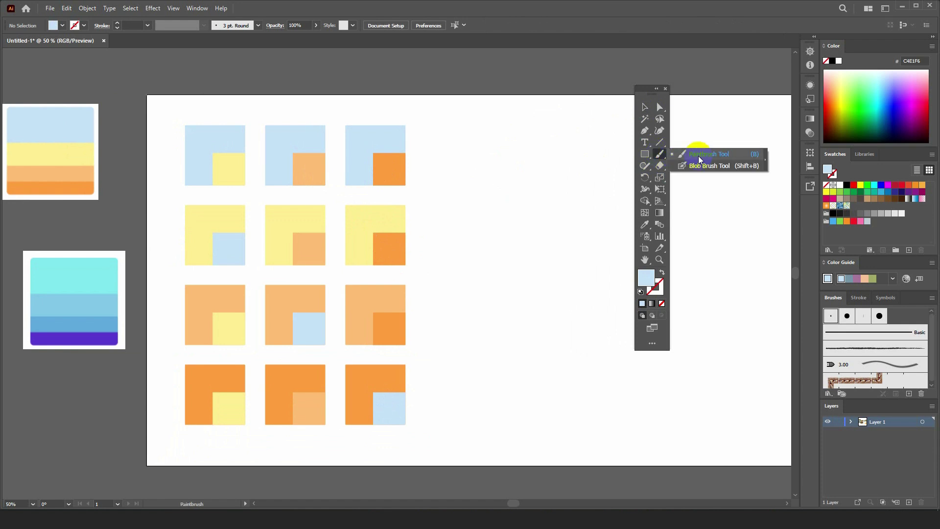
click(660, 283)
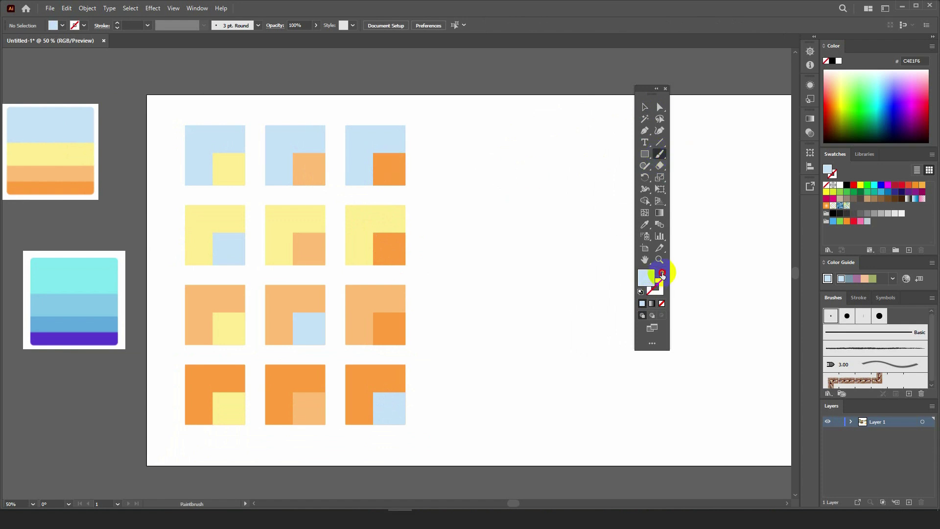
click(662, 275)
click(854, 184)
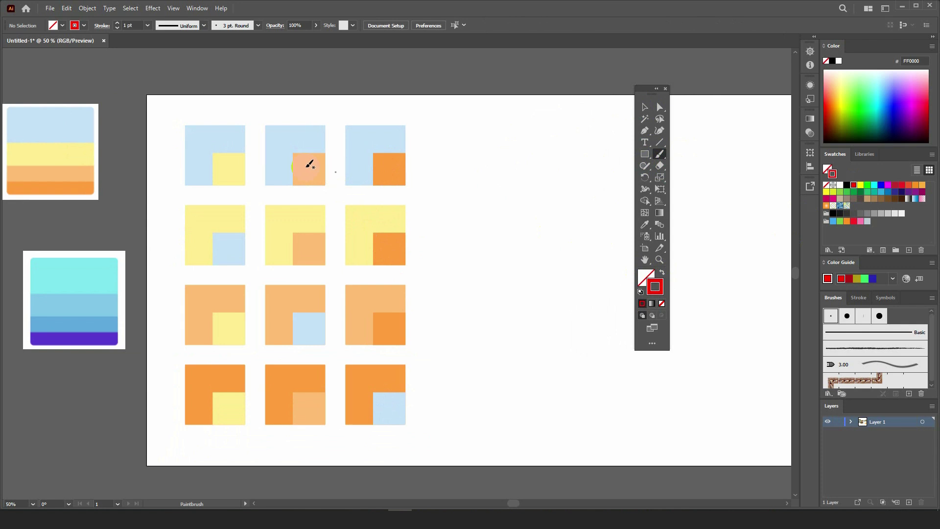
scroll(219, 139, up, 2)
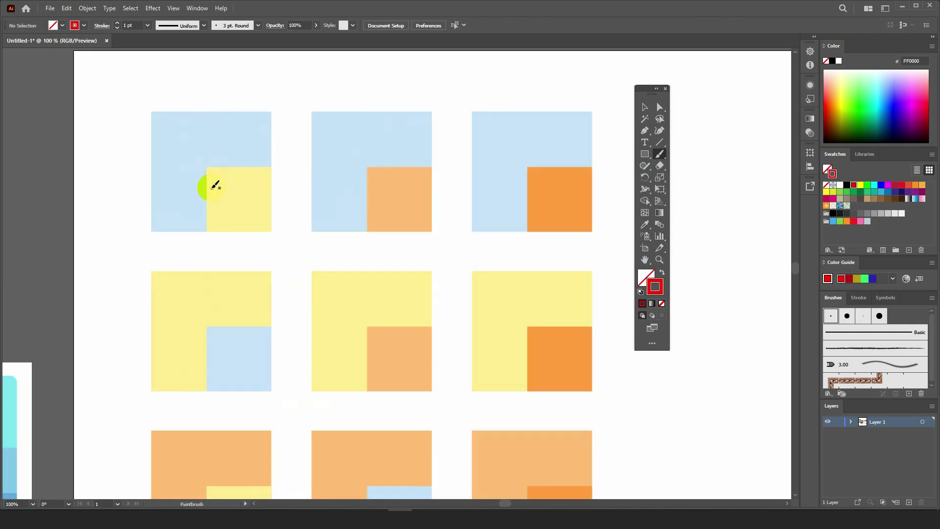
scroll(221, 180, down, 1)
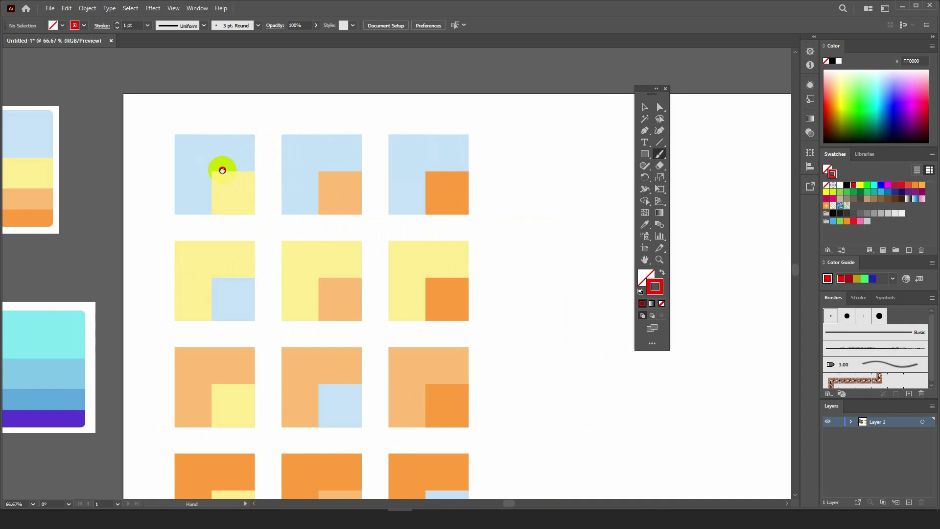
drag(223, 170, 242, 163)
drag(245, 106, 202, 183)
drag(183, 126, 238, 167)
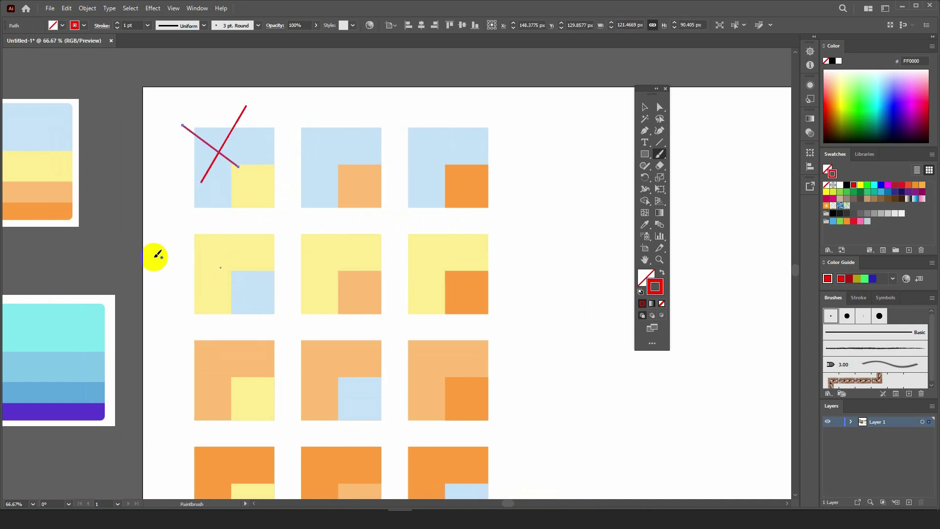
Paint a question mark over the top row's second color pair and a check mark over its third.
drag(350, 218, 318, 176)
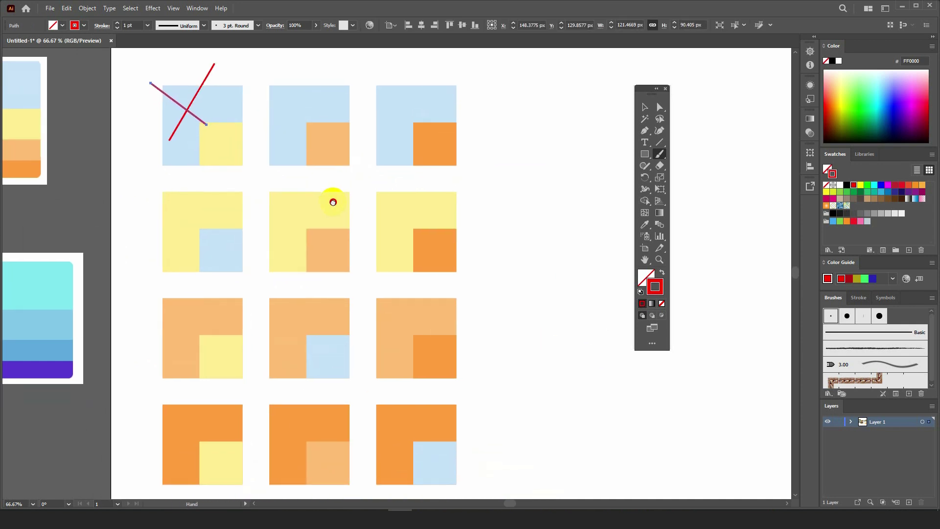
drag(304, 126, 307, 174)
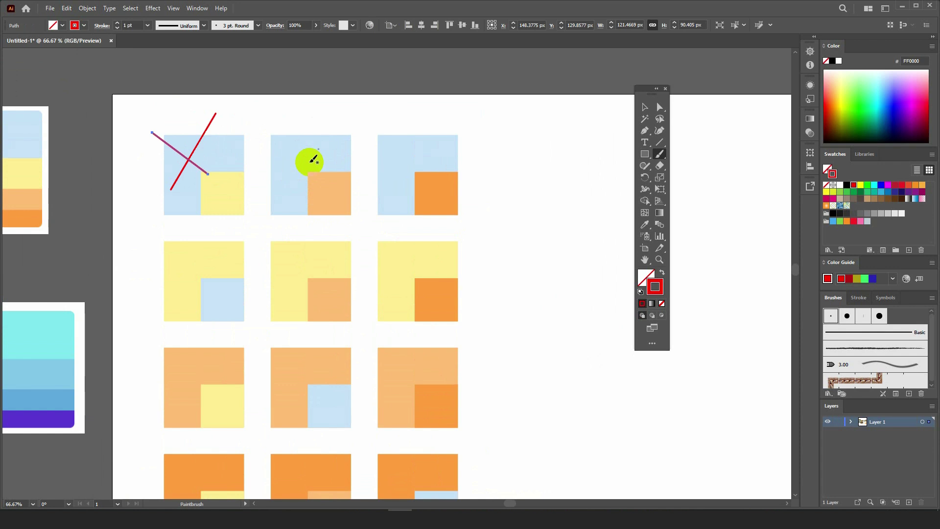
mouse_move(283, 142)
mouse_down()
mouse_move(292, 126)
mouse_move(307, 171)
mouse_up()
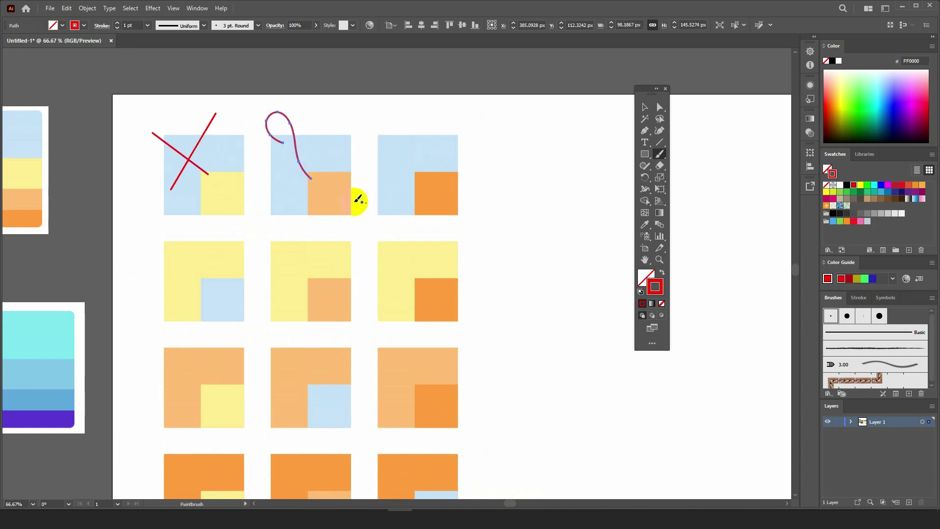
drag(361, 201, 314, 147)
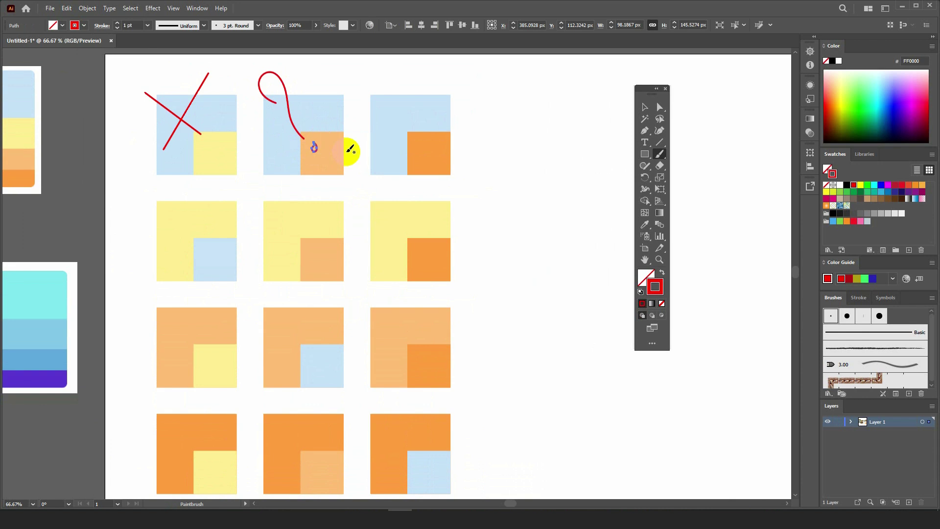
drag(481, 210, 495, 216)
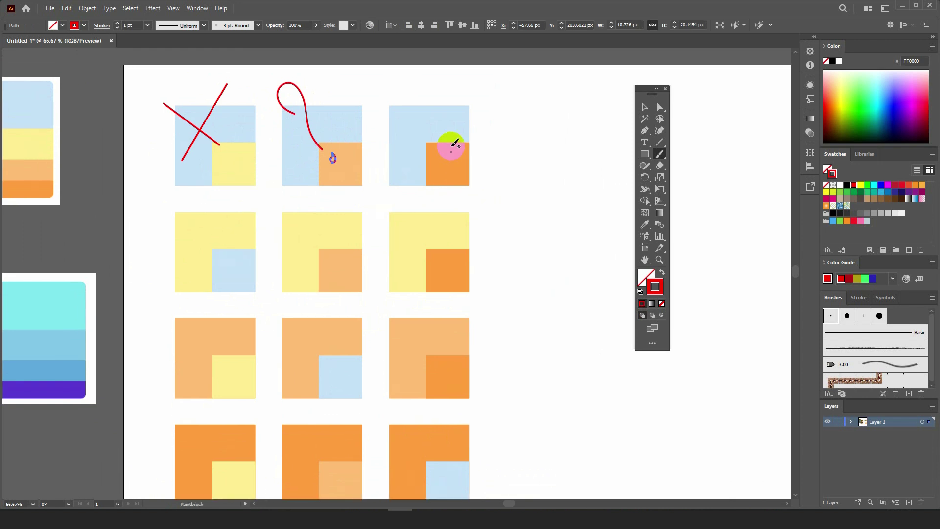
scroll(448, 138, up, 2)
scroll(416, 183, down, 2)
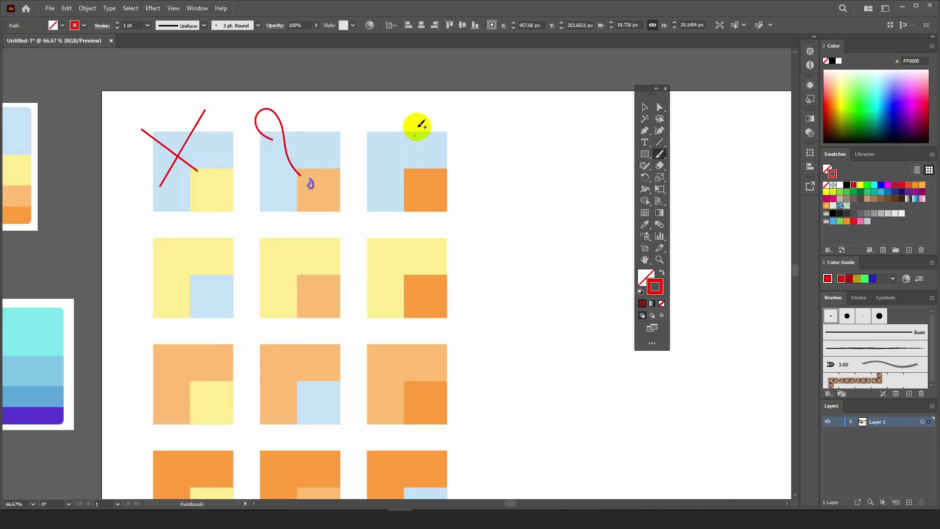
drag(419, 117, 530, 81)
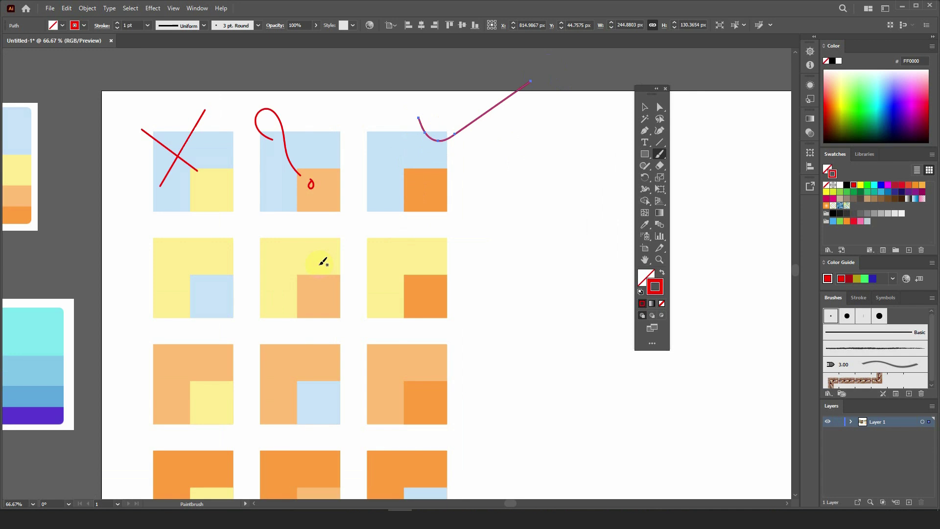
Mark the second row's color pairs with a cross, a question mark and a check mark, in that order.
drag(430, 275, 481, 208)
drag(192, 194, 272, 232)
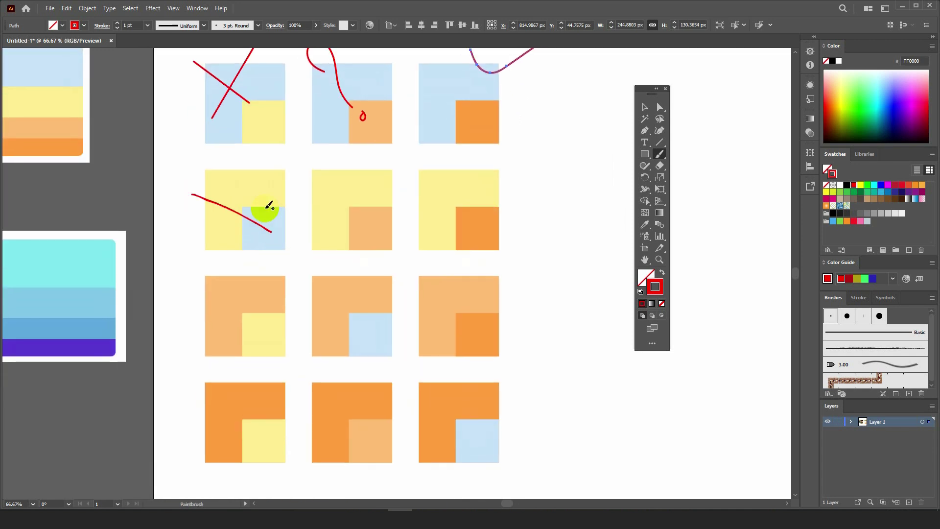
drag(196, 259, 253, 190)
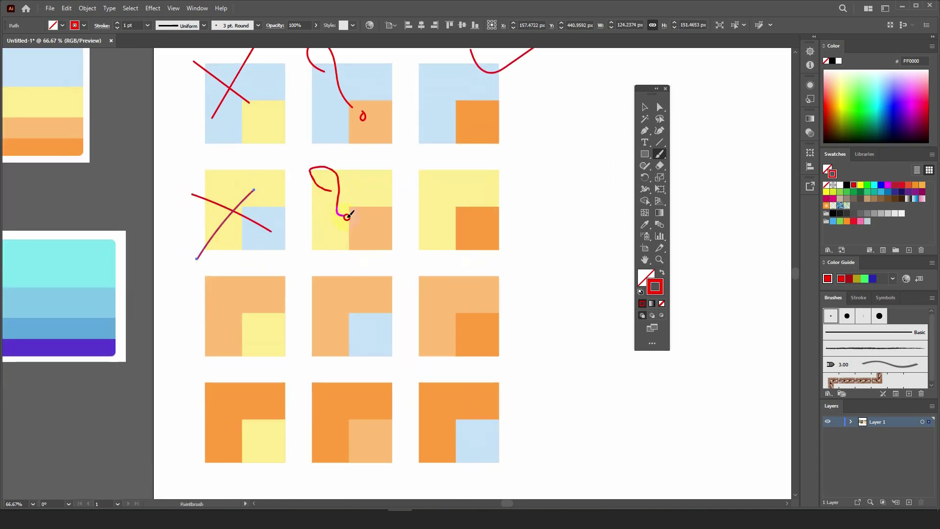
mouse_move(365, 233)
mouse_down()
mouse_move(375, 252)
mouse_move(360, 244)
mouse_move(432, 251)
mouse_move(385, 254)
mouse_up()
mouse_move(385, 193)
mouse_down()
mouse_move(402, 205)
mouse_move(521, 166)
mouse_up()
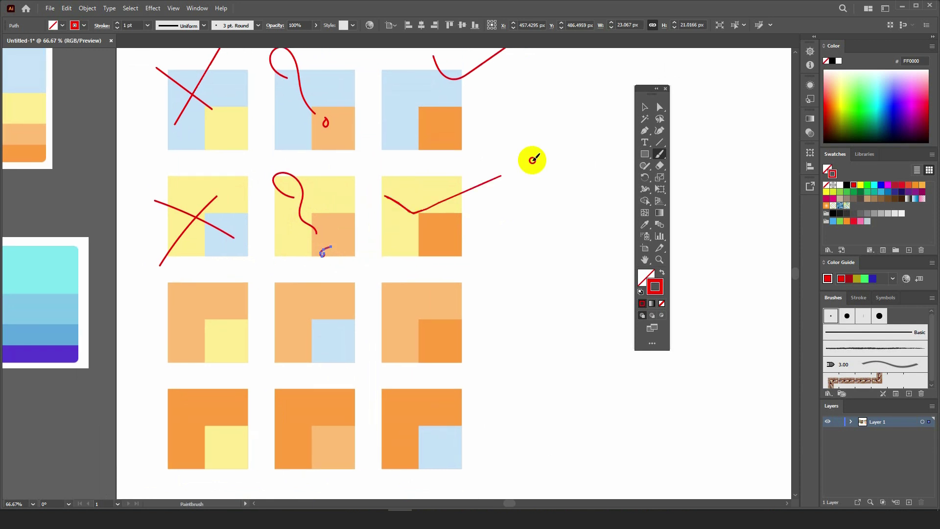
Mark the third row's first color pair with a question mark and cross out its other two pairs.
scroll(479, 246, down, 3)
scroll(478, 245, left, 2)
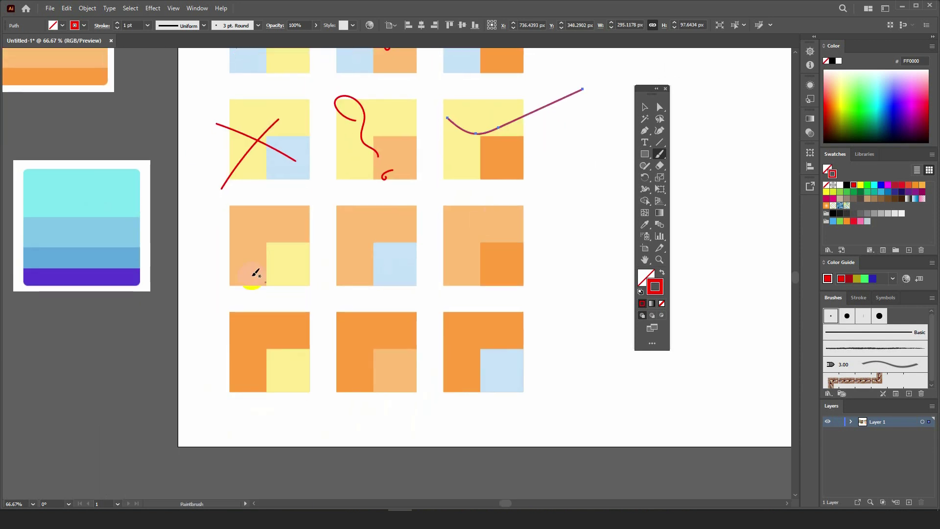
mouse_move(203, 243)
mouse_down()
mouse_move(219, 240)
mouse_move(247, 275)
mouse_up()
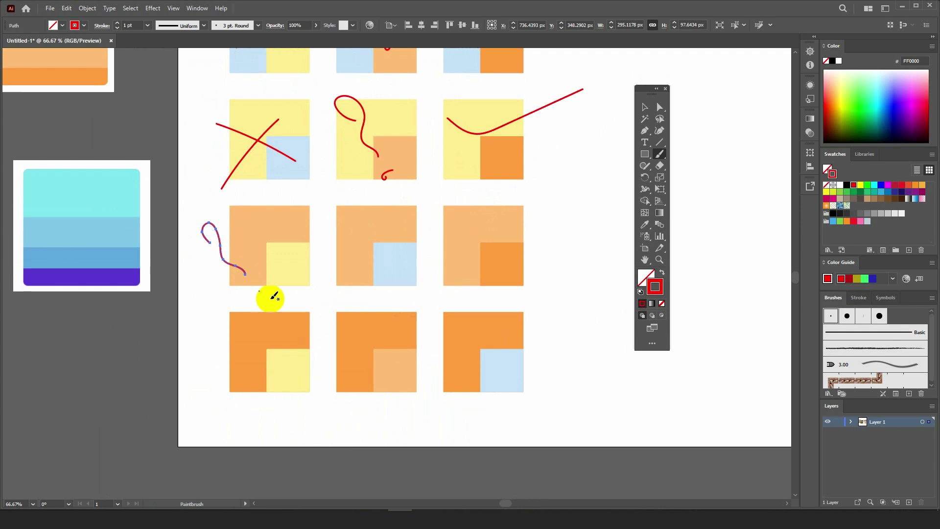
drag(379, 218, 352, 268)
drag(320, 225, 395, 265)
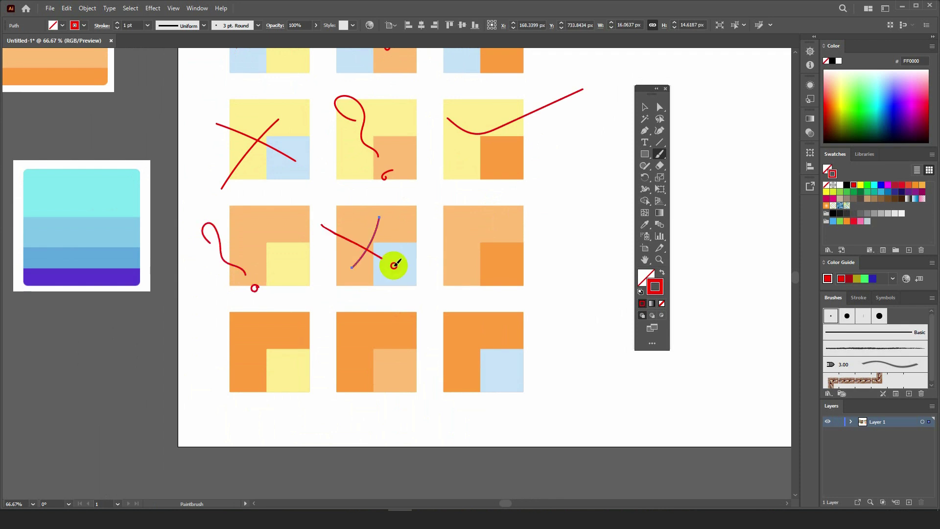
drag(523, 211, 478, 258)
drag(461, 220, 539, 254)
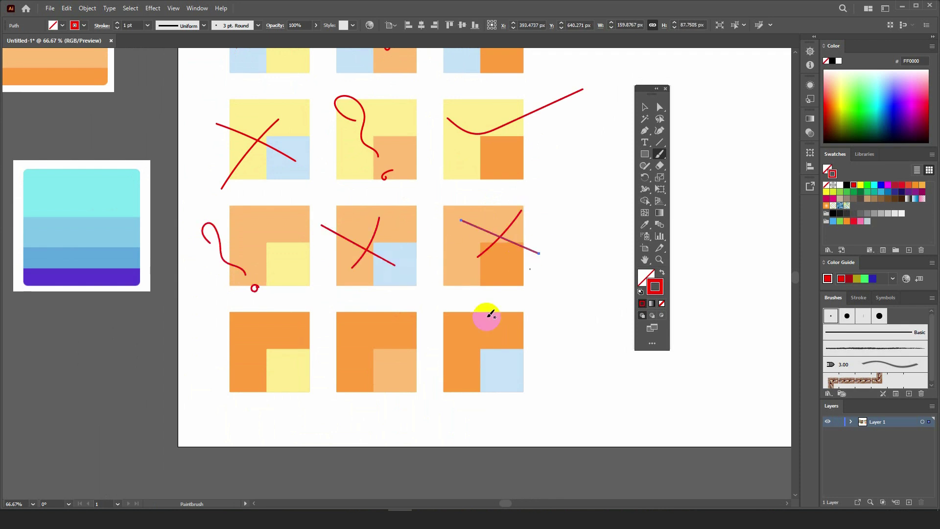
Paint check marks on the bottom row's first and third color pairs and cross out the middle one.
scroll(486, 315, down, 2)
mouse_move(205, 300)
mouse_down()
mouse_move(321, 263)
mouse_move(346, 299)
mouse_move(410, 322)
mouse_move(414, 344)
mouse_up()
drag(390, 289, 370, 368)
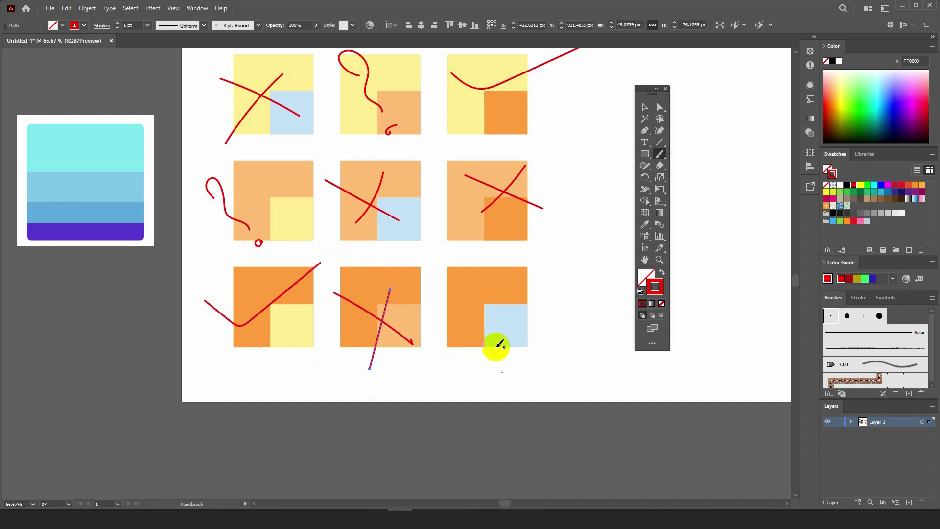
mouse_move(456, 296)
mouse_down()
mouse_move(478, 320)
mouse_move(550, 265)
mouse_up()
scroll(422, 361, down, 1)
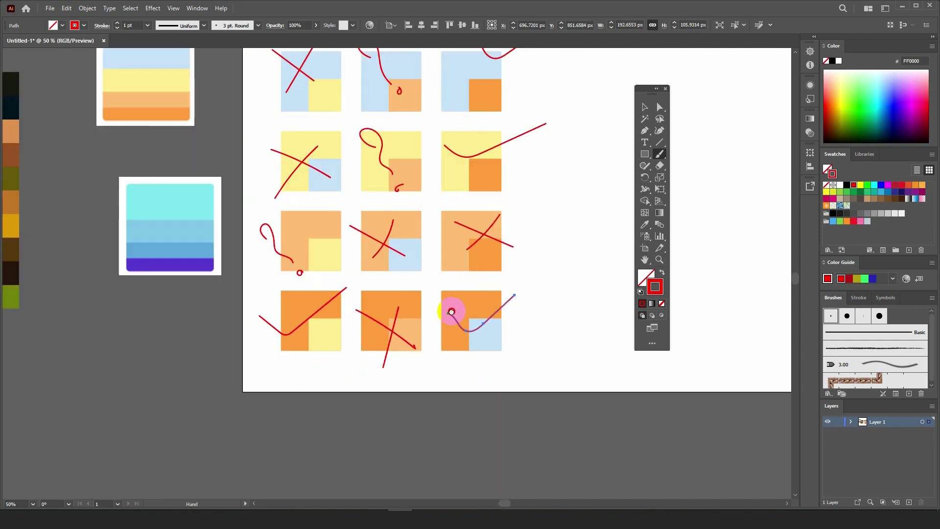
Examine the marked color pairs across the whole grid to compare the approved, doubtful and rejected combinations.
scroll(447, 311, up, 3)
scroll(447, 310, right, 2)
click(646, 108)
click(490, 300)
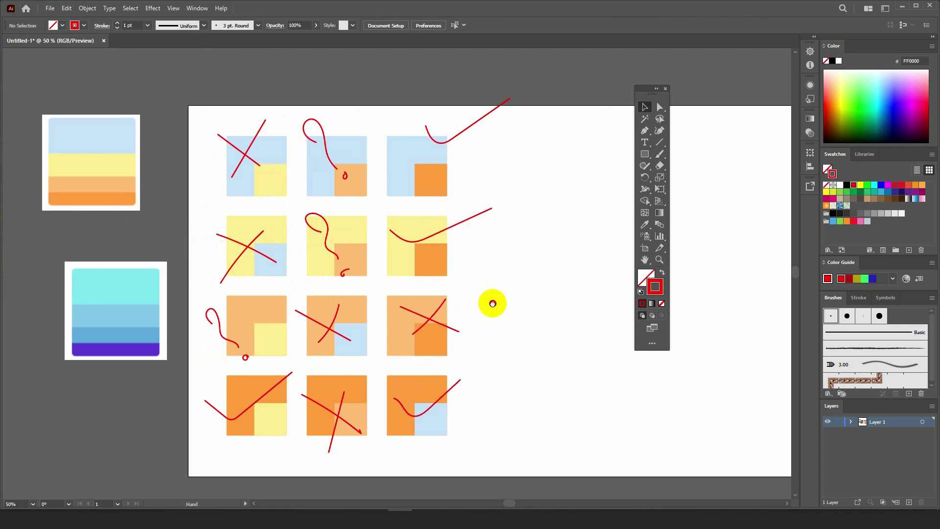
scroll(238, 170, down, 1)
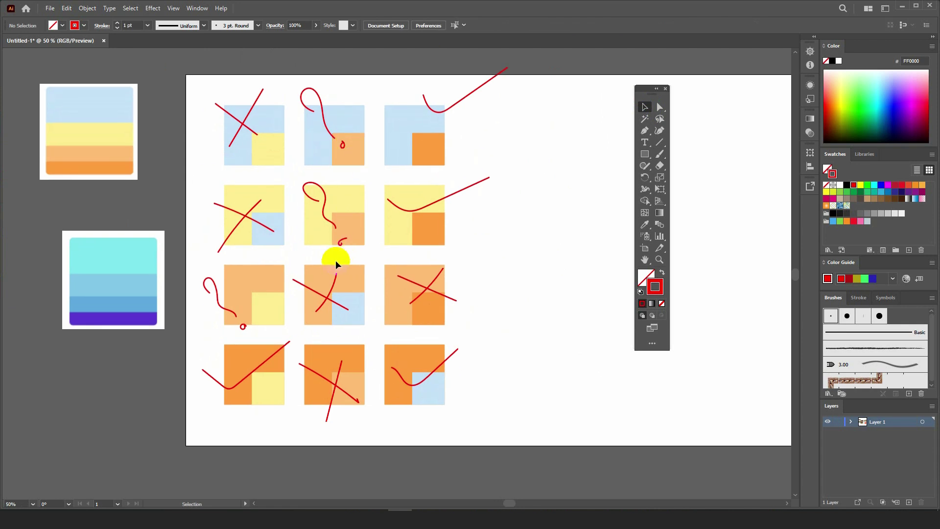
scroll(216, 300, down, 1)
scroll(216, 300, down, 1)
scroll(216, 300, up, 1)
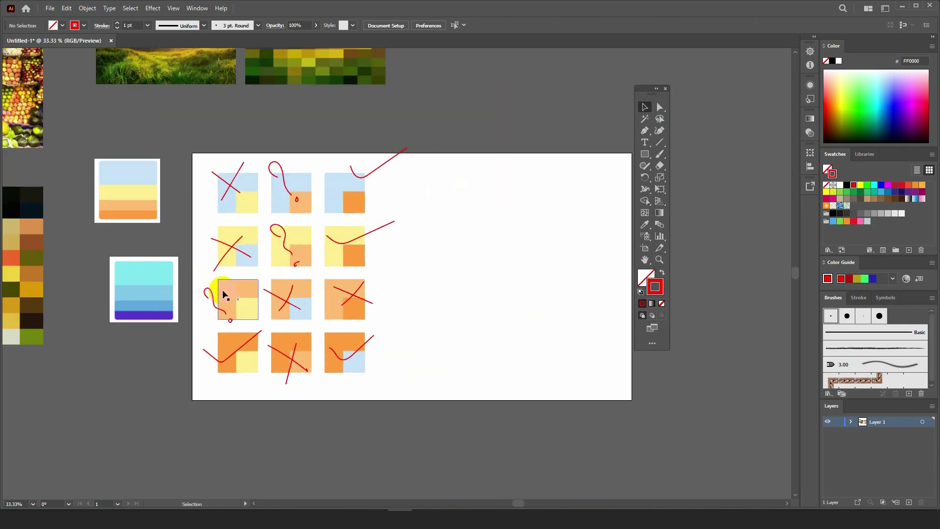
scroll(308, 363, up, 1)
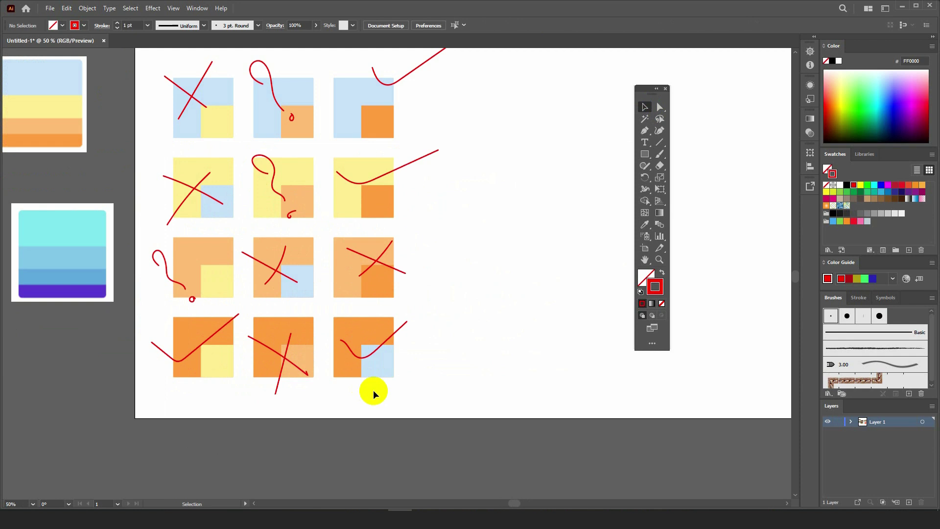
scroll(235, 358, down, 1)
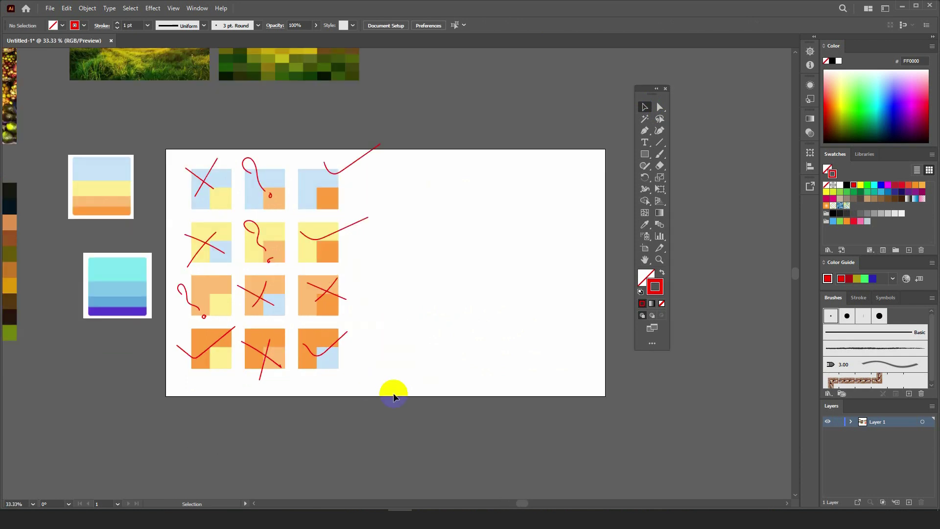
Move the orange/light blue, light blue/orange and orange/yellow checked pairs into a row on the artboard's empty area.
drag(332, 361, 474, 210)
drag(318, 203, 509, 210)
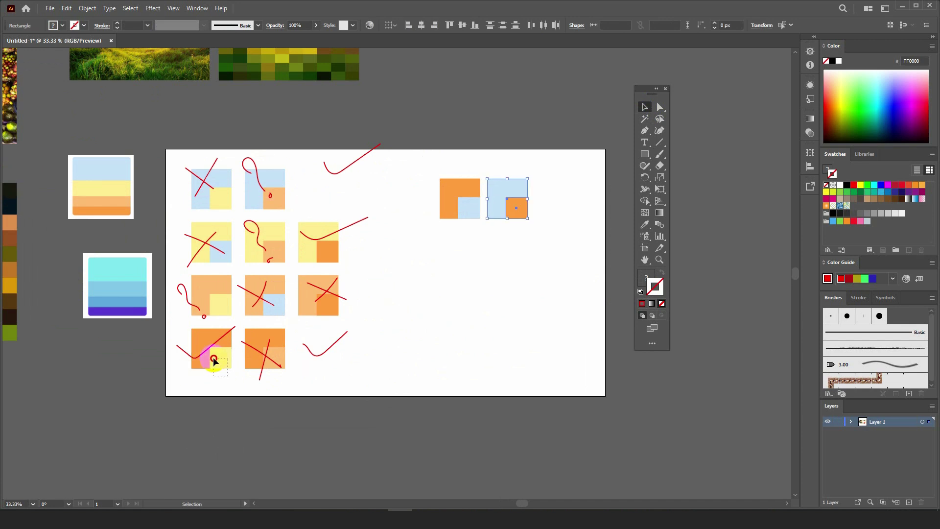
mouse_move(214, 361)
mouse_down()
mouse_move(573, 231)
mouse_move(561, 211)
mouse_up()
mouse_move(175, 143)
mouse_down()
mouse_move(392, 395)
mouse_move(438, 390)
mouse_up()
click(494, 338)
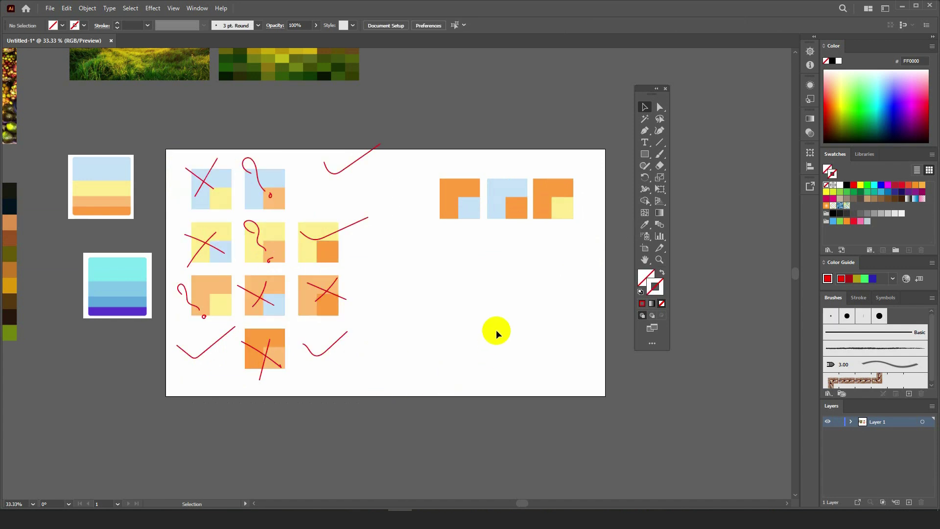
Restore the three approved pairs to the grid and place copies of them in a row on the artboard's empty area.
drag(429, 160, 567, 232)
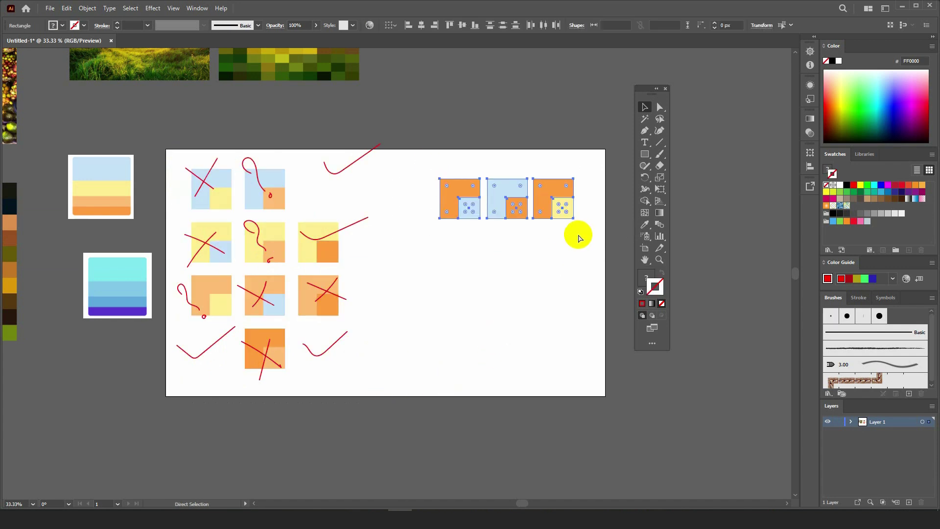
key(ctrl+z)
key(ctrl+z)
key(ctrl+z)
click(515, 218)
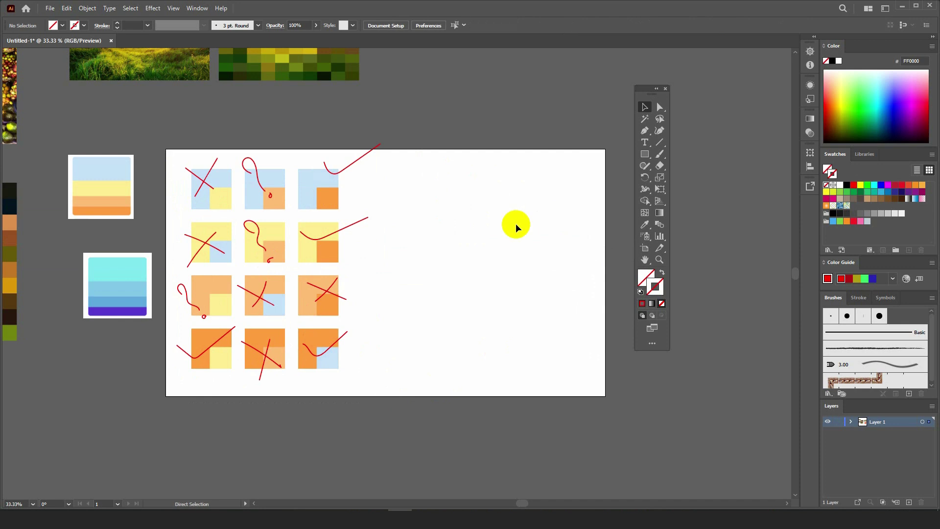
key(ctrl+shift+z)
key(ctrl+shift+z)
key(ctrl+shift+z)
Move the row of three copied color pairs slightly up and left, closer to the artboard's upper edge.
drag(556, 251, 342, 257)
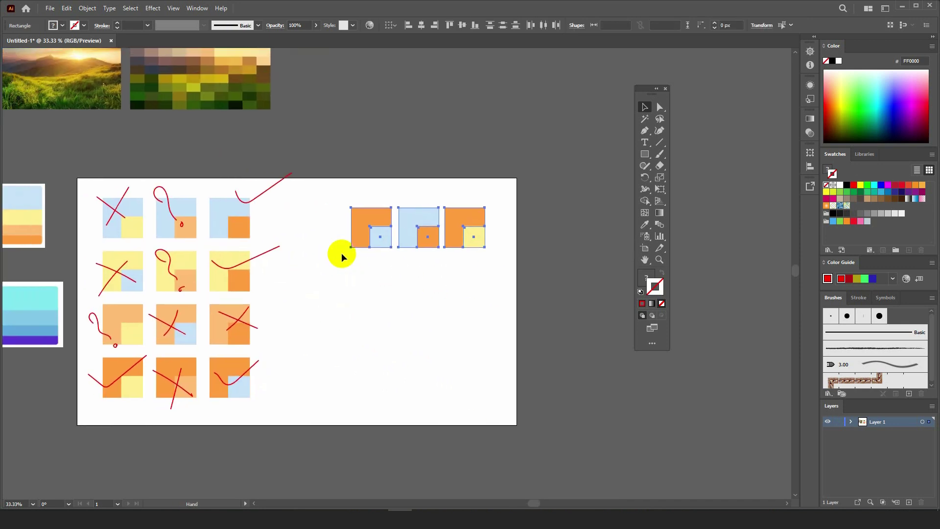
scroll(342, 254, down, 1)
drag(474, 285, 379, 283)
scroll(336, 242, up, 1)
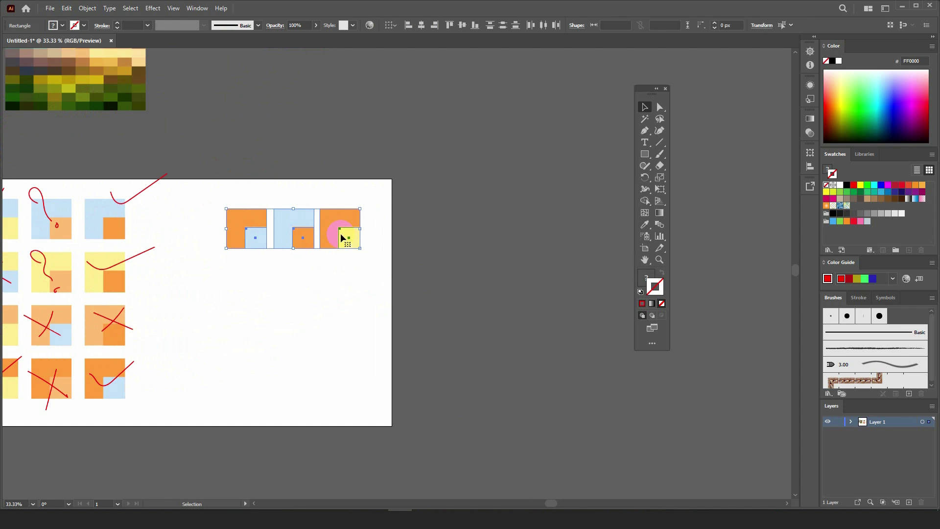
drag(343, 239, 332, 217)
drag(310, 279, 399, 287)
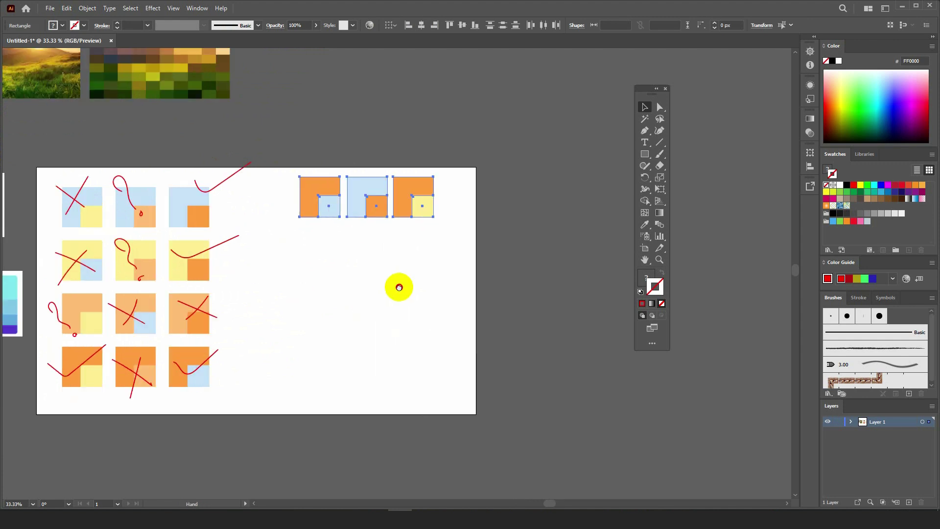
scroll(446, 290, up, 1)
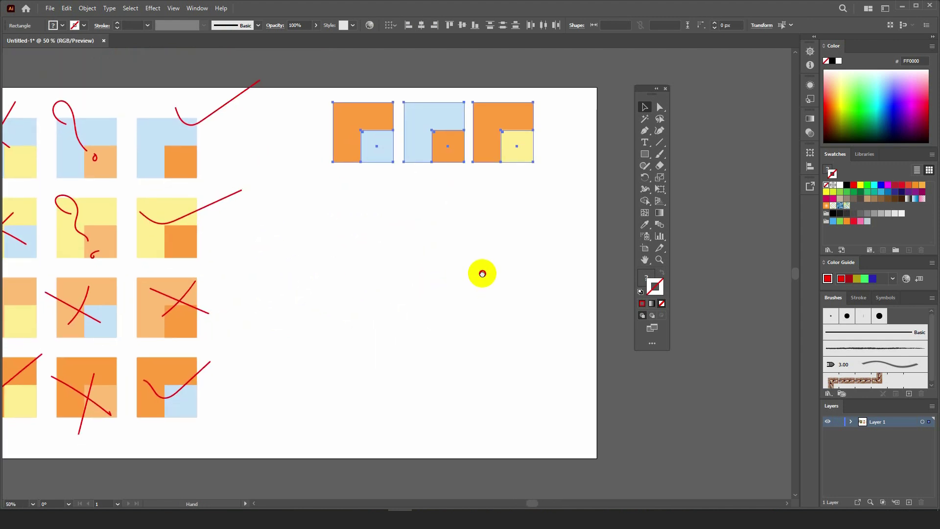
click(469, 291)
Draw a rectangle about 975 x 531 px below the copied pairs and fill it with the first pair's orange.
click(647, 155)
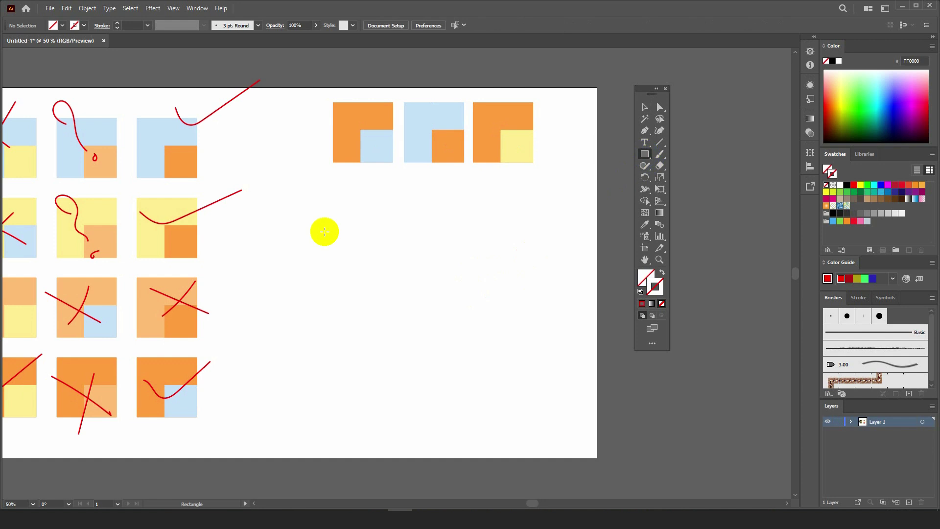
drag(247, 224, 582, 406)
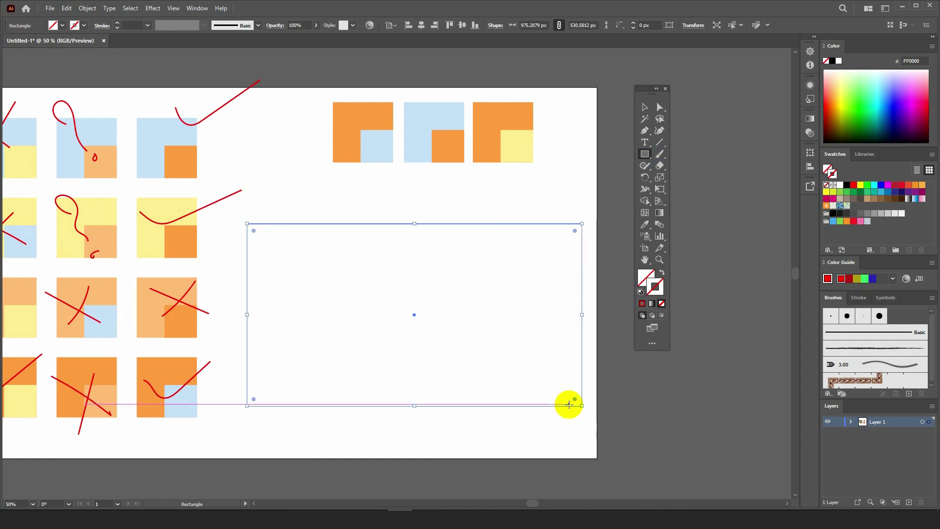
click(645, 225)
click(357, 115)
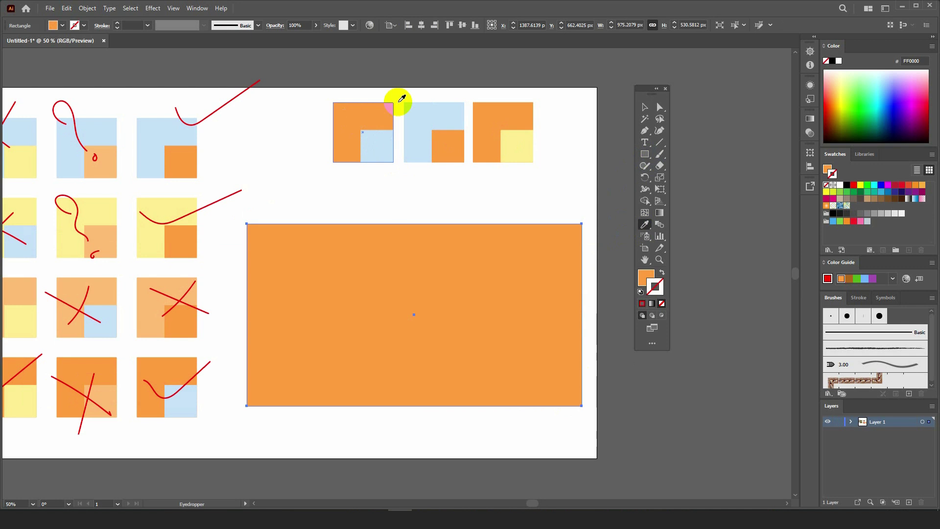
click(645, 107)
click(517, 216)
drag(525, 214, 534, 178)
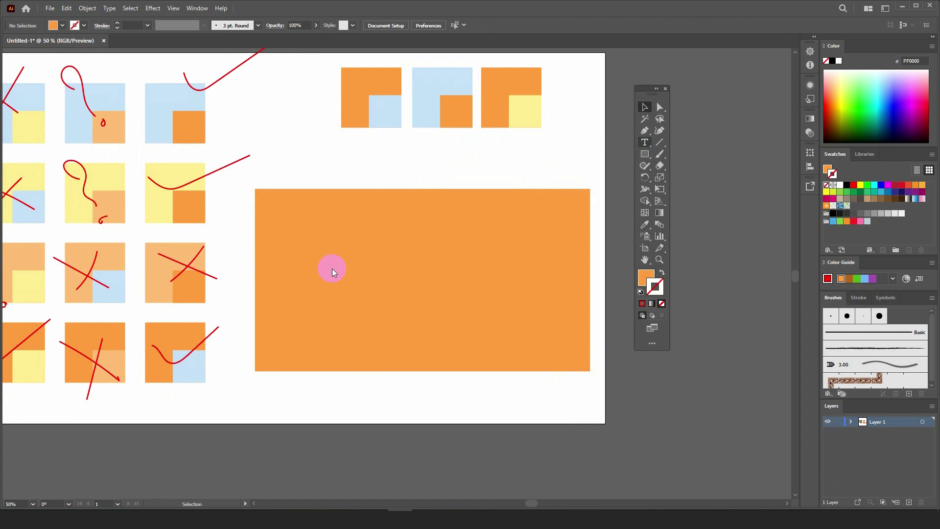
Add the text "Headline" at 72 pt and place it in the orange rectangle's upper left corner.
key(t)
click(324, 256)
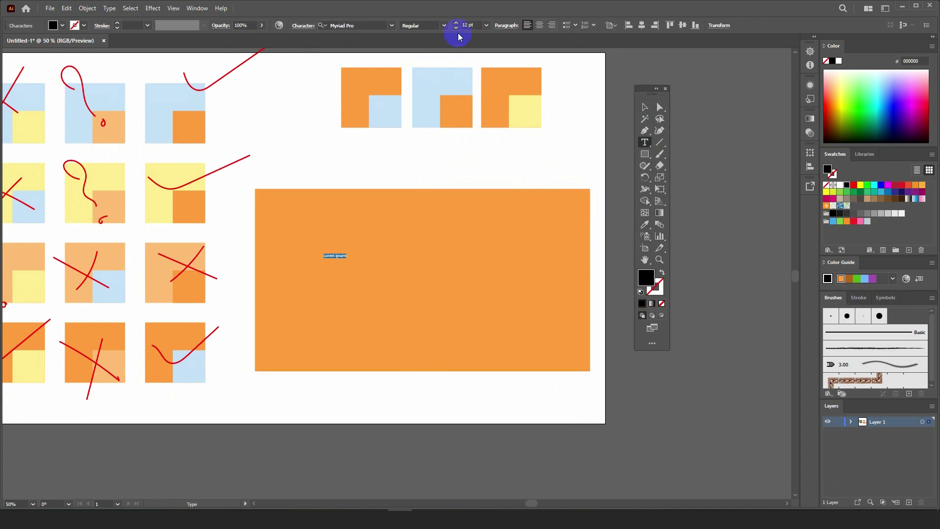
click(486, 25)
click(498, 203)
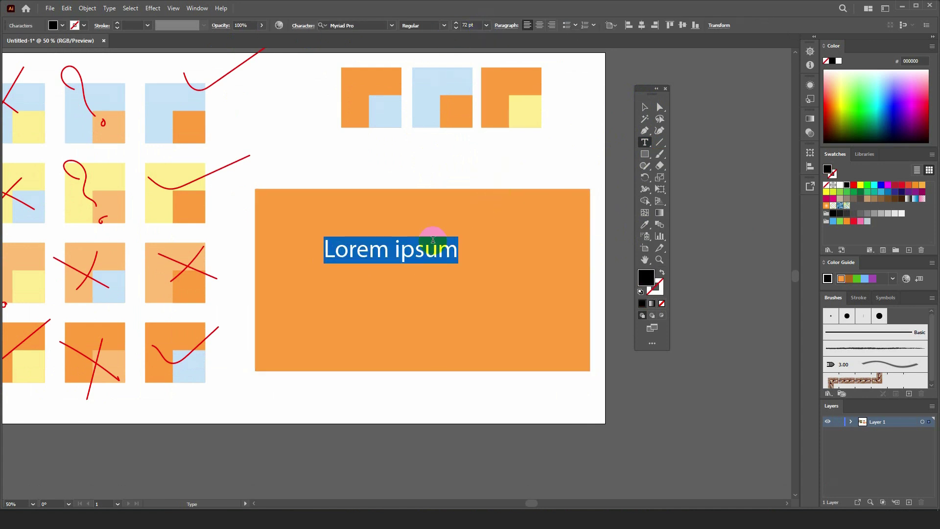
text(Headline)
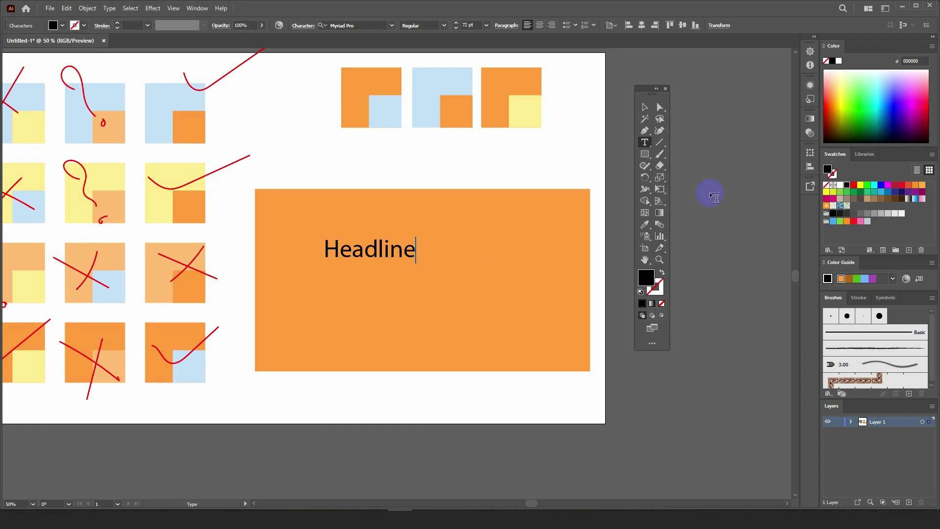
click(645, 108)
drag(374, 249, 323, 214)
Create a paragraph text area below the headline and reduce its placeholder text to 30 pt.
click(645, 145)
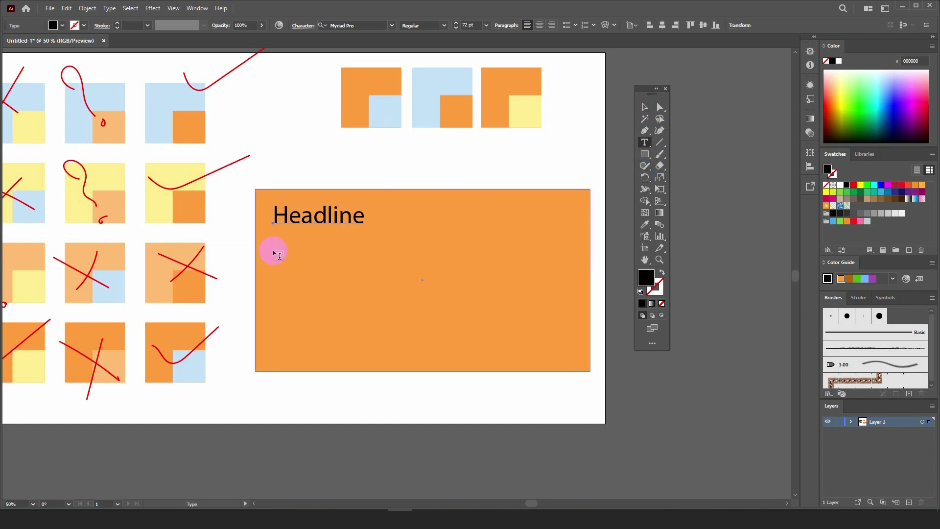
drag(272, 248, 573, 342)
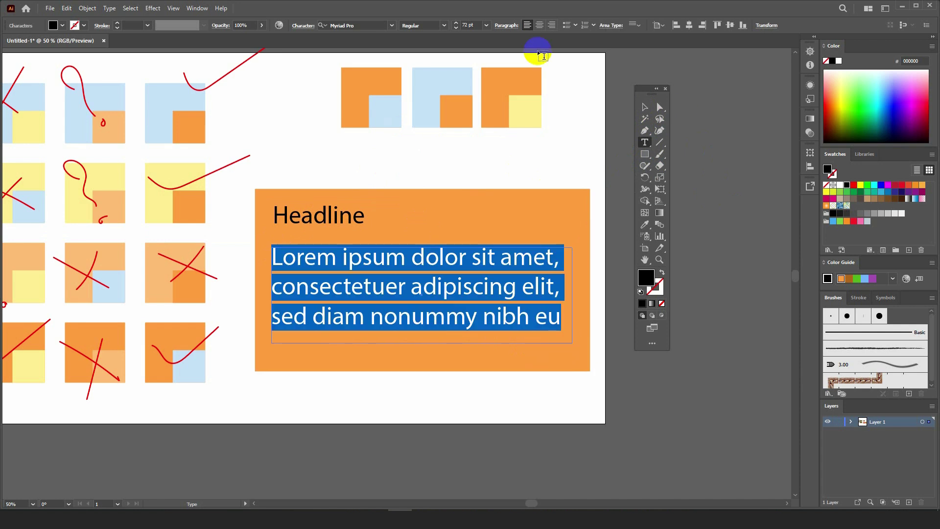
click(455, 30)
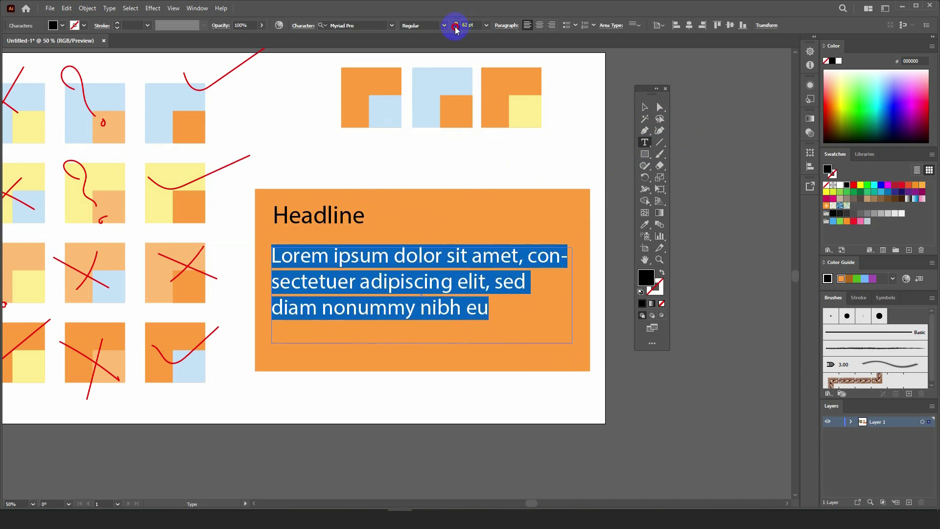
click(456, 29)
click(456, 29)
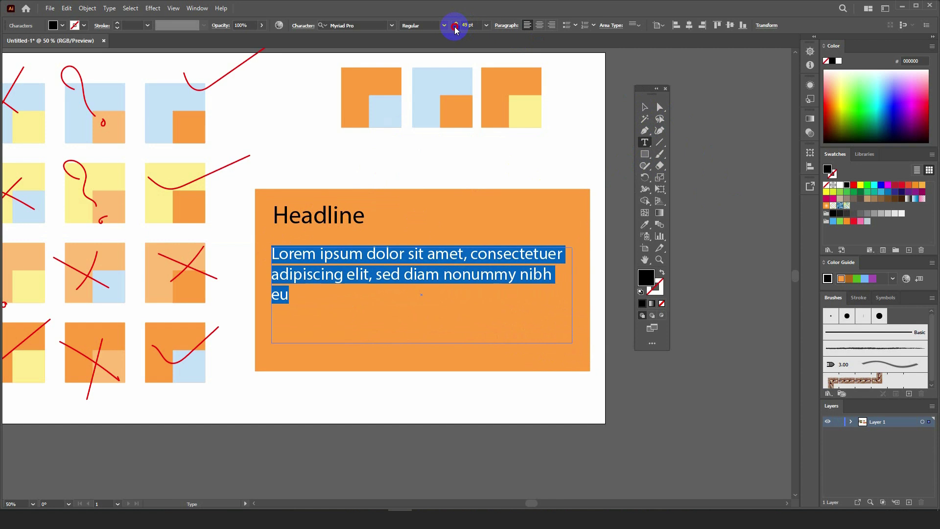
click(455, 30)
click(456, 29)
click(456, 30)
click(456, 29)
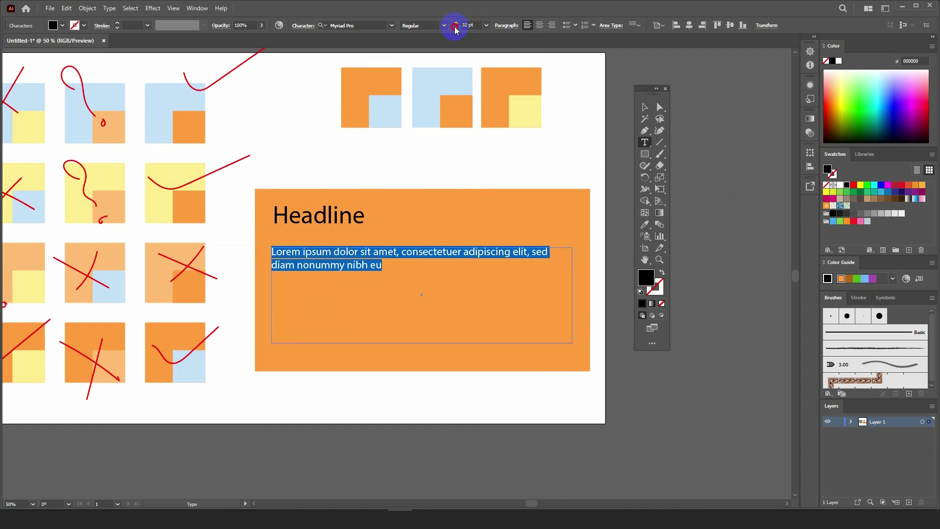
click(455, 30)
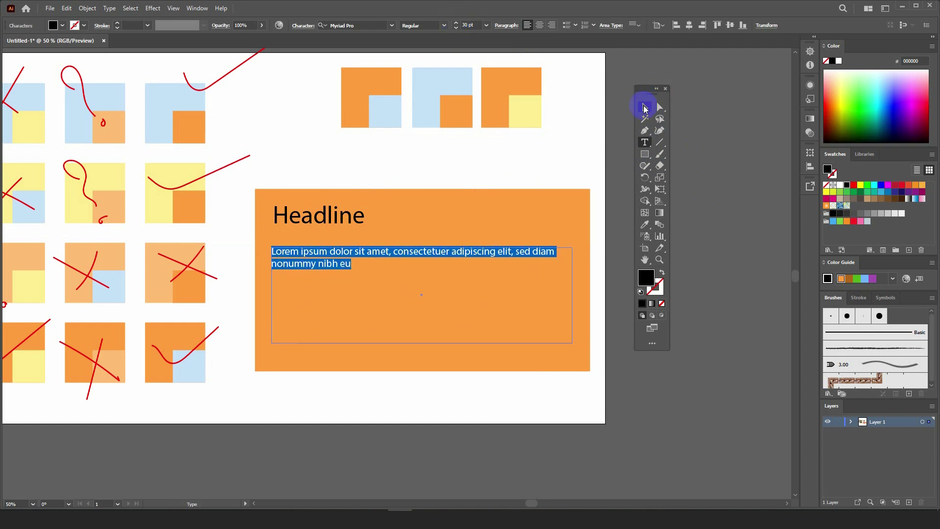
Delete the short paragraph and create a new text area below the headline, filled with 30 pt placeholder text.
click(644, 108)
key(Delete)
click(645, 142)
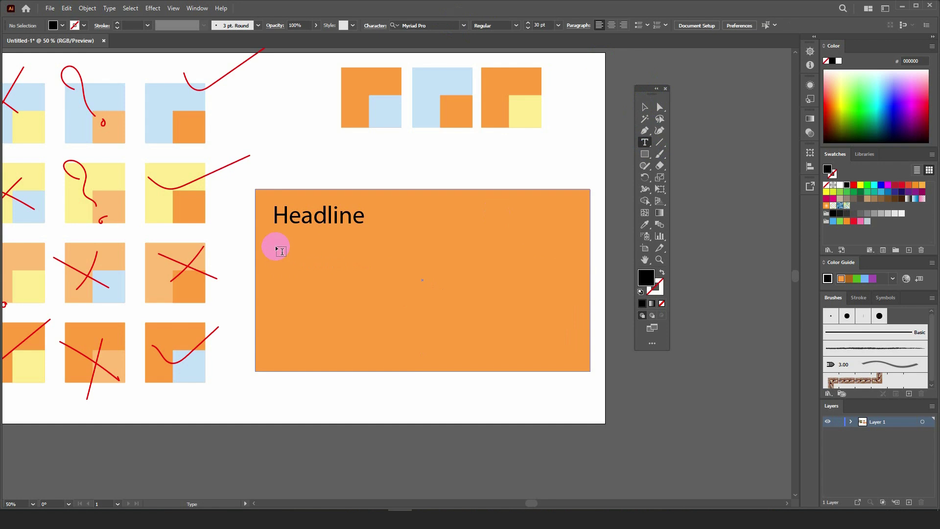
drag(273, 246, 556, 343)
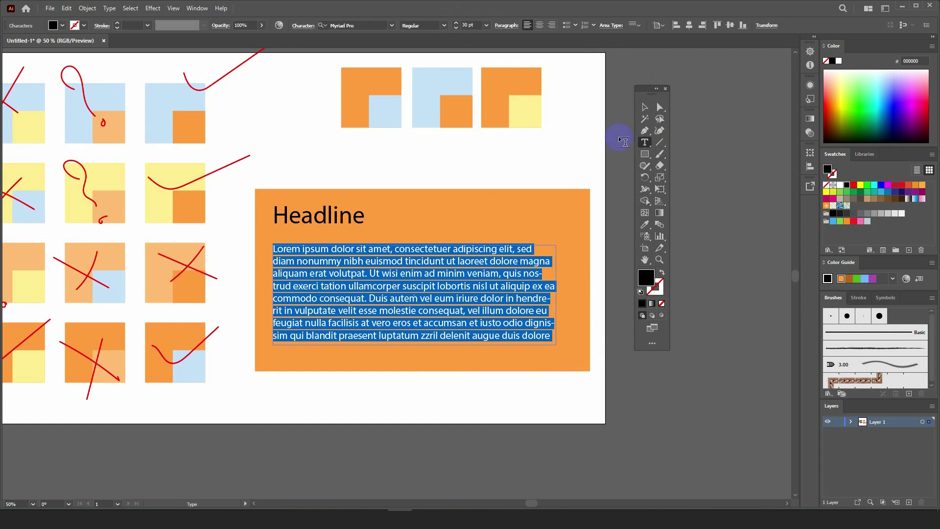
click(645, 107)
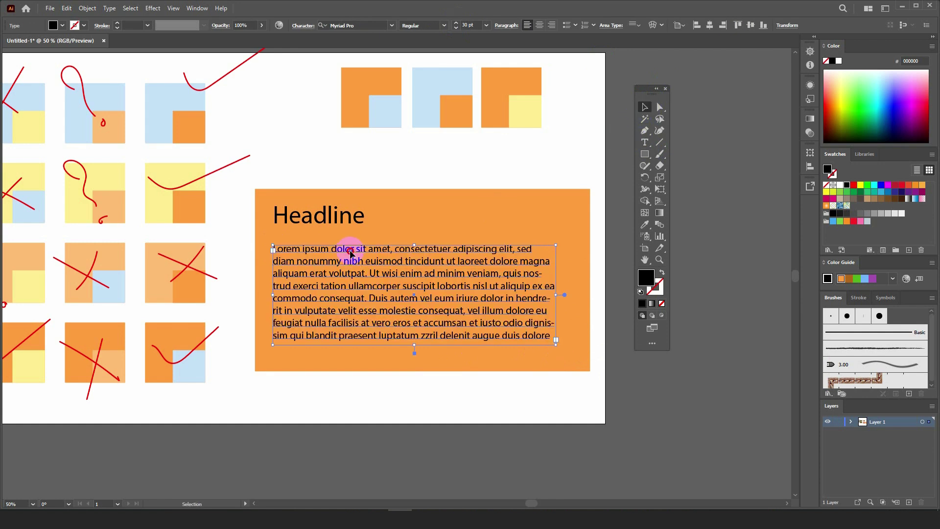
Lower the headline and paragraph slightly inside the orange rectangle and justify the paragraph text.
drag(350, 252, 326, 237)
click(594, 412)
click(437, 280)
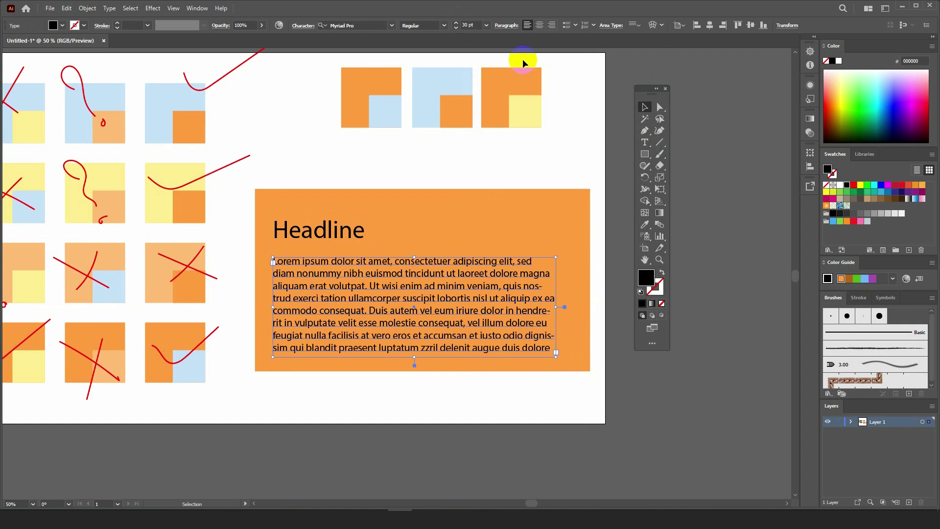
click(509, 27)
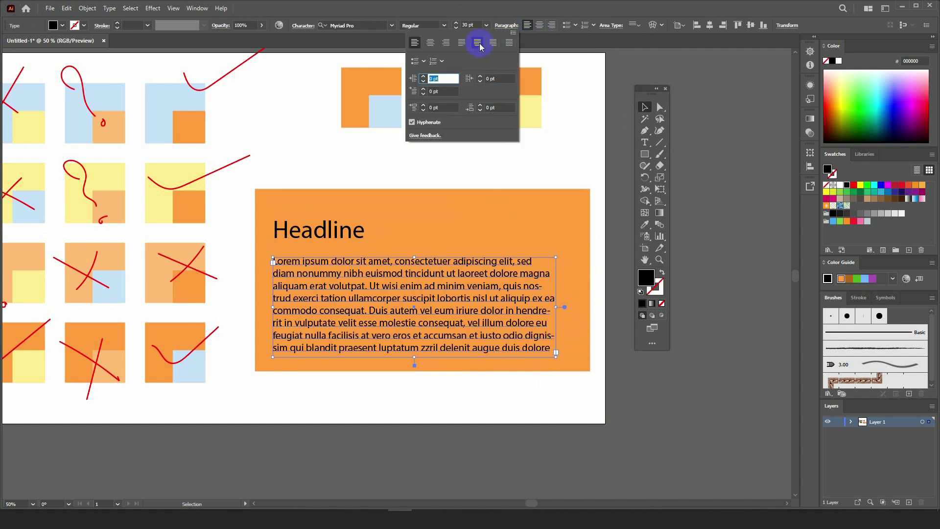
click(479, 43)
scroll(467, 367, up, 1)
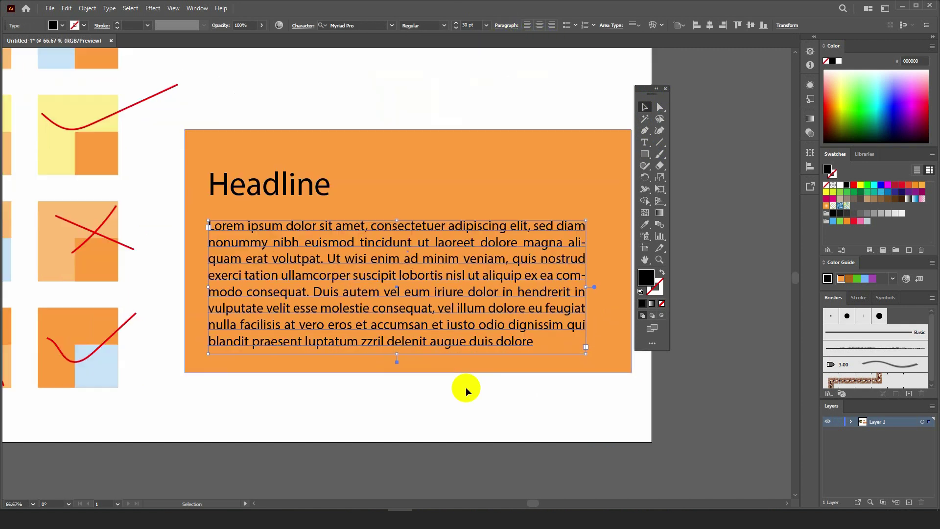
drag(412, 386, 400, 418)
Color the headline with the light blue sampled from the first approved pair.
click(274, 211)
scroll(380, 243, down, 1)
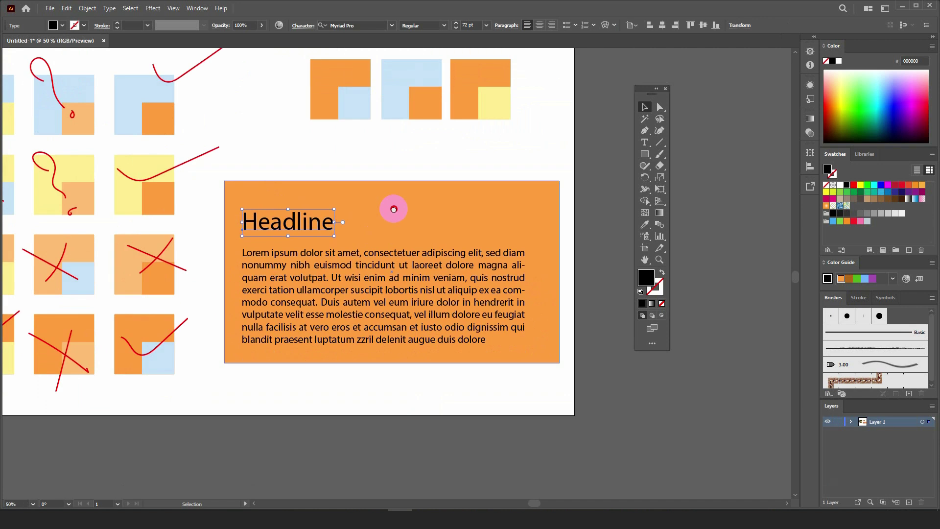
scroll(394, 209, up, 1)
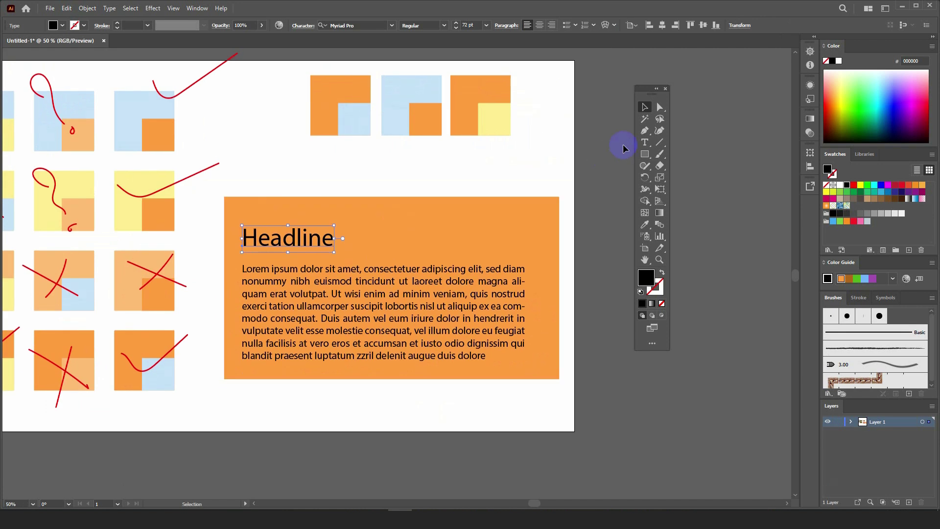
click(647, 227)
click(360, 118)
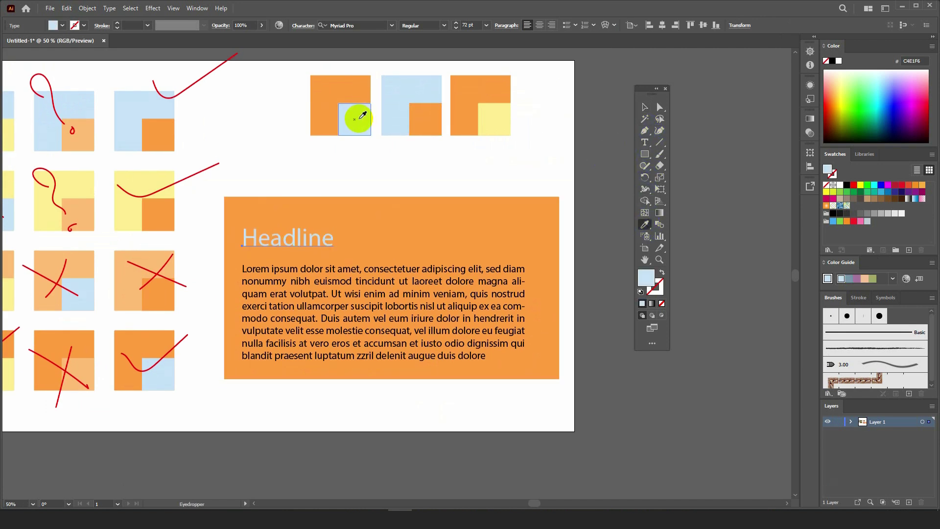
Color the paragraph text with the same light blue sampled from the first approved pair.
key(v)
click(336, 271)
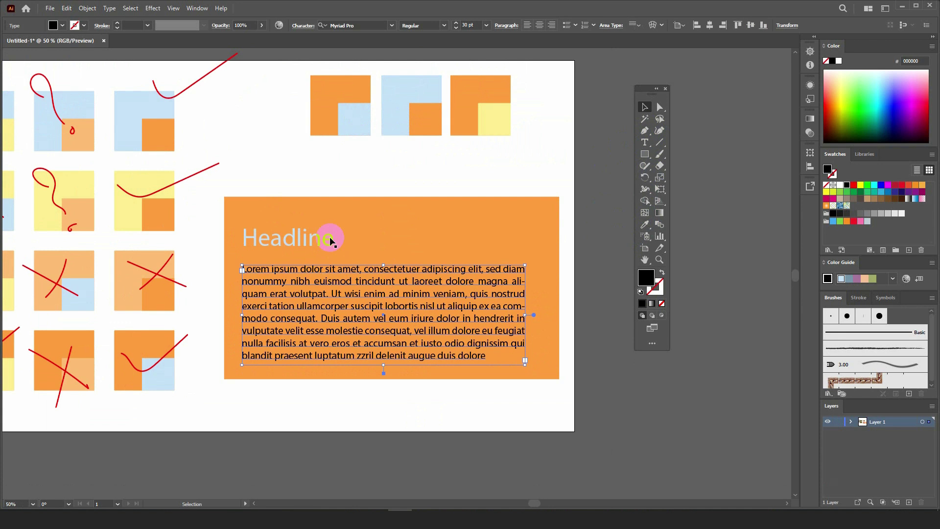
key(i)
click(352, 119)
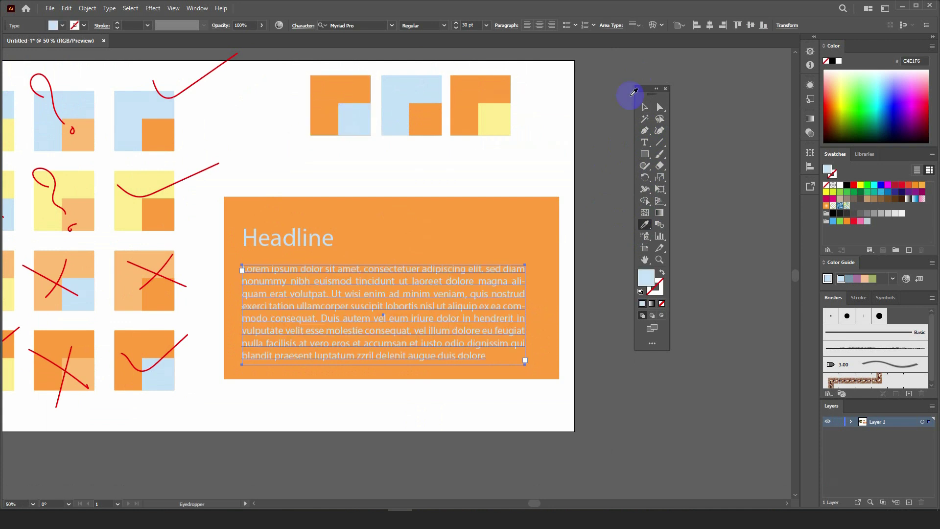
click(645, 113)
click(361, 176)
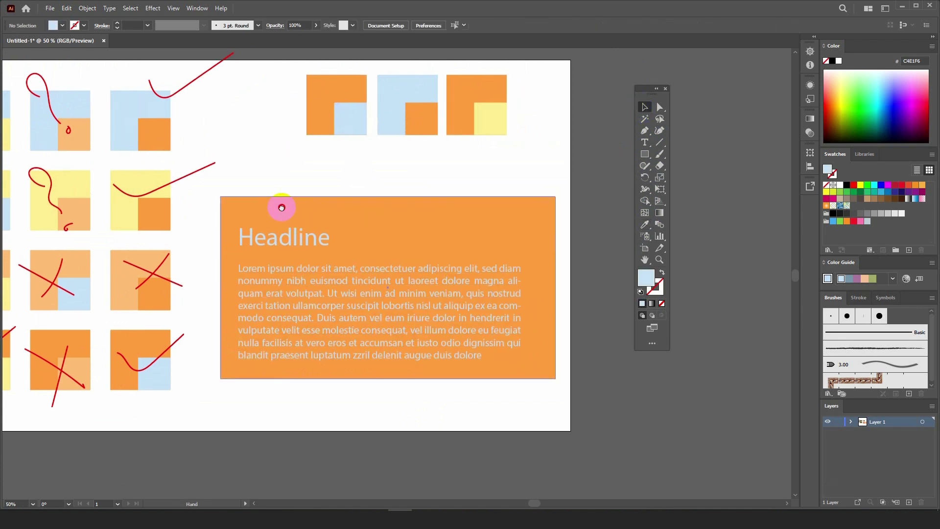
scroll(280, 225, down, 1)
drag(518, 231, 497, 270)
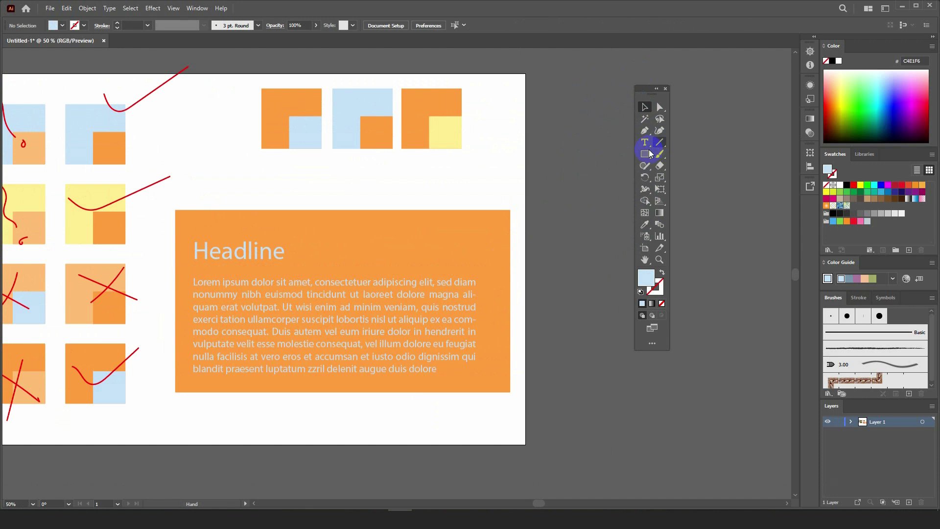
Draw a light blue hexagon about 240 x 208 px just outside the artboard's right edge with the Polygon tool.
mouse_move(643, 154)
mouse_down()
mouse_move(669, 207)
mouse_move(680, 190)
mouse_up()
scroll(497, 212, right, 3)
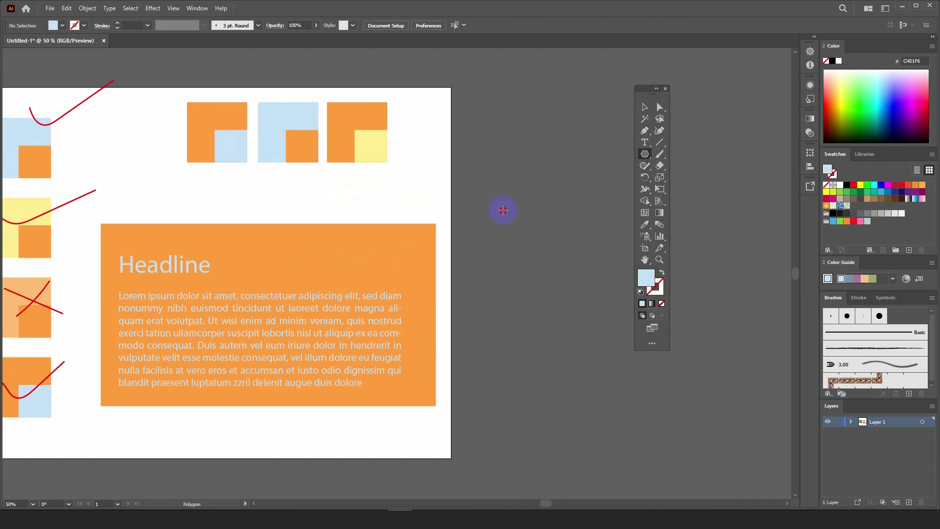
drag(499, 203, 538, 230)
click(644, 107)
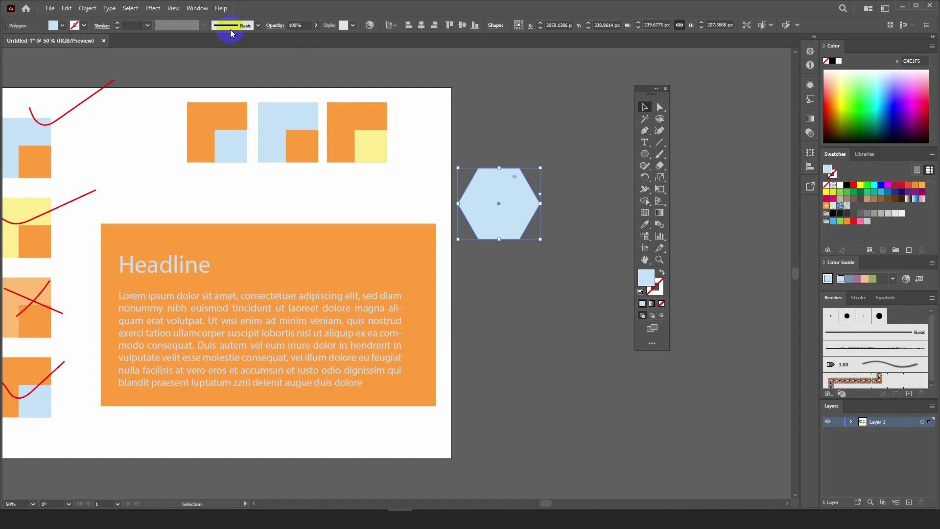
Turn the hexagon into a six-petal flower with a 65% Pucker & Bloat effect and expand its appearance.
click(153, 8)
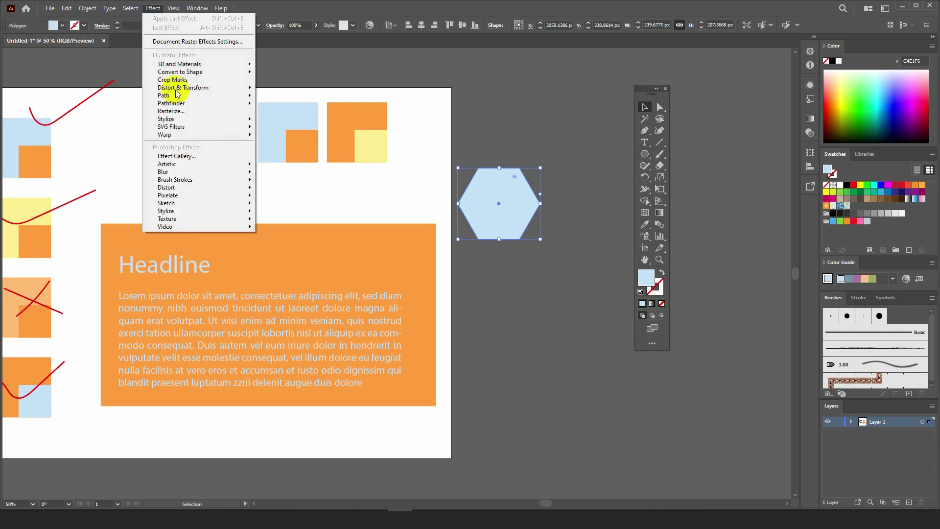
mouse_move(215, 88)
click(318, 103)
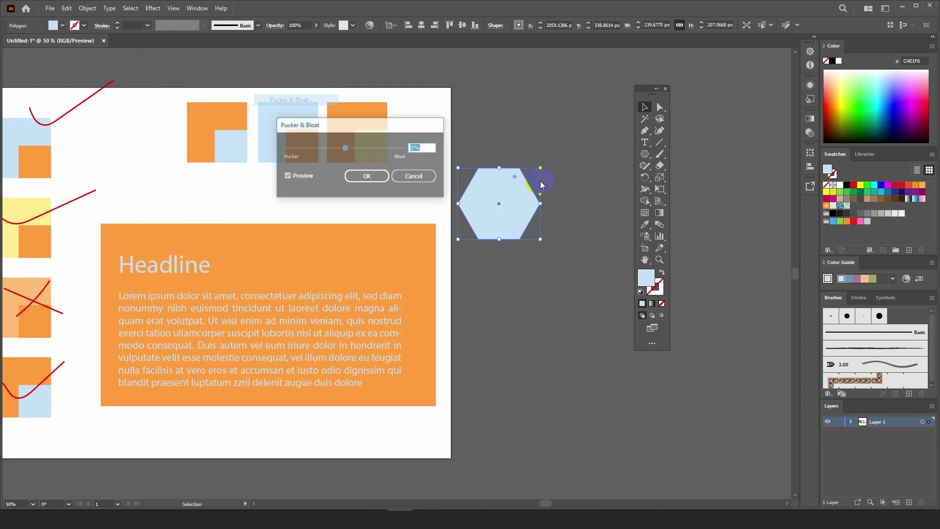
drag(347, 150, 366, 152)
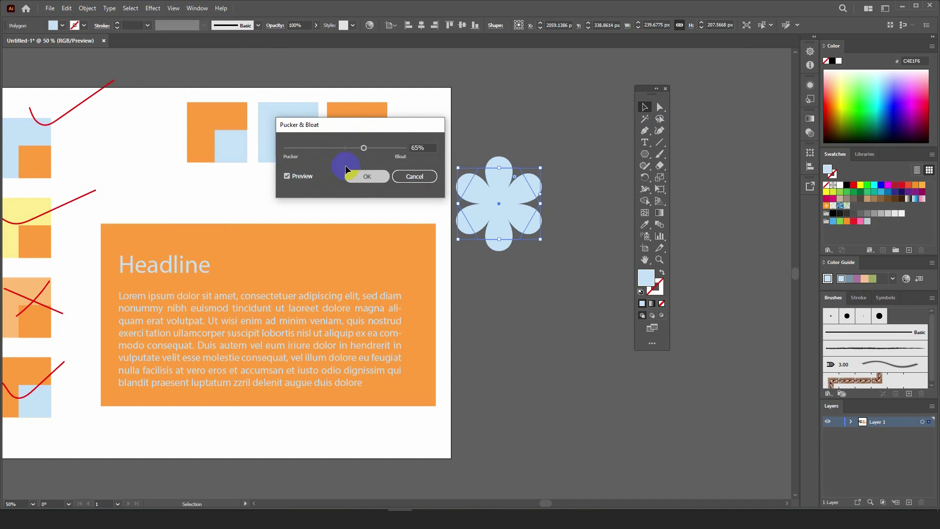
click(366, 175)
click(88, 8)
click(128, 146)
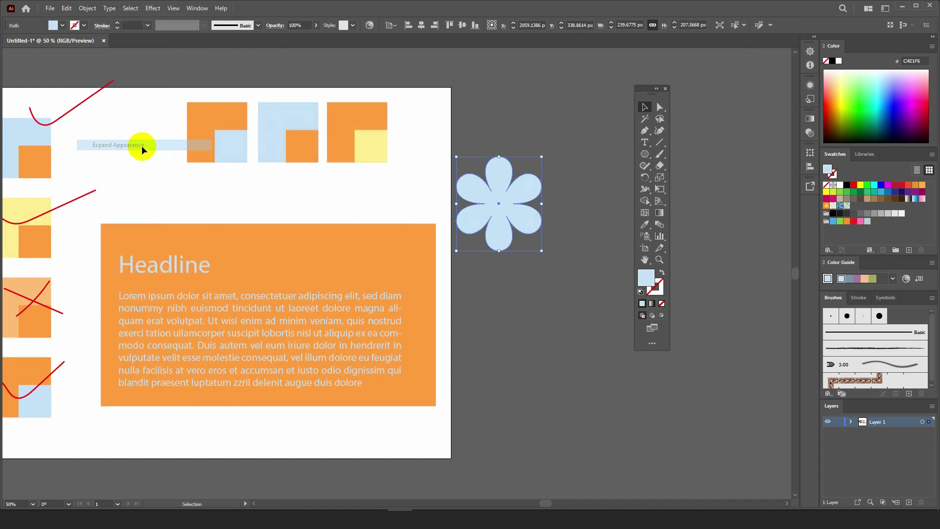
Place the flower over the orange rectangle's upper-right corner and remove the petal parts outside the rectangle with the Shape Builder tool.
drag(460, 226, 424, 232)
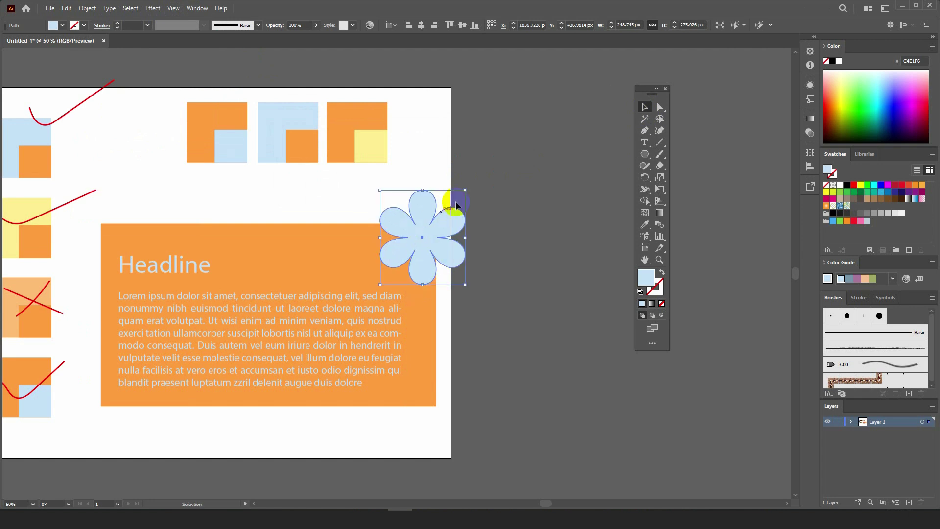
shift+click(435, 296)
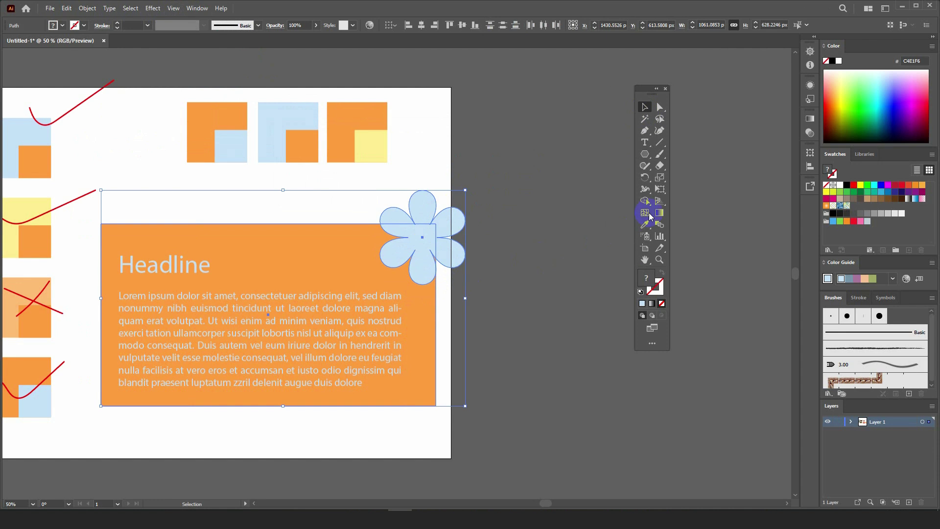
click(646, 201)
alt+click(457, 210)
alt+click(424, 210)
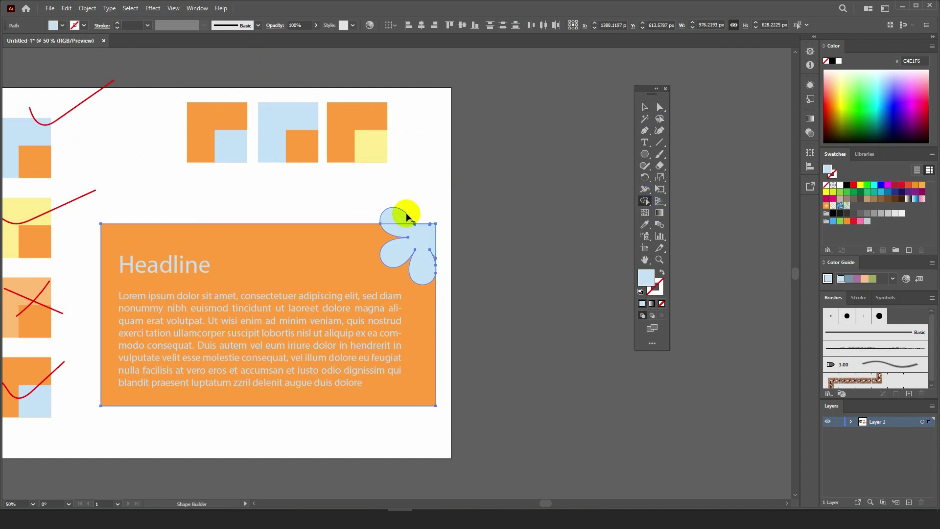
click(644, 109)
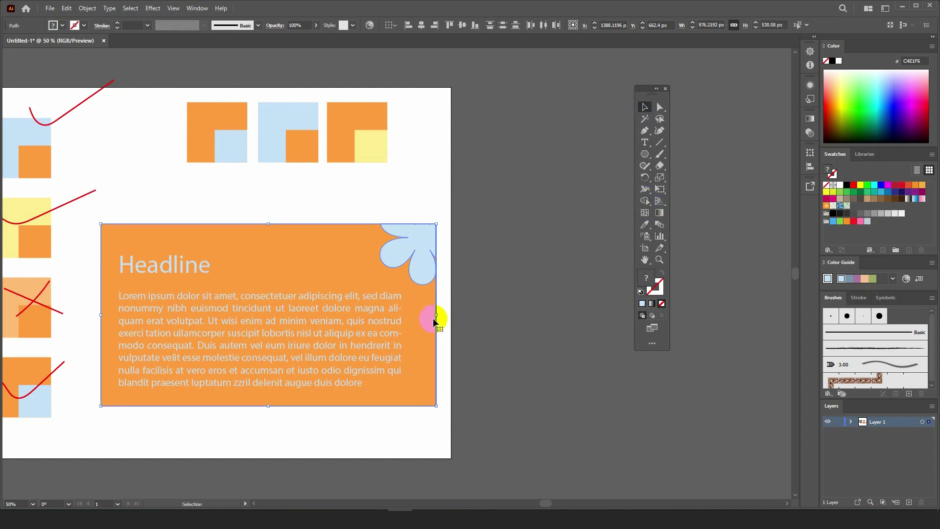
key(ctrl+shift+a)
drag(319, 388, 419, 361)
alt+scroll(499, 238, up, 1)
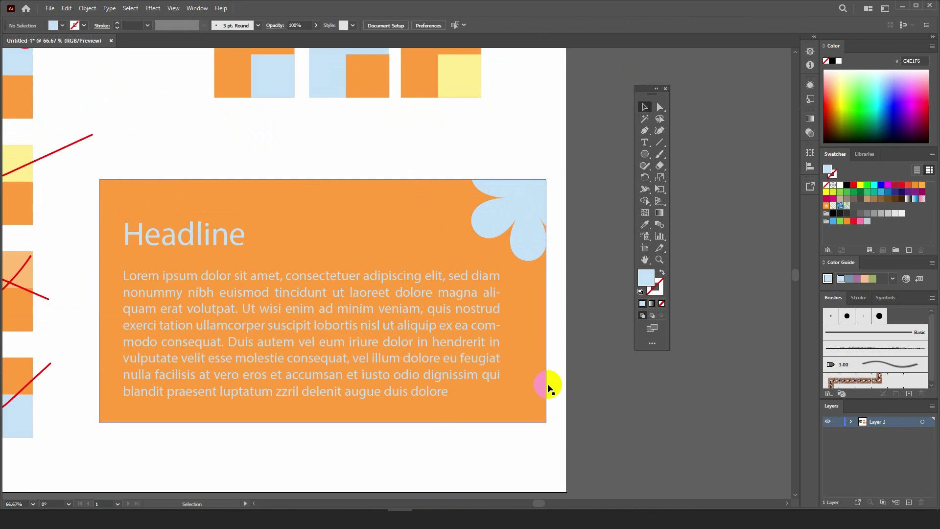
alt+scroll(243, 307, down, 1)
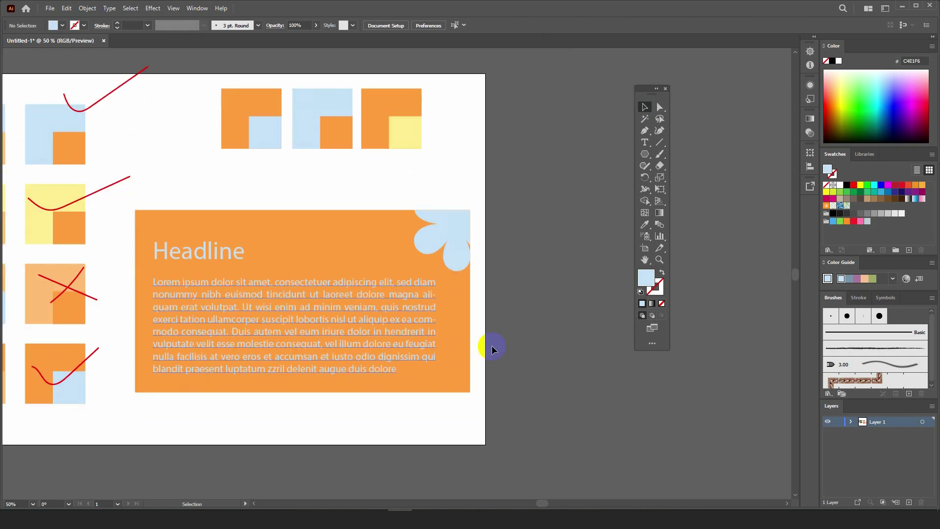
click(229, 113)
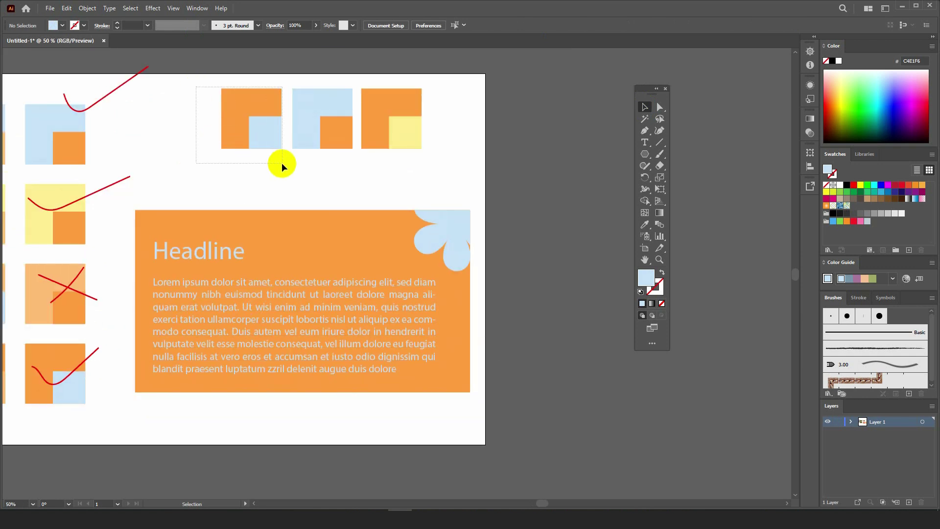
click(422, 179)
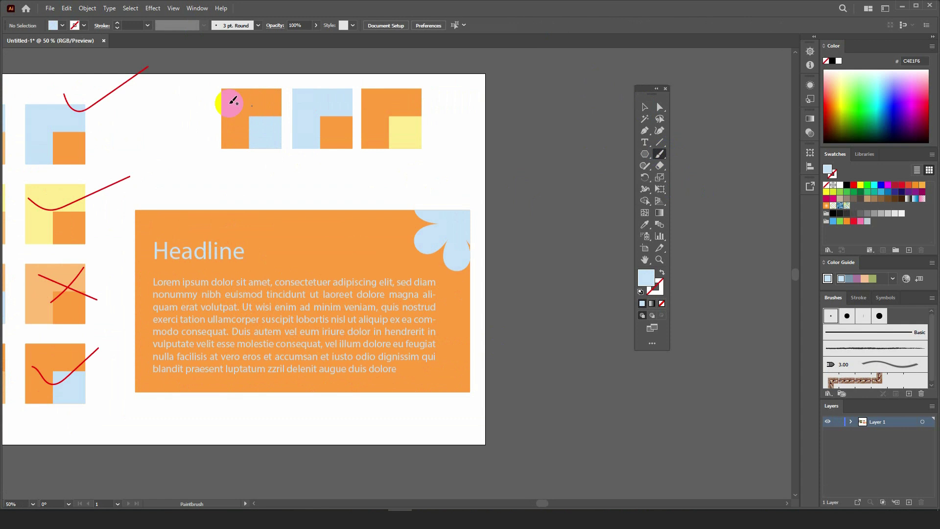
mouse_move(190, 97)
mouse_down()
mouse_move(247, 139)
mouse_move(231, 86)
mouse_up()
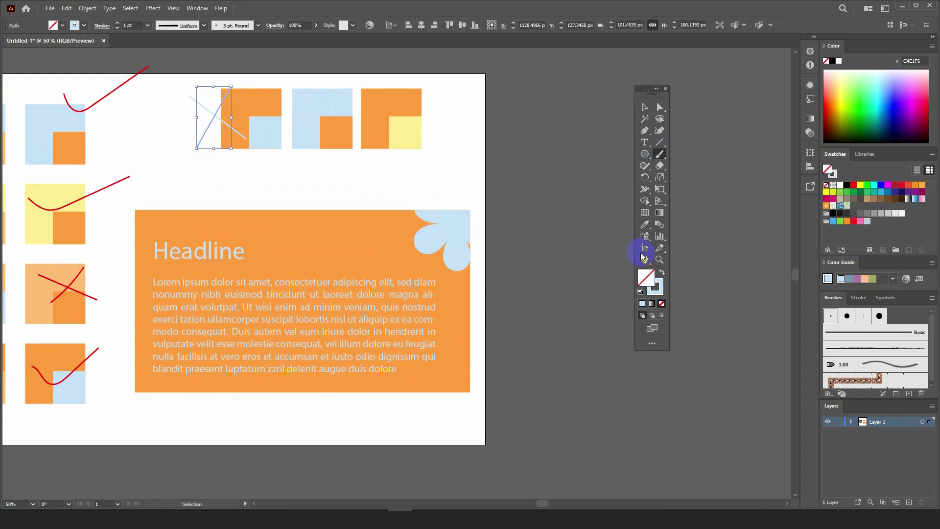
key(ctrl+z)
key(ctrl+z)
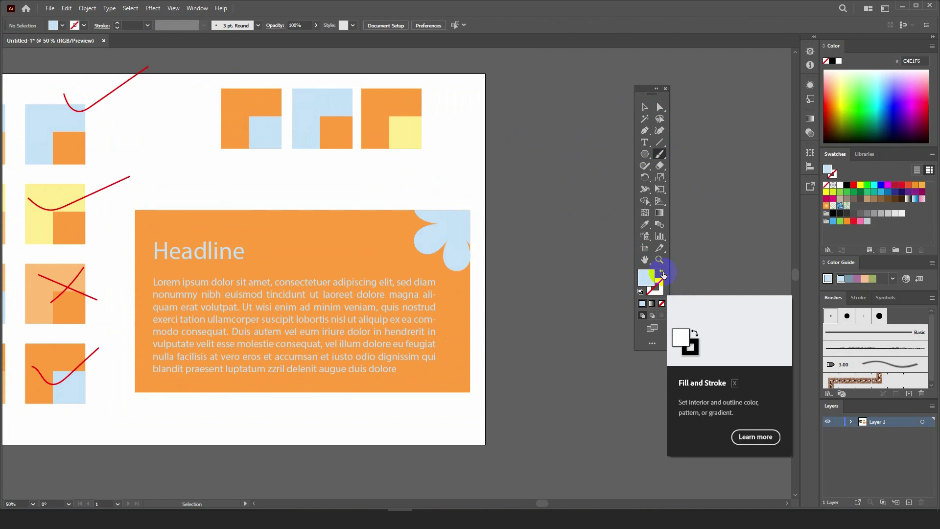
Mark the first orange/light blue pair in the upper row with a red brush-stroke cross.
click(662, 275)
click(854, 186)
mouse_move(205, 97)
mouse_down()
mouse_move(254, 134)
mouse_move(260, 100)
mouse_move(213, 146)
mouse_up()
click(643, 110)
Duplicate the whole orange sample layout straight down to below the artboard.
scroll(288, 204, down, 1)
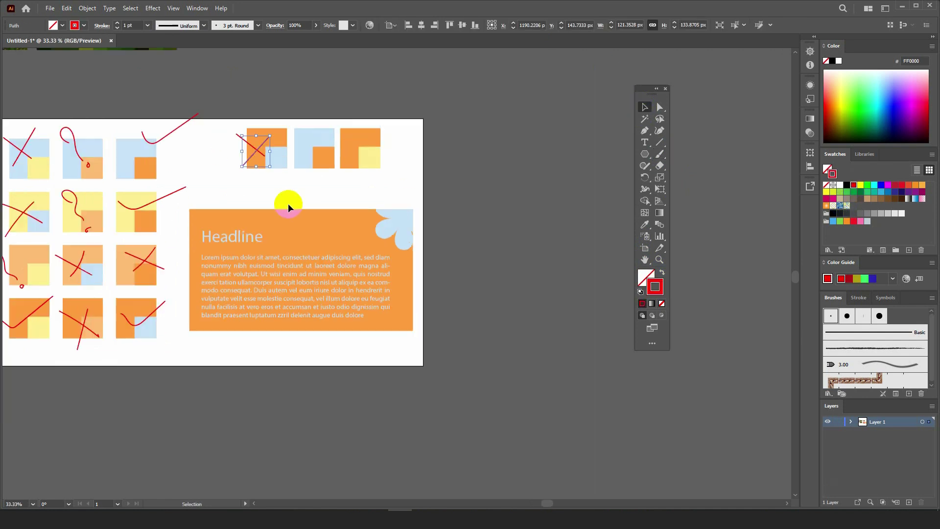
click(336, 263)
scroll(335, 259, down, 2)
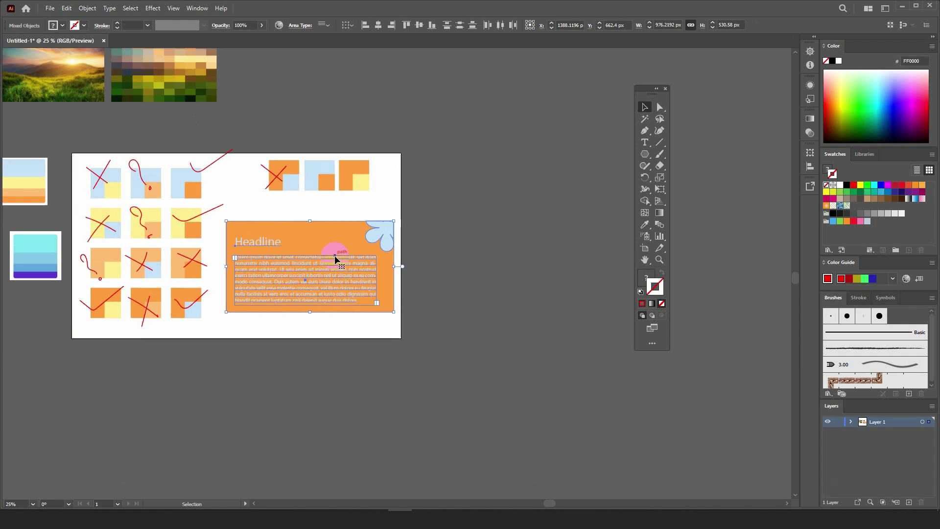
drag(334, 255, 324, 419)
scroll(305, 248, up, 3)
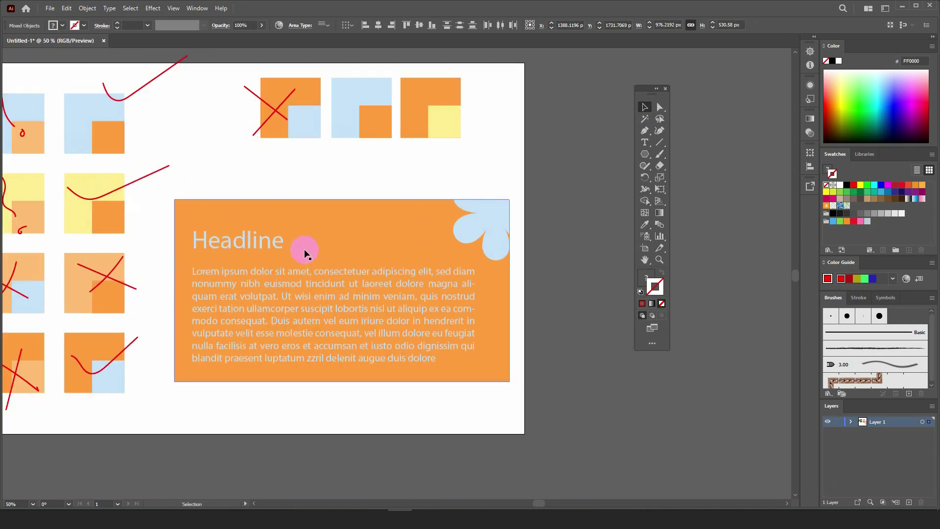
Fill the layout's background rectangle on the artboard with the light blue sampled from the second approved pair.
click(302, 207)
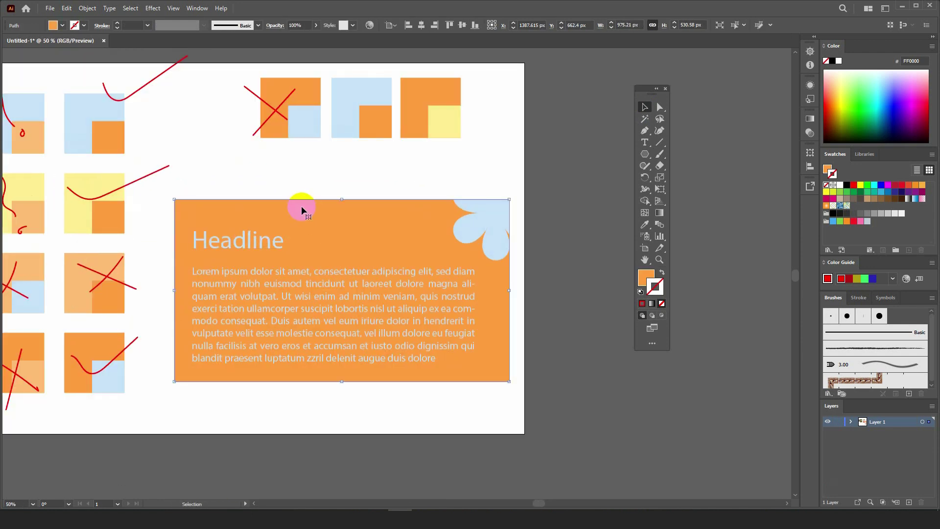
click(645, 225)
click(359, 84)
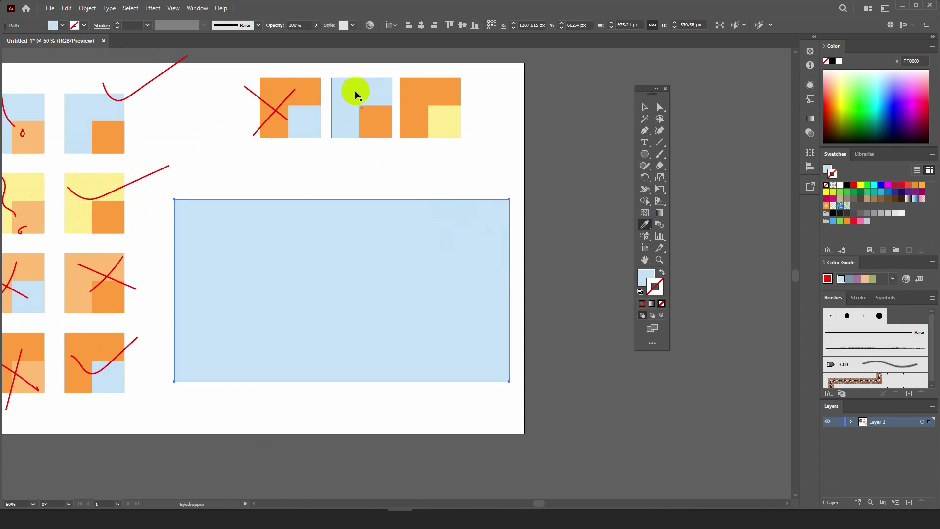
Color the headline, paragraph and corner flower with the orange sampled from the second approved pair.
key(v)
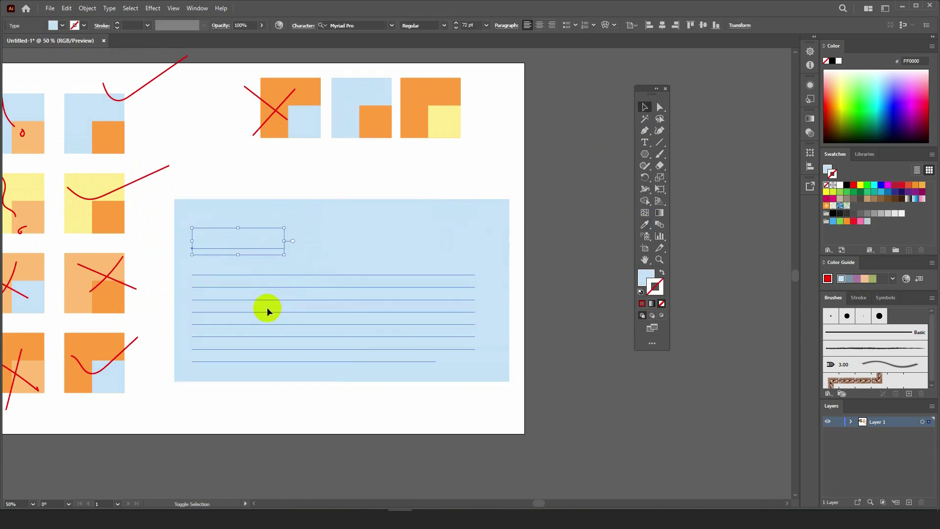
click(267, 307)
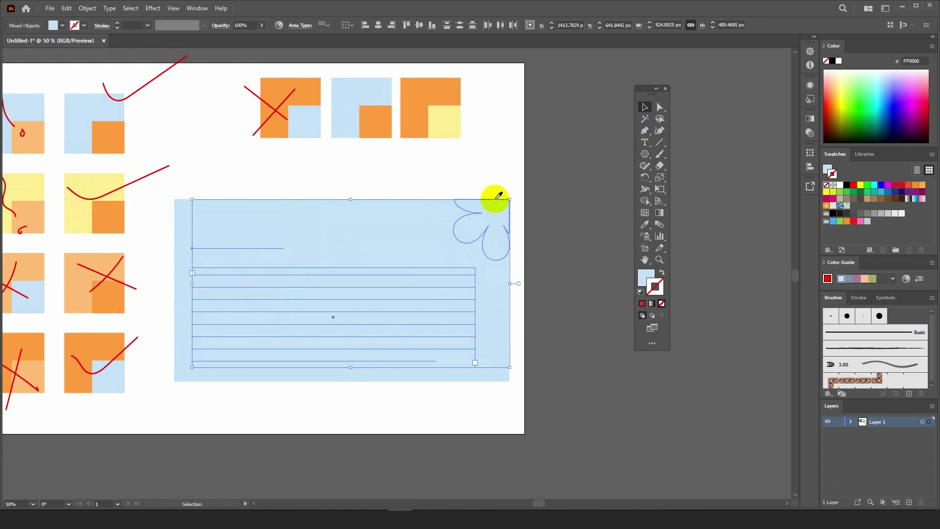
shift+click(495, 200)
key(i)
click(378, 119)
click(645, 106)
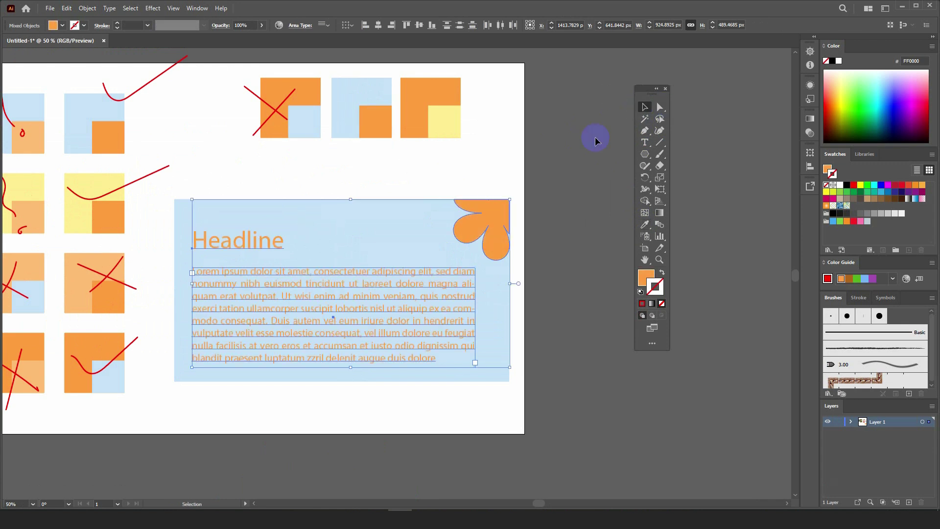
click(596, 137)
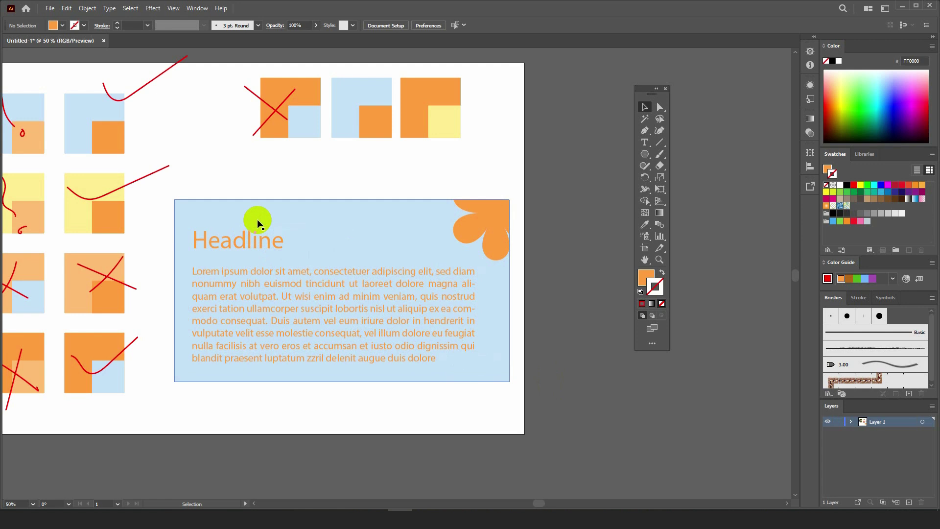
Compare the light blue layout on the artboard with the orange copy below it for text legibility and contrast.
scroll(259, 218, down, 1)
scroll(261, 218, down, 1)
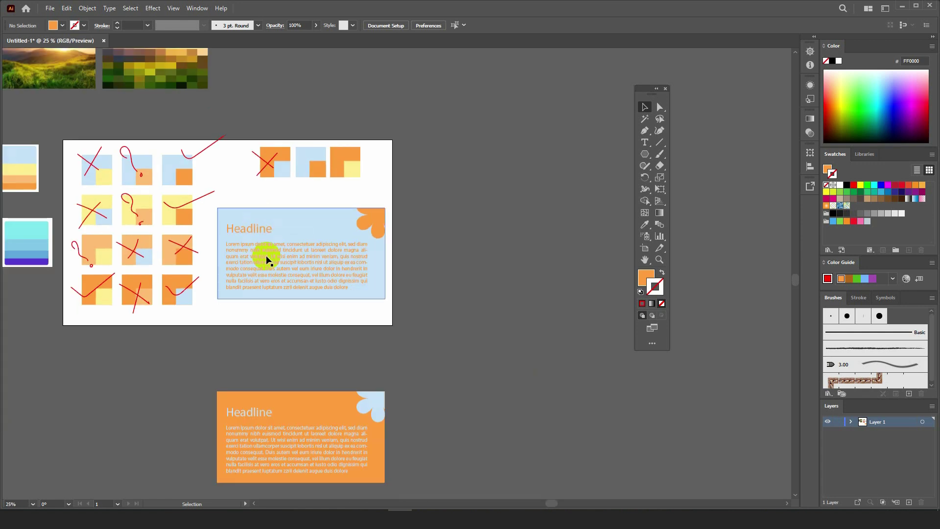
scroll(287, 478, up, 3)
scroll(283, 456, down, 2)
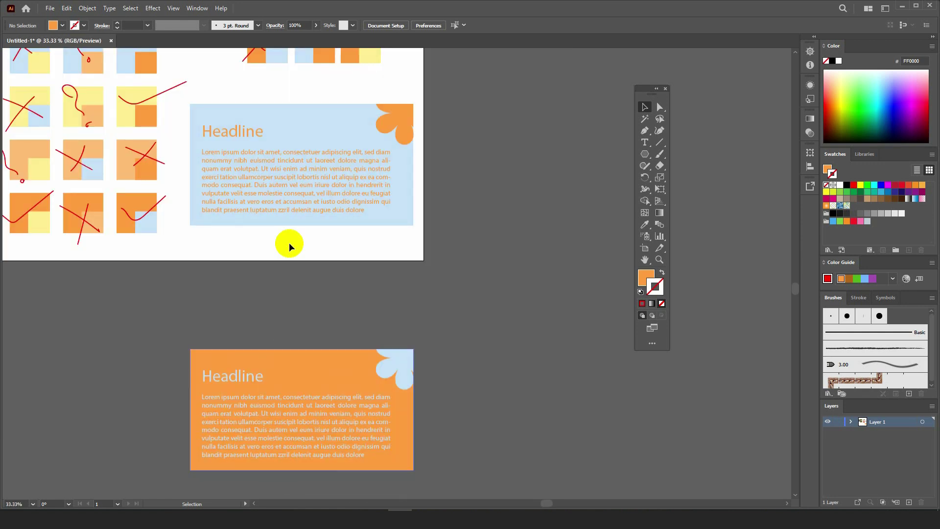
scroll(301, 427, up, 3)
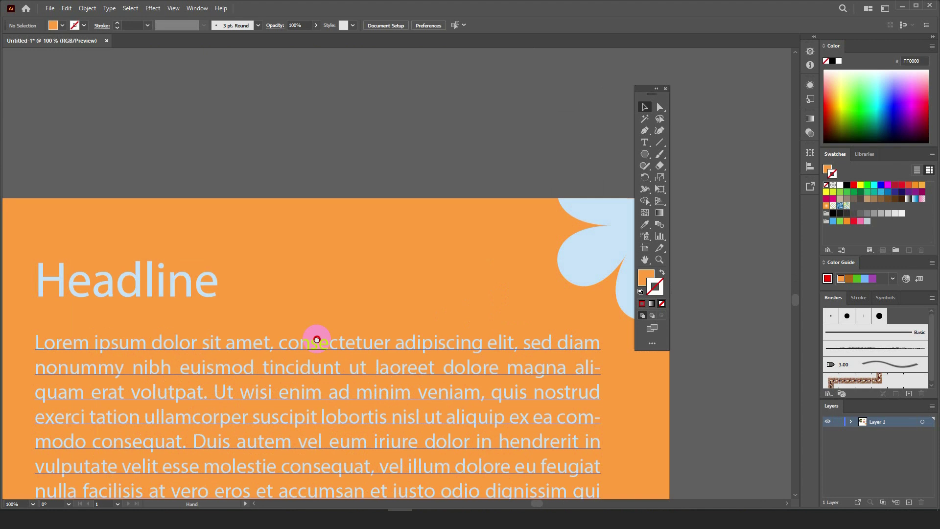
mouse_move(315, 331)
mouse_down()
mouse_move(330, 358)
mouse_move(332, 298)
mouse_move(297, 330)
mouse_up()
scroll(274, 340, down, 3)
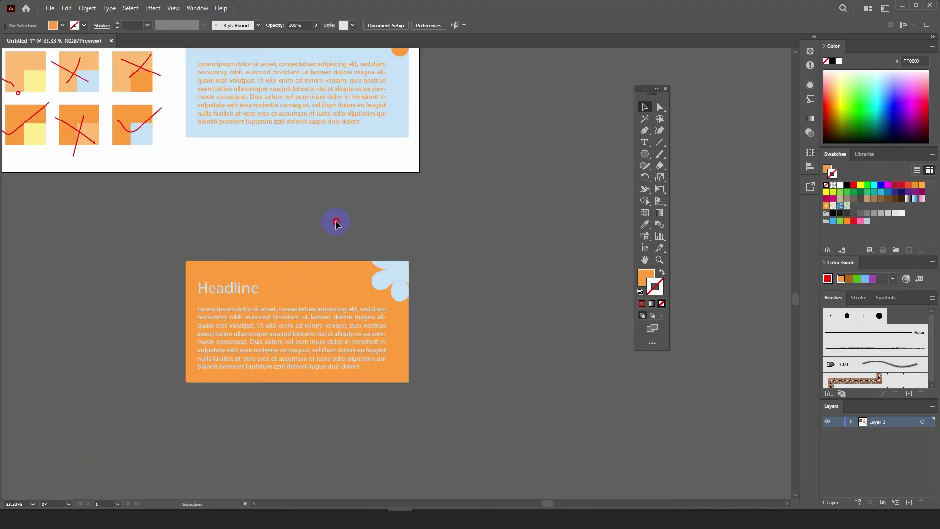
drag(336, 219, 336, 315)
Duplicate the light blue sample layout straight down to below the orange copy.
drag(201, 128, 258, 368)
scroll(246, 184, down, 1)
scroll(256, 174, down, 1)
scroll(245, 192, up, 4)
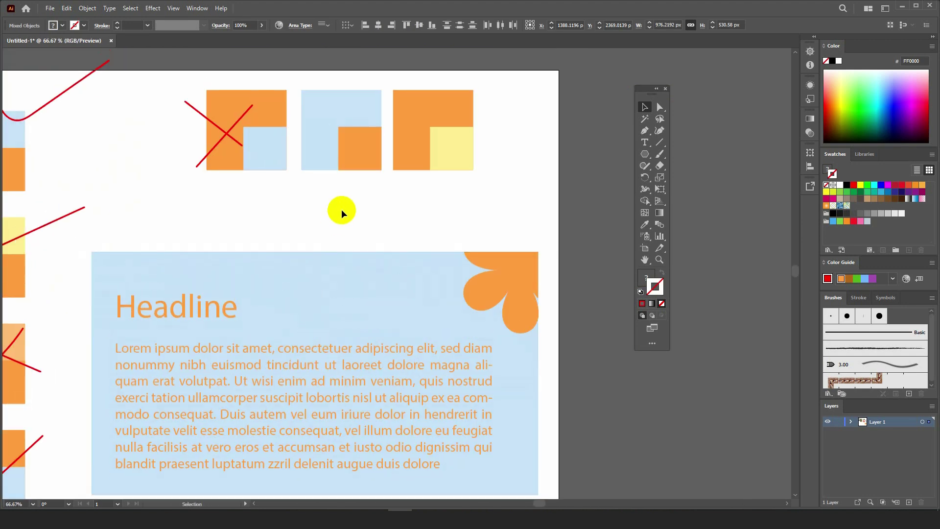
Fill the artboard layout's background rectangle with the orange sampled from the third approved pair.
scroll(342, 210, down, 1)
click(242, 252)
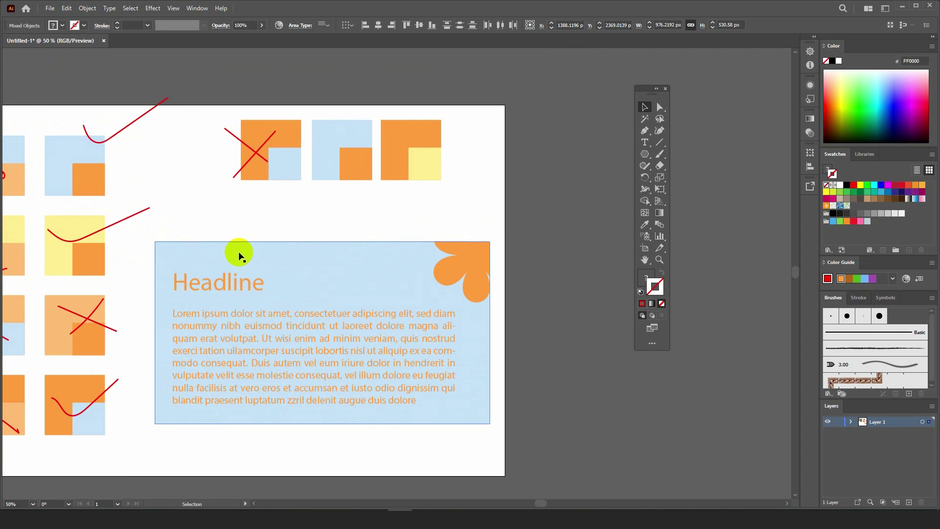
key(i)
click(395, 137)
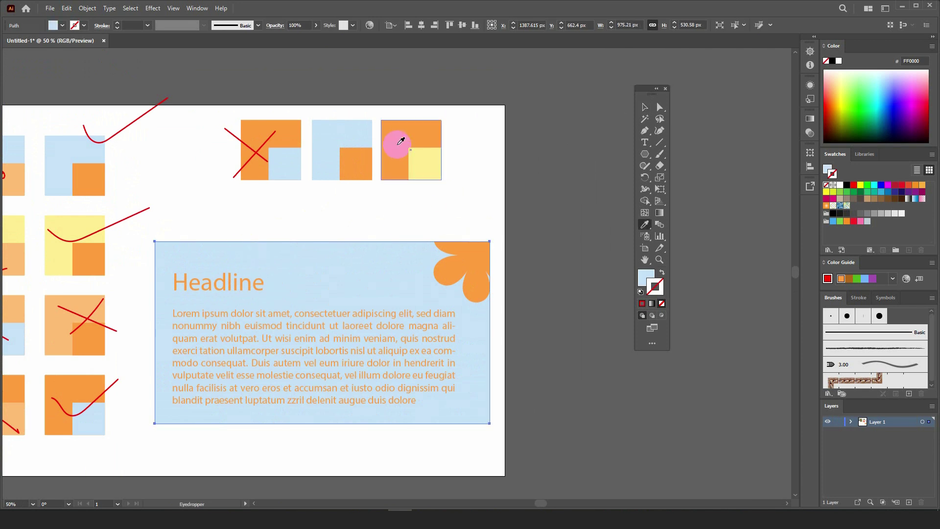
Color the headline, paragraph and corner flower with the light yellow sampled from the third approved pair.
key(v)
click(271, 255)
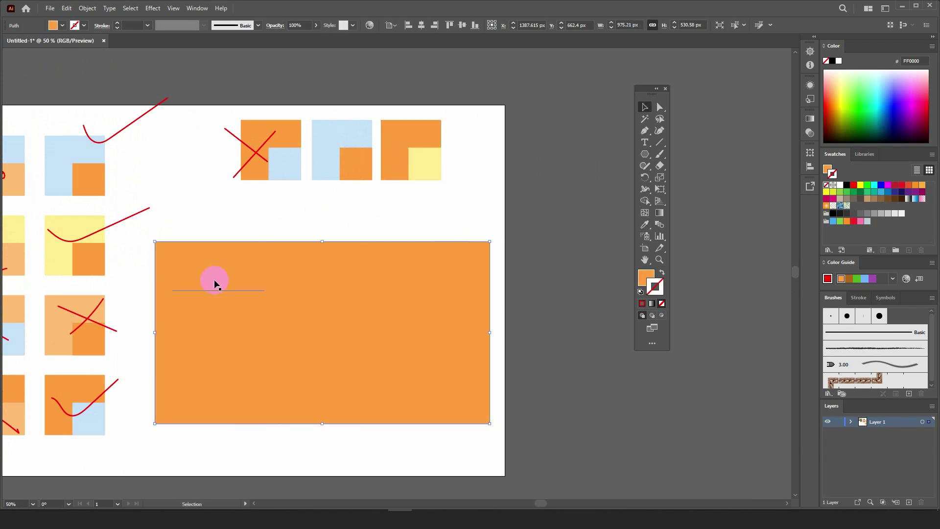
click(215, 283)
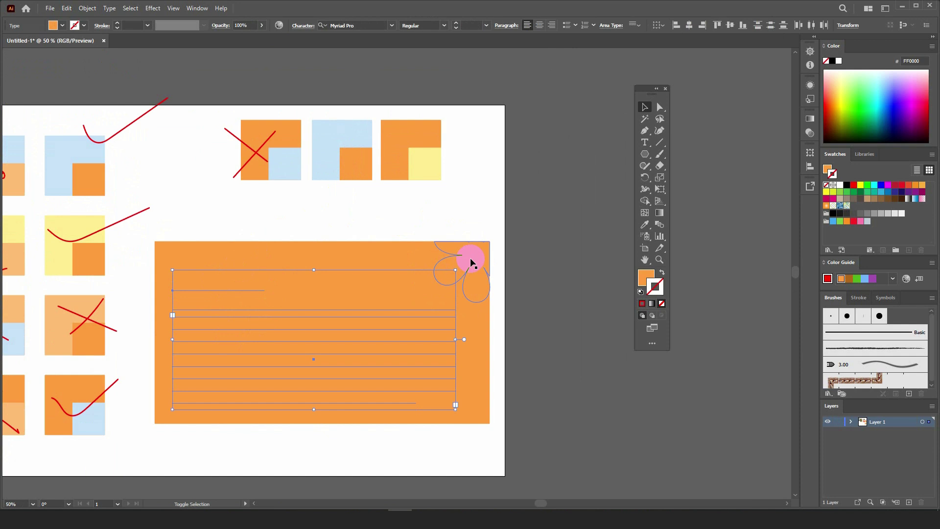
shift+click(471, 262)
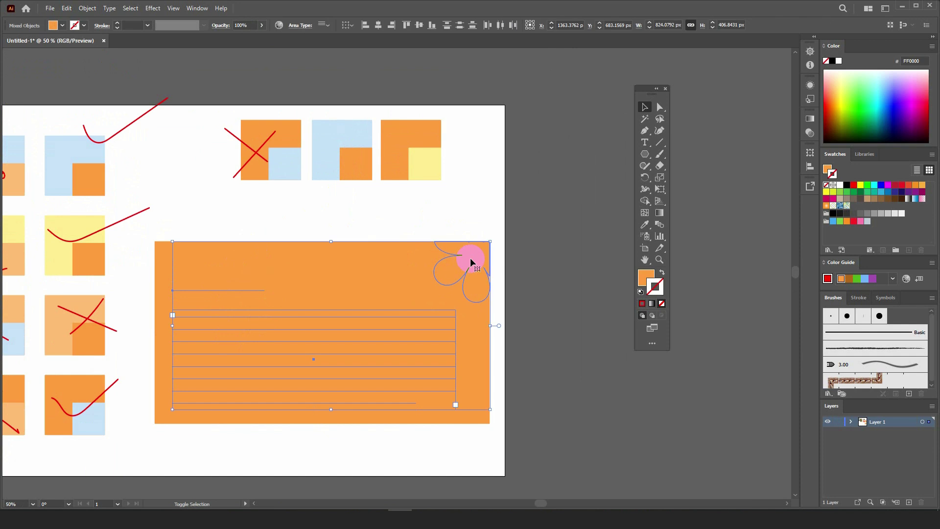
click(426, 161)
click(535, 303)
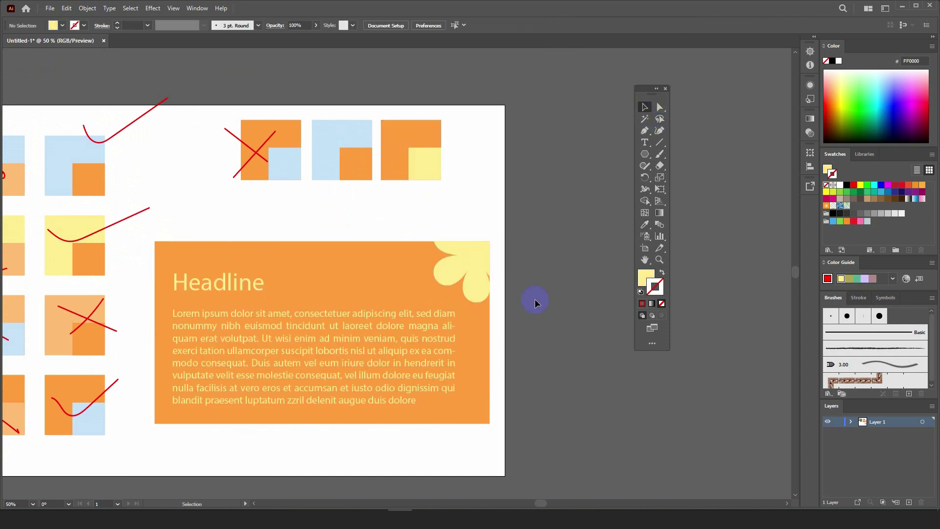
scroll(351, 460, up, 1)
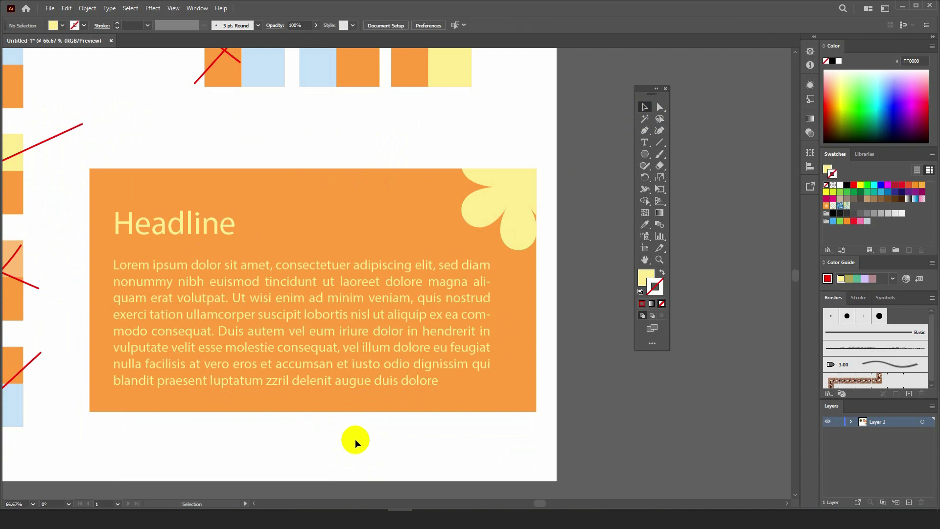
Mark the orange and light yellow pair with a red check and the light blue and orange pair with a red question mark, using the Paintbrush.
scroll(336, 430, down, 3)
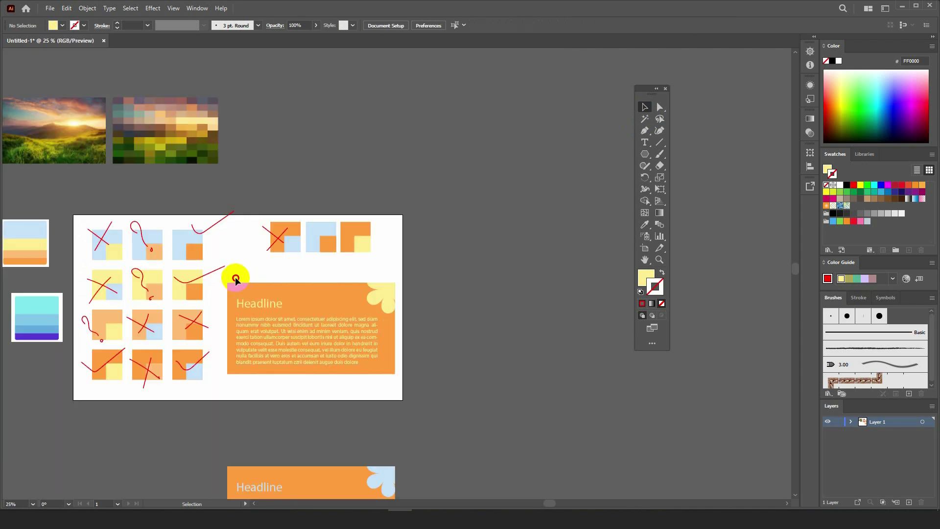
click(660, 154)
scroll(389, 242, up, 2)
drag(307, 215, 466, 105)
key(ctrl+z)
click(661, 275)
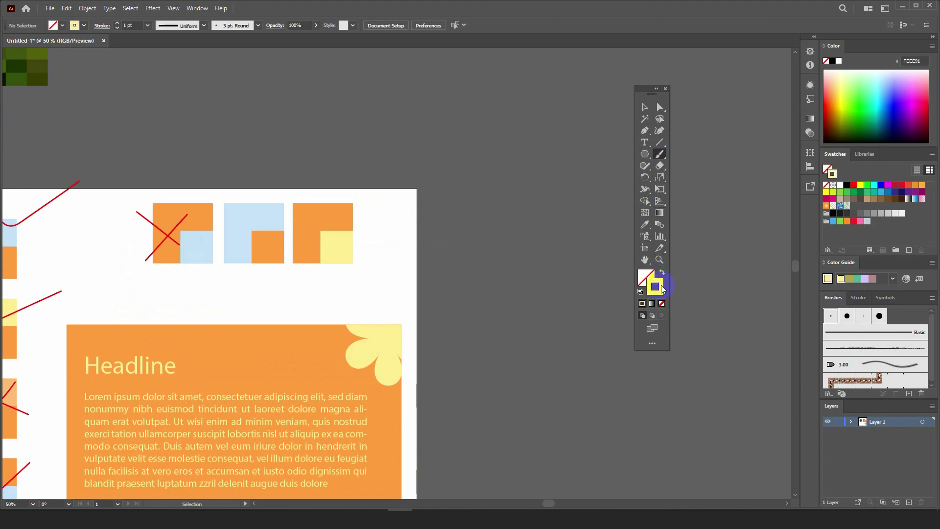
click(854, 184)
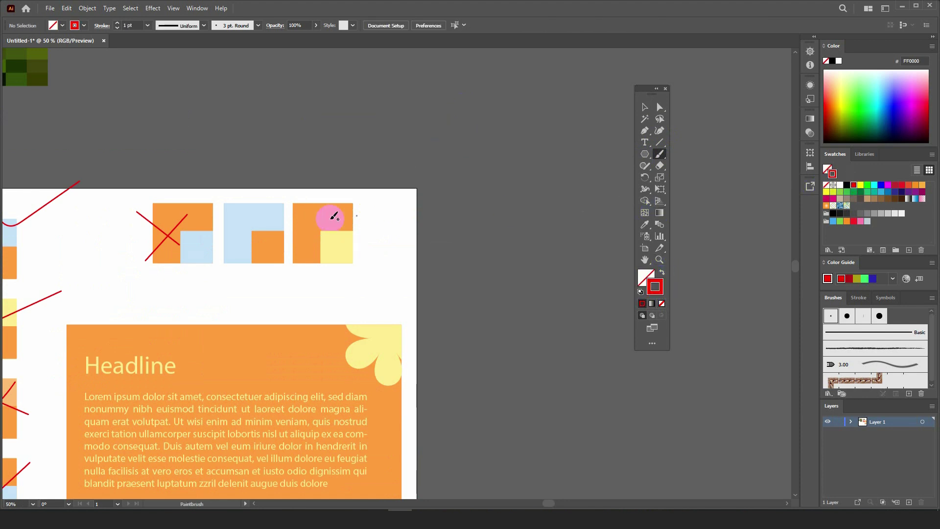
mouse_move(321, 210)
mouse_down()
mouse_move(558, 86)
mouse_move(552, 93)
mouse_up()
key(ctrl+z)
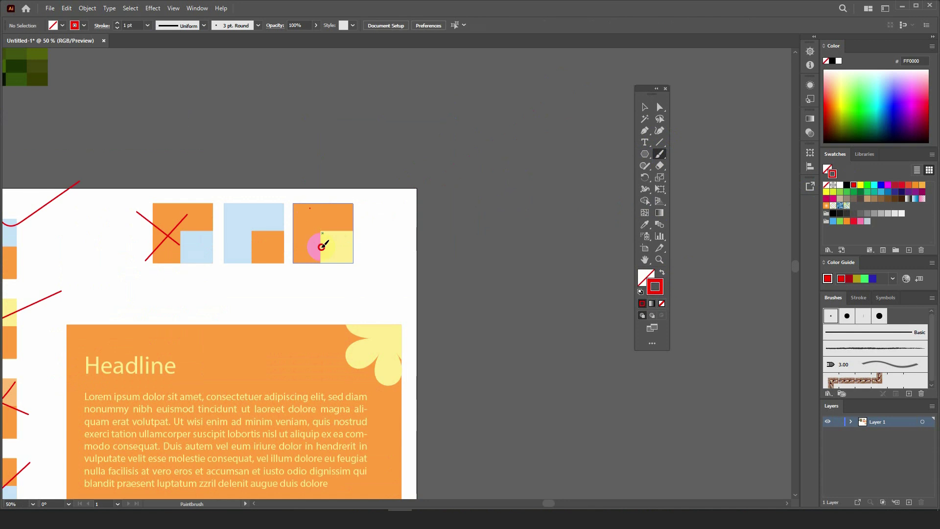
drag(398, 157, 400, 208)
key(ctrl+minus)
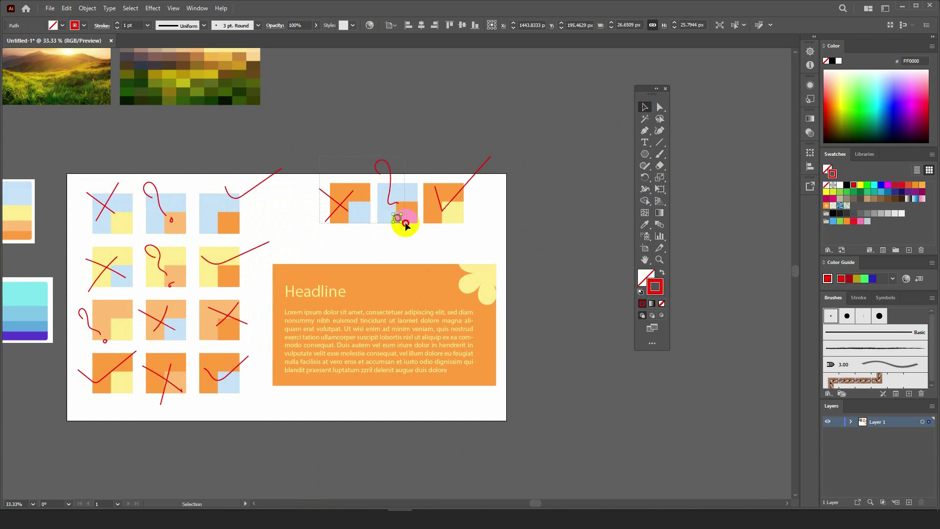
Move the crossed-out pair and the question-marked pair with their marks from the artboard to just above it.
mouse_move(406, 224)
mouse_down()
mouse_move(395, 147)
mouse_move(409, 183)
mouse_move(398, 185)
mouse_move(476, 222)
mouse_move(366, 226)
mouse_move(387, 240)
mouse_up()
scroll(371, 375, up, 1)
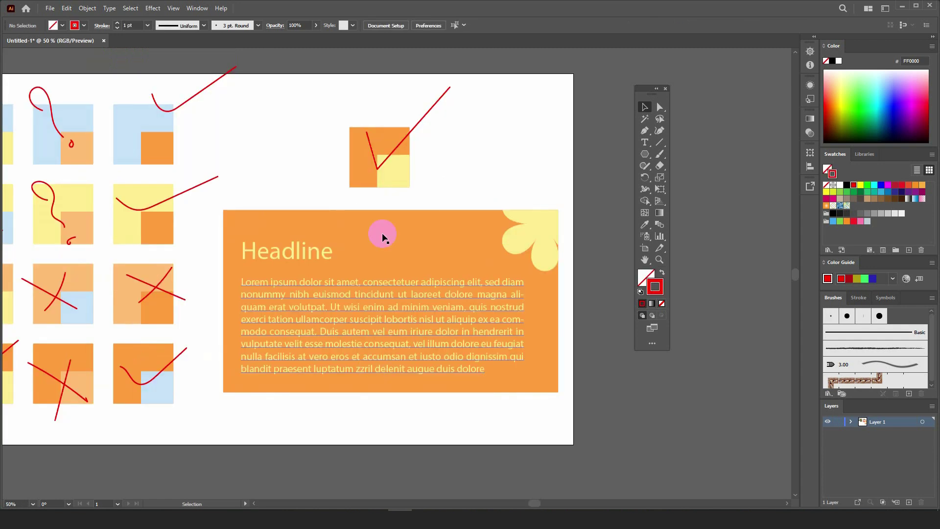
Move the two sample layout copies straight up to sit closely below the artboard layout.
scroll(381, 228, down, 2)
drag(405, 305, 413, 215)
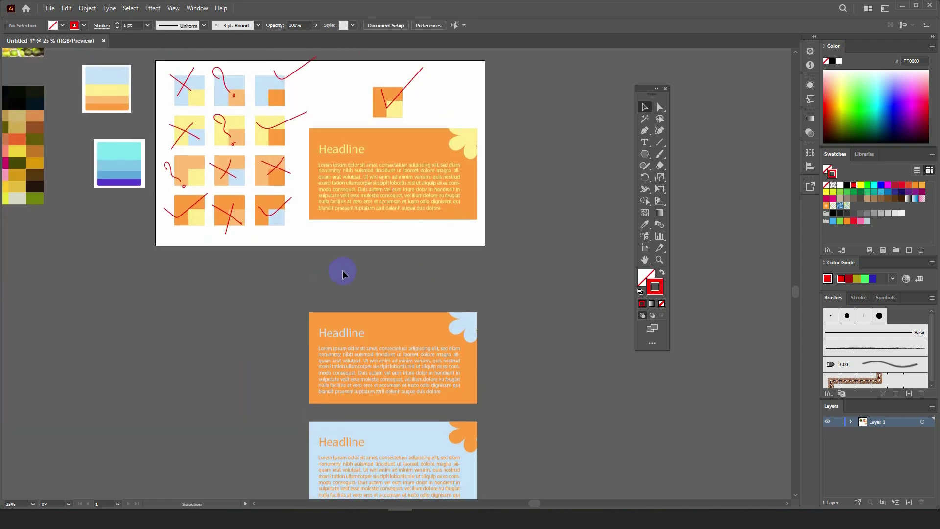
scroll(361, 366, down, 1)
drag(284, 297, 434, 429)
drag(397, 330, 398, 280)
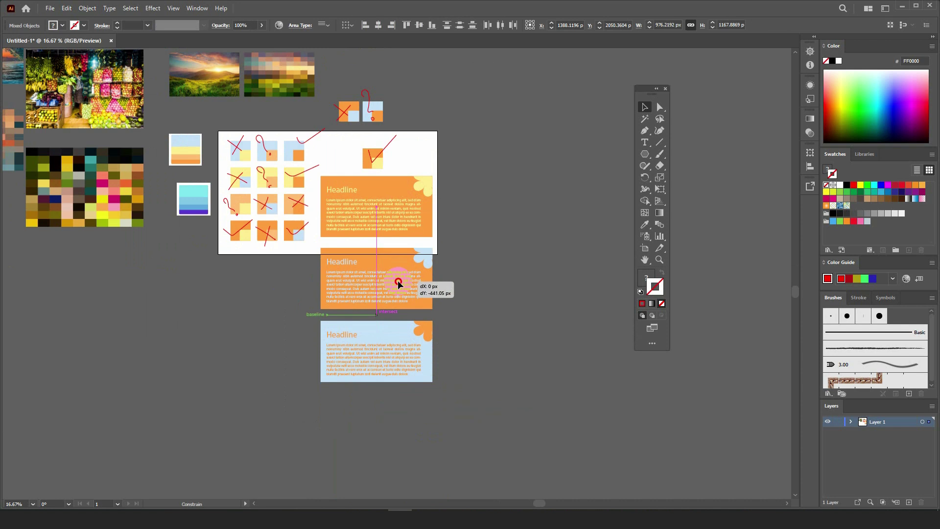
scroll(389, 228, up, 1)
click(497, 225)
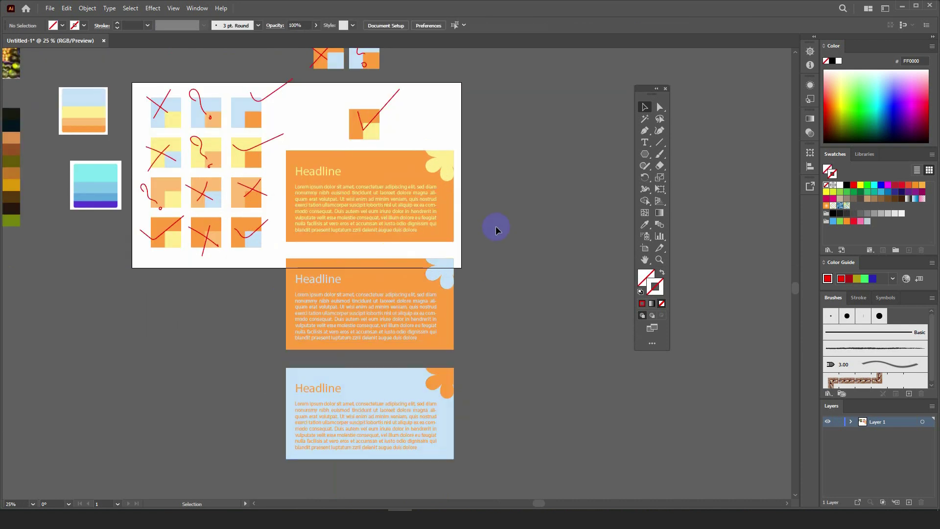
Clear the artboard by moving all color pairs, red marks and sample layouts to the empty area below the market photo's mosaic.
scroll(430, 212, up, 3)
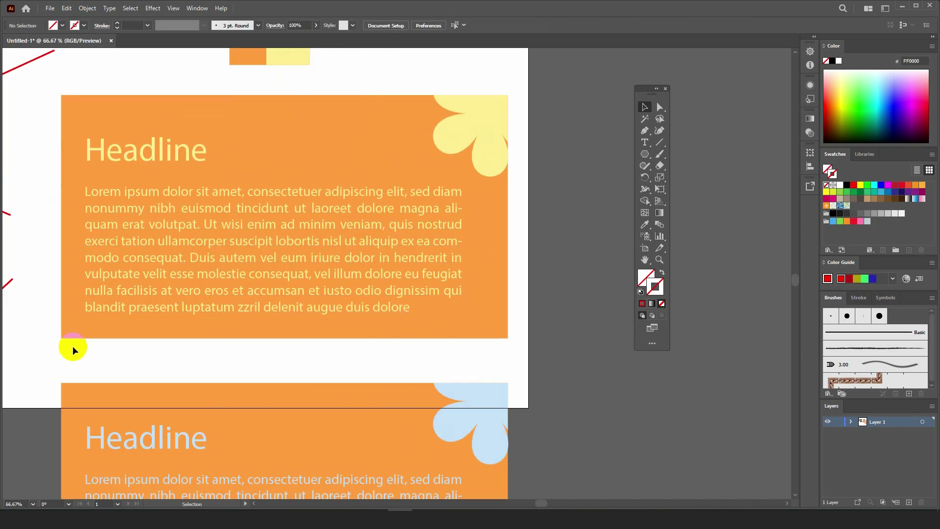
scroll(417, 265, down, 5)
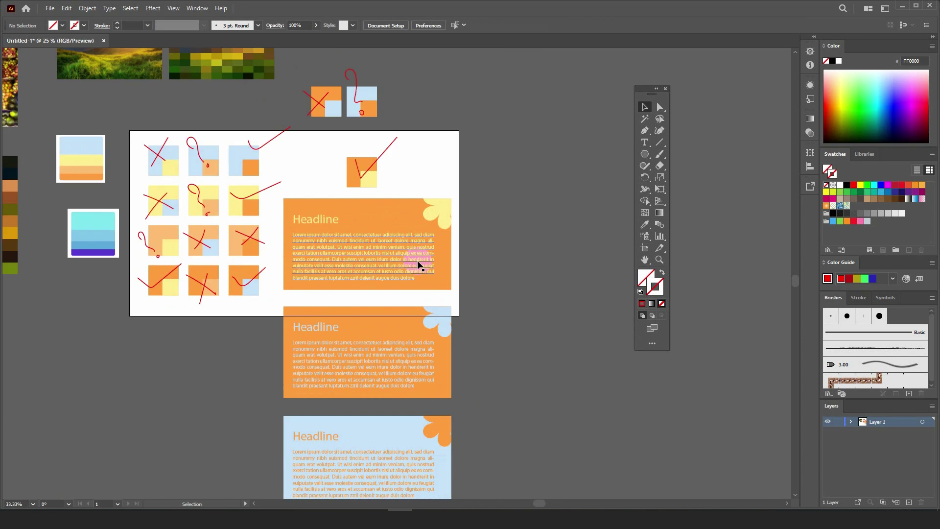
scroll(327, 272, up, 1)
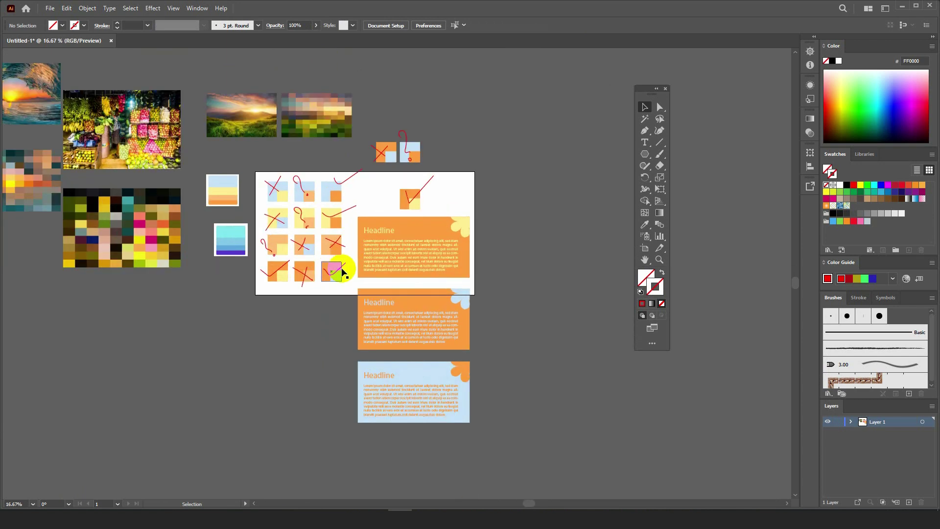
drag(486, 258, 560, 271)
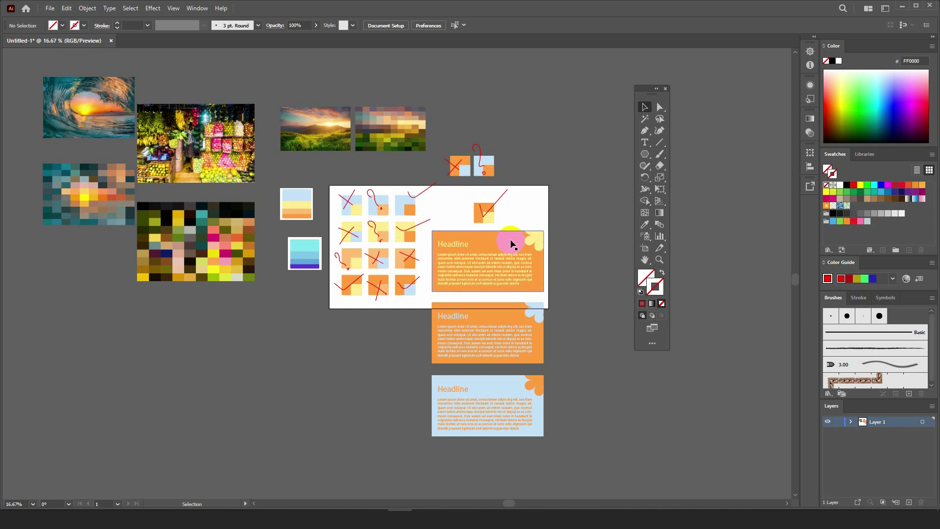
key(ctrl+minus)
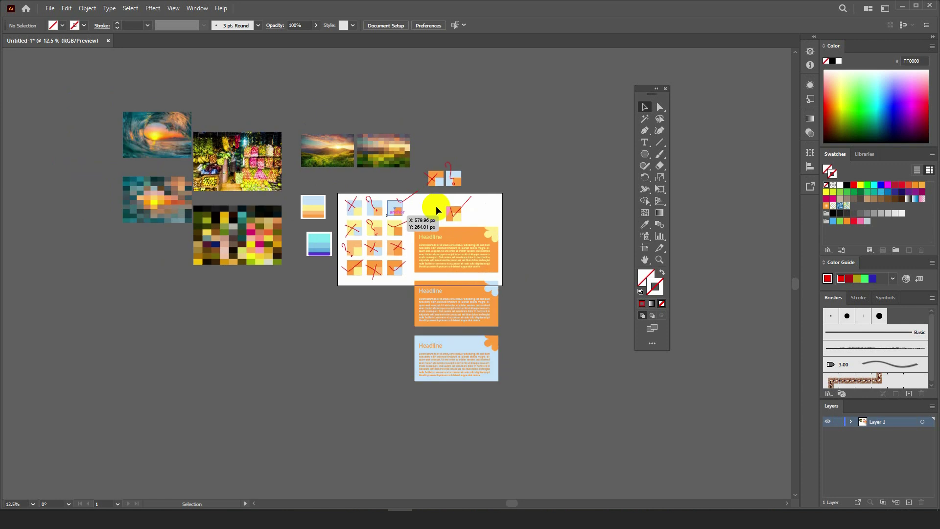
drag(514, 403, 351, 186)
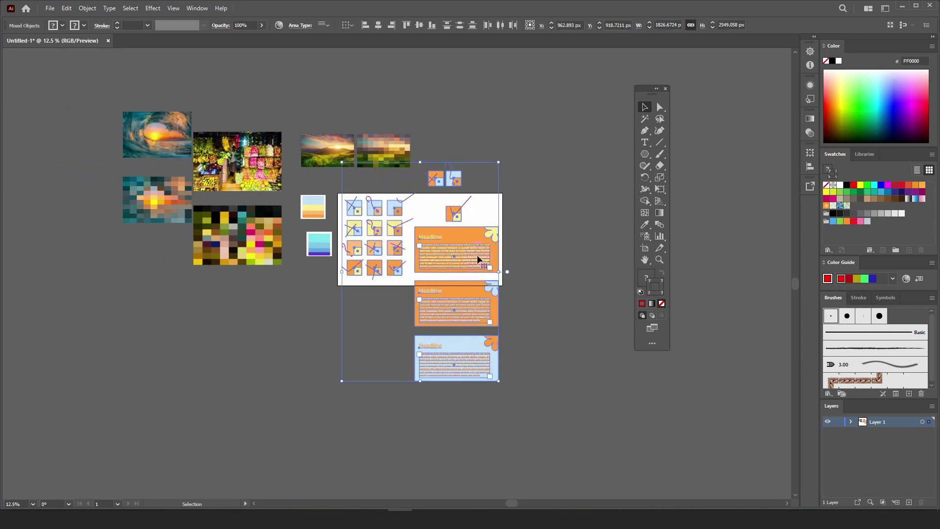
mouse_move(477, 254)
mouse_down()
mouse_move(328, 416)
mouse_move(214, 353)
mouse_up()
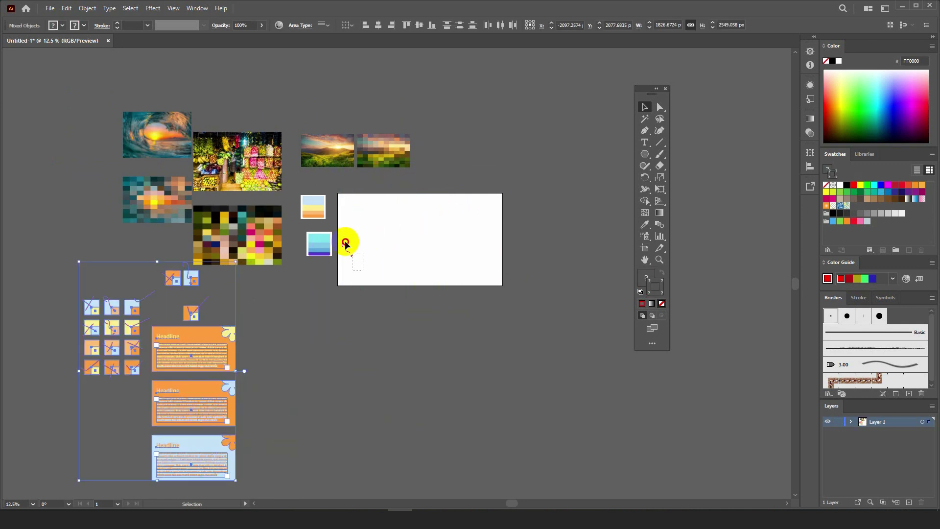
click(346, 243)
click(255, 296)
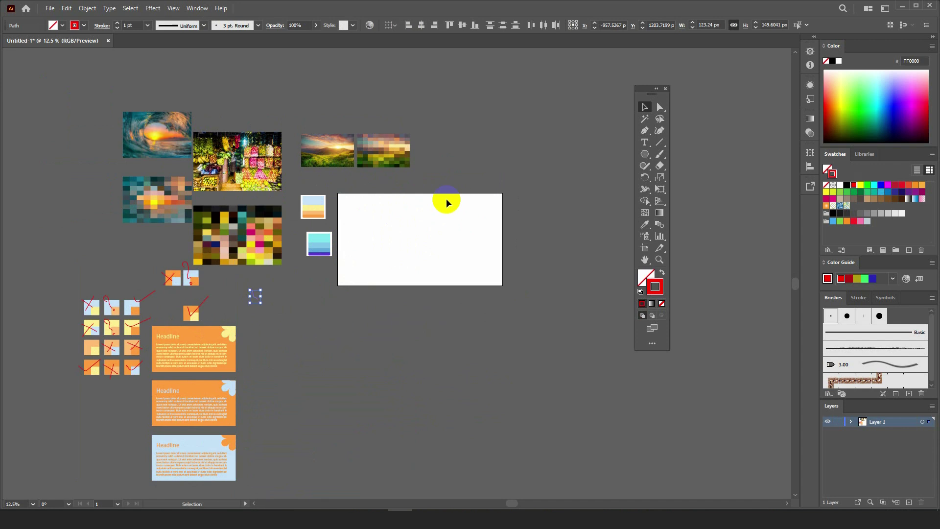
Draw a circle about 142 px in diameter in the upper-left area of the empty artboard.
scroll(445, 198, up, 3)
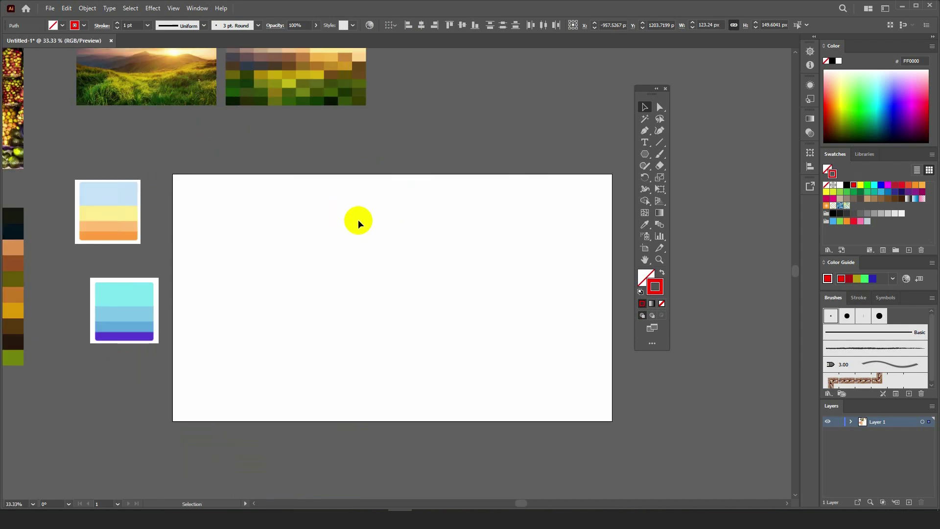
click(358, 222)
drag(331, 184, 389, 237)
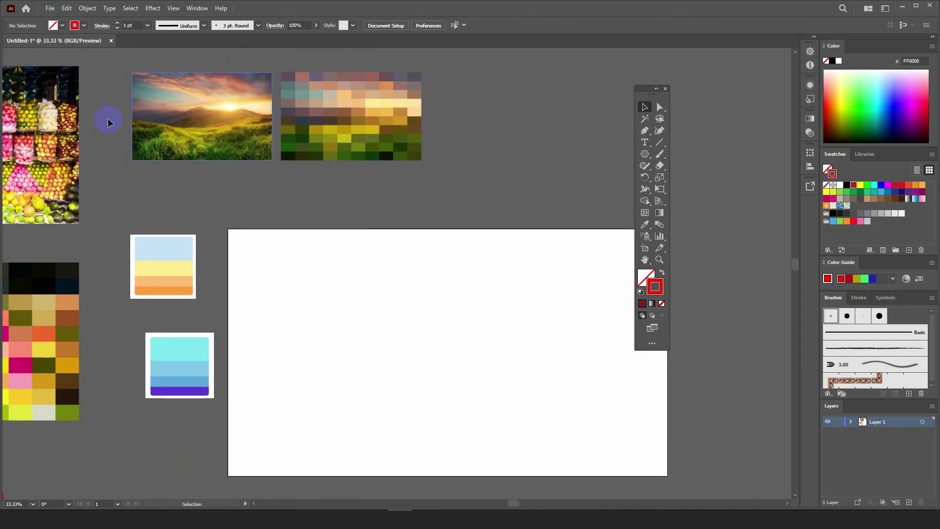
drag(645, 154, 670, 180)
scroll(344, 317, up, 1)
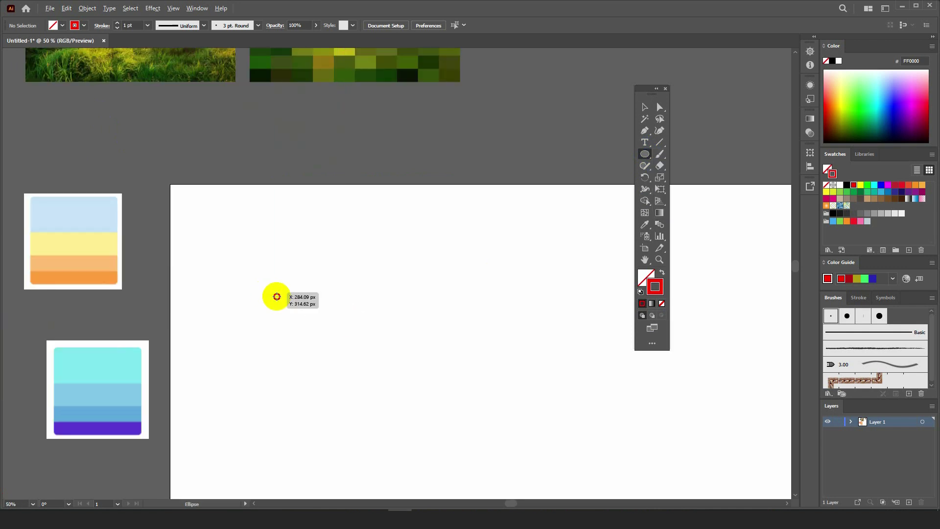
drag(277, 297, 292, 300)
Swap the circle's red stroke to its fill, leaving it without a stroke.
click(645, 107)
click(646, 277)
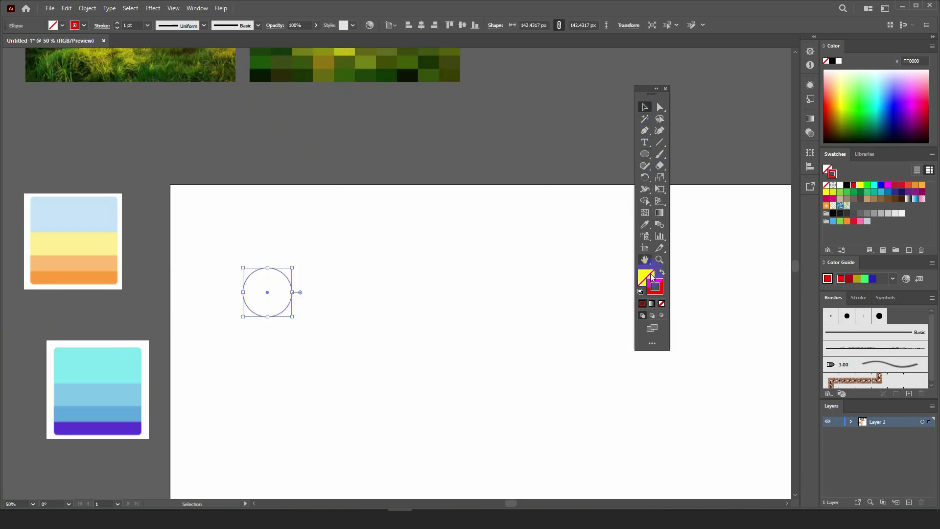
click(663, 274)
click(330, 262)
Duplicate the red circle to the right with overlap and repeat to form a row of four, with the first circle selected.
mouse_move(416, 293)
mouse_down()
mouse_move(350, 226)
mouse_move(353, 210)
mouse_up()
mouse_move(204, 210)
mouse_down()
mouse_move(185, 202)
mouse_move(225, 205)
mouse_move(216, 206)
mouse_up()
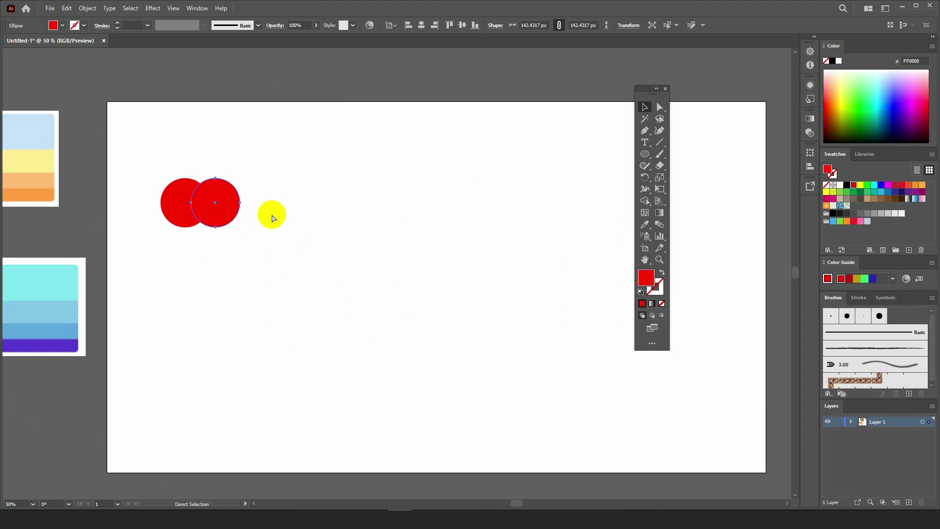
key(ctrl+d)
key(ctrl+d)
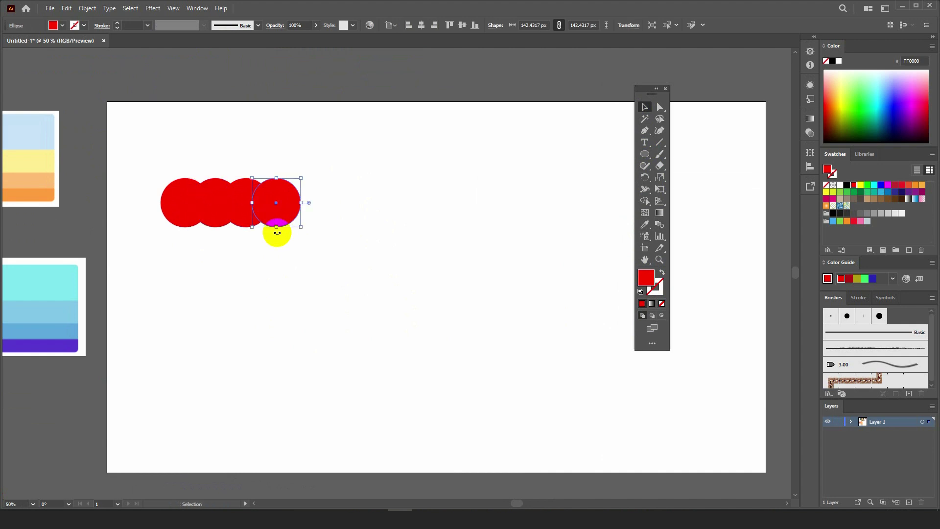
click(171, 199)
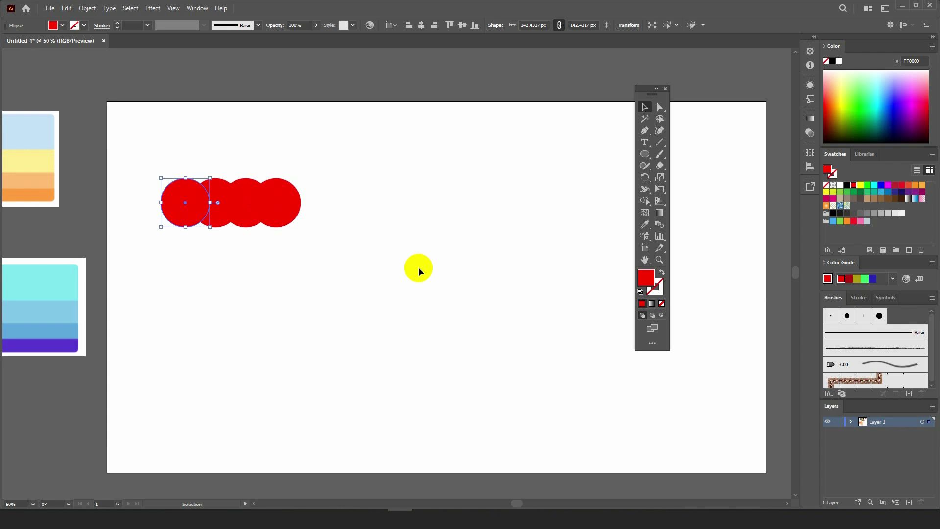
Switch to the browser and search Google Images for "ice cream color plate".
mouse_move(513, 499)
click(490, 480)
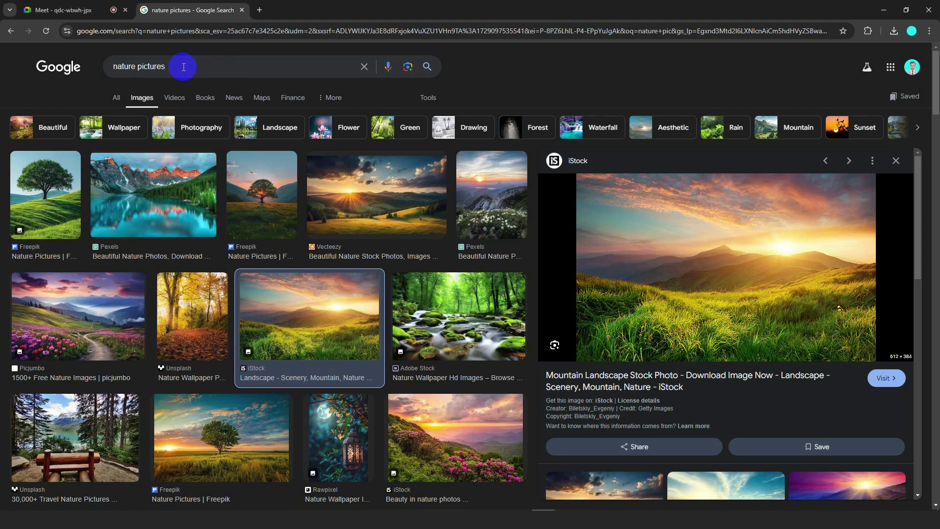
drag(184, 67, 38, 67)
text(ice)
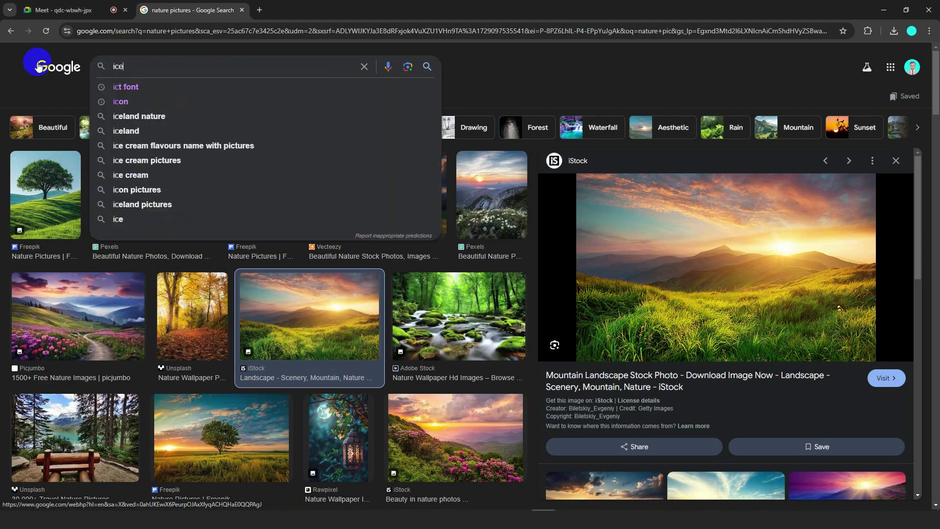
text( cream c)
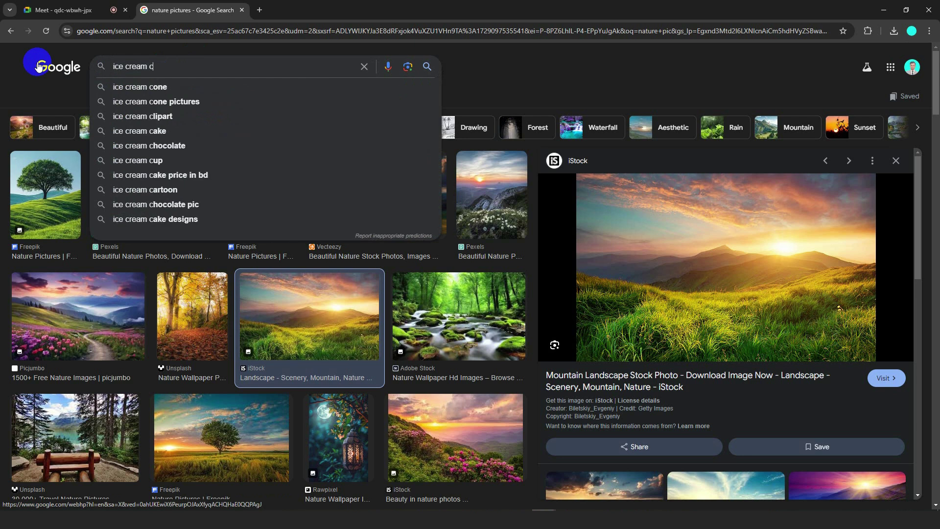
text(olor pla)
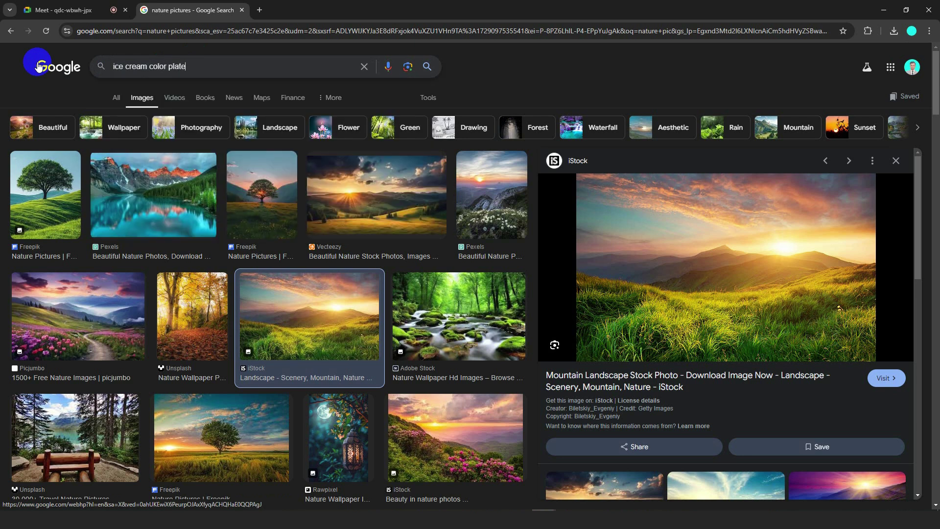
text(te)
key(Return)
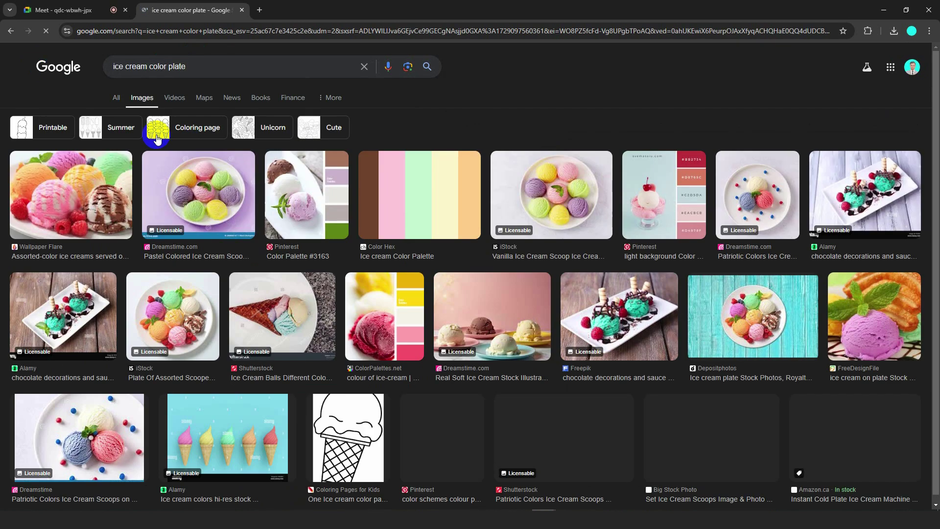
Open the Dreamstime image of pastel ice cream scoops on a white plate and copy it.
click(203, 262)
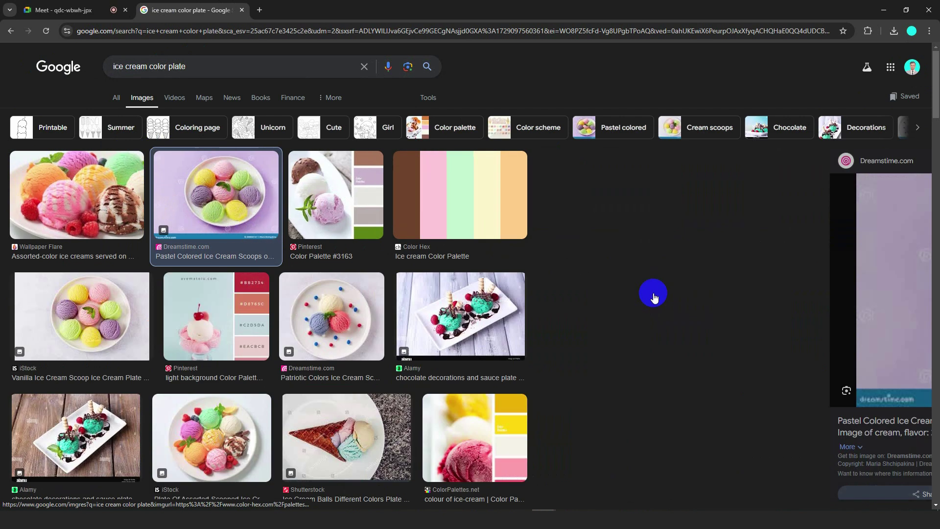
right_click(717, 256)
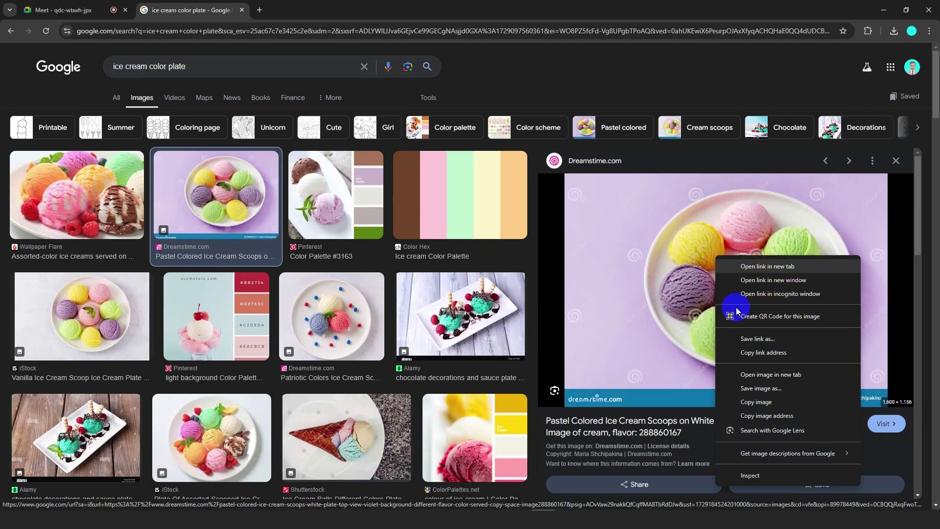
click(755, 402)
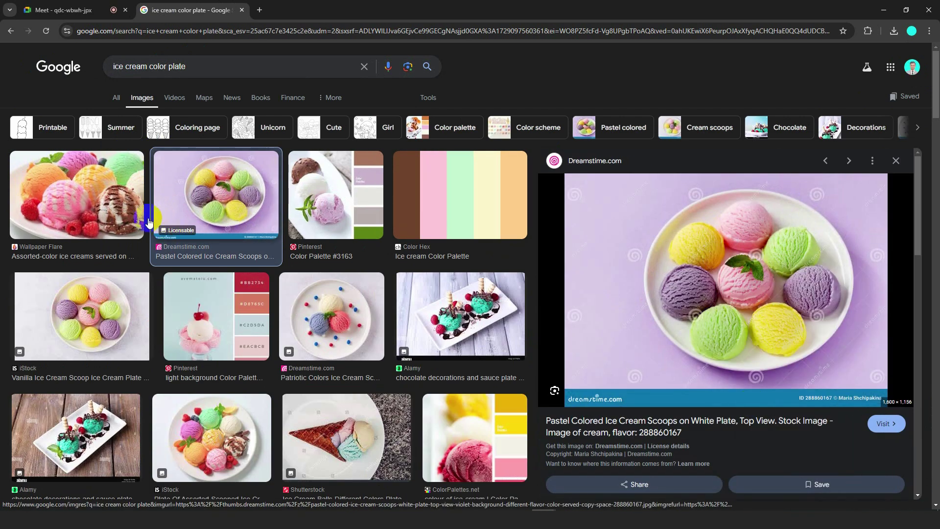
Switch back to Illustrator, paste the ice cream image and place it above the artboard, to the right of the landscape mosaic.
click(394, 509)
scroll(375, 359, down, 1)
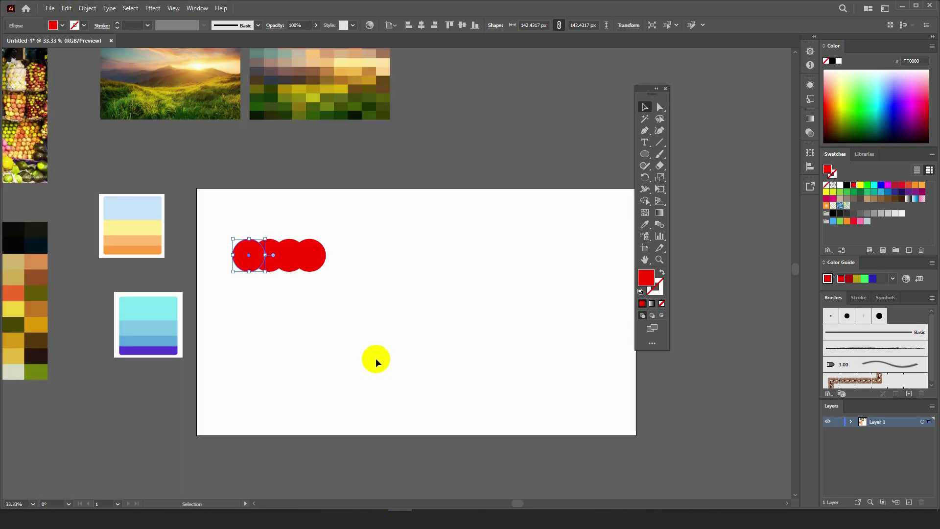
click(375, 359)
key(ctrl+v)
scroll(330, 338, down, 2)
drag(394, 315, 509, 186)
scroll(519, 186, up, 1)
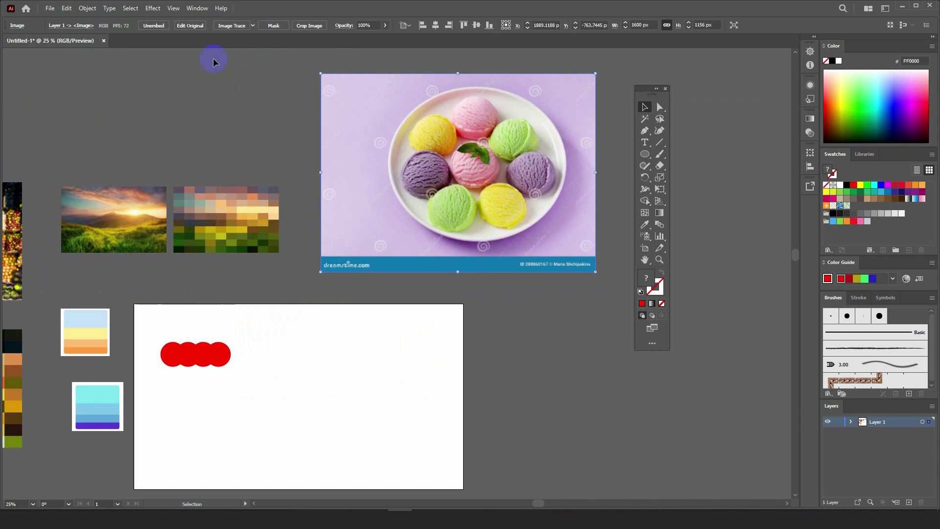
Create an object mosaic of 10 by 10 tiles from the ice cream image and place it over the artboard's lower-right corner.
click(96, 14)
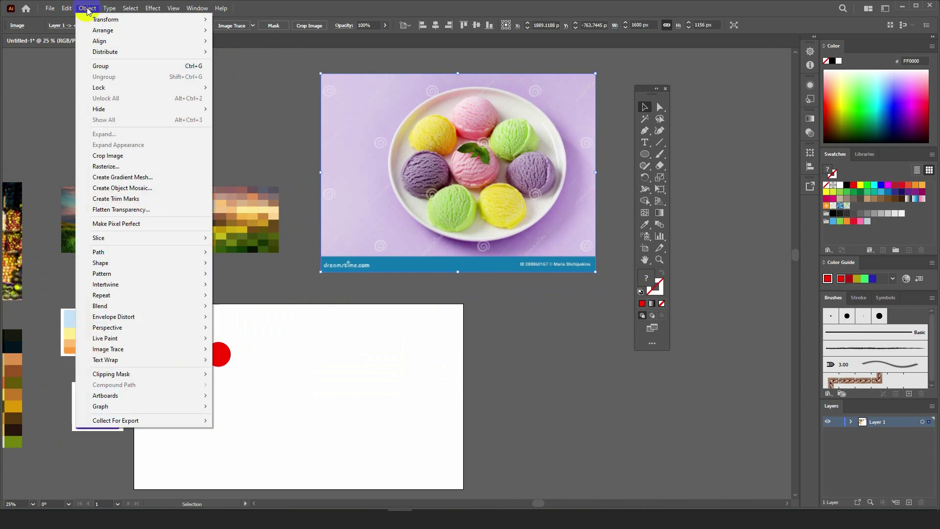
click(142, 195)
click(504, 288)
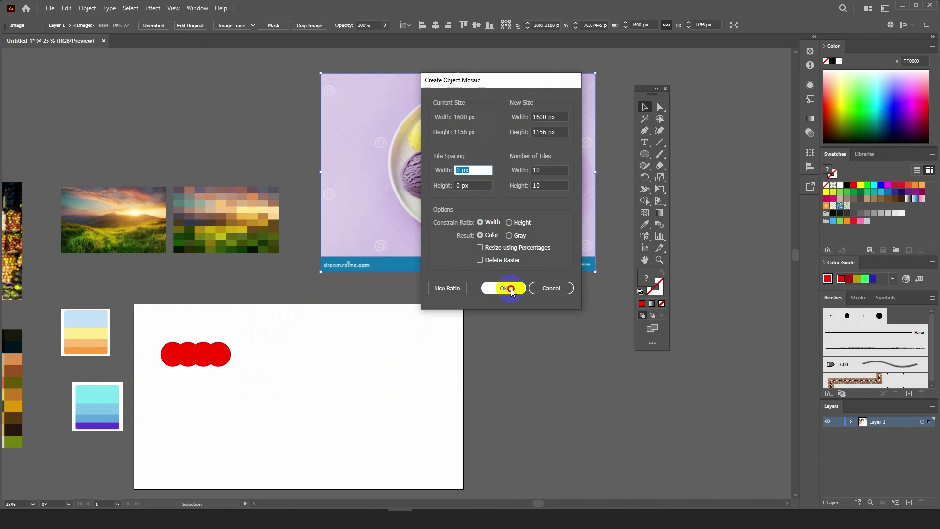
scroll(507, 291, down, 1)
drag(487, 211, 482, 334)
scroll(300, 337, up, 2)
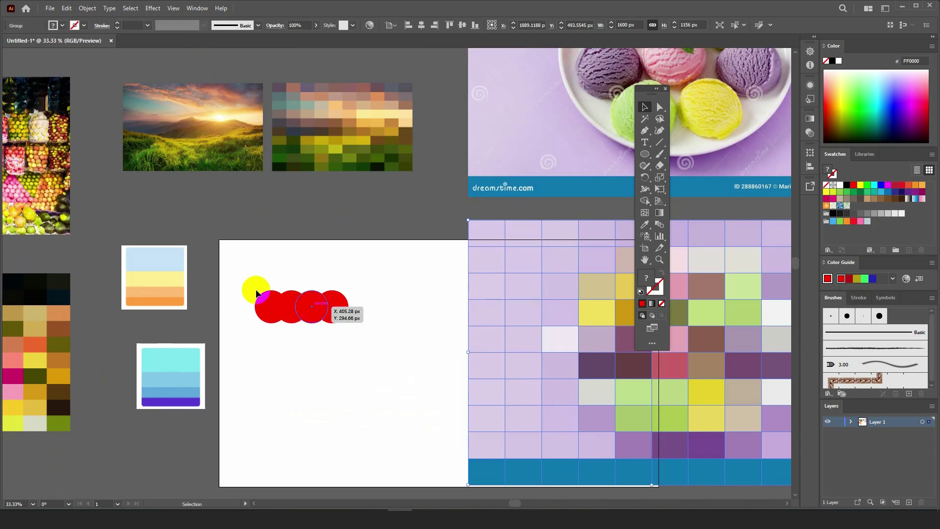
scroll(253, 290, down, 1)
drag(349, 315, 289, 325)
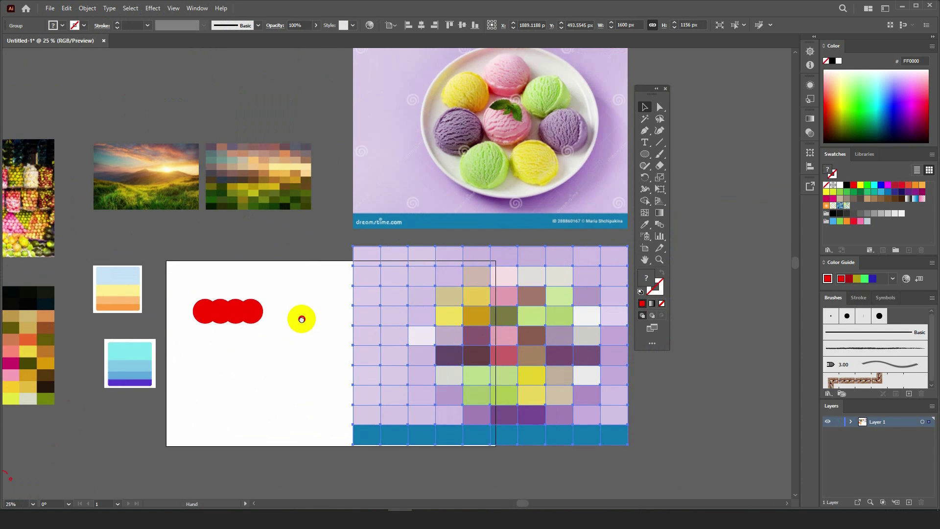
drag(191, 287, 261, 335)
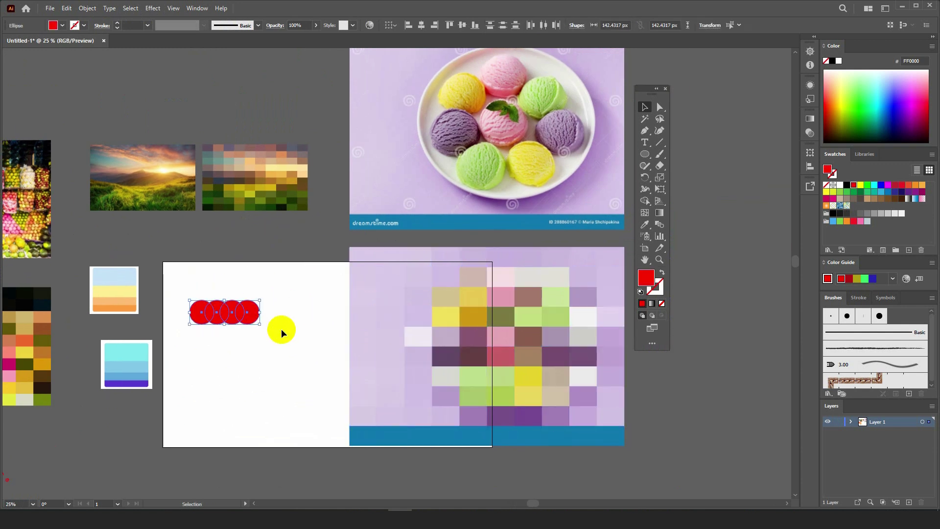
click(379, 293)
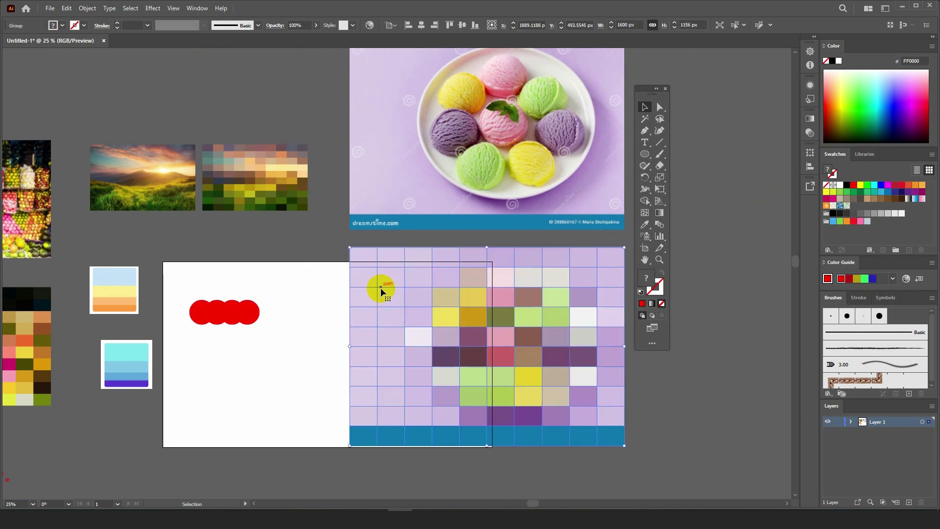
drag(382, 291, 491, 350)
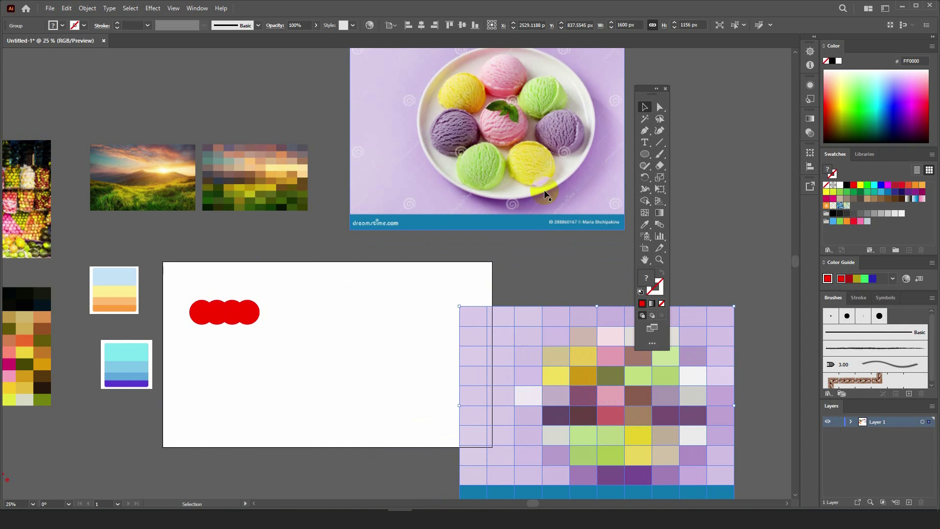
Recolor the first circle with the purple and the second with the green sampled from the ice cream scoops.
click(193, 312)
click(644, 226)
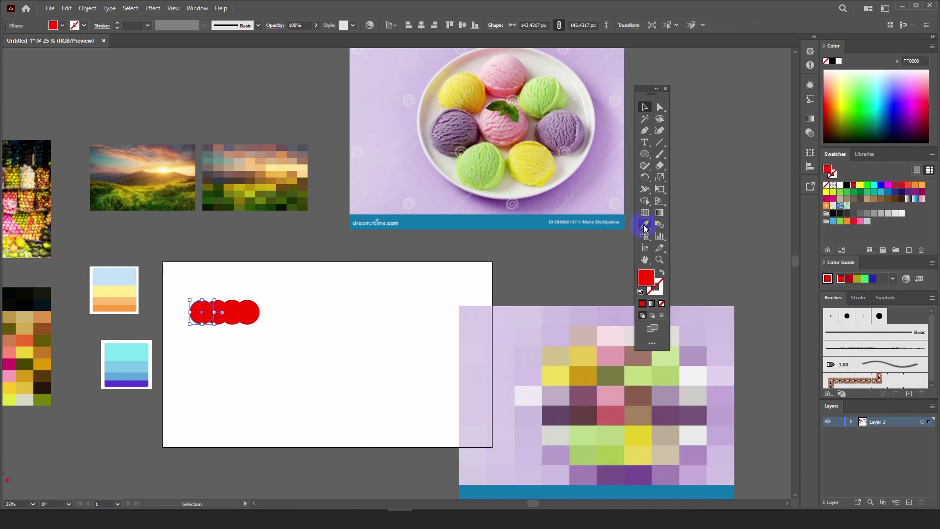
click(457, 126)
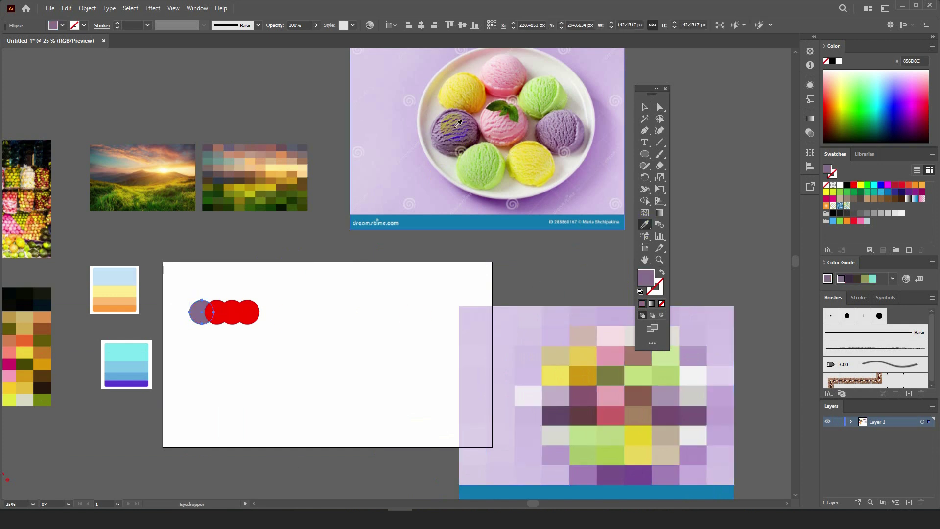
key(v)
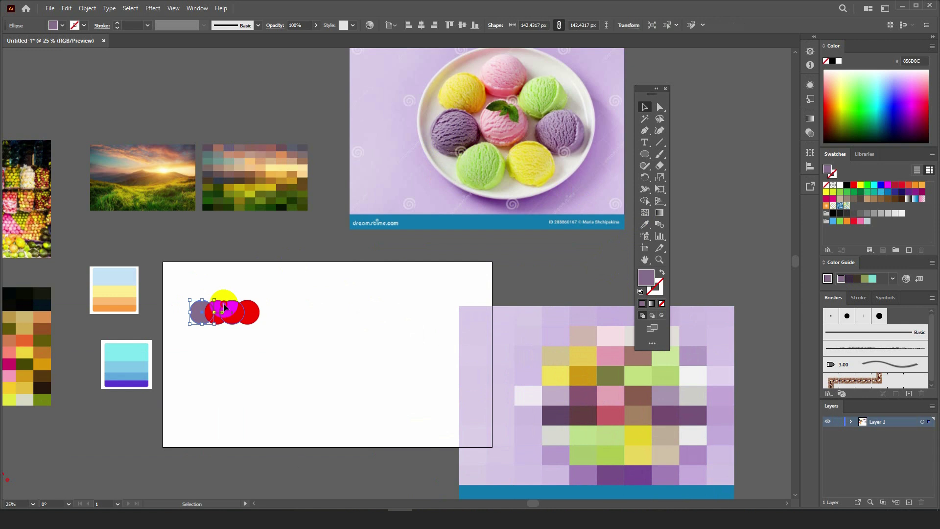
click(225, 307)
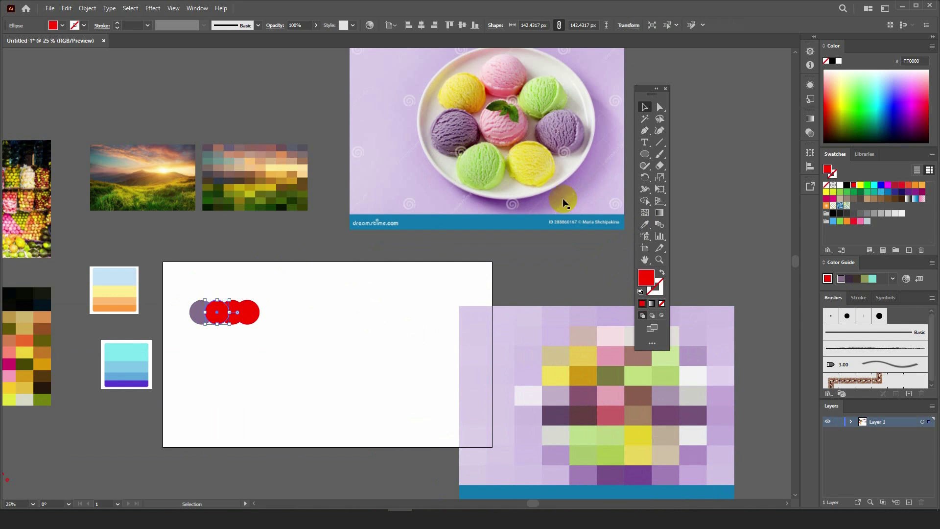
key(i)
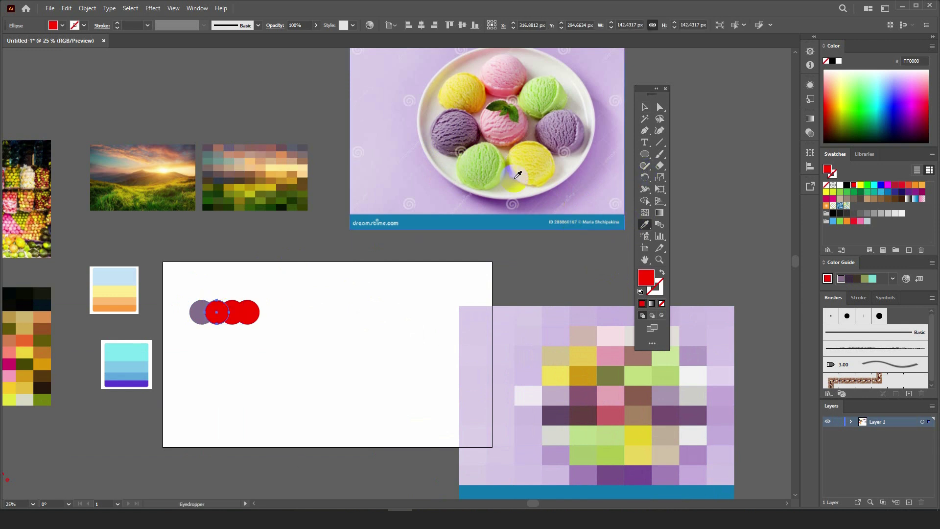
click(490, 165)
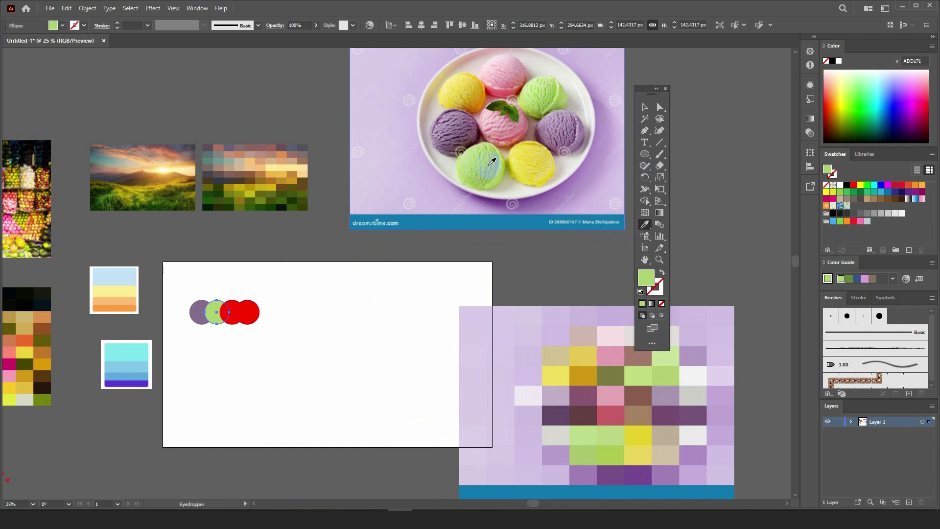
key(v)
Recolor the third circle with the yellow and the fourth with the dark pink sampled from the ice cream scoops.
click(237, 305)
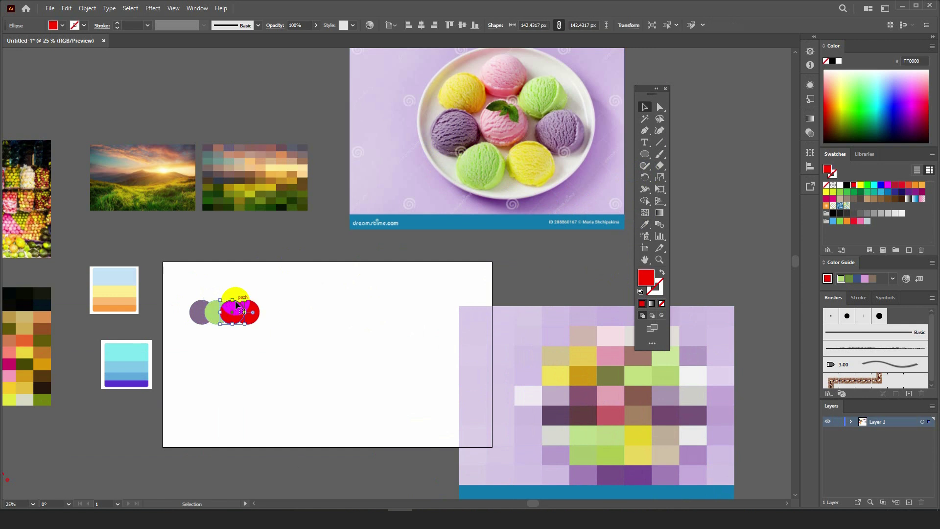
key(i)
click(543, 158)
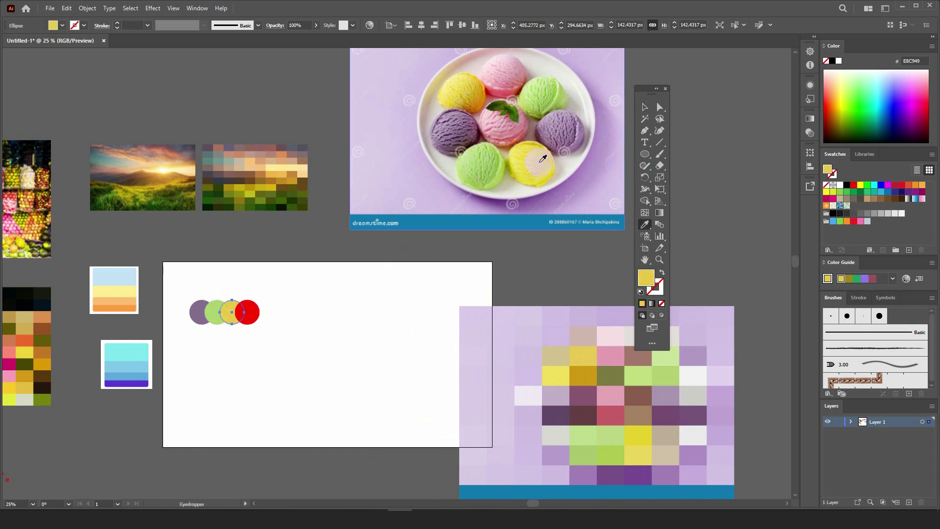
key(v)
drag(233, 316, 257, 321)
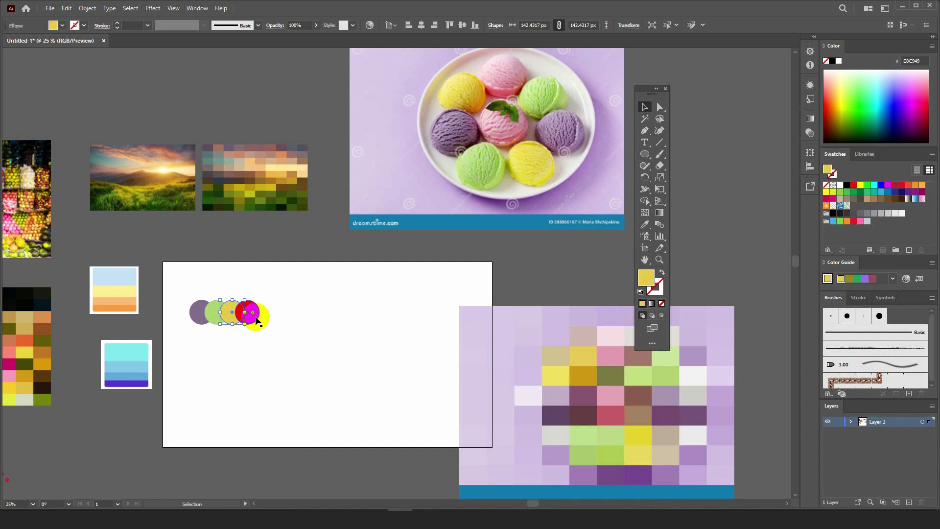
click(256, 317)
key(i)
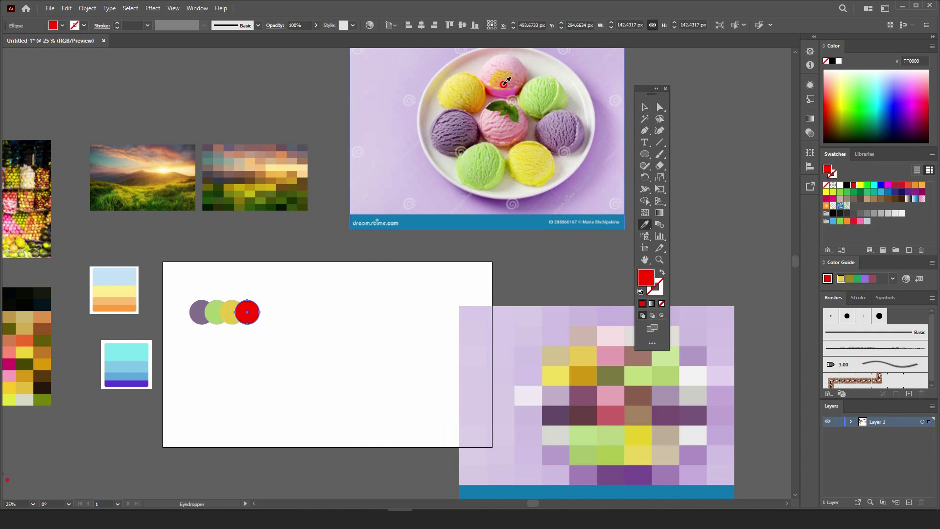
click(504, 85)
click(507, 93)
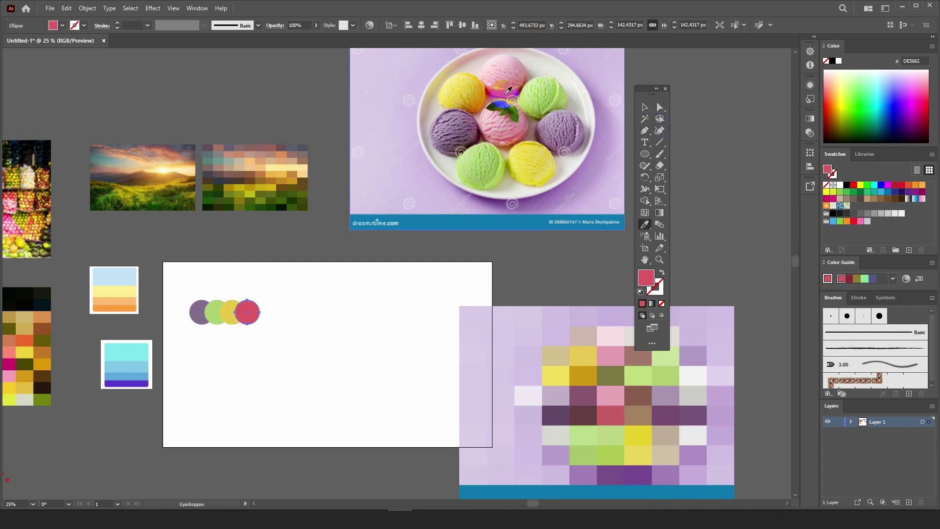
click(644, 107)
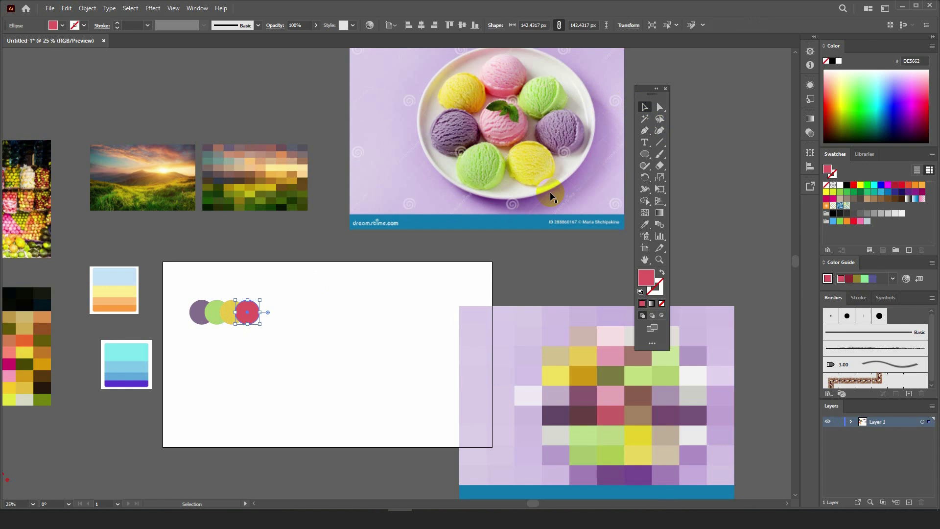
click(355, 348)
Add the label "Ice Cream Color" and position it centered just below the row of four circles.
scroll(336, 310, down, 2)
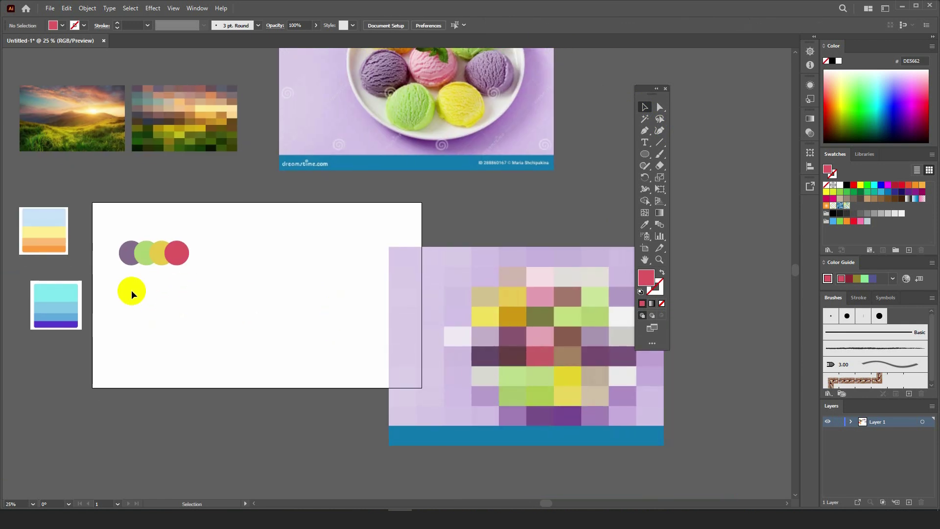
scroll(131, 290, up, 1)
drag(533, 226, 621, 211)
click(645, 142)
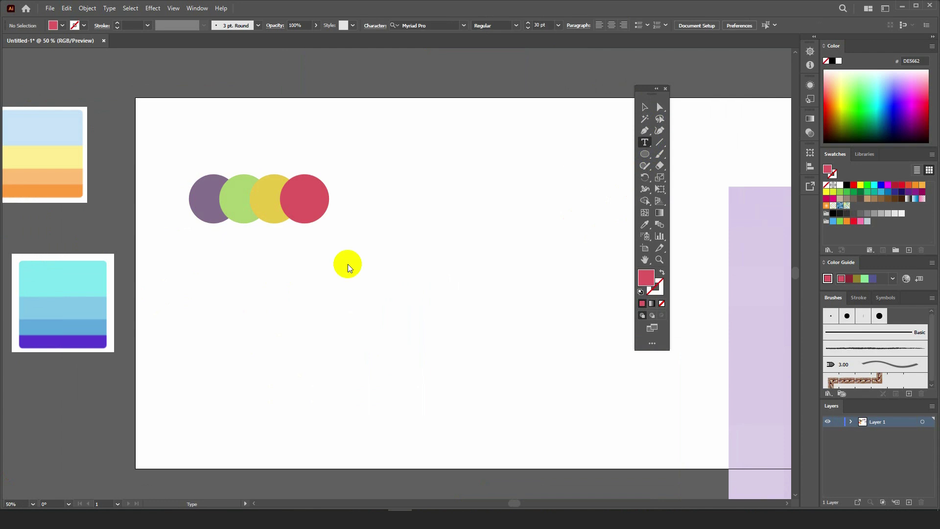
click(239, 270)
key(BackSpace)
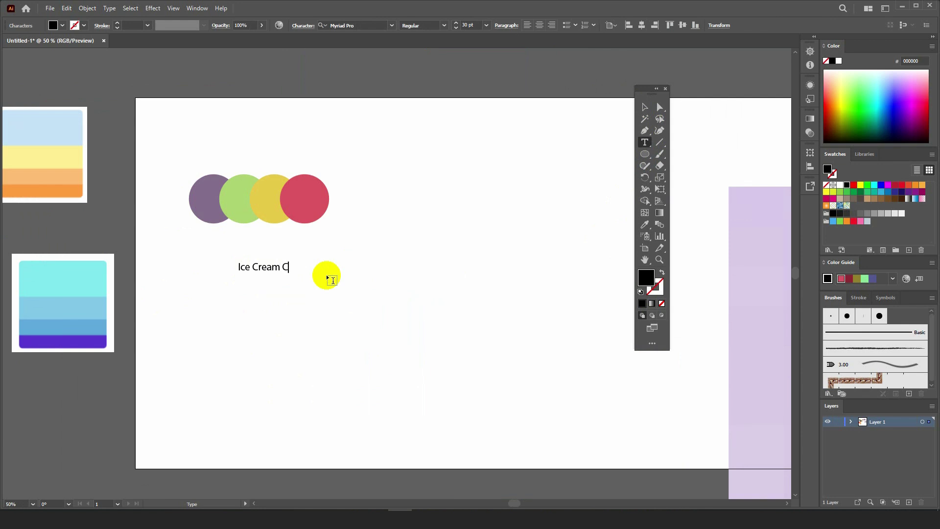
click(644, 107)
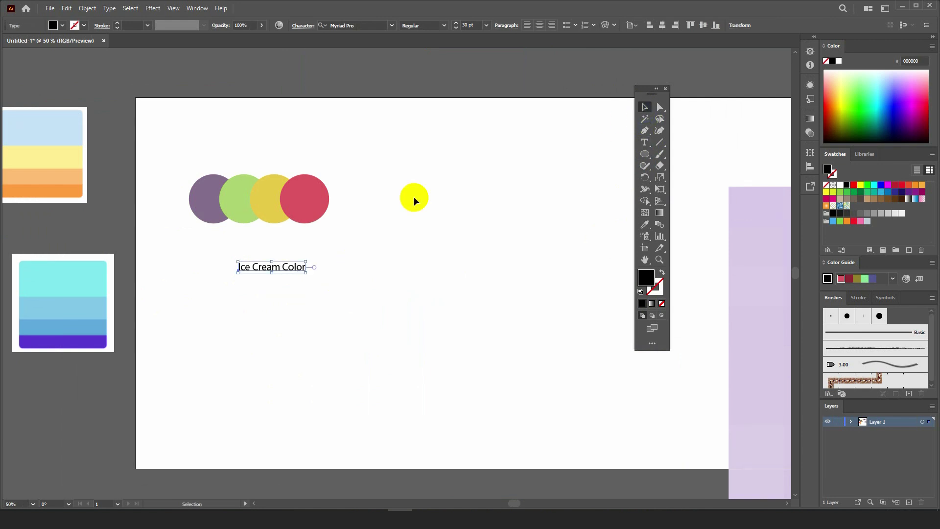
drag(272, 267, 258, 249)
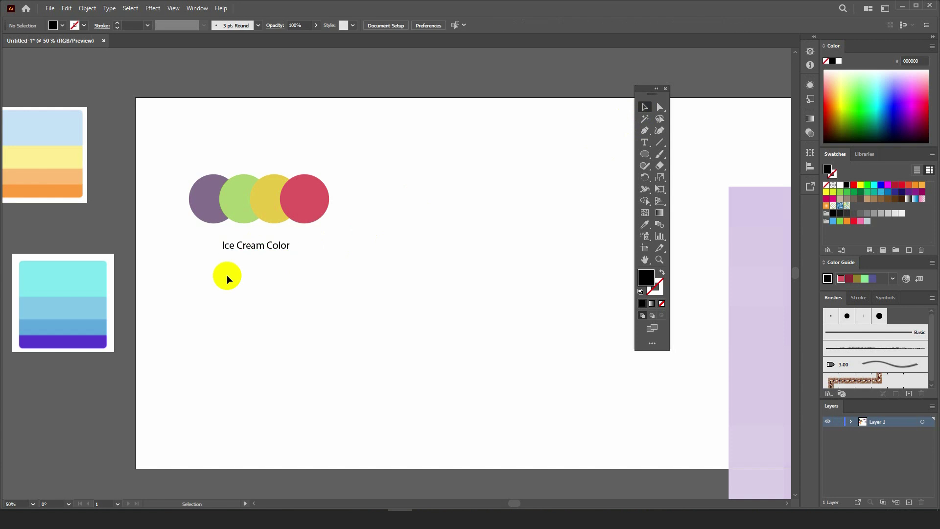
Duplicate the four-circle palette with its label to the right to form a row of three palettes.
scroll(227, 275, down, 2)
mouse_move(189, 210)
mouse_down()
mouse_move(258, 258)
mouse_move(242, 208)
mouse_move(343, 217)
mouse_move(362, 228)
mouse_up()
drag(510, 304, 603, 348)
drag(291, 198, 385, 273)
drag(346, 216, 443, 216)
Duplicate the row of palettes downward and repeat the copy to fill the artboard with a three-by-three grid.
drag(193, 197, 489, 265)
drag(417, 218, 427, 288)
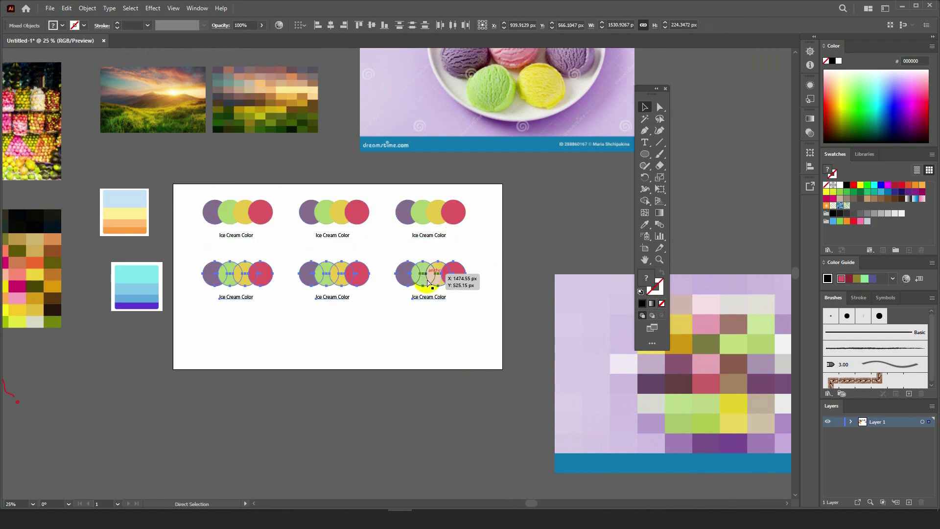
key(ctrl+d)
click(495, 348)
scroll(299, 312, up, 2)
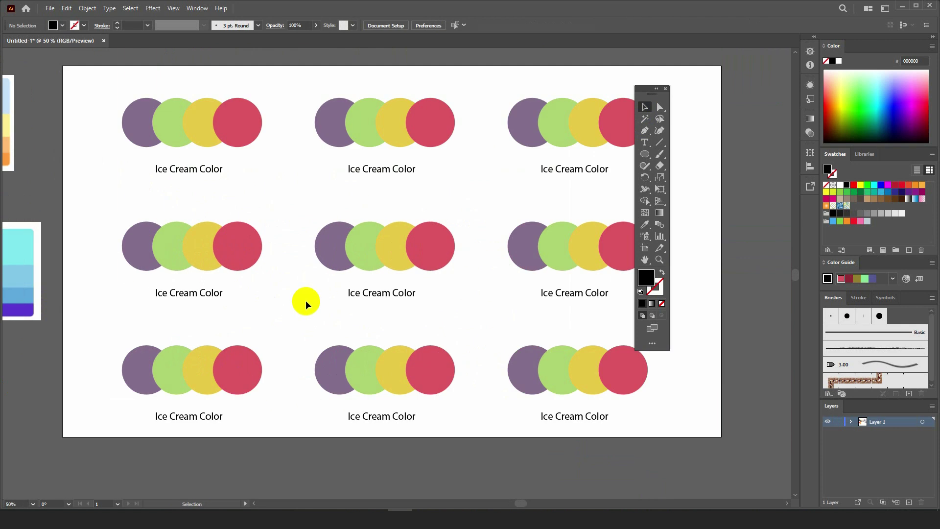
drag(543, 363, 527, 383)
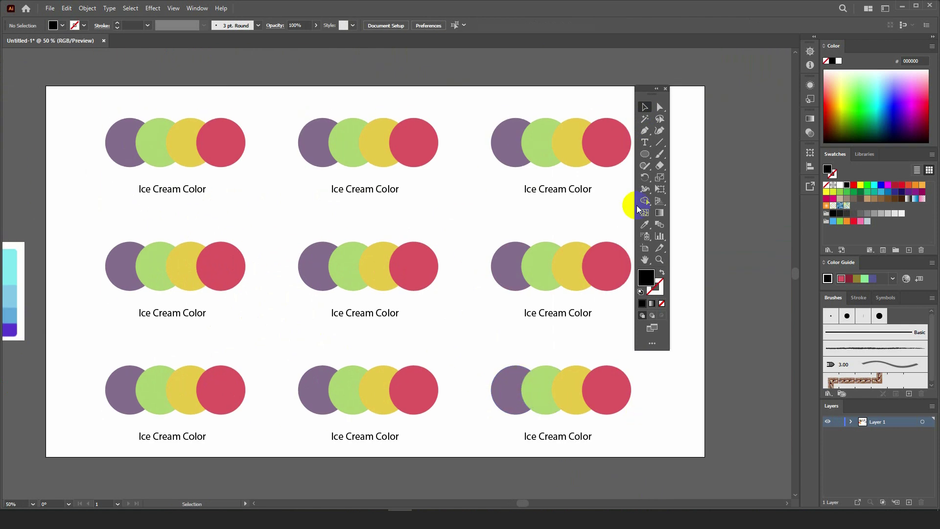
drag(638, 93, 662, 102)
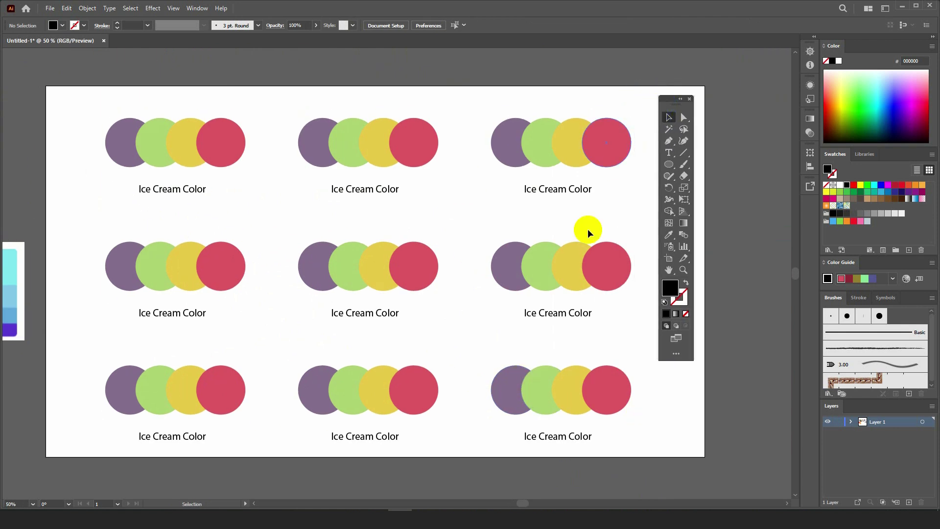
Switch to the browser and search Google Images for "fruits color plate" in place of the ice cream query.
click(539, 503)
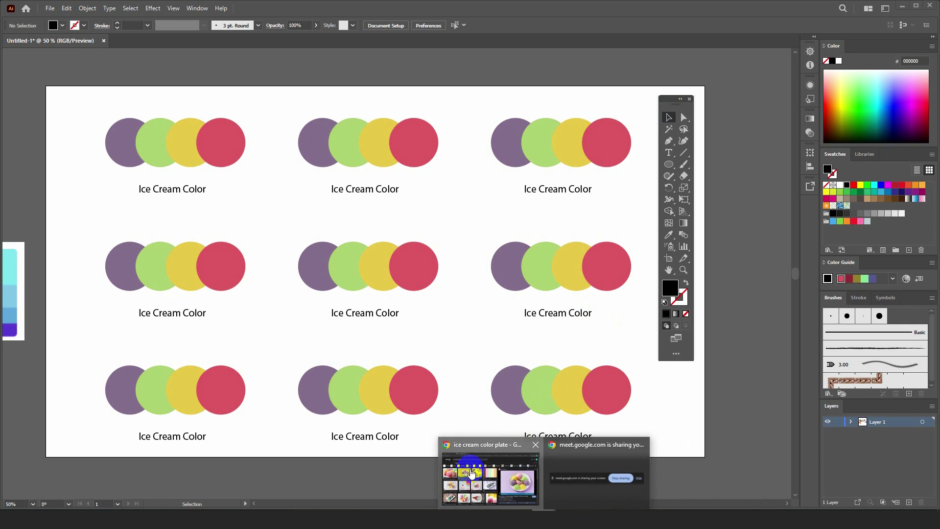
click(490, 470)
scroll(320, 401, down, 5)
scroll(319, 402, down, 15)
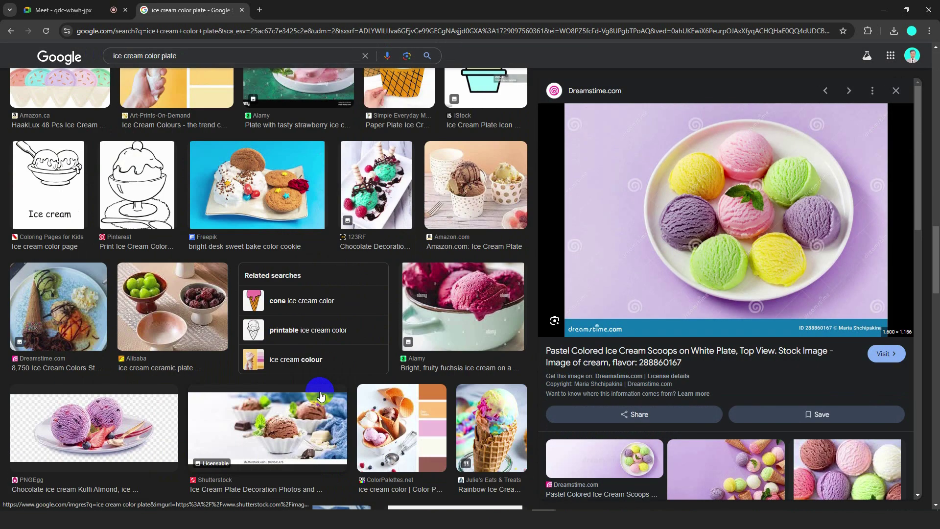
scroll(319, 396, down, 10)
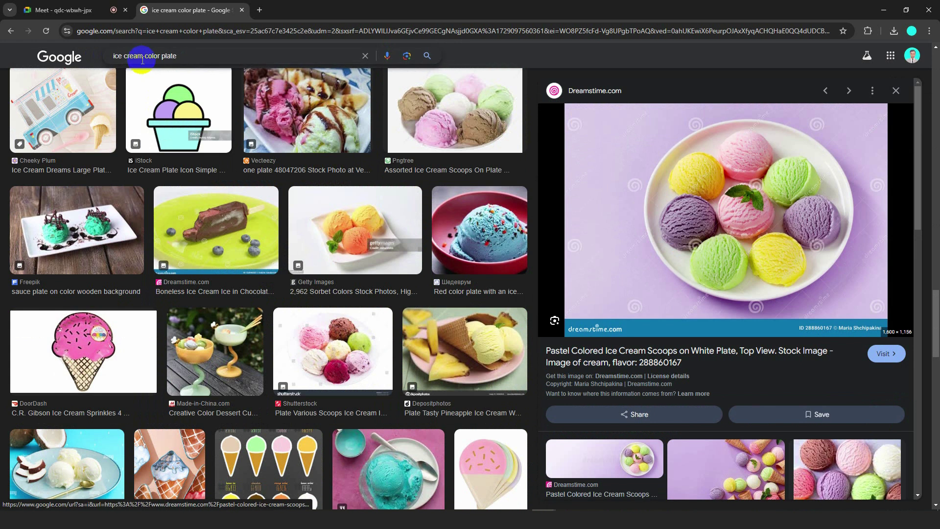
drag(151, 56, 16, 62)
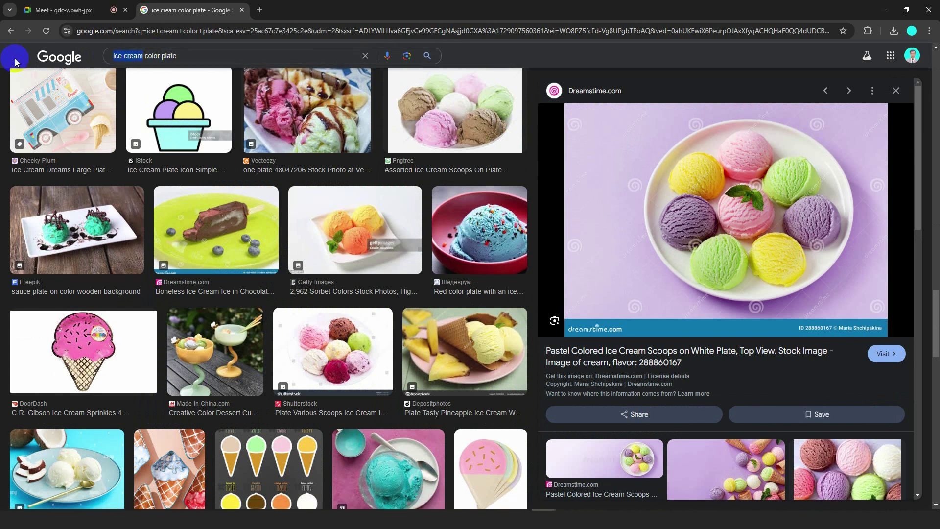
text(fruit)
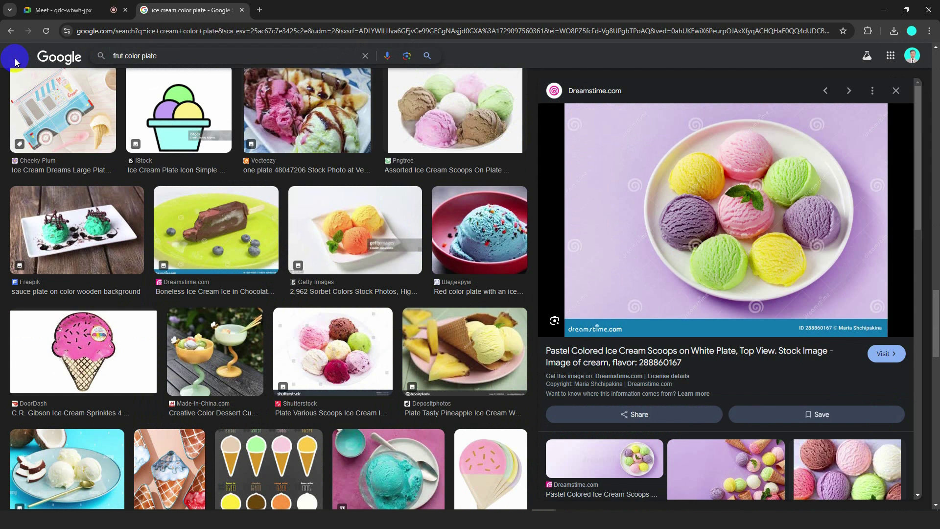
text(s)
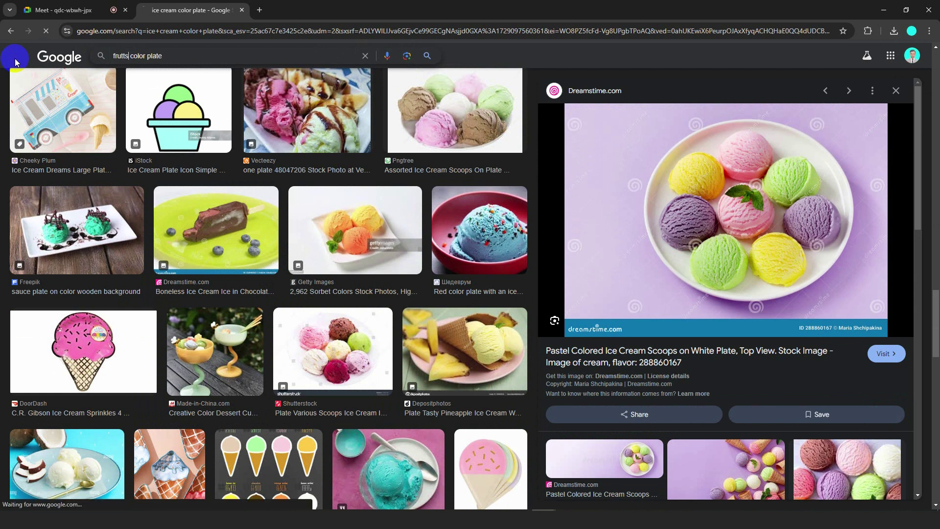
key(Return)
click(108, 153)
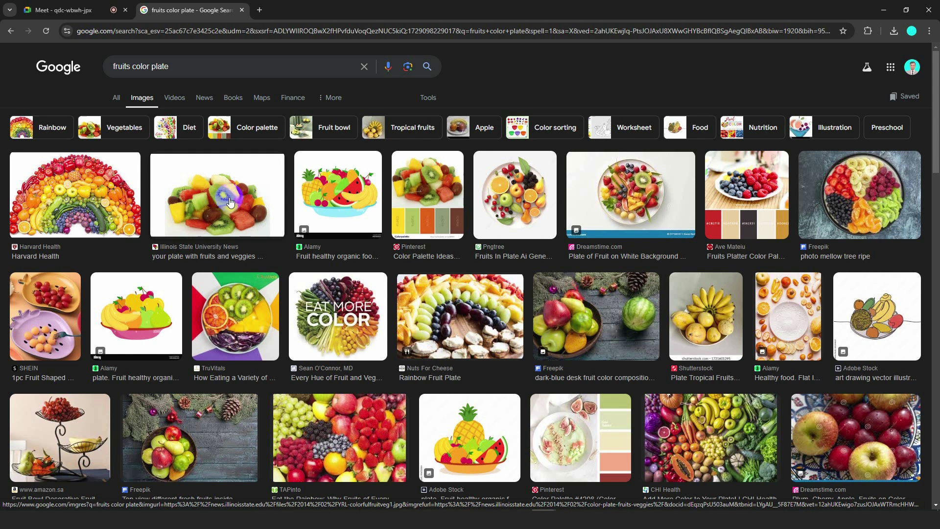
Preview the fruit salad image results, including the Pinterest one with five color swatches, and compare them with the circle palette grid in Illustrator.
click(231, 203)
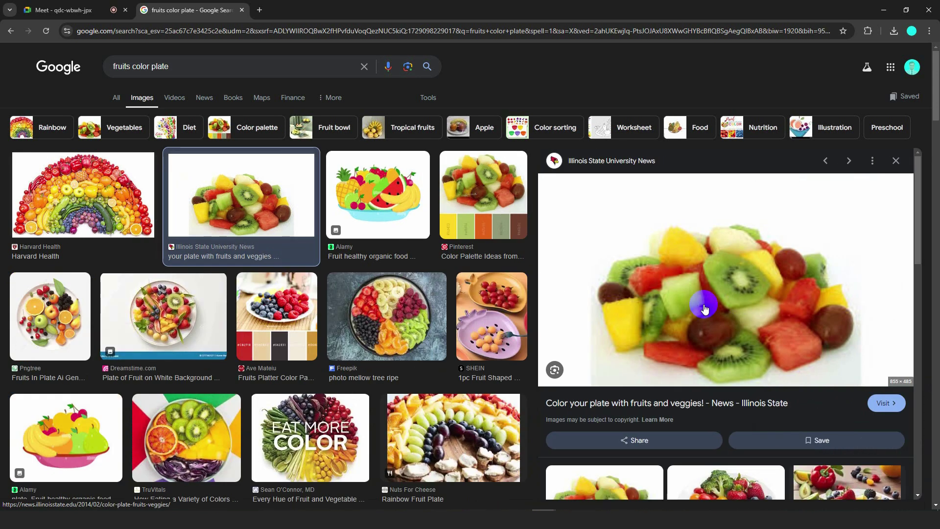
click(471, 203)
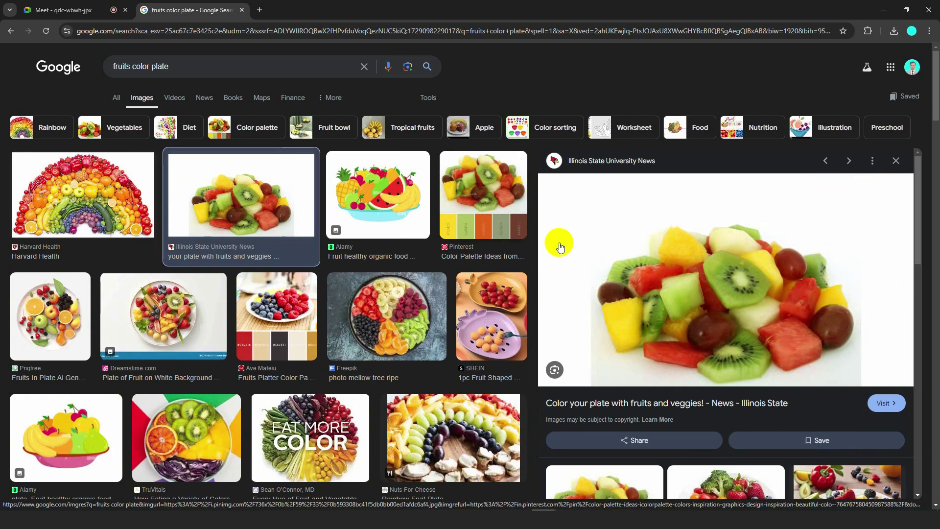
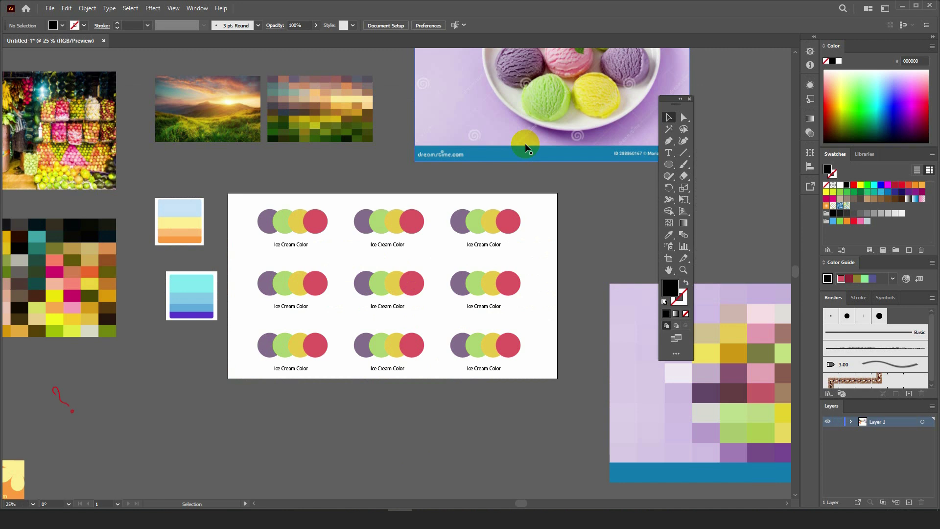
scroll(386, 307, down, 2)
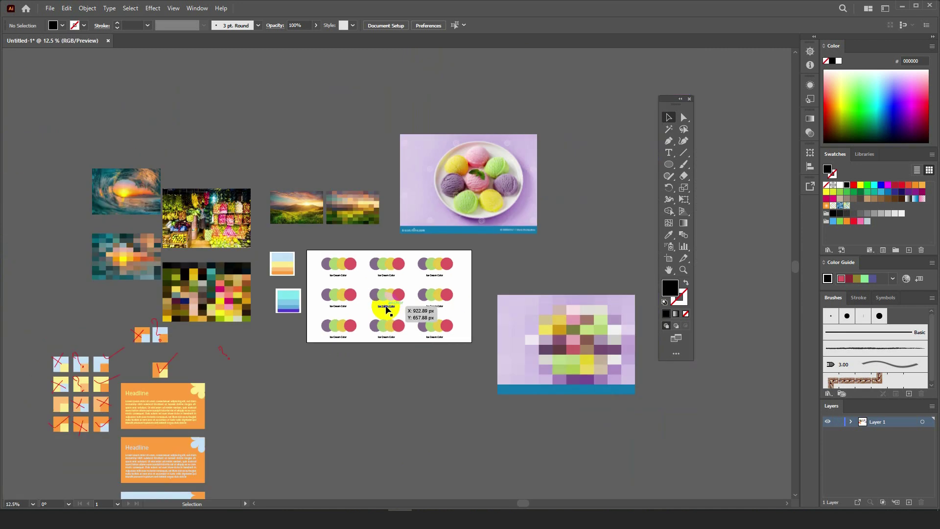
click(507, 495)
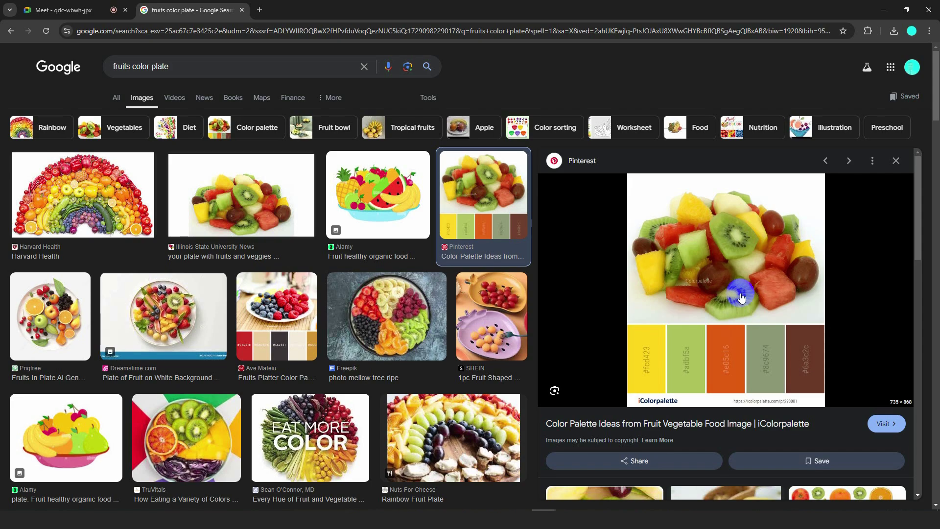
click(739, 342)
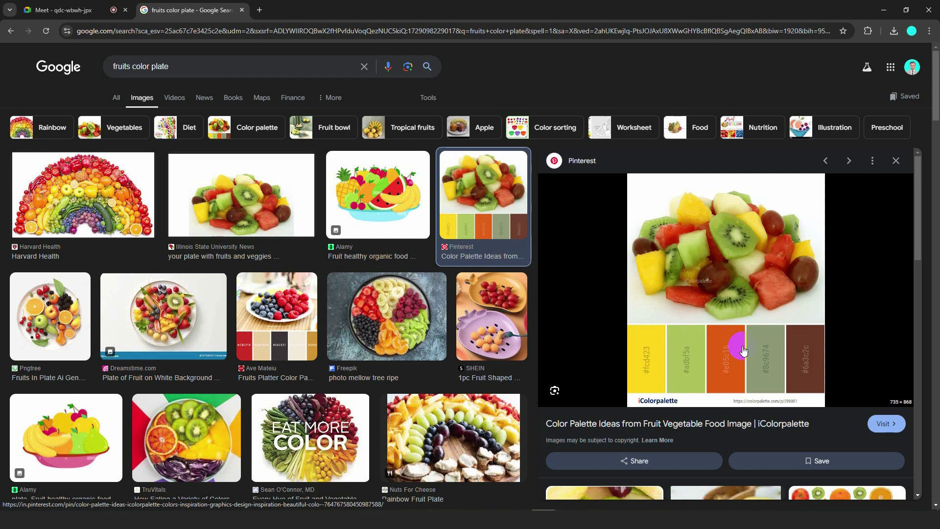